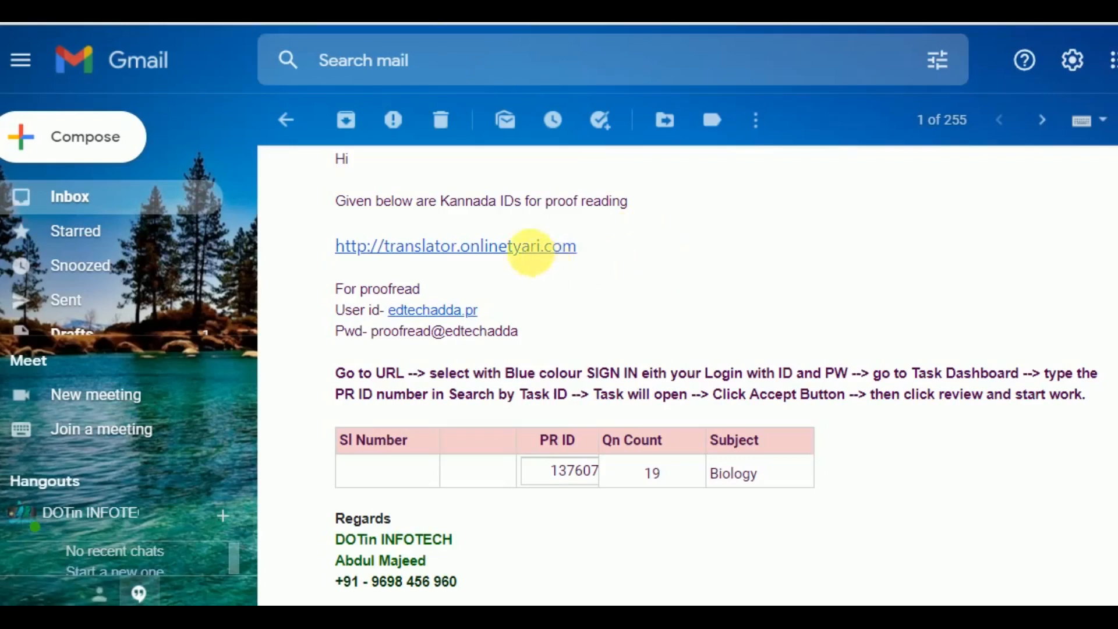
# - Follow the translator.onlinetyari.com link in the Gmail message to reach the login page
pyautogui.click(509, 256)
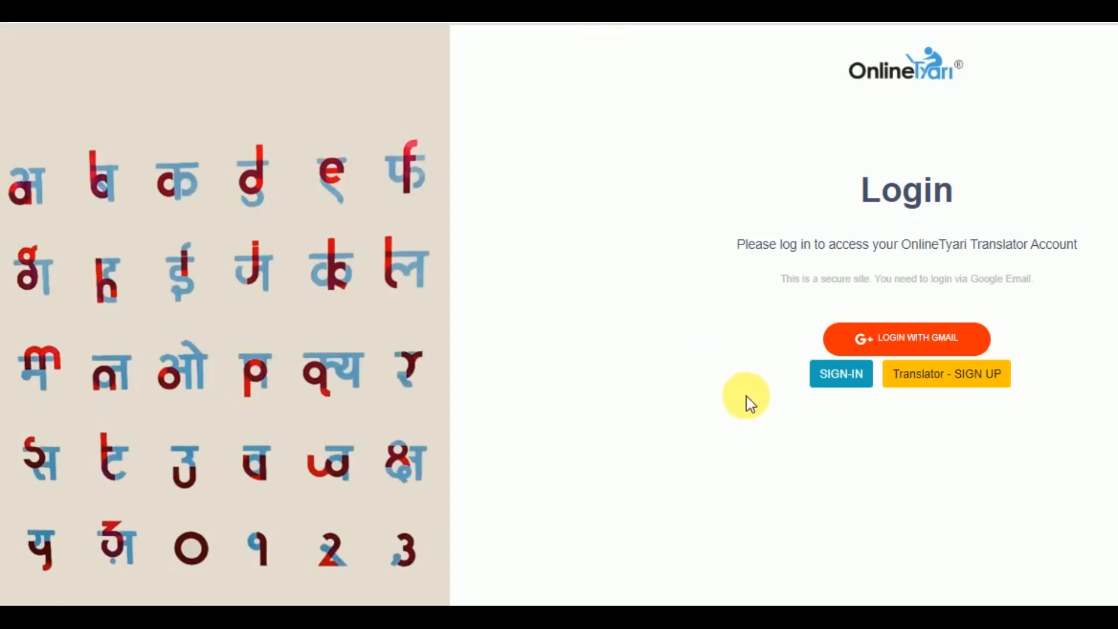
# - Choose username sign-in and paste the emailed user id and password into the login fields
pyautogui.click(838, 375)
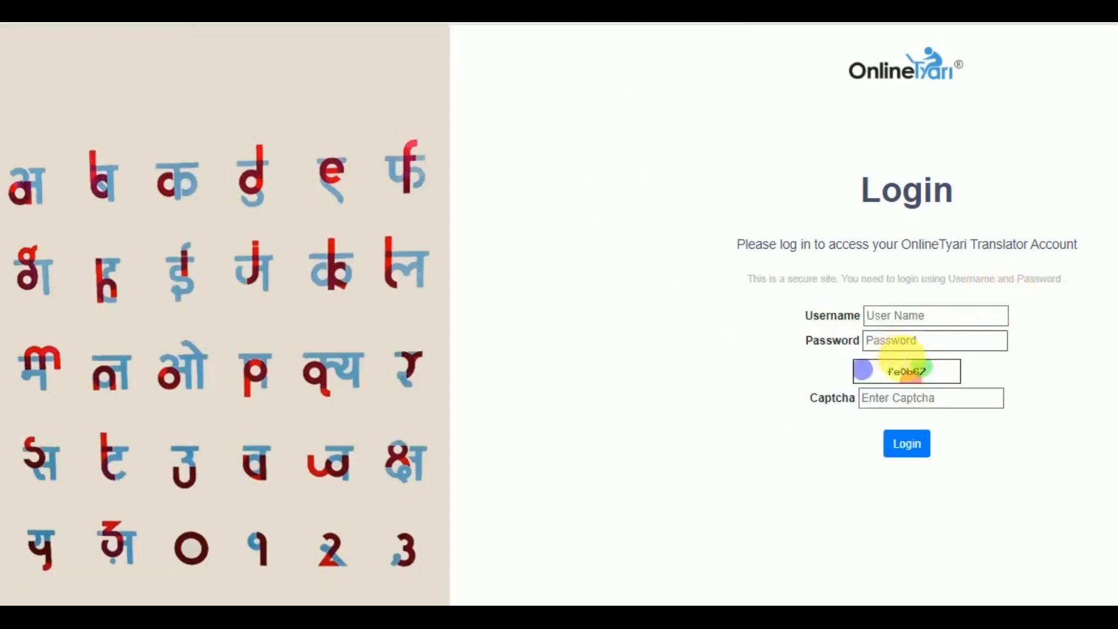
pyautogui.click(466, 22)
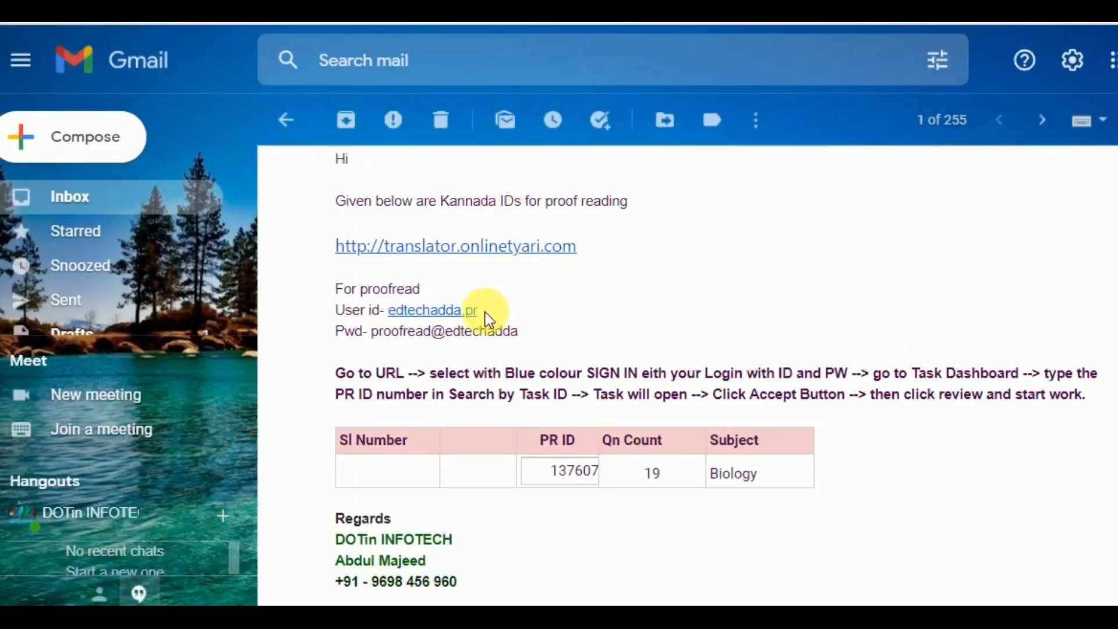
pyautogui.moveTo(476, 311); pyautogui.dragTo(379, 305)
pyautogui.hotkey('ctrl', 'c')
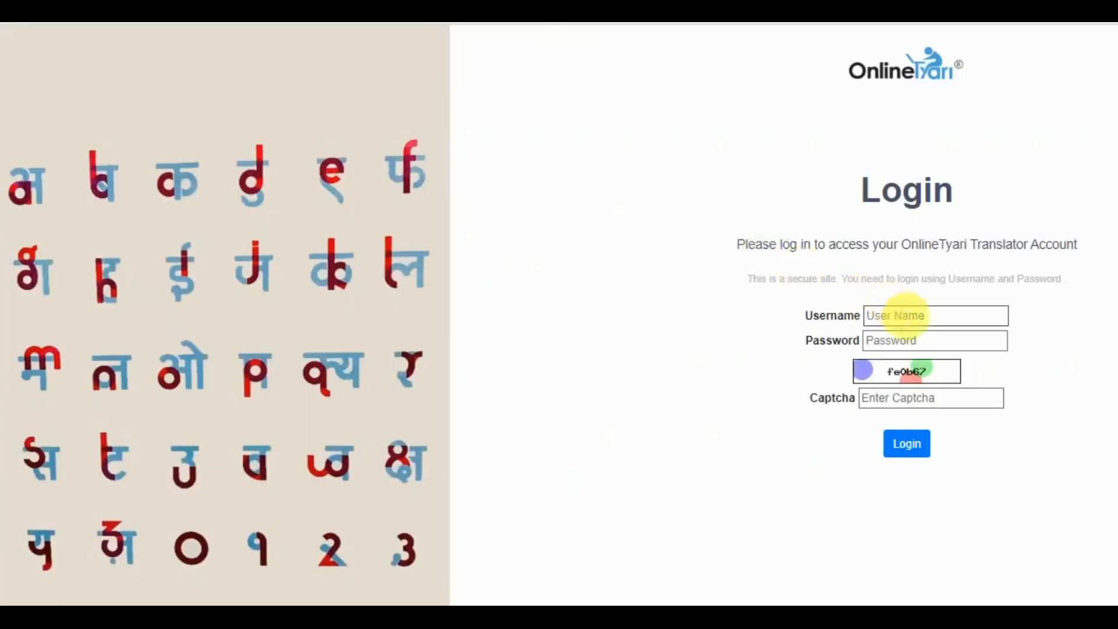
pyautogui.click(906, 315)
pyautogui.hotkey('ctrl', 'v')
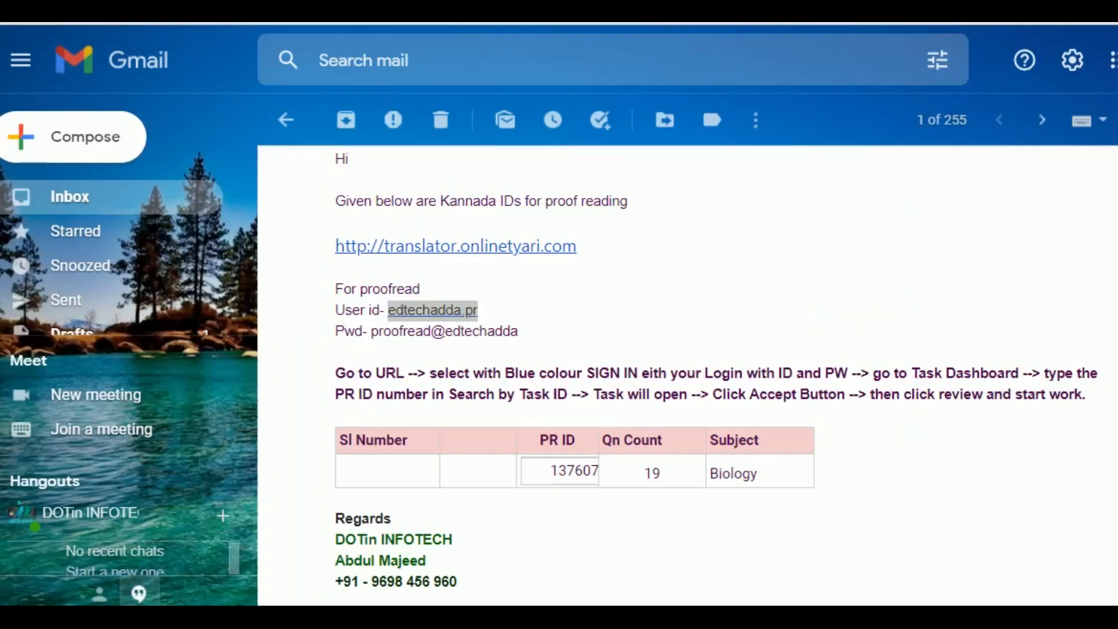
pyautogui.moveTo(517, 331); pyautogui.dragTo(387, 336)
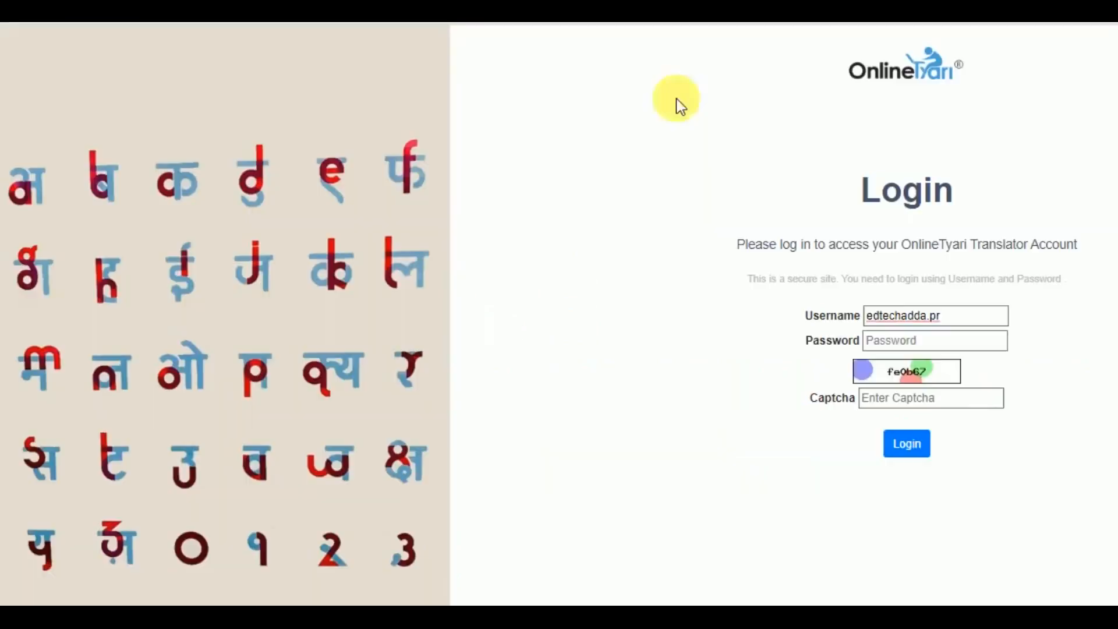
pyautogui.click(894, 343)
pyautogui.hotkey('ctrl', 'v')
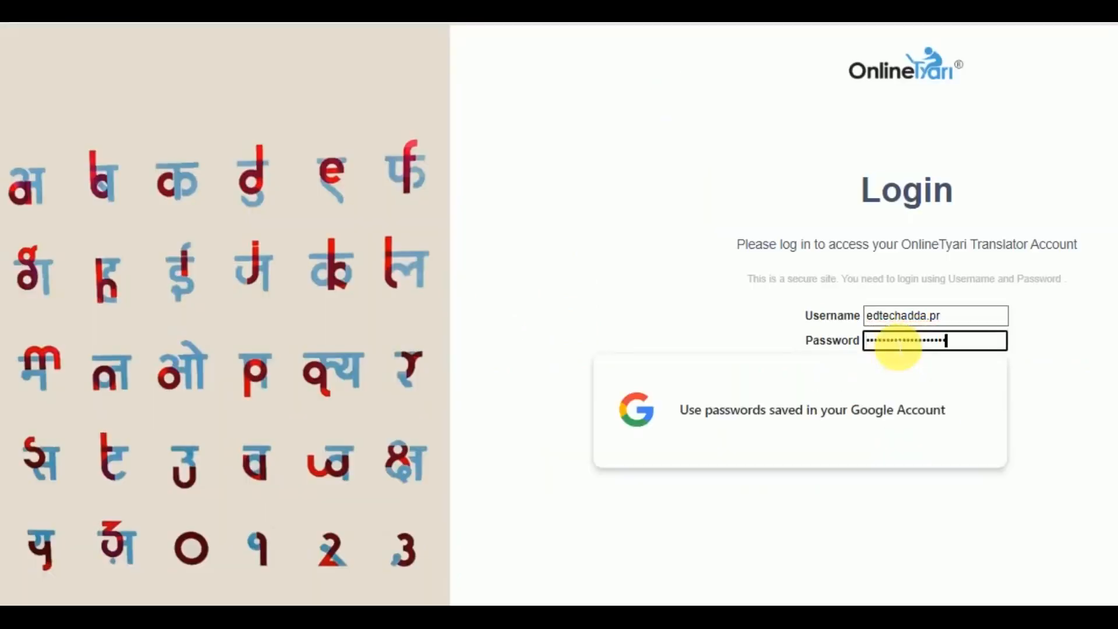
# - Zoom in to read the captcha, enter the captcha text, and log in
pyautogui.click(900, 402)
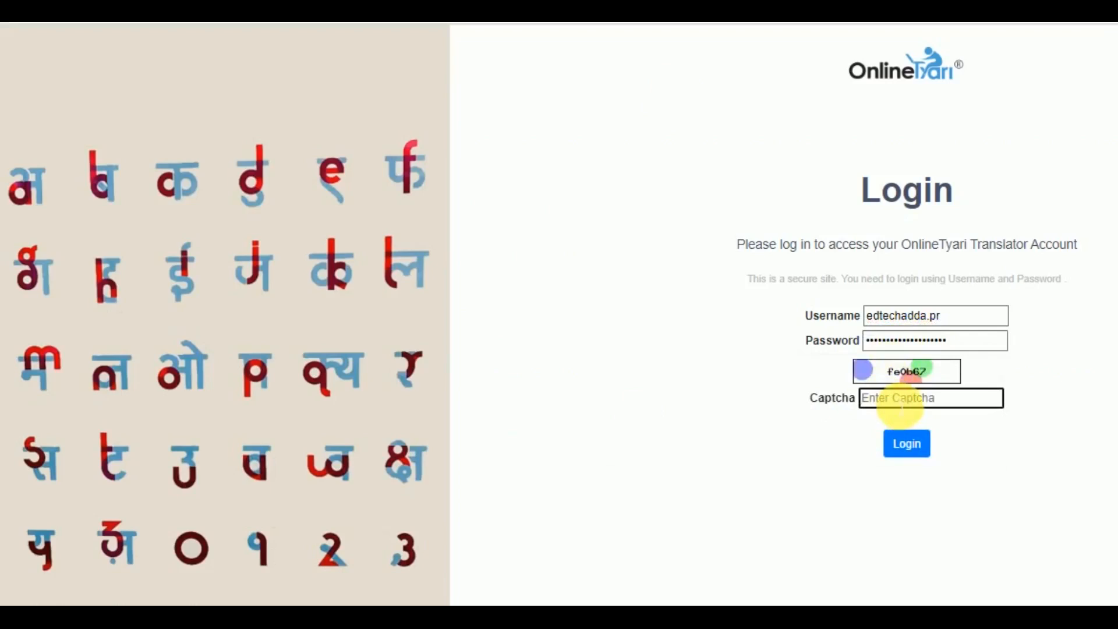
pyautogui.hotkey('ctrl', '+')
pyautogui.scroll(-3, 917, 501)
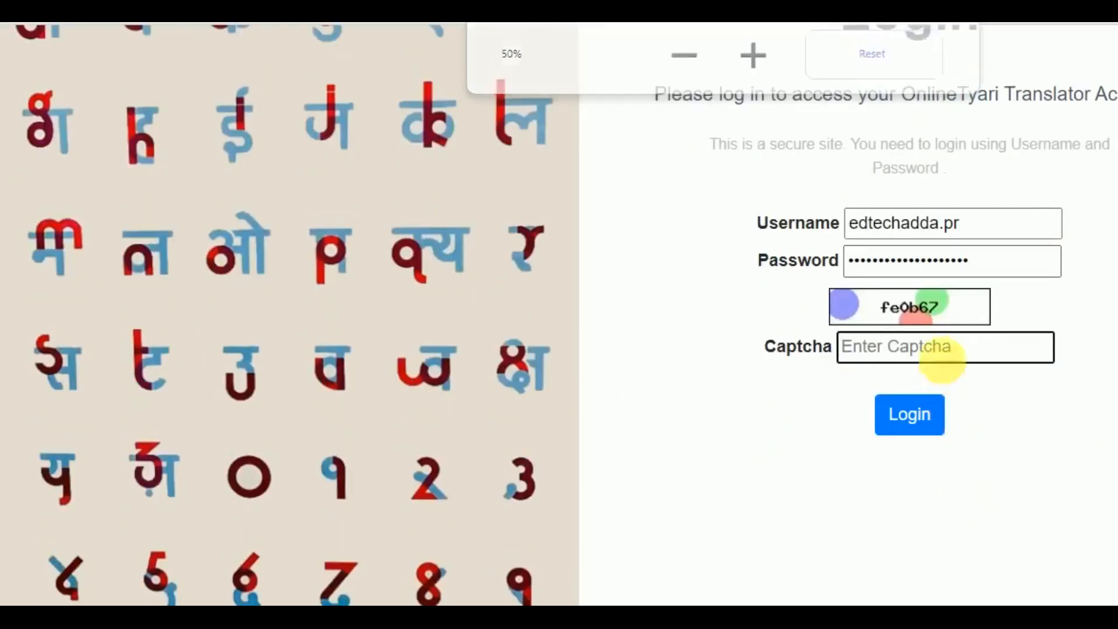
pyautogui.write('fe')
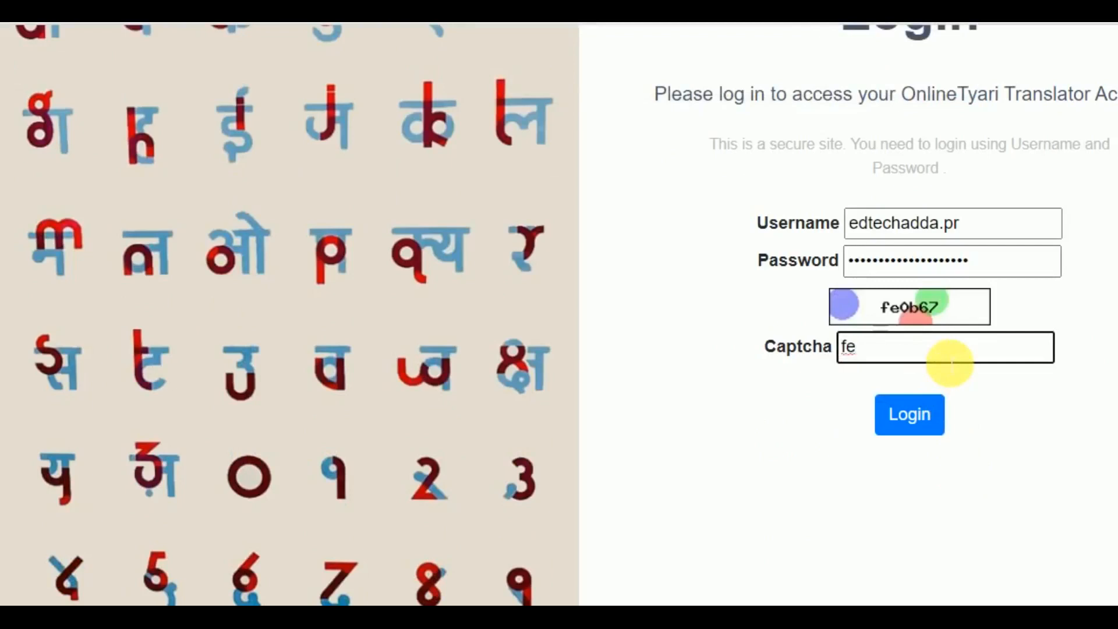
pyautogui.write('0b67')
pyautogui.click(918, 432)
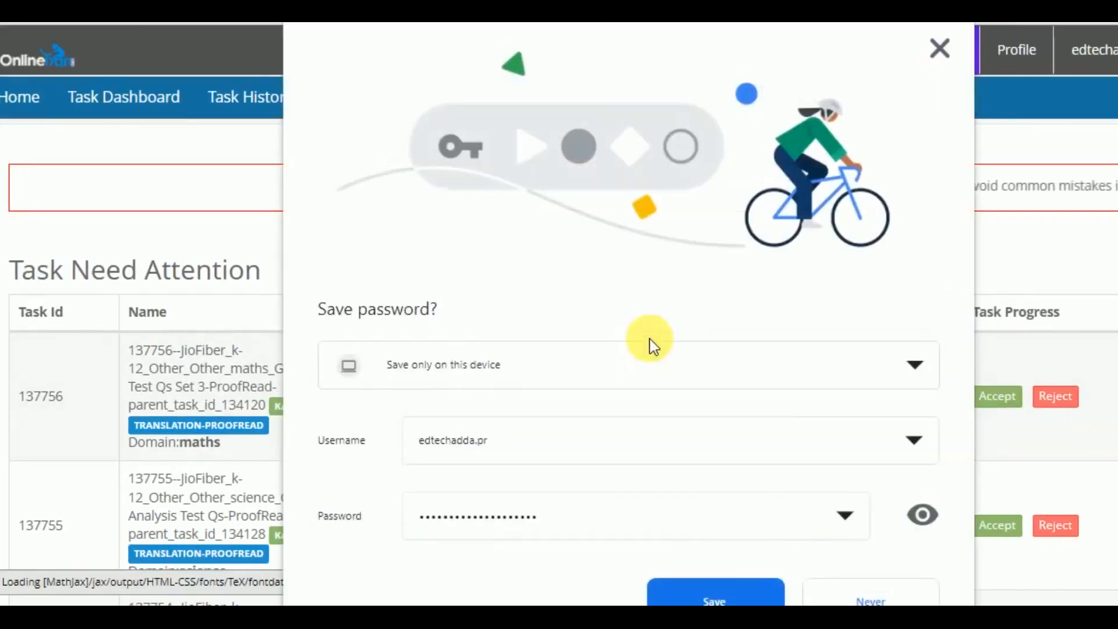
# - Dismiss the save-password prompt, zoom out, and open the Task Dashboard's Task Allocation Panel
pyautogui.click(941, 51)
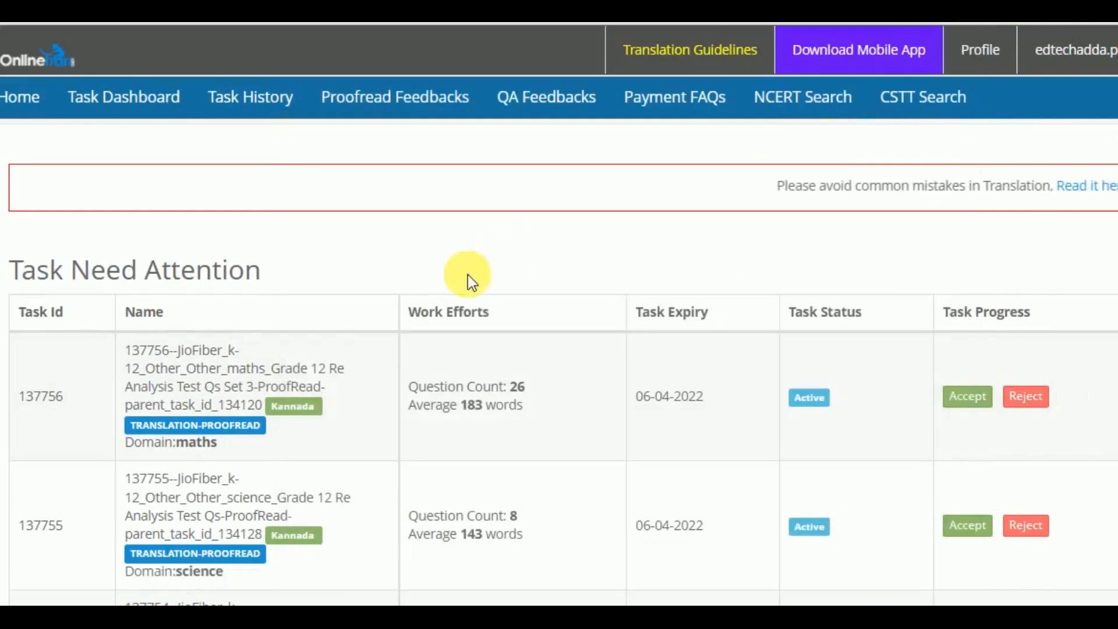
pyautogui.hotkey('ctrl', '-')
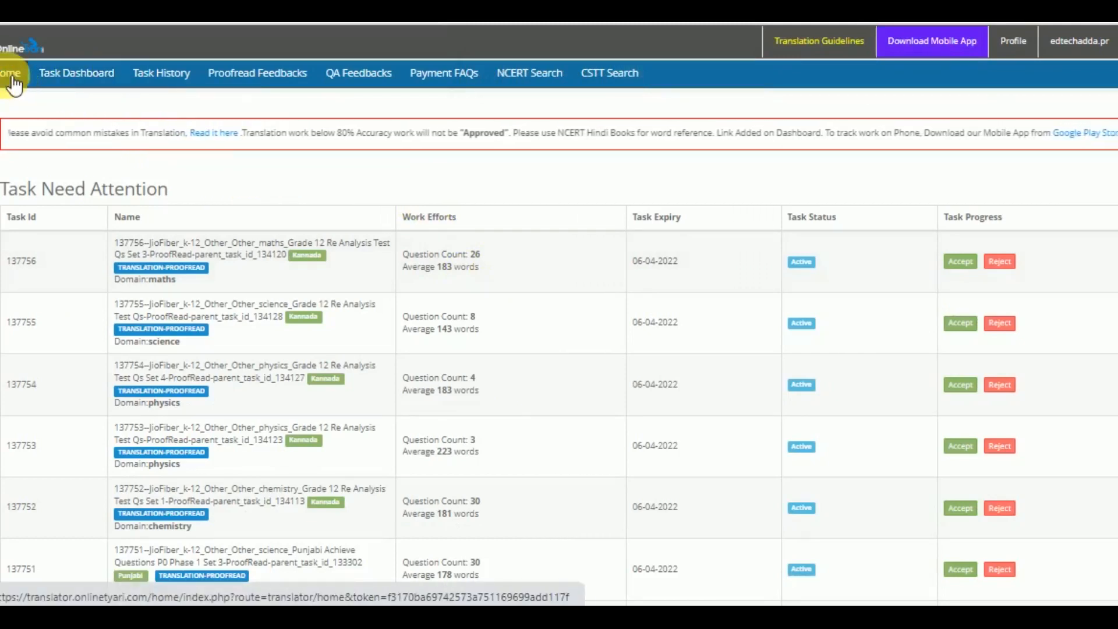
pyautogui.click(91, 78)
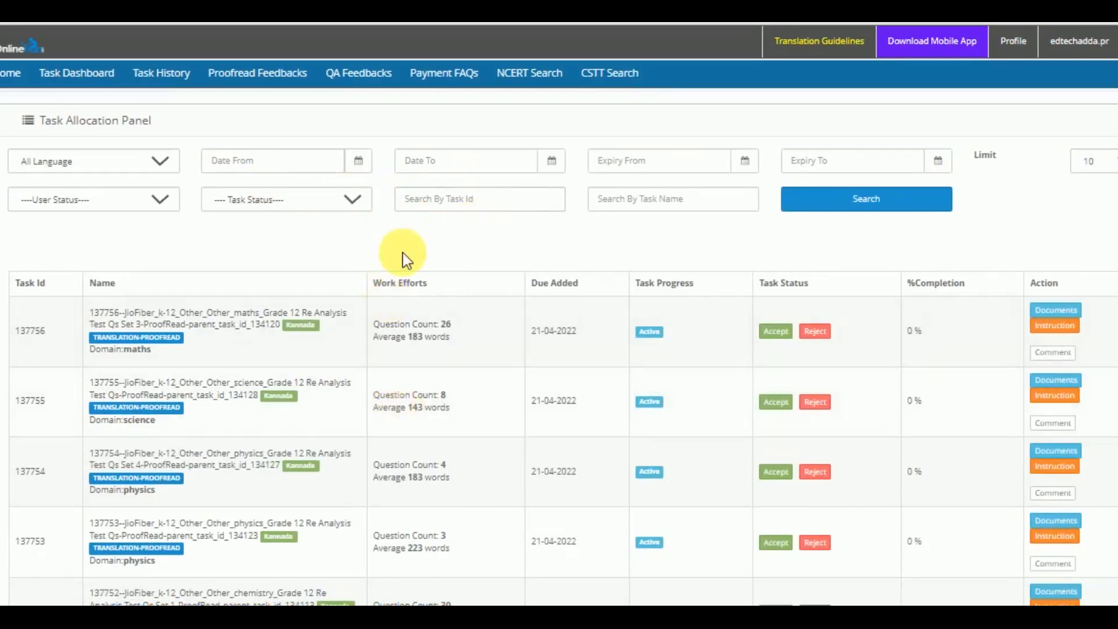
# - Copy PR ID 137607 from the email and search for it by Task Id
pyautogui.hotkey('alt', 'Tab')
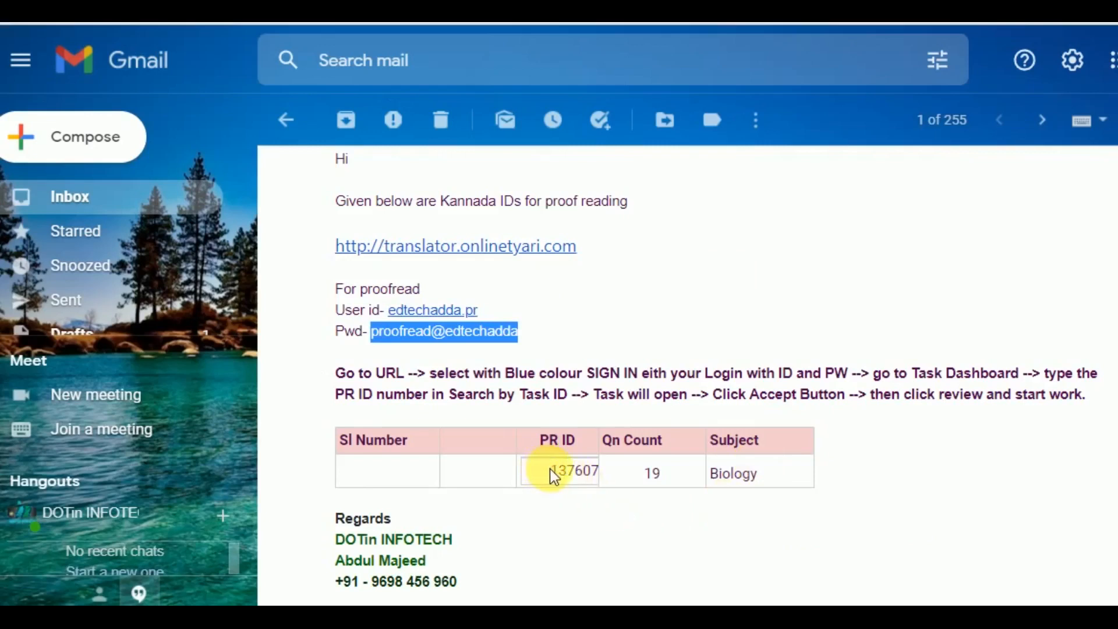
pyautogui.moveTo(549, 470); pyautogui.dragTo(594, 473)
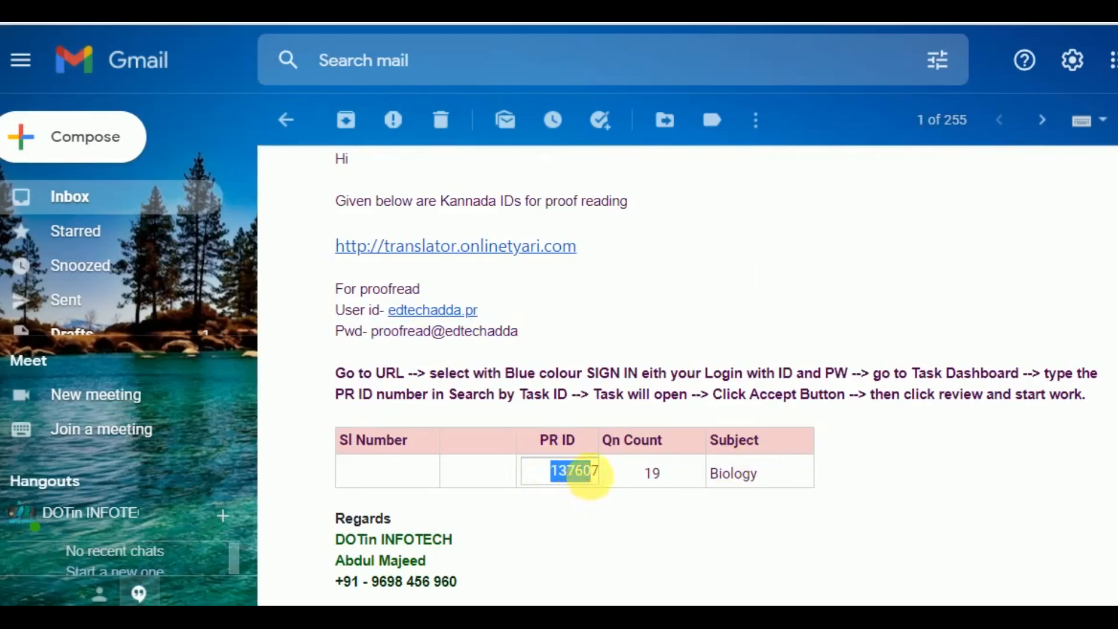
pyautogui.click(598, 469)
pyautogui.moveTo(551, 472); pyautogui.dragTo(604, 476)
pyautogui.hotkey('ctrl', 'c')
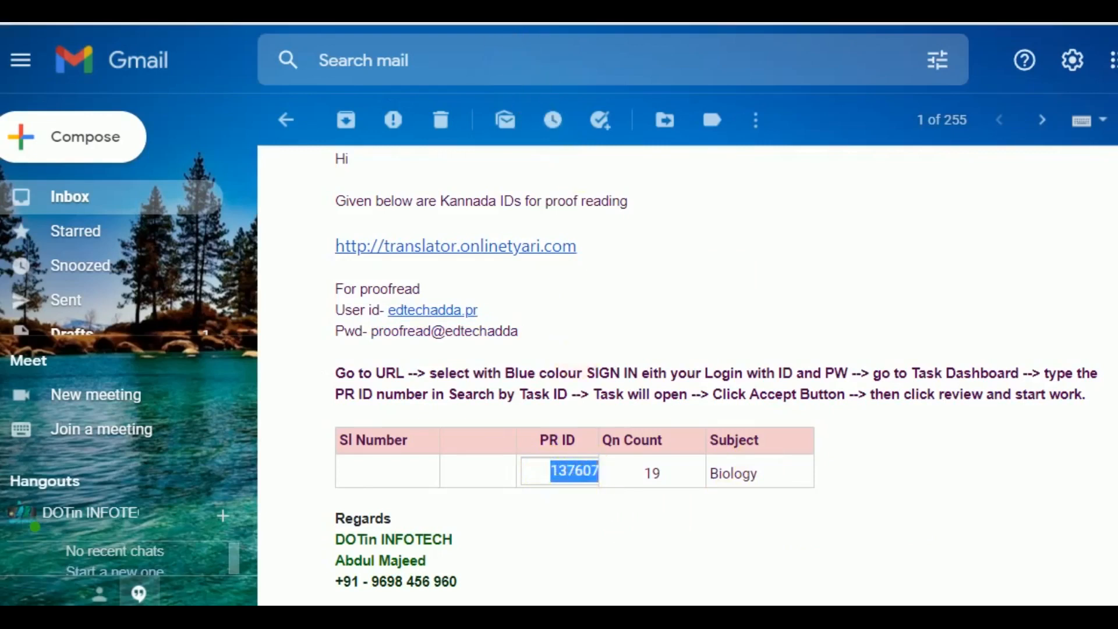
pyautogui.click(530, 11)
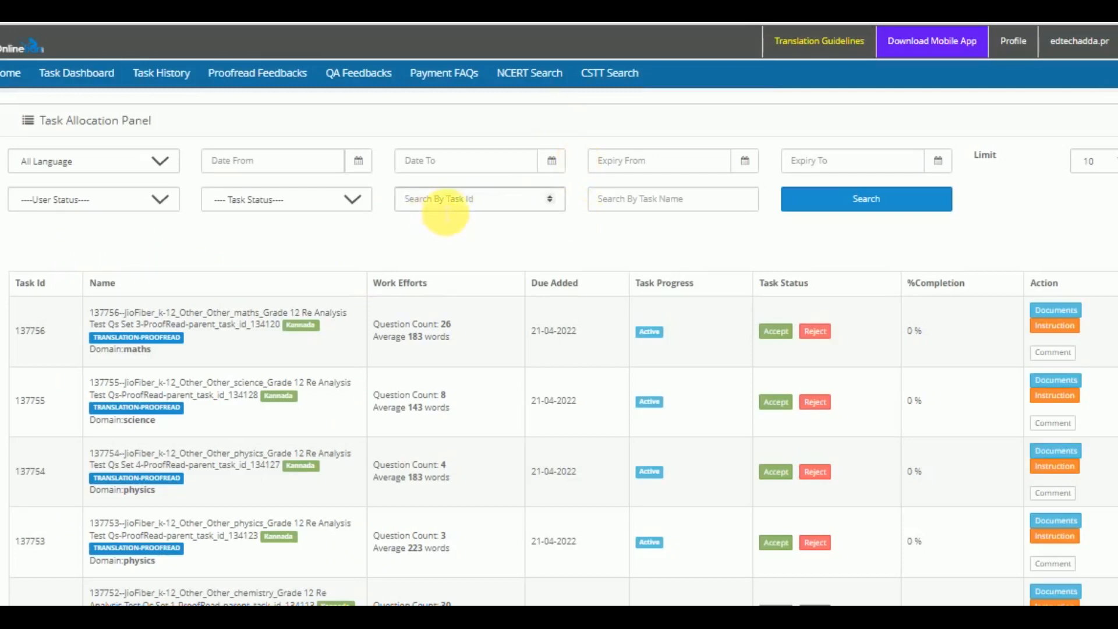
pyautogui.click(475, 210)
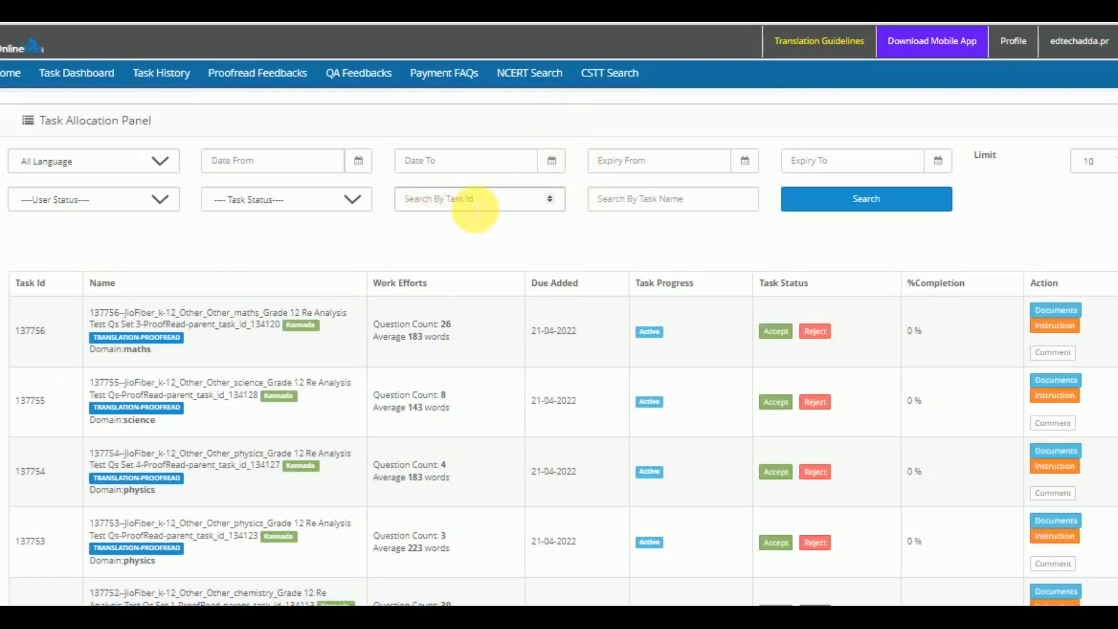
pyautogui.hotkey('ctrl', 'v')
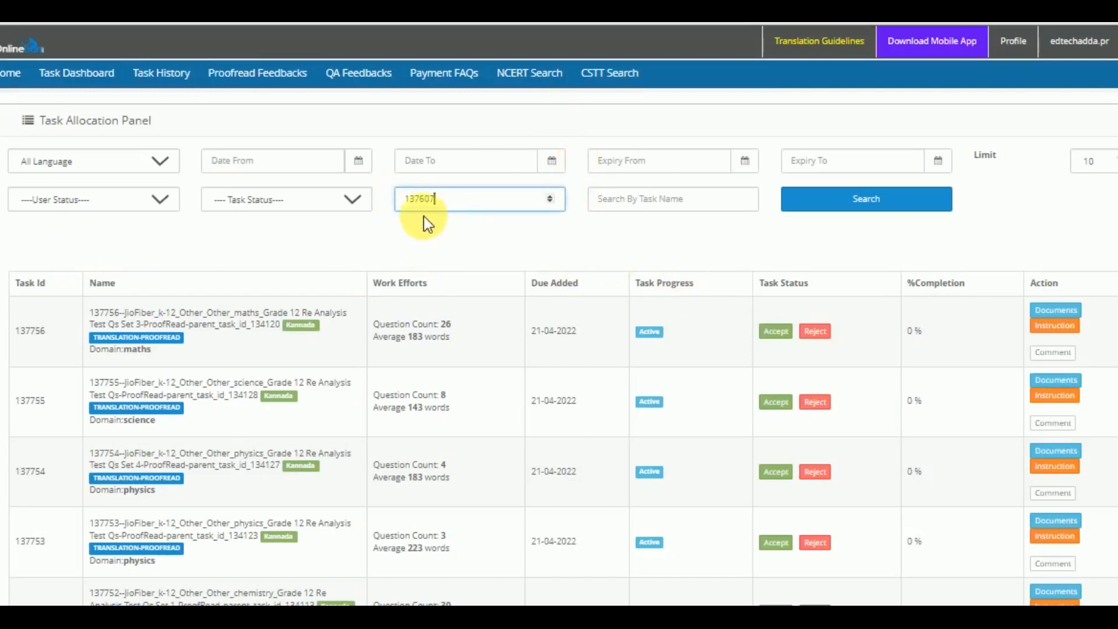
pyautogui.click(841, 215)
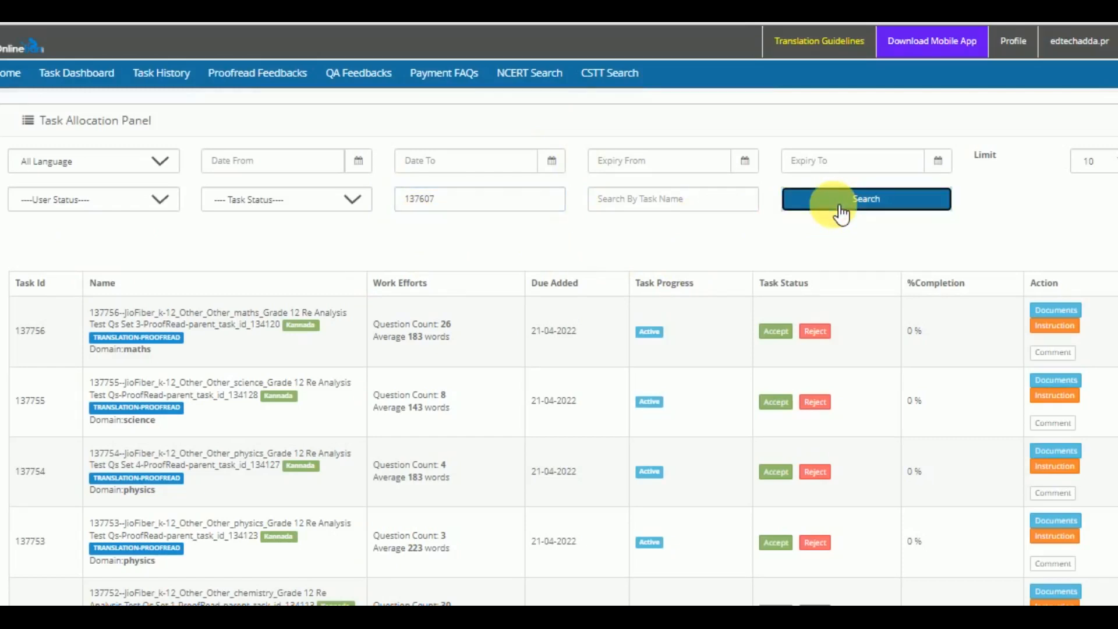
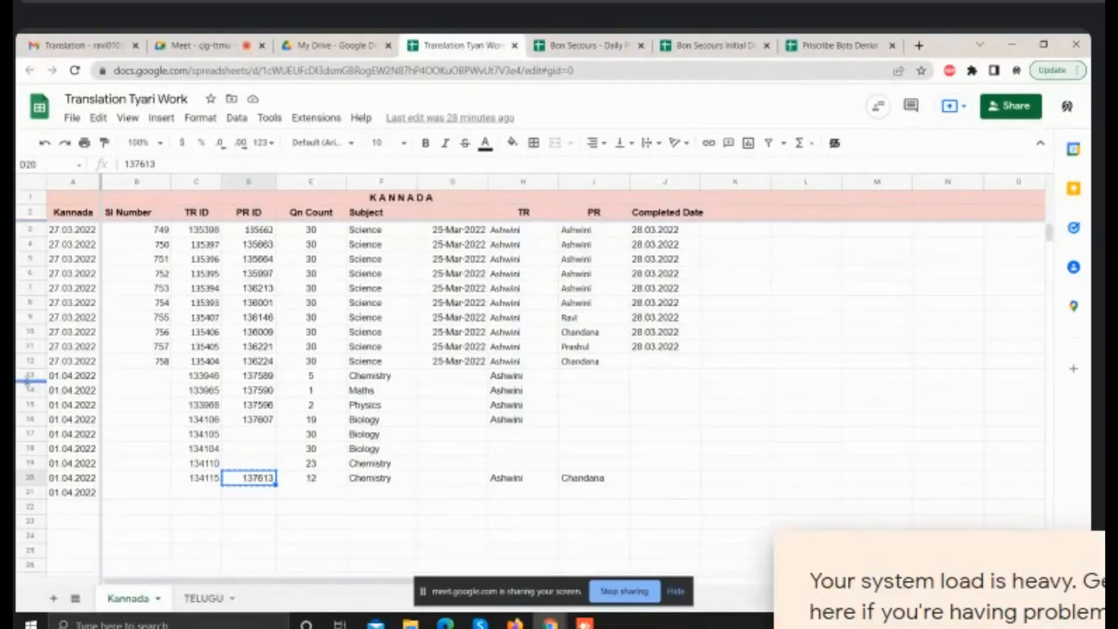
# - Highlight row 13 (task 137589, Chemistry) in yellow in the tracking sheet
pyautogui.click(27, 378)
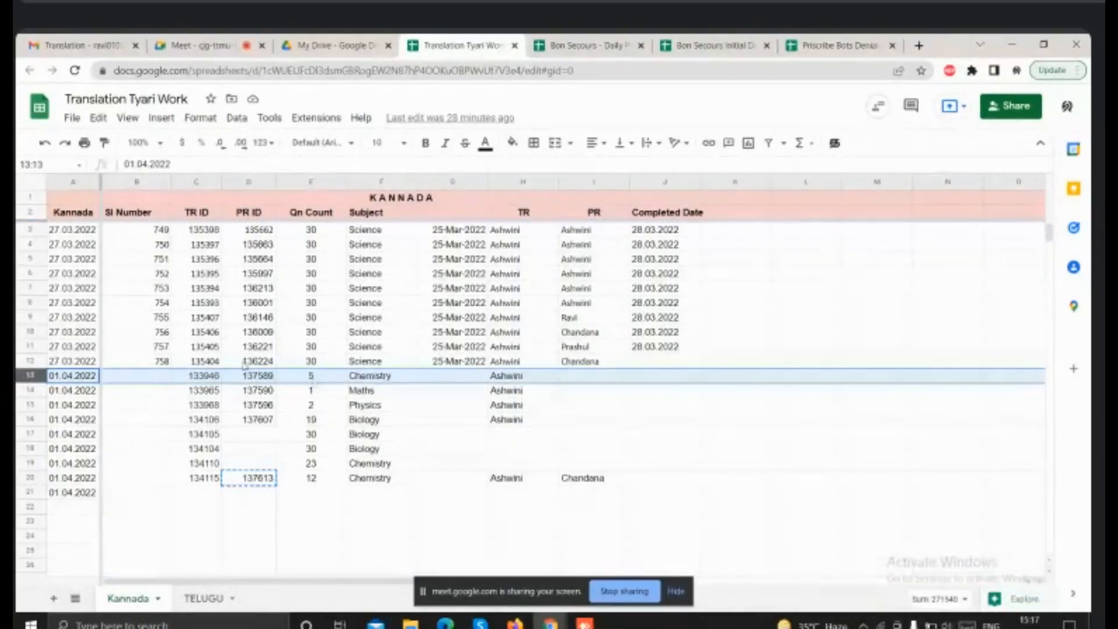
pyautogui.click(512, 143)
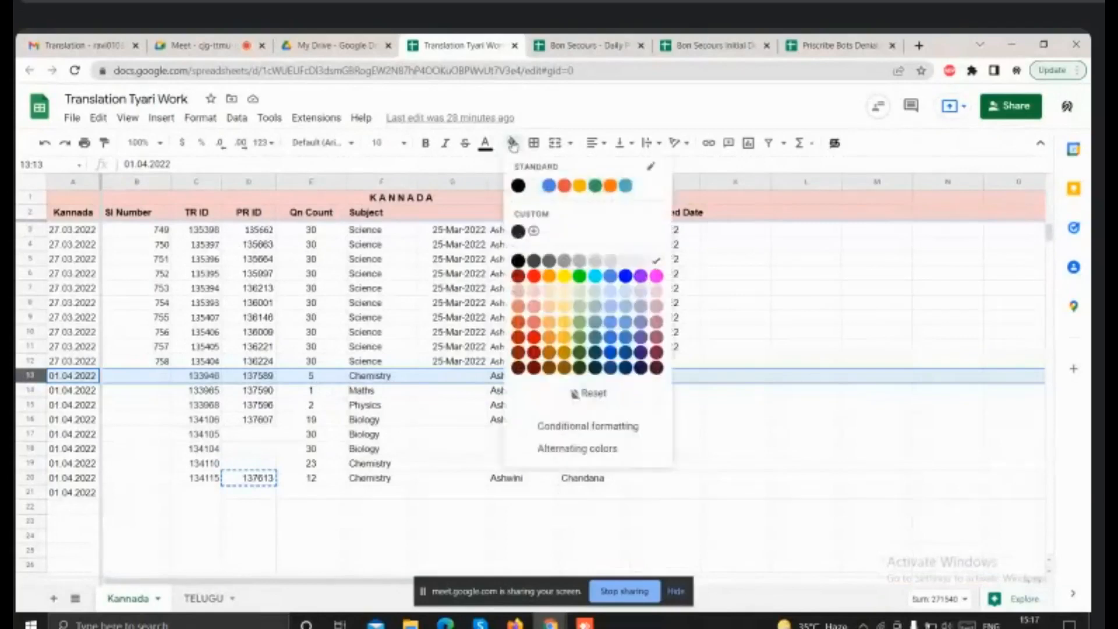
pyautogui.click(565, 276)
pyautogui.click(574, 288)
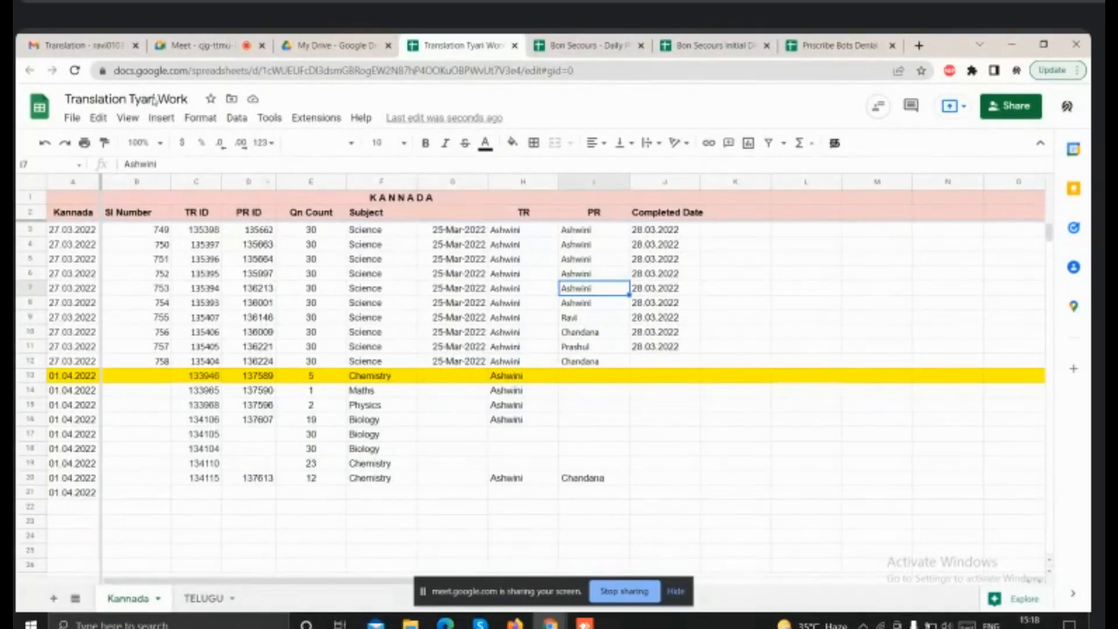
# - Copy the translator.onlinetyari.com link from the Gmail 'Translation' email and return to Firefox
pyautogui.click(90, 45)
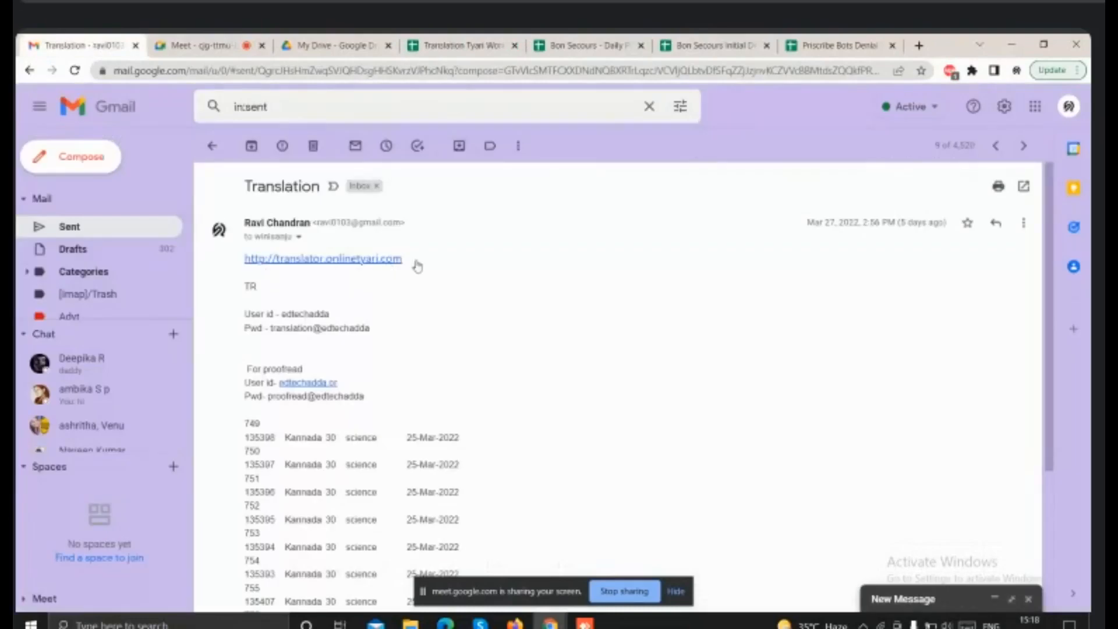
pyautogui.moveTo(403, 260); pyautogui.dragTo(243, 262)
pyautogui.click(243, 271)
pyautogui.moveTo(406, 260); pyautogui.dragTo(246, 267)
pyautogui.hotkey('ctrl', 'c')
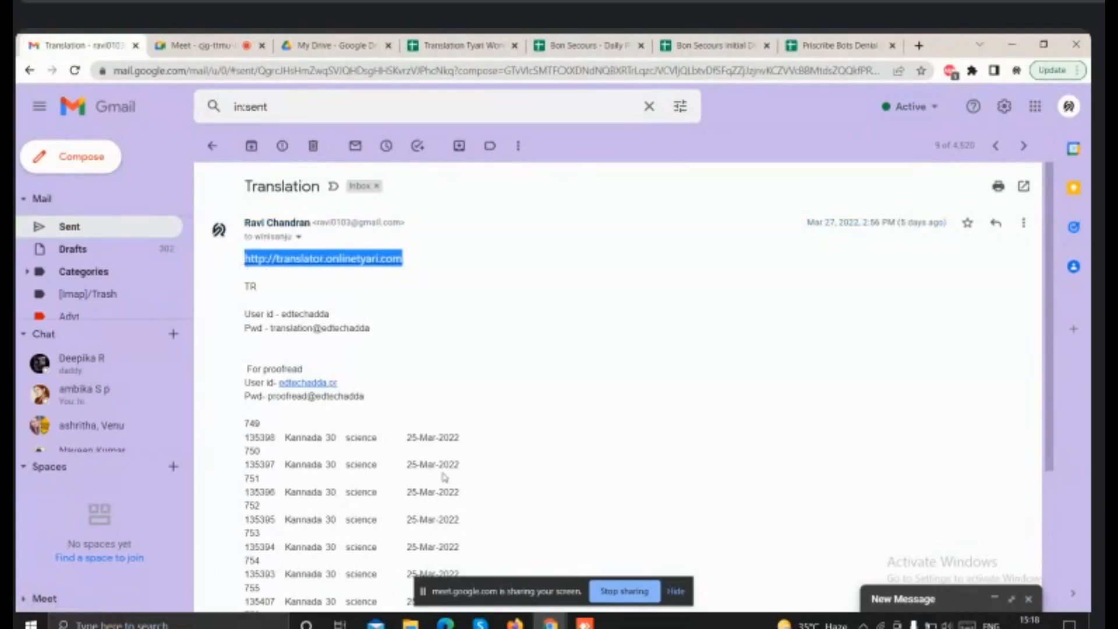
pyautogui.click(515, 624)
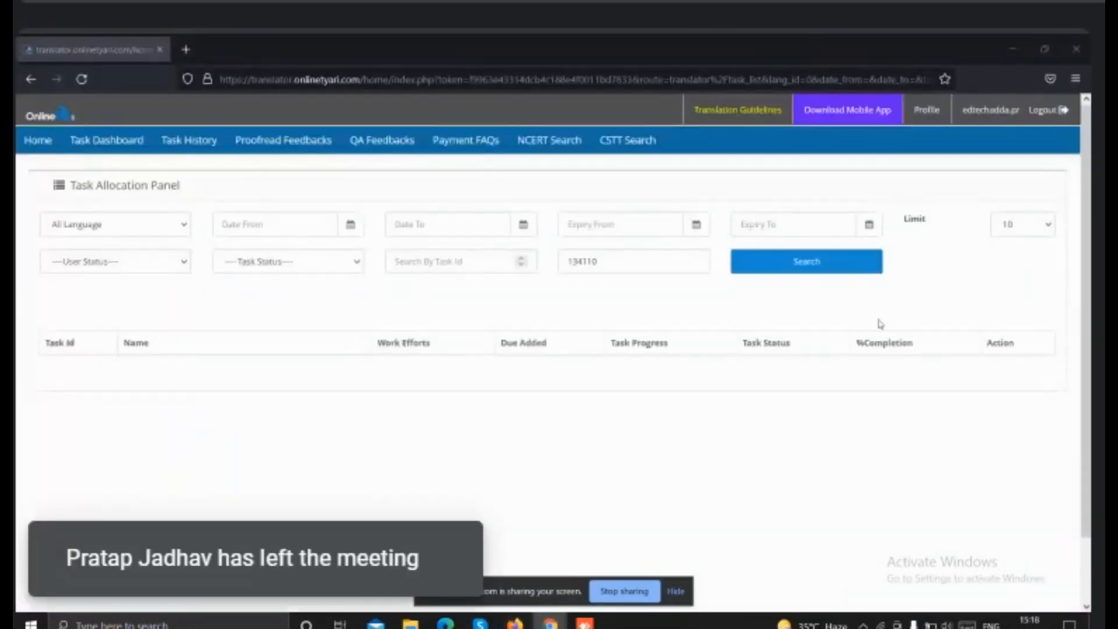
# - Log out of the OnlineTyari account and start a new blank tab
pyautogui.click(1047, 113)
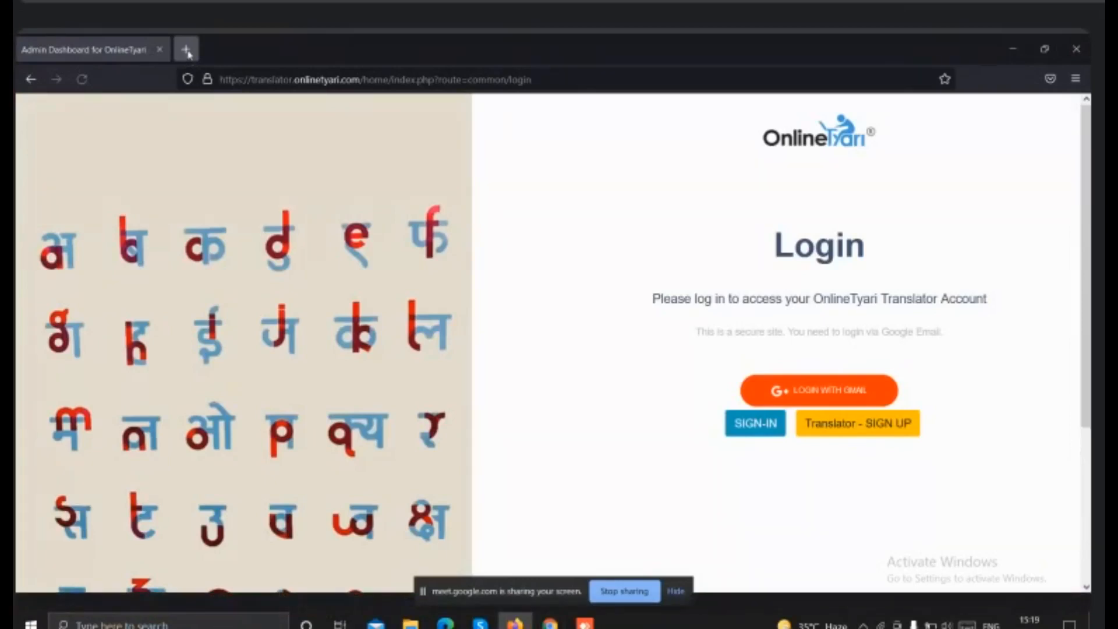
pyautogui.click(186, 51)
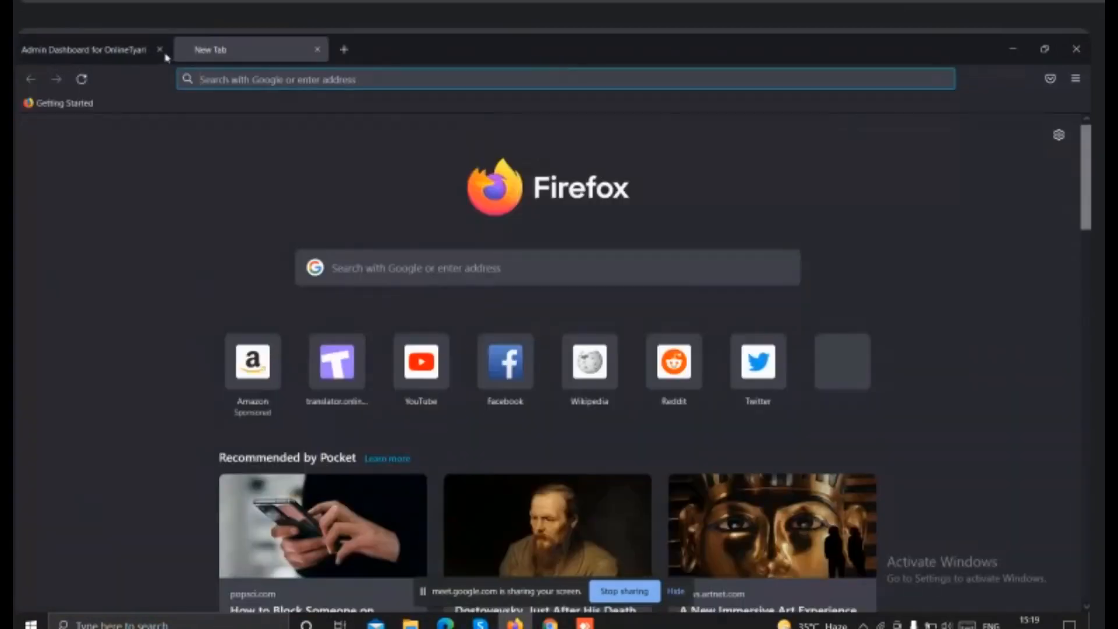
# - Close the Admin Dashboard tab and load the pasted translator.onlinetyari.com address
pyautogui.click(160, 50)
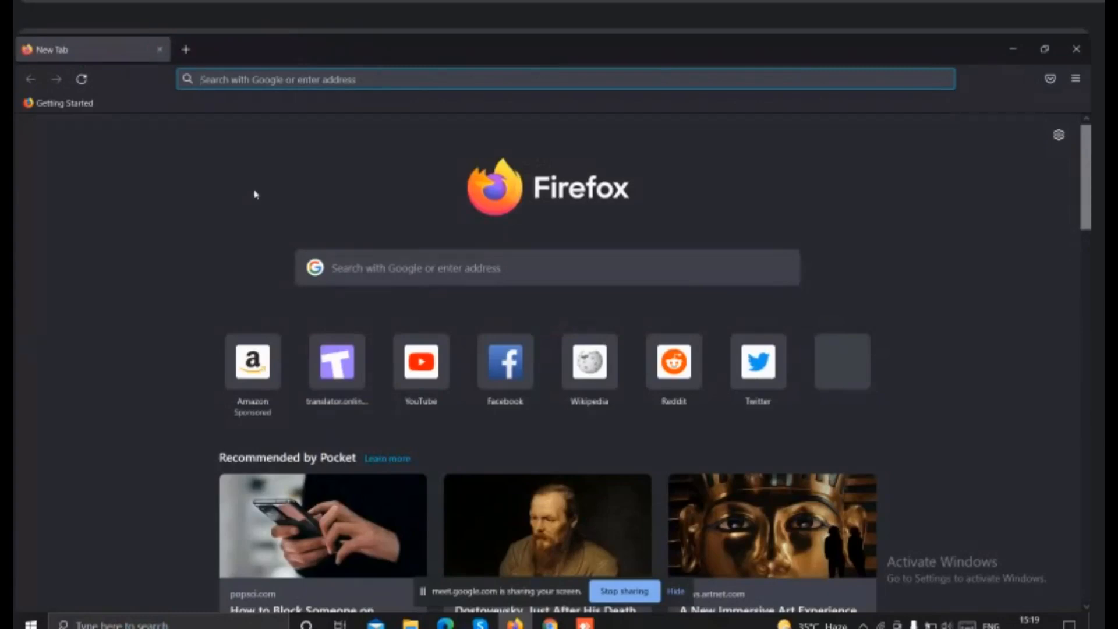
pyautogui.click(361, 84)
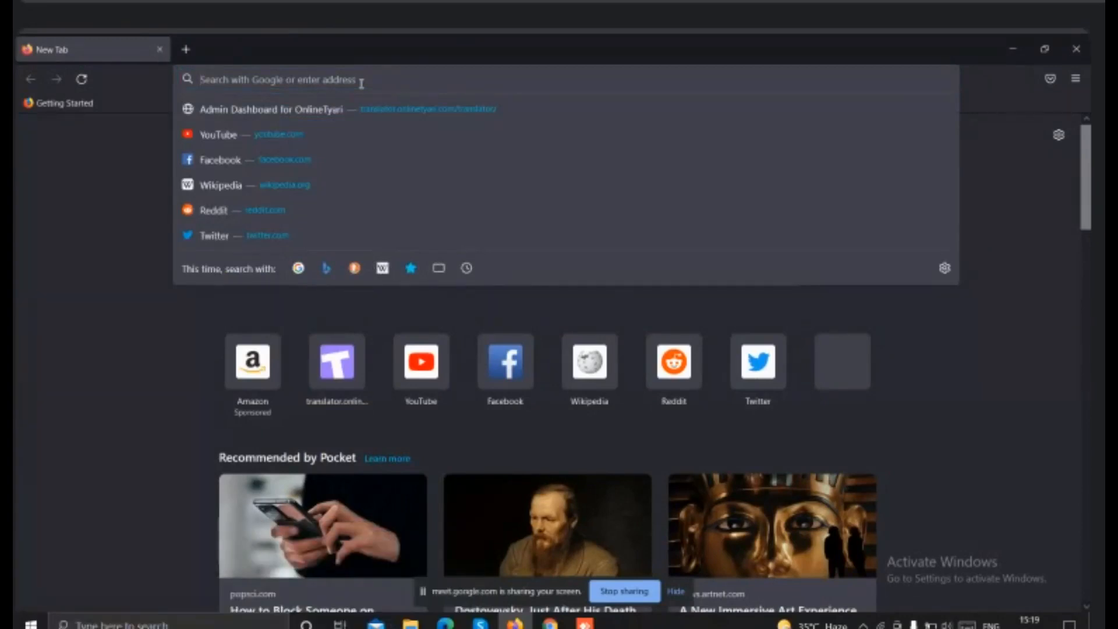
pyautogui.hotkey('ctrl', 'v')
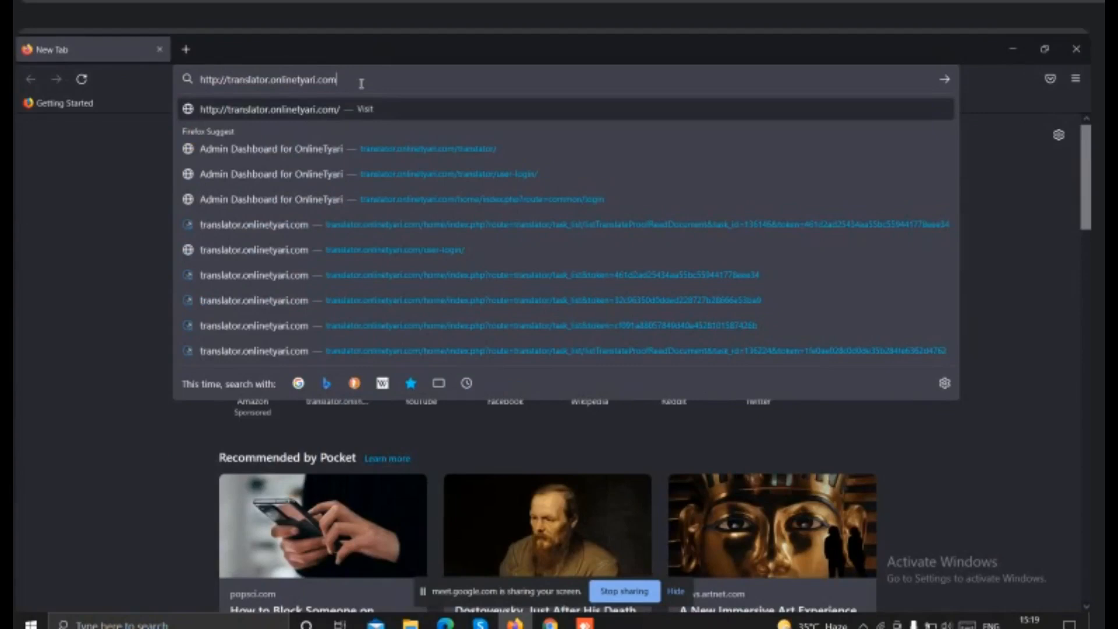
pyautogui.press('Return')
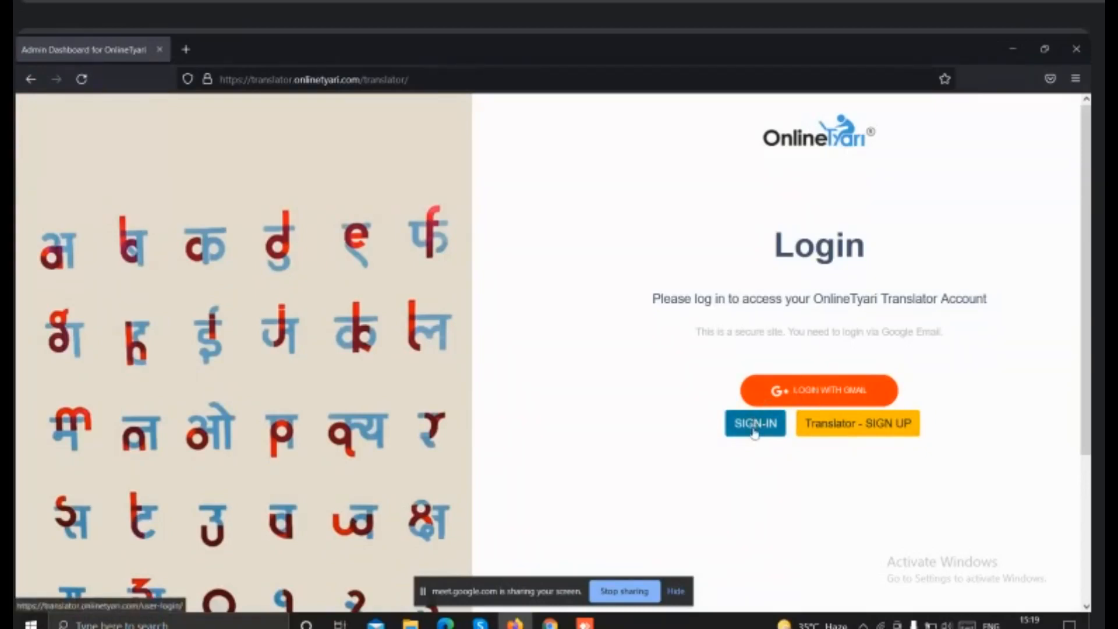
# - Enter the proofreading username copied from the email and captcha 624120 on the login form
pyautogui.click(754, 430)
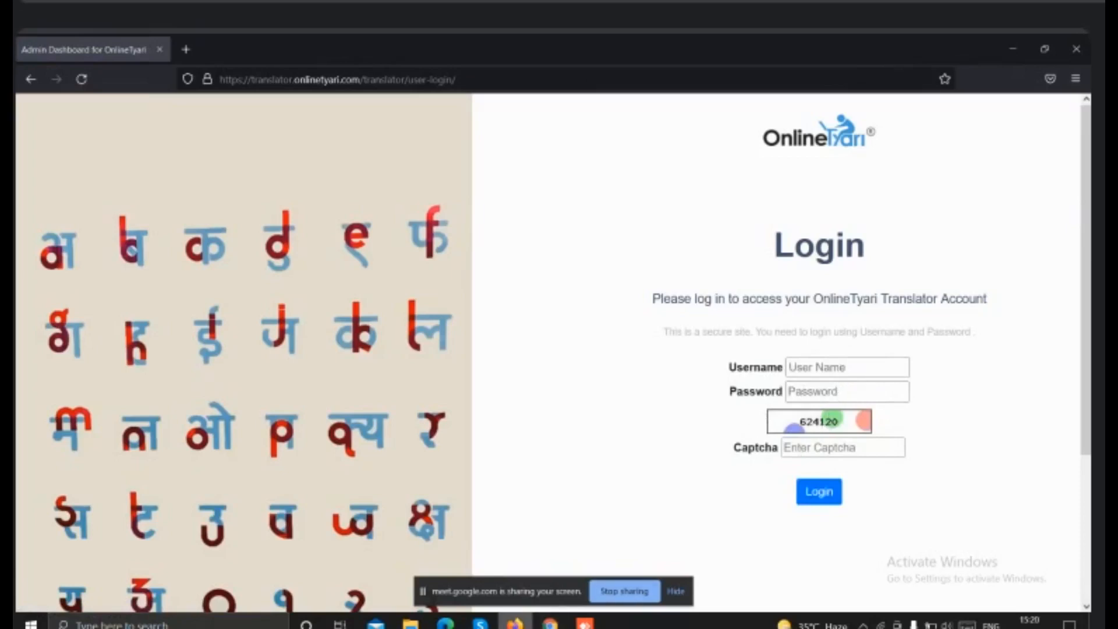
pyautogui.moveTo(550, 621)
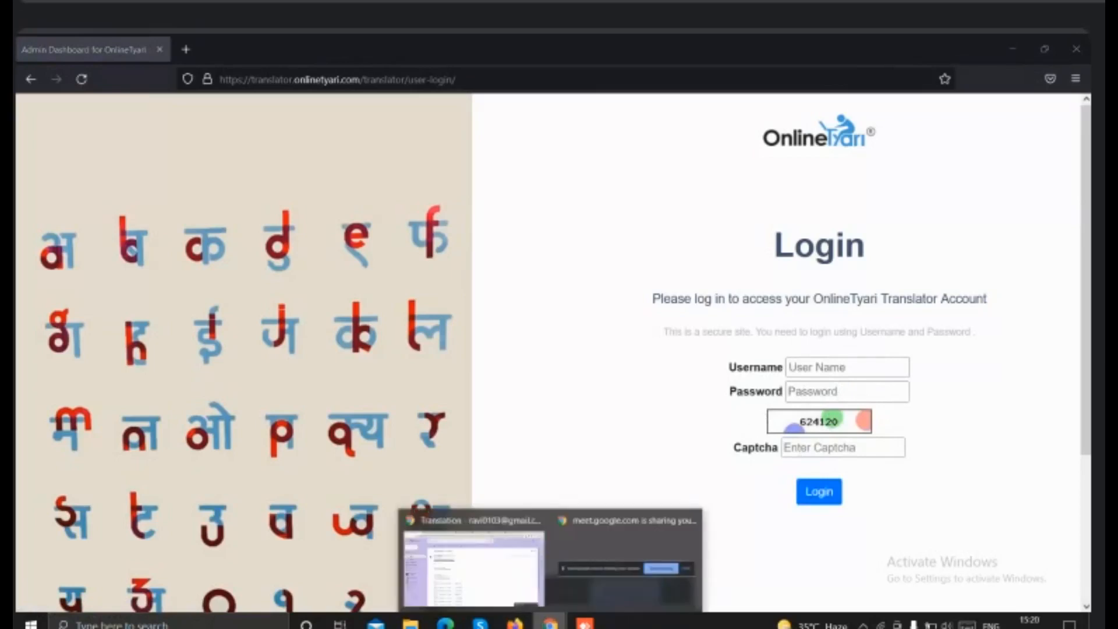
pyautogui.click(489, 591)
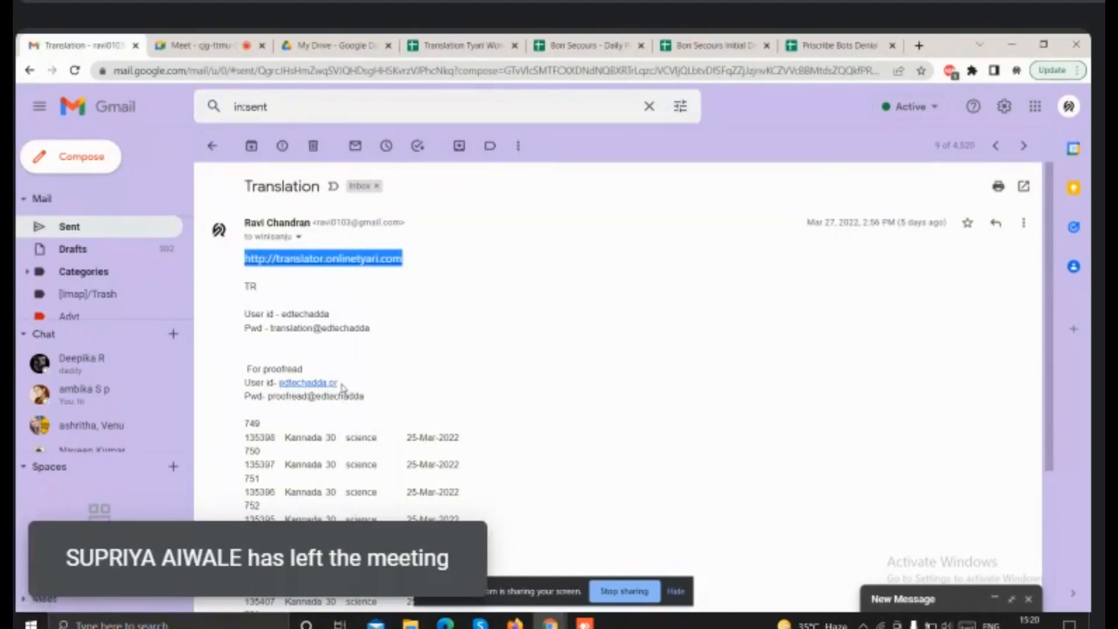
pyautogui.moveTo(343, 387); pyautogui.dragTo(278, 384)
pyautogui.hotkey('ctrl', 'c')
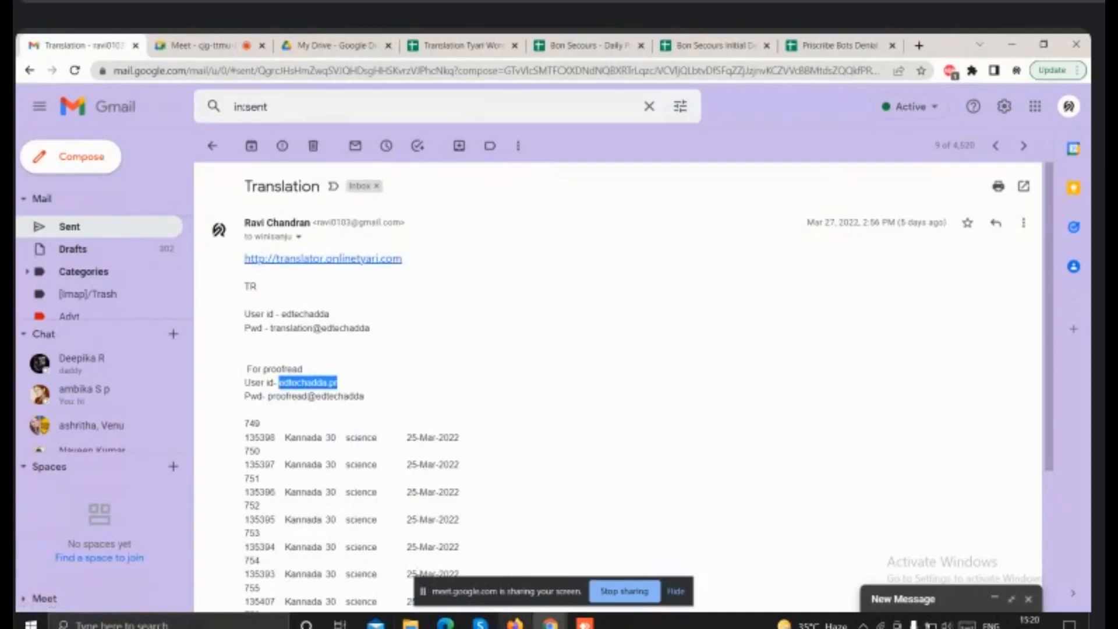
pyautogui.click(514, 622)
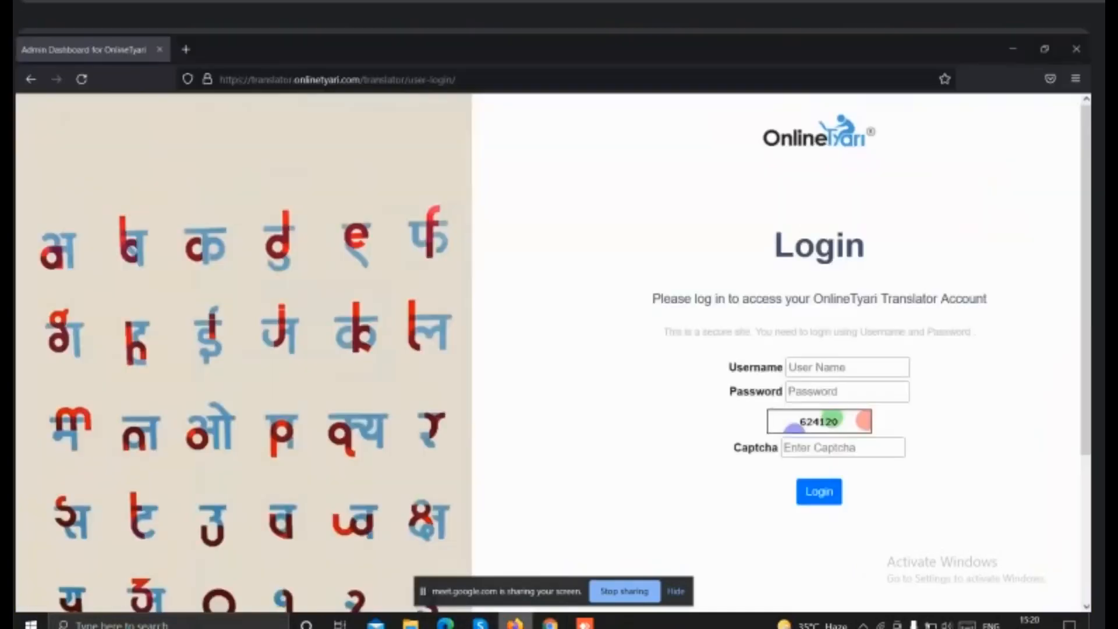
pyautogui.click(834, 368)
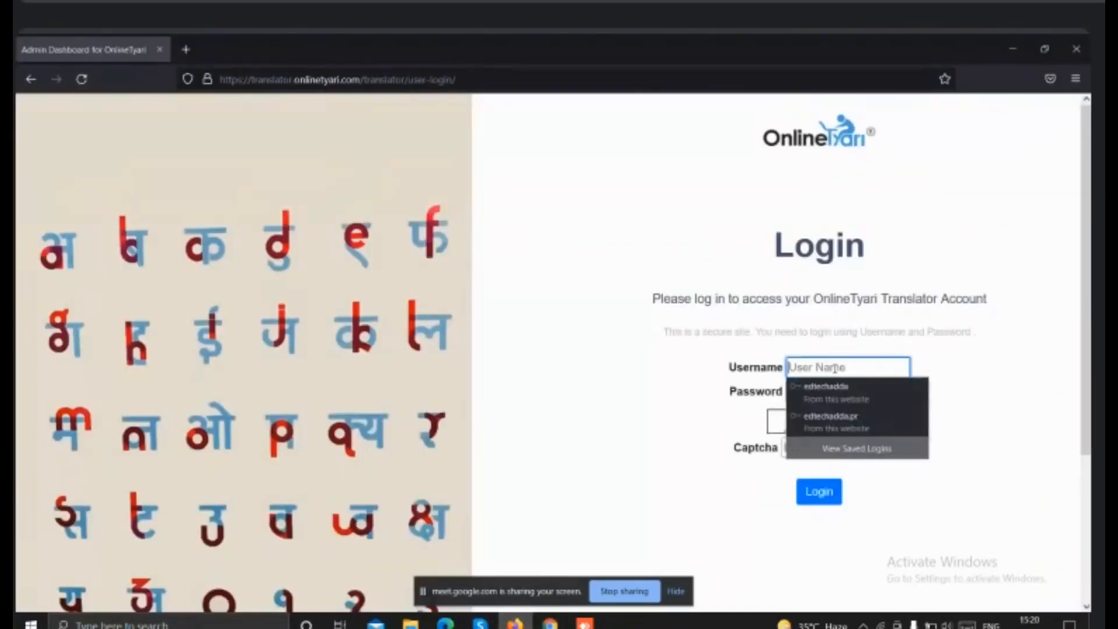
pyautogui.hotkey('ctrl', 'v')
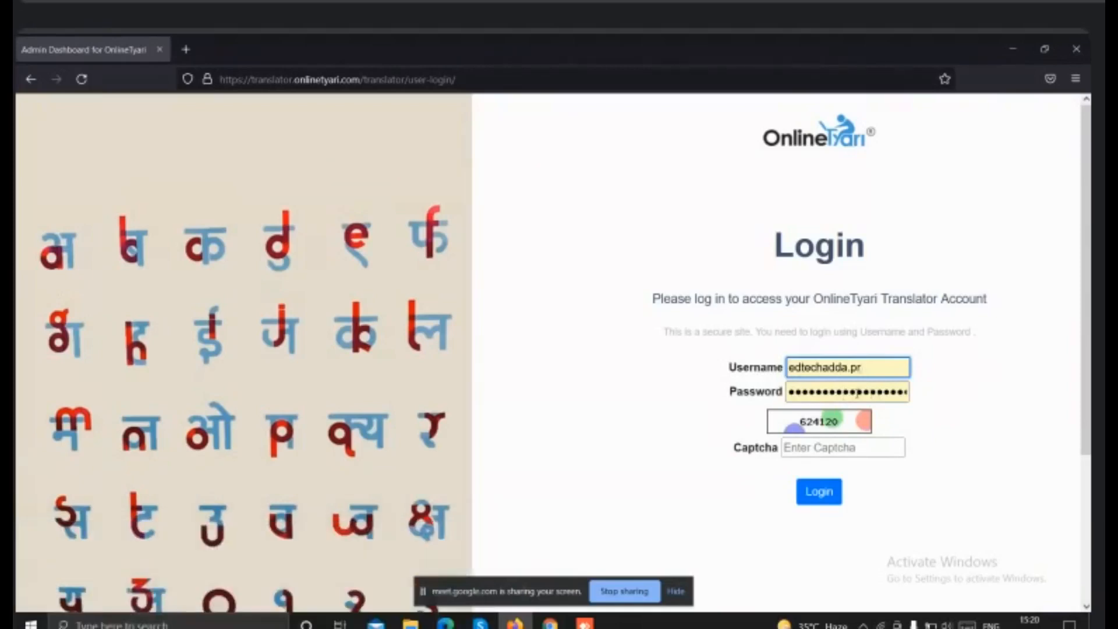
pyautogui.click(796, 450)
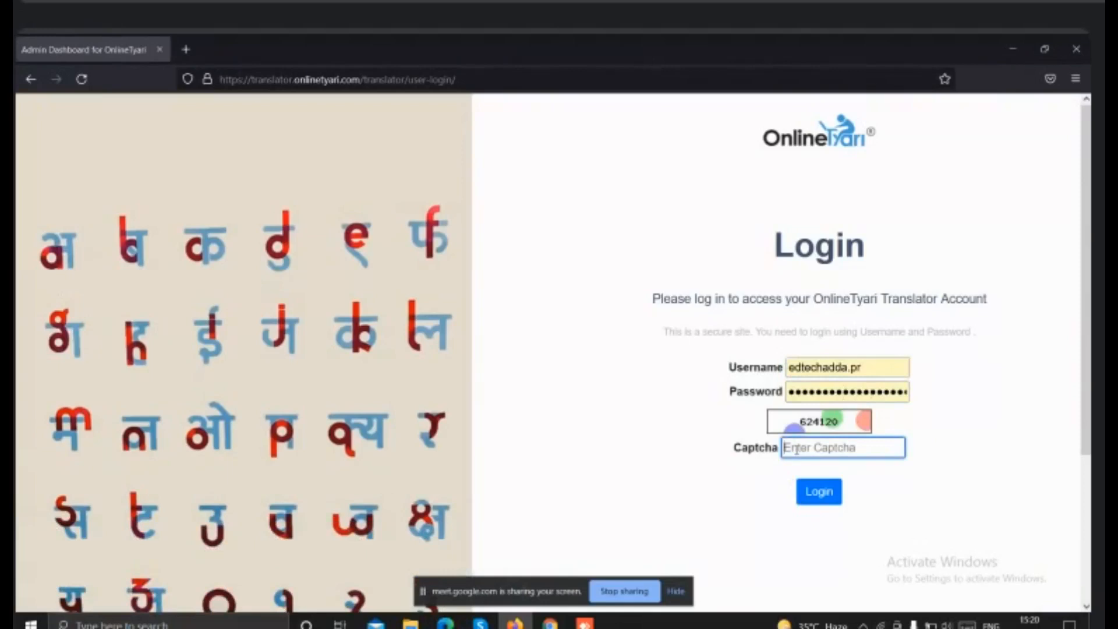
pyautogui.write('624120')
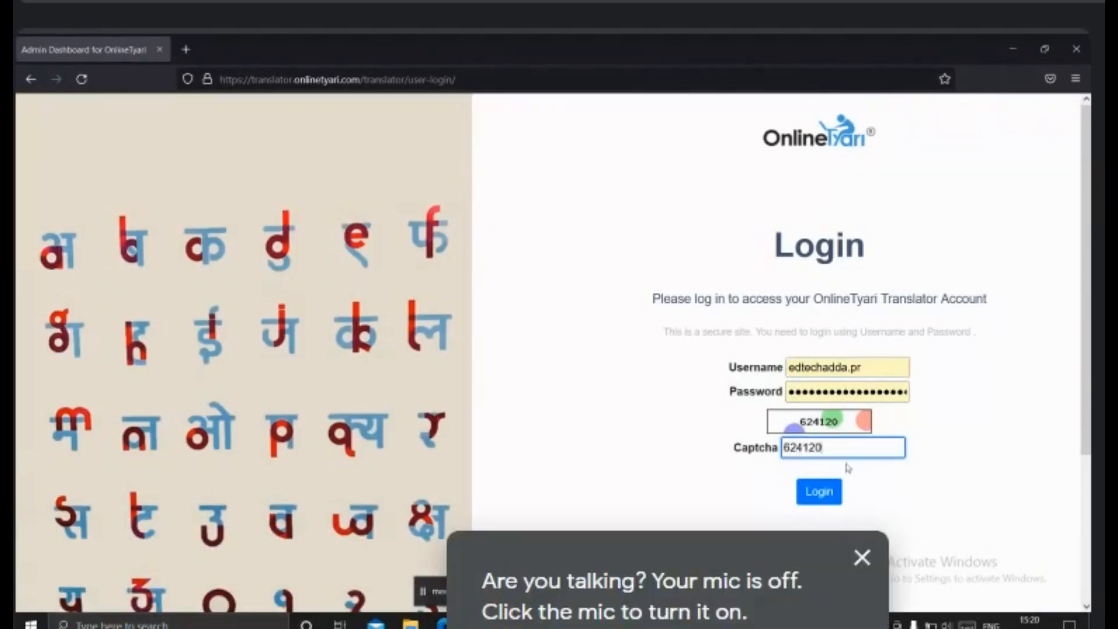
# - Log in, then go to the Task Dashboard's Search By Task Id box
pyautogui.click(827, 495)
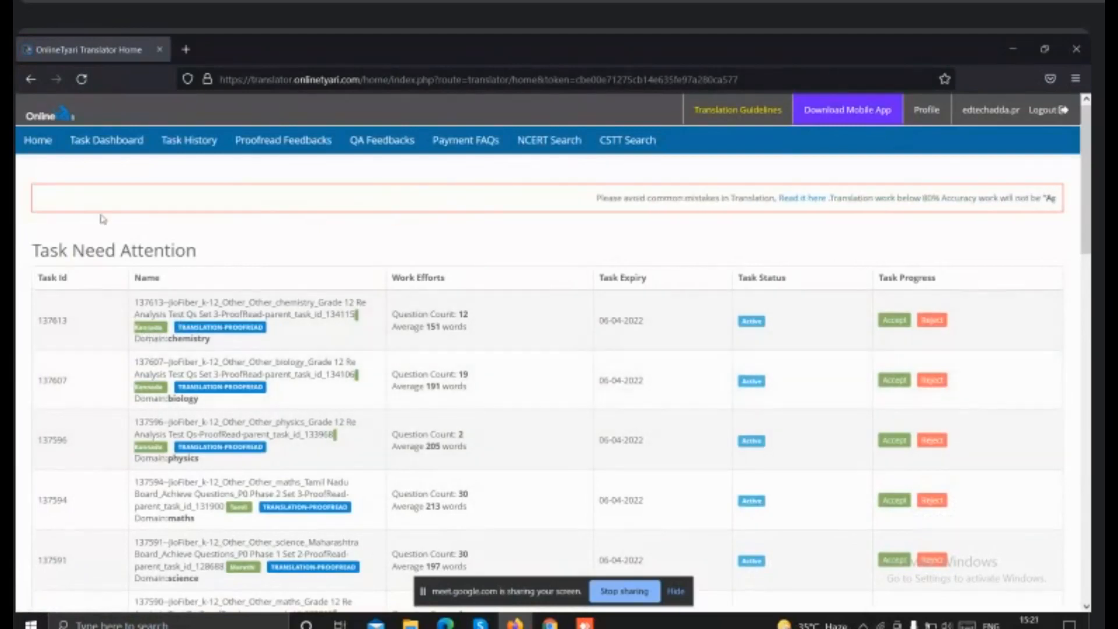
pyautogui.click(101, 143)
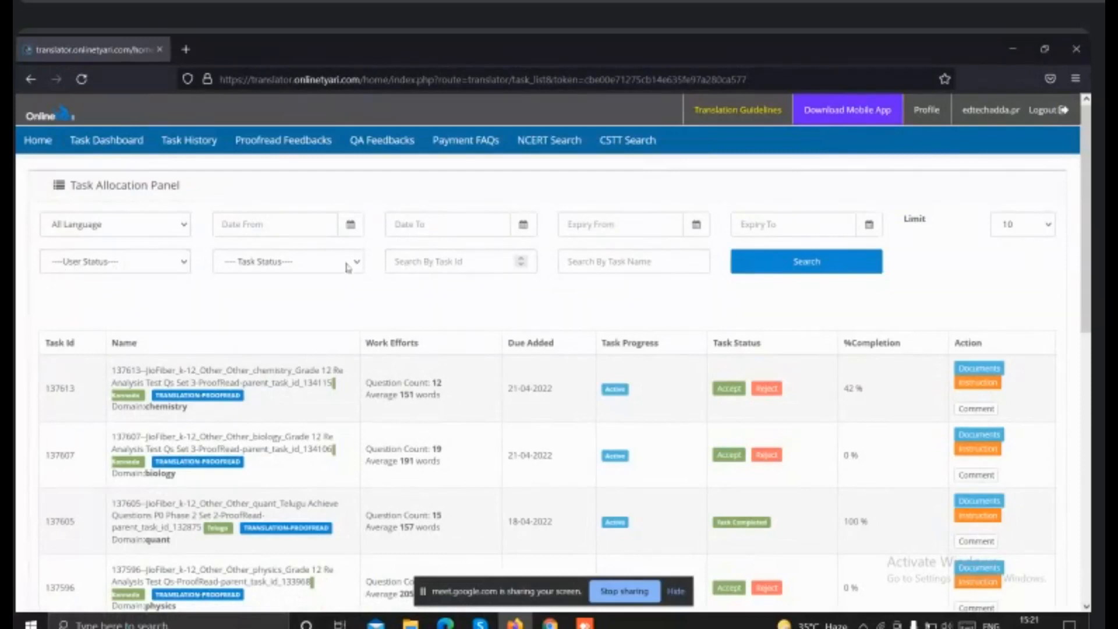
pyautogui.click(424, 266)
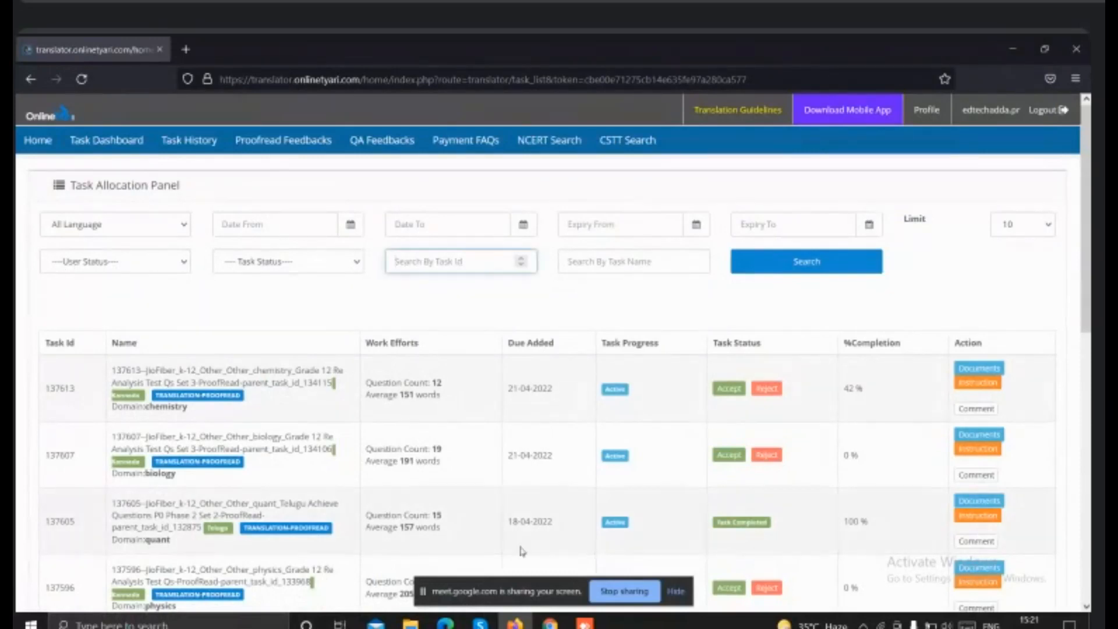
# - Copy PR ID 137589 from cell D13 of the Translation Tyari Work sheet
pyautogui.moveTo(550, 622)
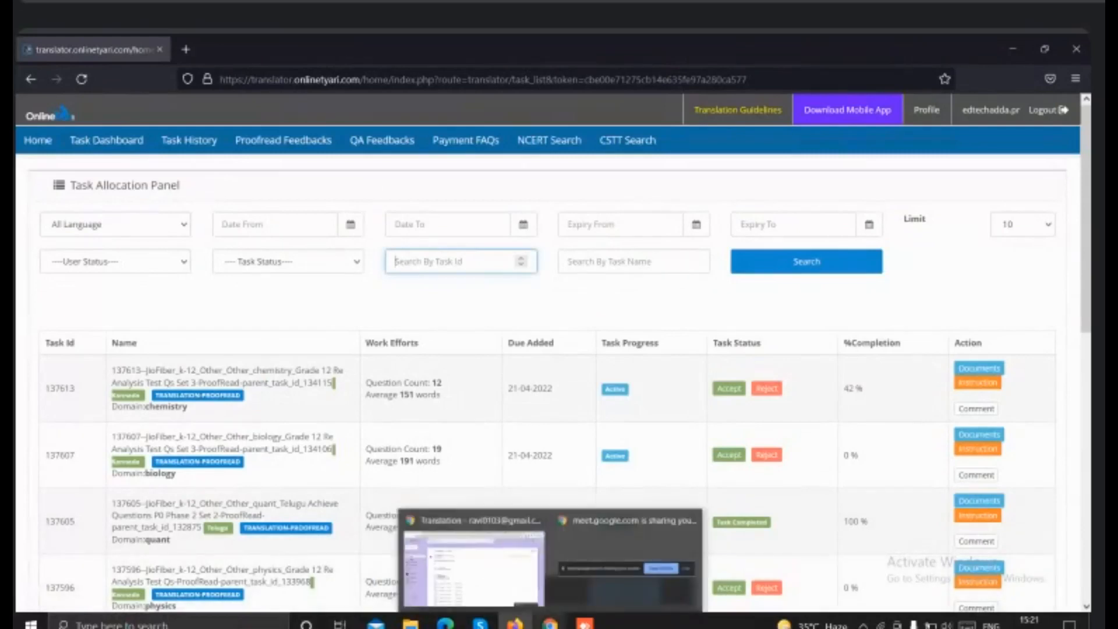
pyautogui.click(550, 623)
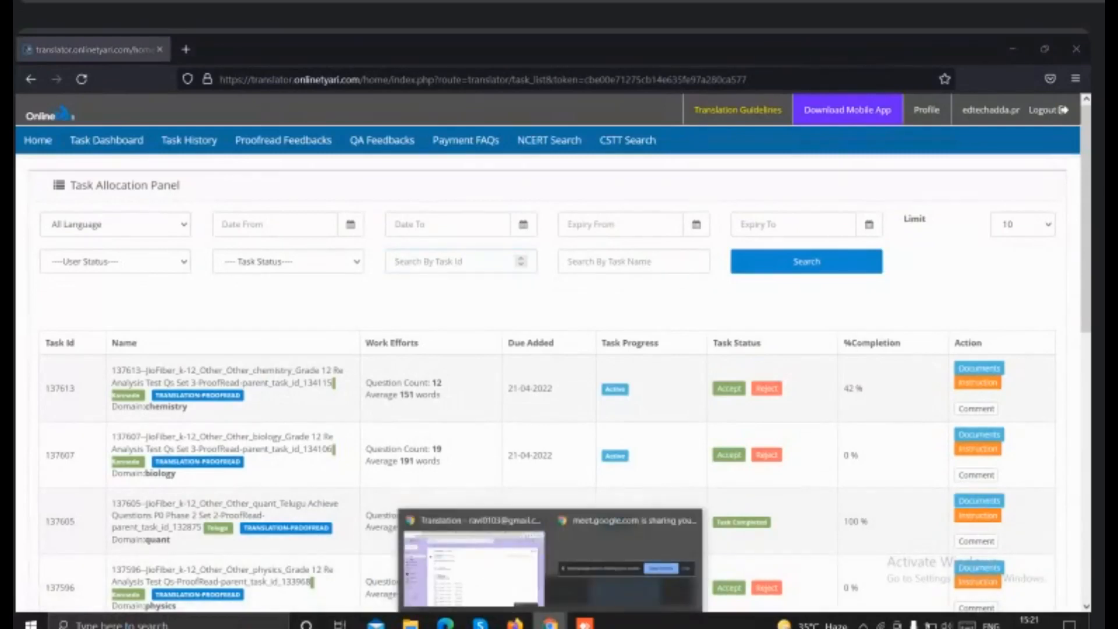
pyautogui.click(520, 585)
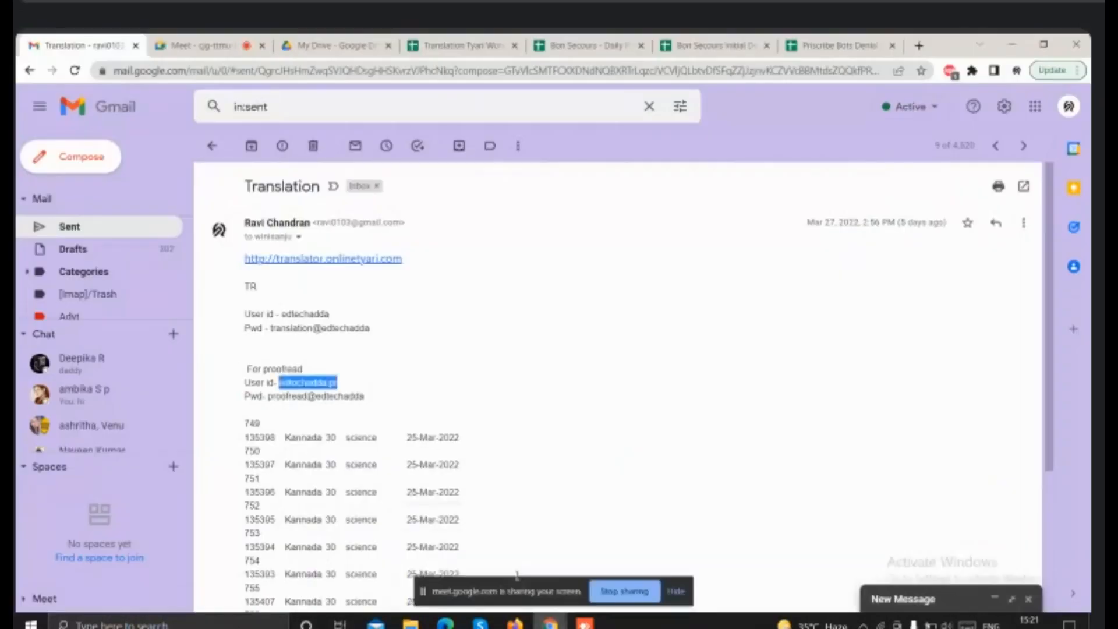
pyautogui.click(455, 42)
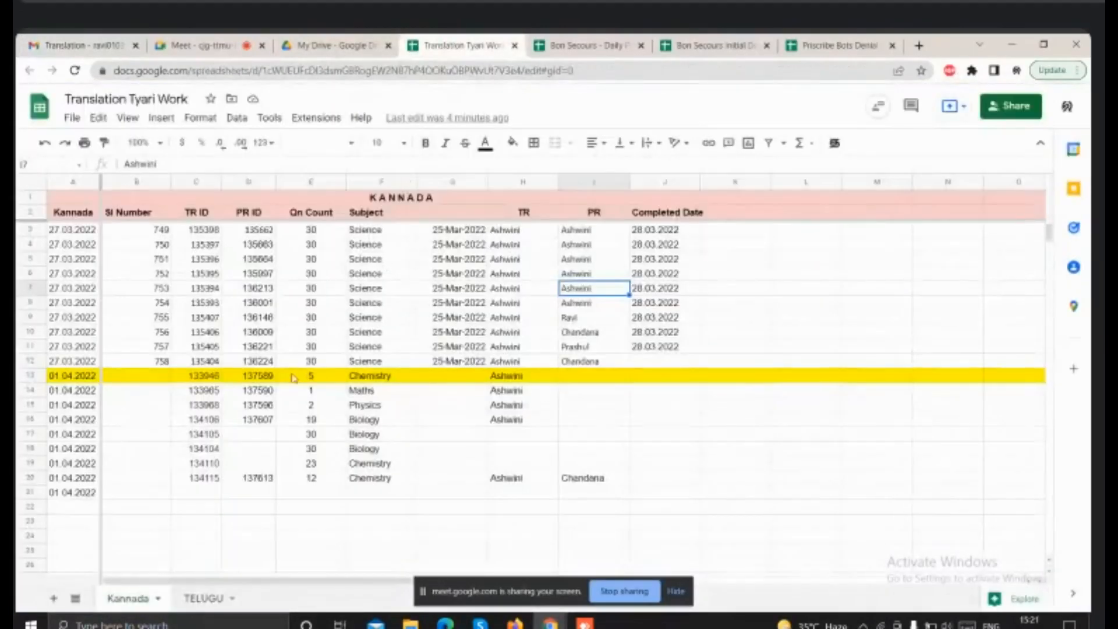
pyautogui.click(271, 378)
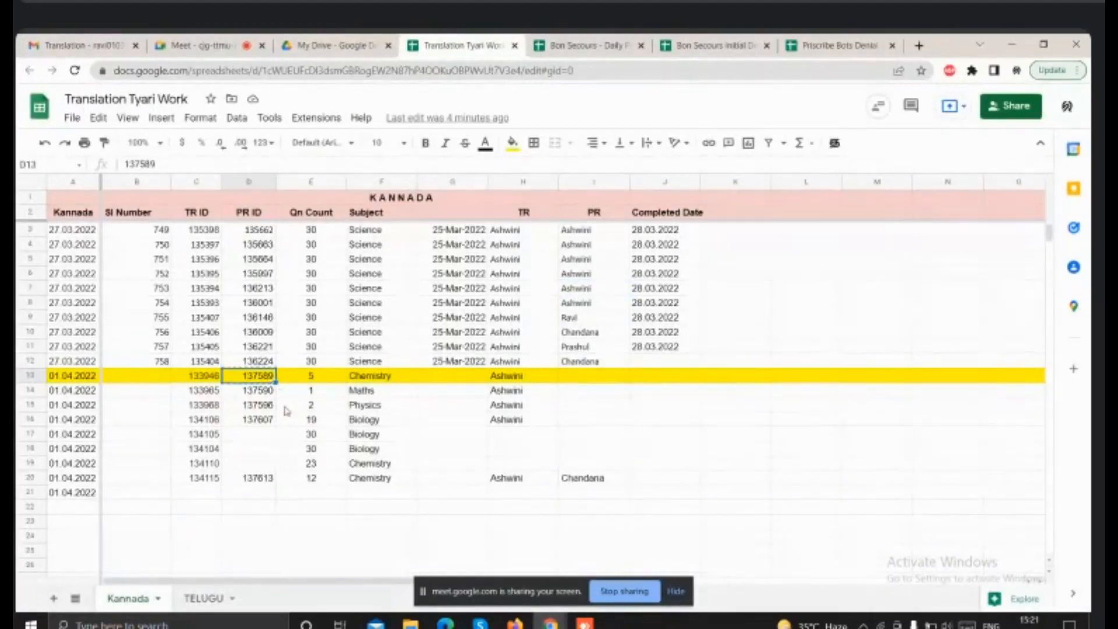
pyautogui.moveTo(549, 620)
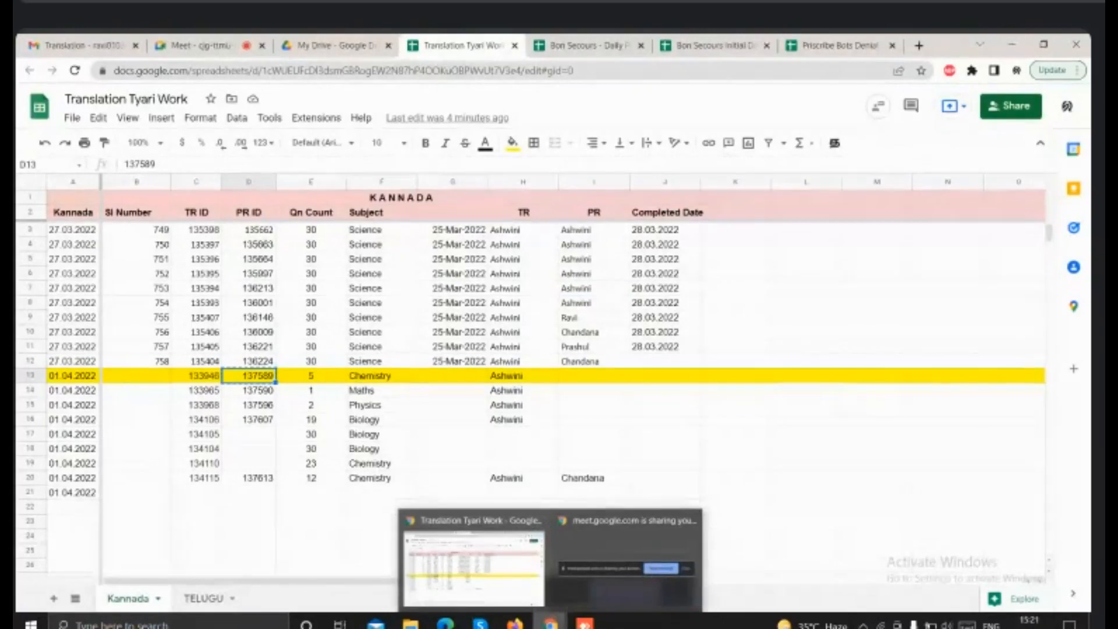
# - Search the Task Allocation Panel for task ID 137589
pyautogui.moveTo(514, 621)
pyautogui.click(440, 539)
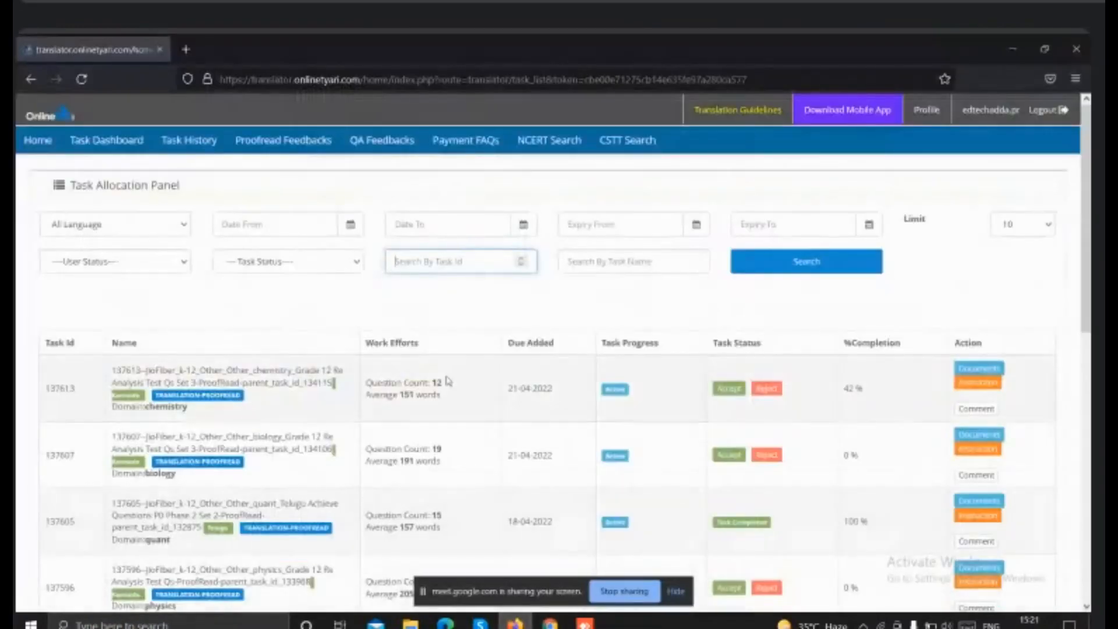
pyautogui.click(436, 267)
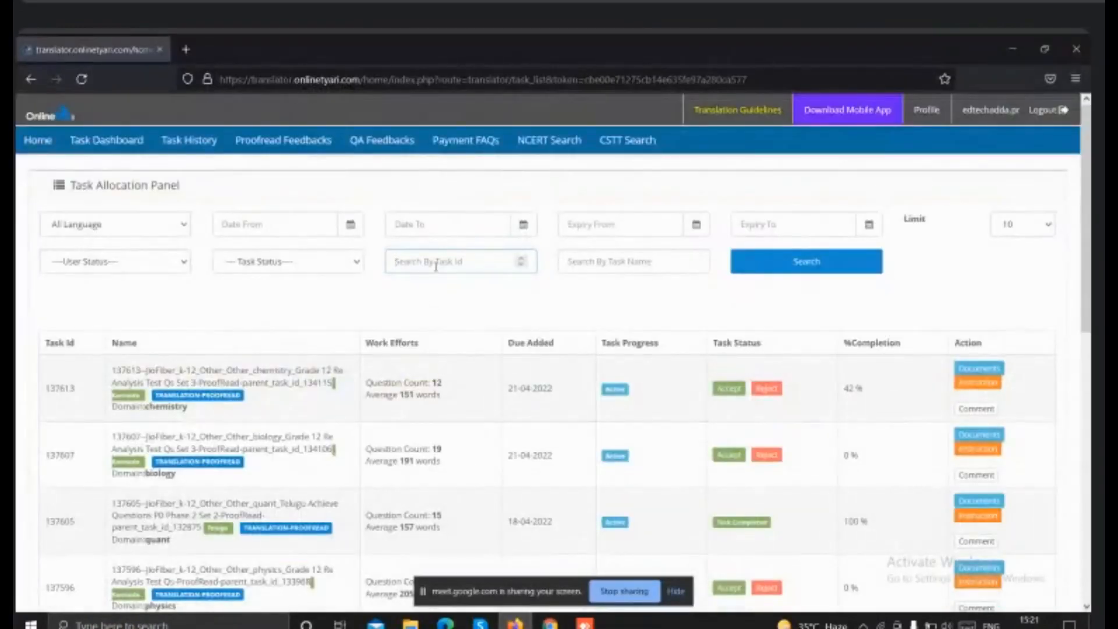
pyautogui.write('137589')
pyautogui.click(773, 269)
pyautogui.click(773, 268)
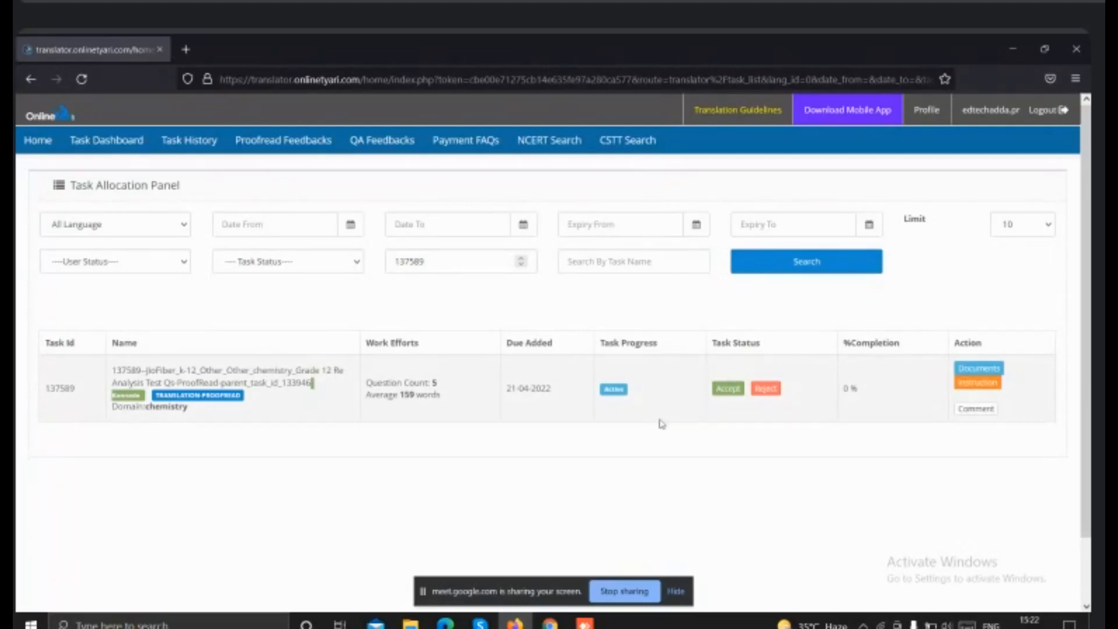
# - Accept task 137589 and confirm the status change
pyautogui.click(729, 389)
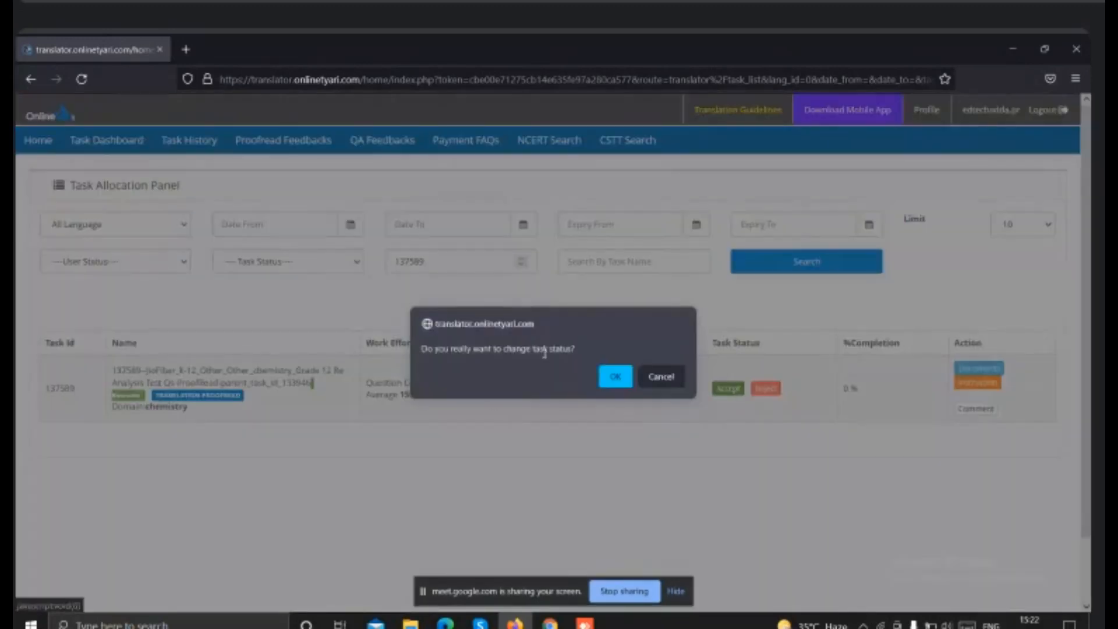
pyautogui.click(617, 378)
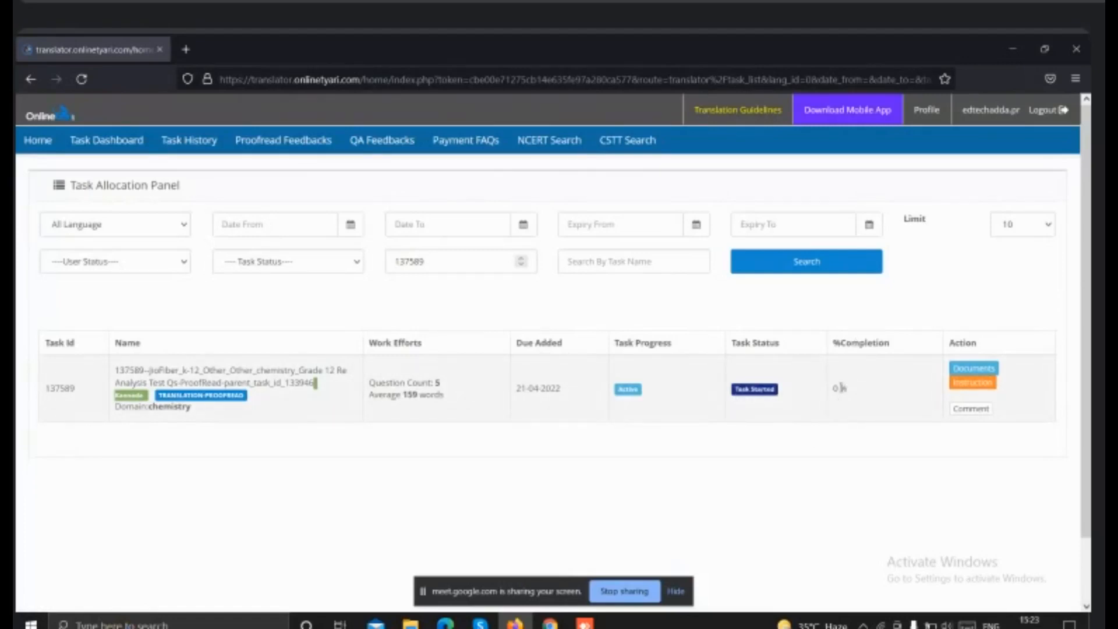
# - Open task 137589's documents, then view and close the first document's translation
pyautogui.click(976, 371)
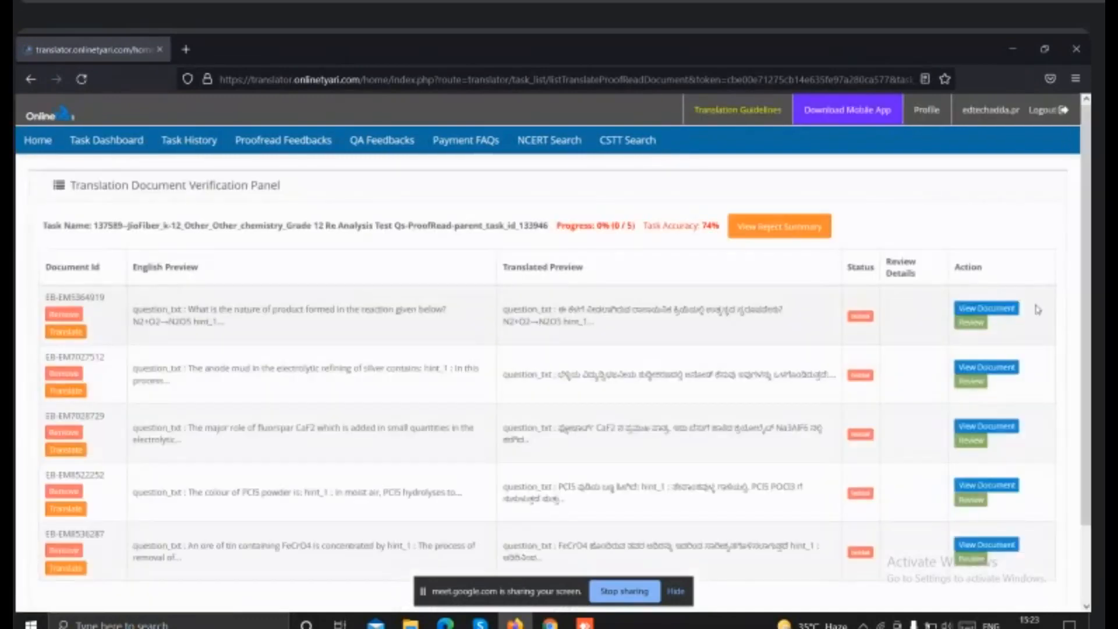
pyautogui.scroll(-3, 547, 349)
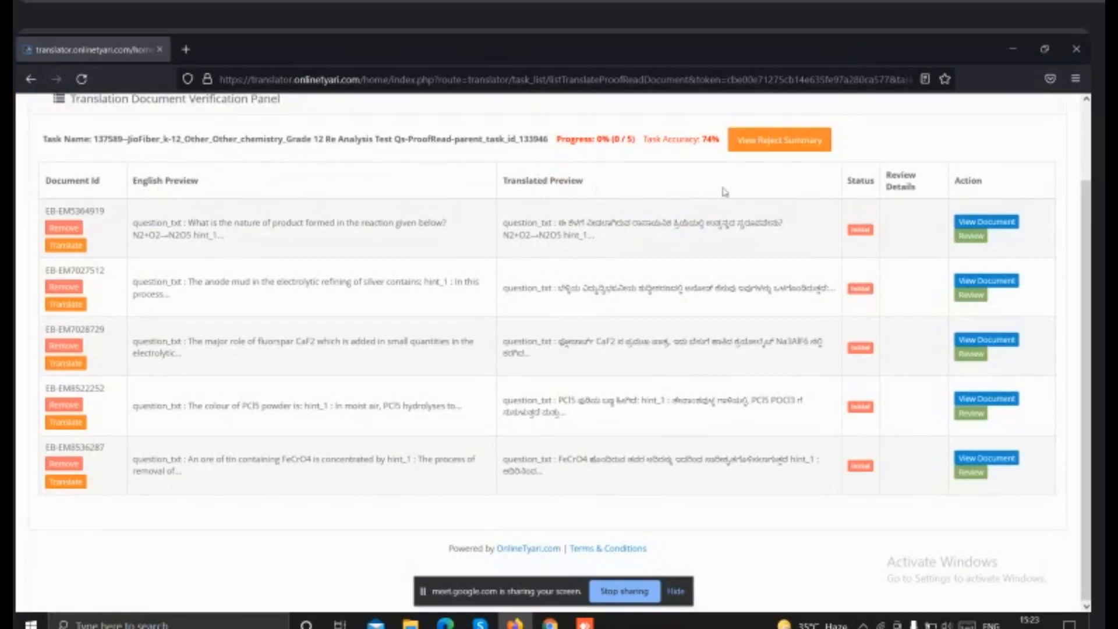
pyautogui.click(1000, 223)
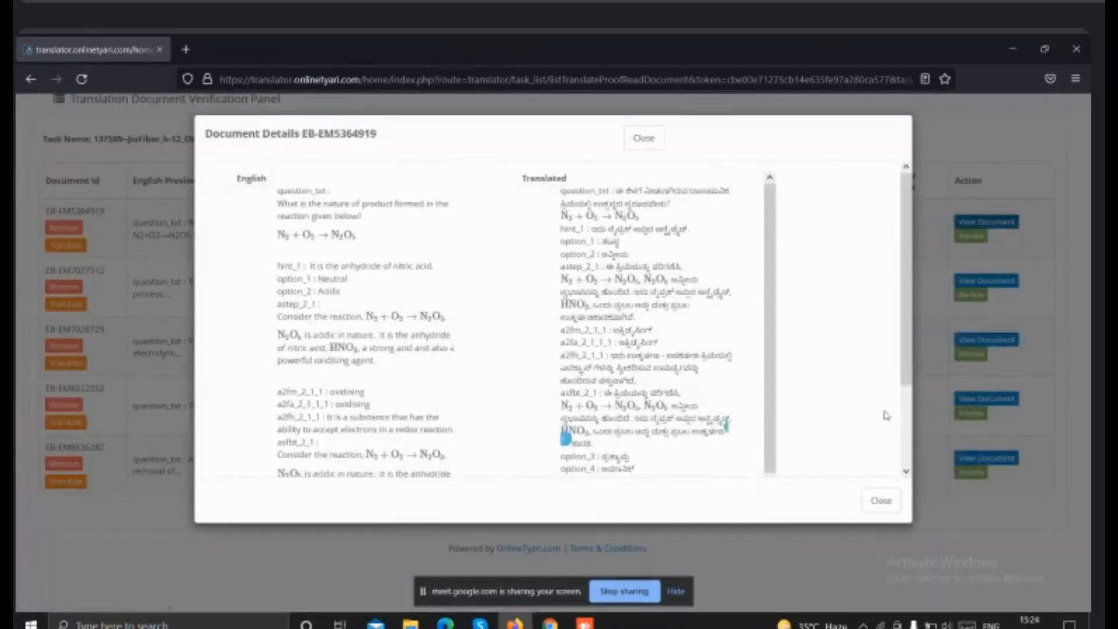
pyautogui.click(883, 502)
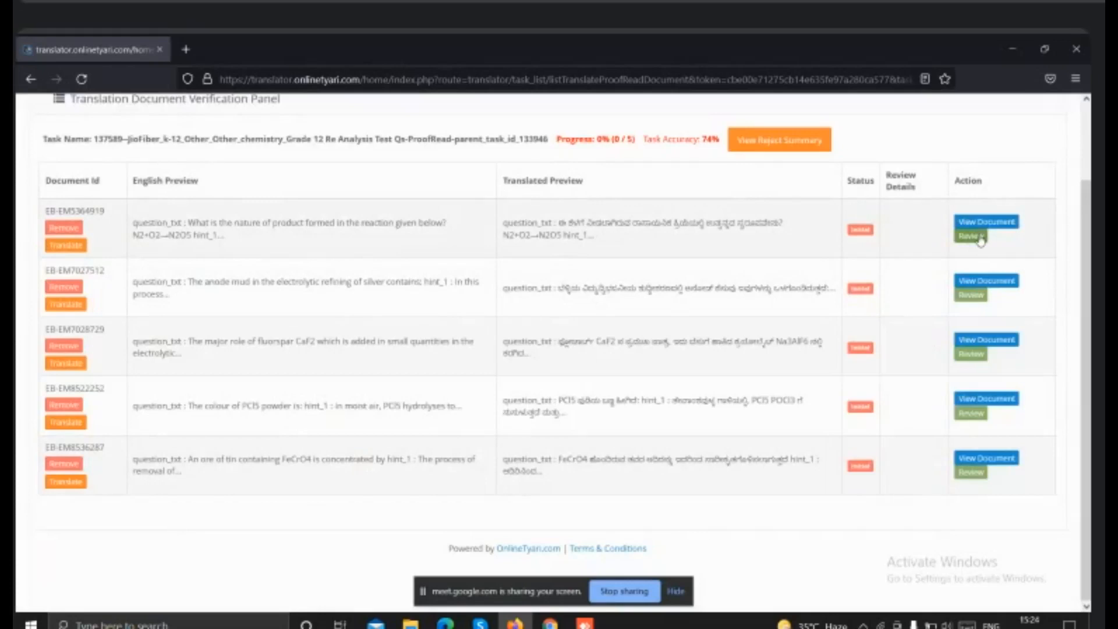
# - Start reviewing document EB-EM5364919 despite its 74% accuracy warning, opening its proofread page
pyautogui.click(980, 238)
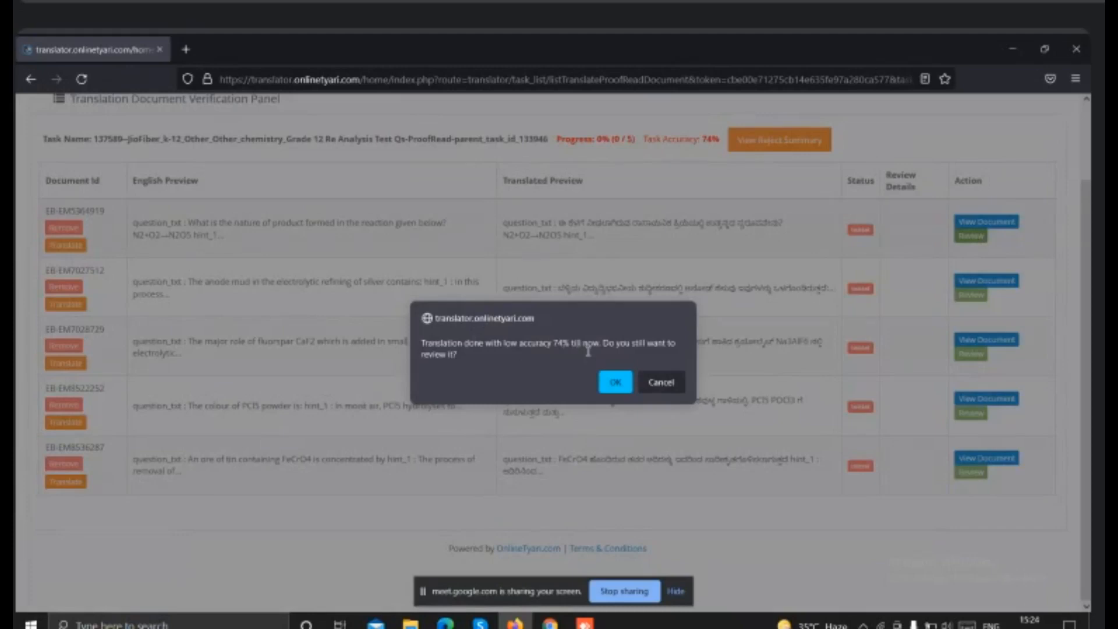
pyautogui.click(607, 386)
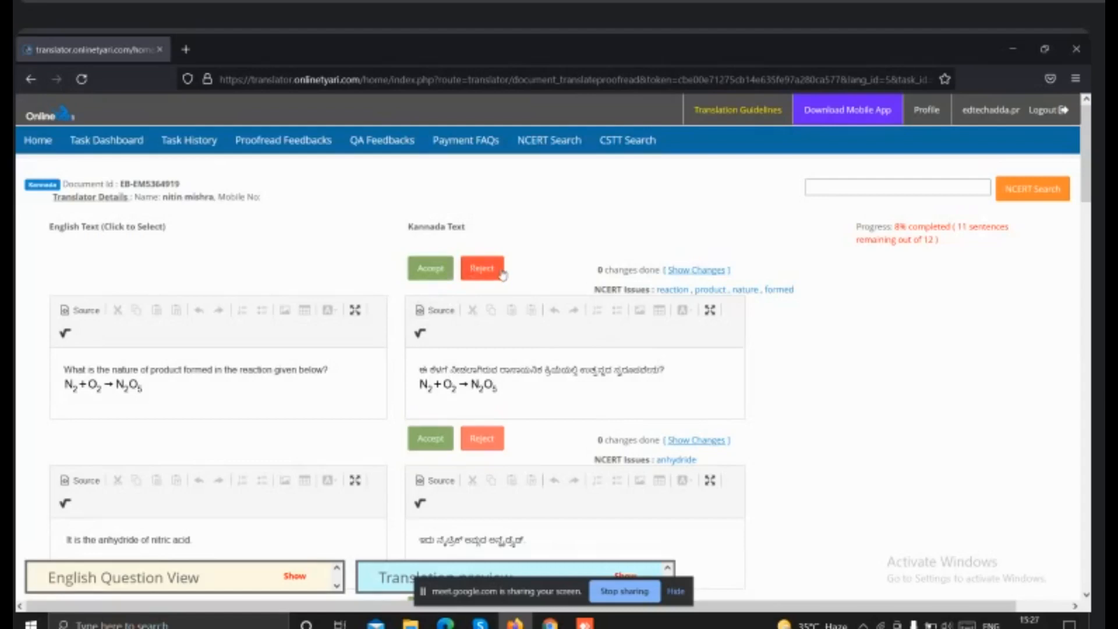
# - Accept the N2 + O2 → N2O5 question's Kannada translation and add the missing space in the anhydride sentence
pyautogui.click(440, 274)
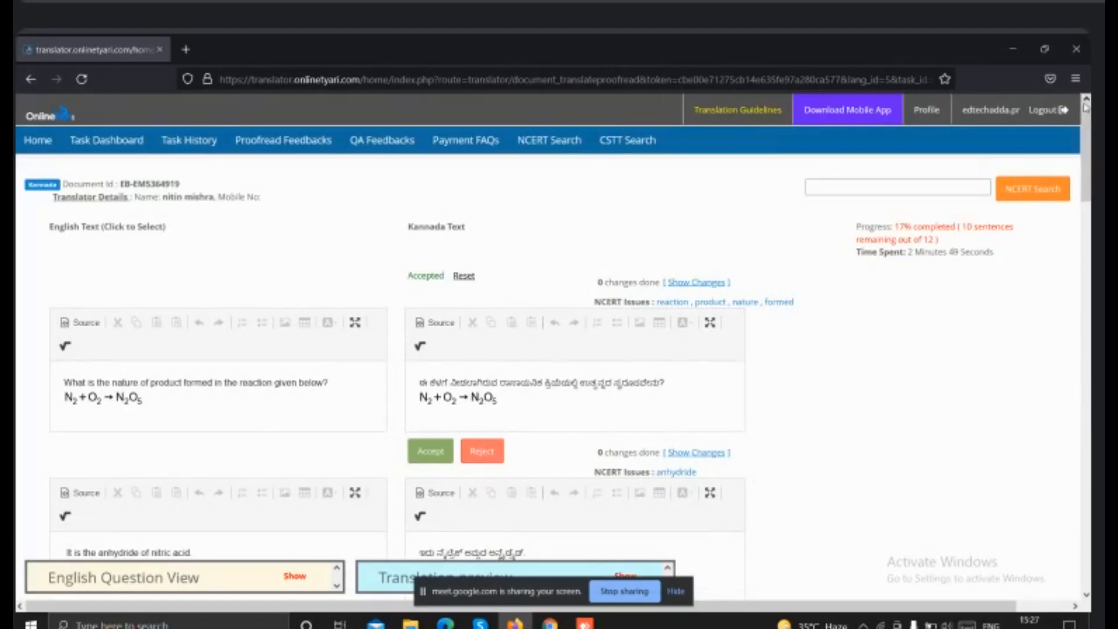
pyautogui.scroll(-1, 1088, 133)
pyautogui.scroll(-4, 1089, 140)
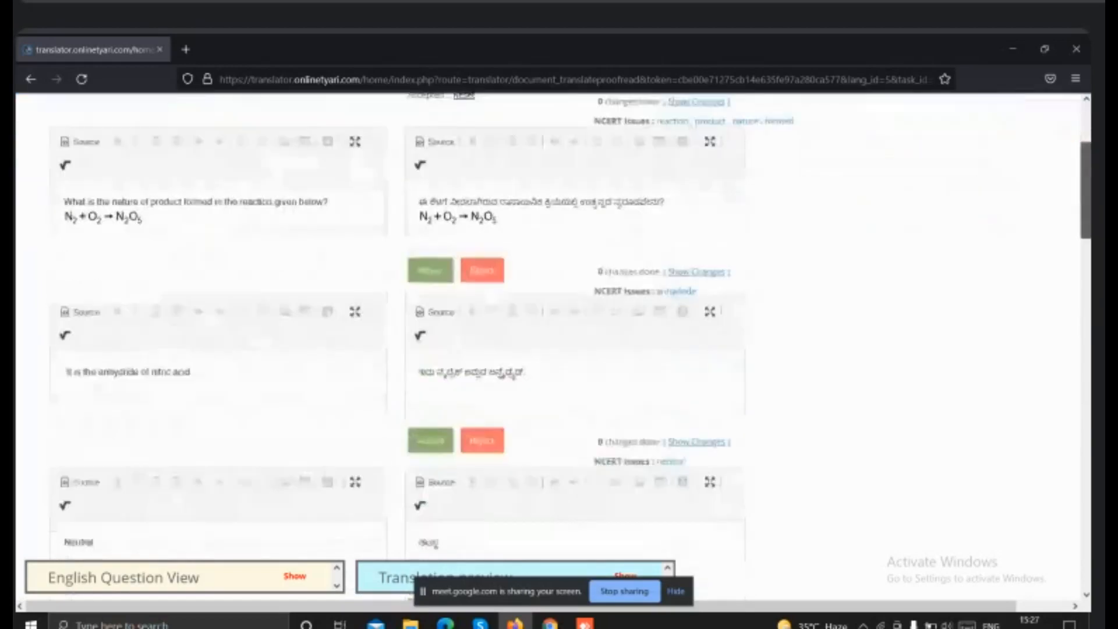
pyautogui.scroll(4, 1088, 140)
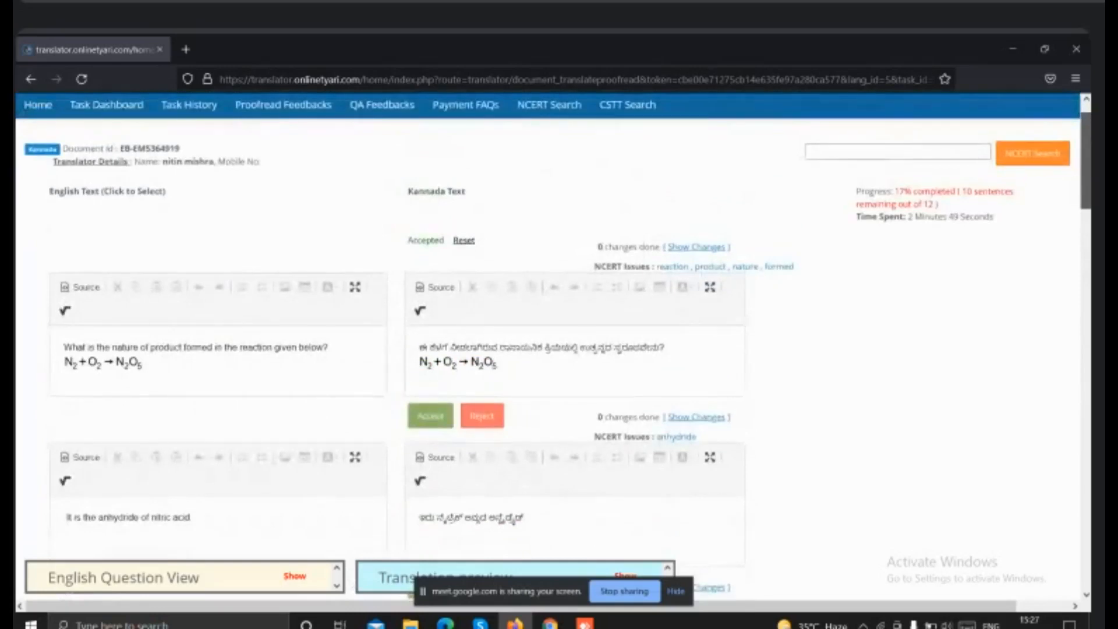
pyautogui.scroll(-5, 1088, 140)
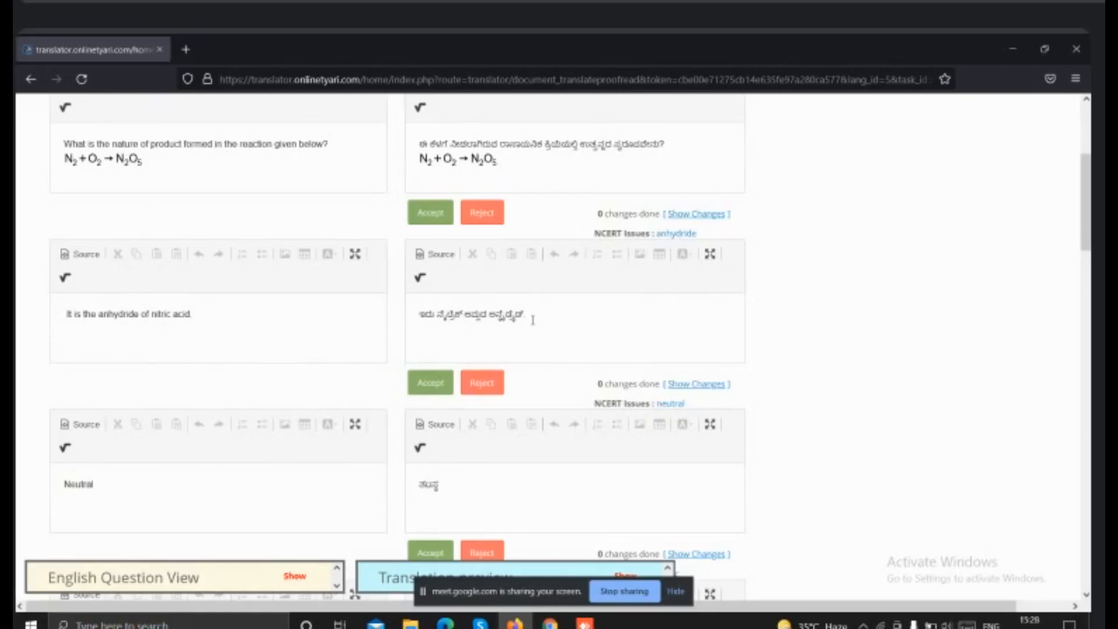
pyautogui.click(463, 313)
# - Accept the anhydride sentence's translation and scroll down to the Neutral and Acidic rows
pyautogui.click(431, 213)
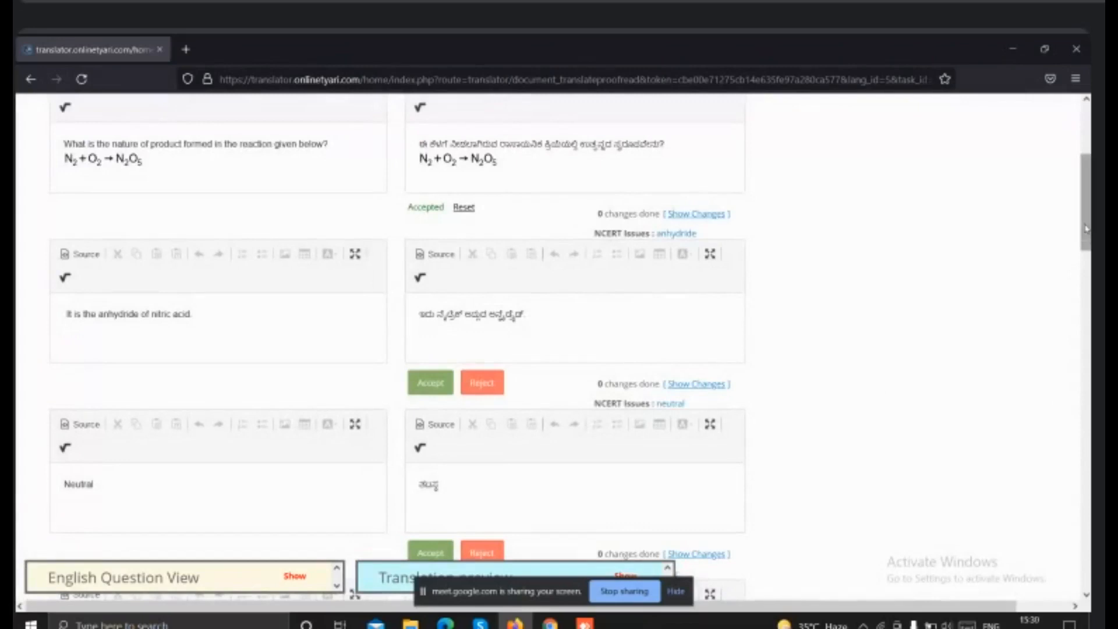
pyautogui.moveTo(1087, 231); pyautogui.dragTo(1086, 281)
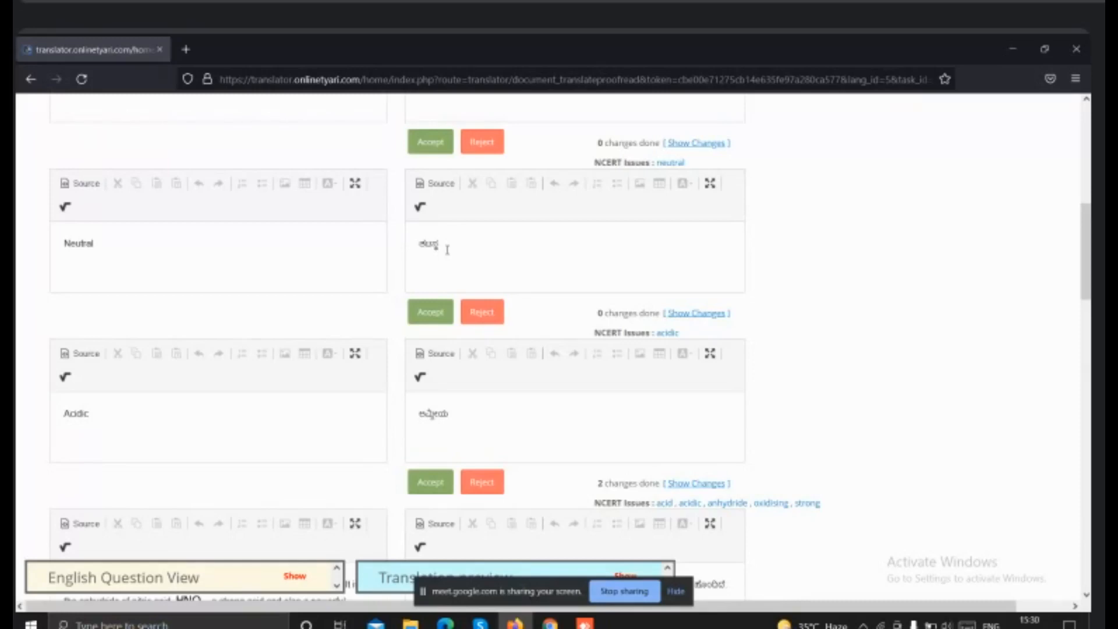
# - Accept the sentence above the Neutral row, then briefly check the Google Meet window and return
pyautogui.click(423, 146)
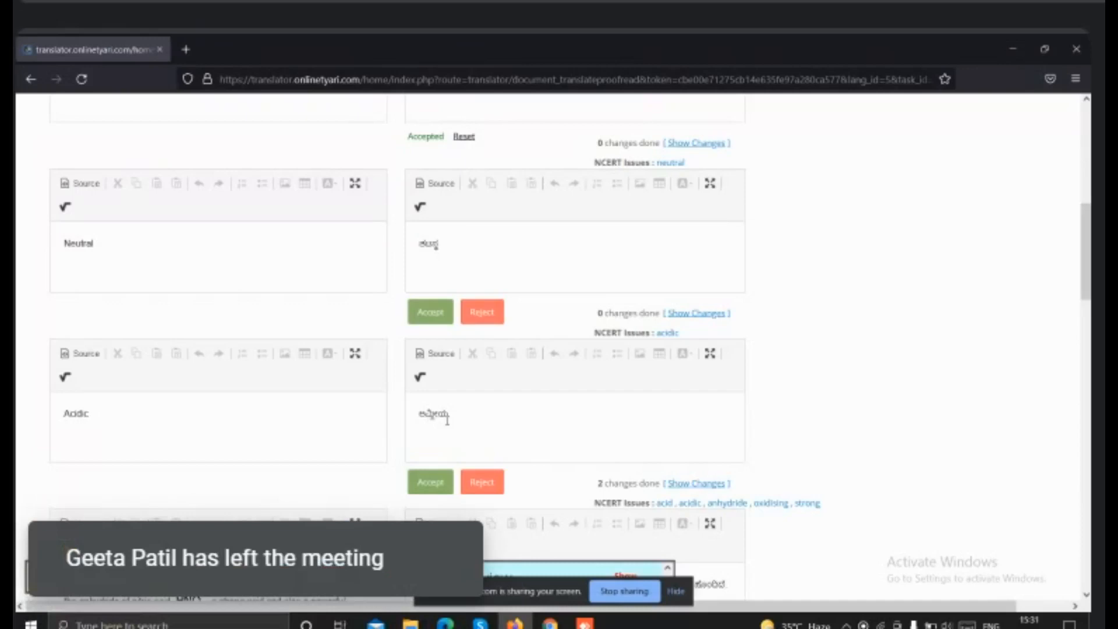
pyautogui.click(549, 625)
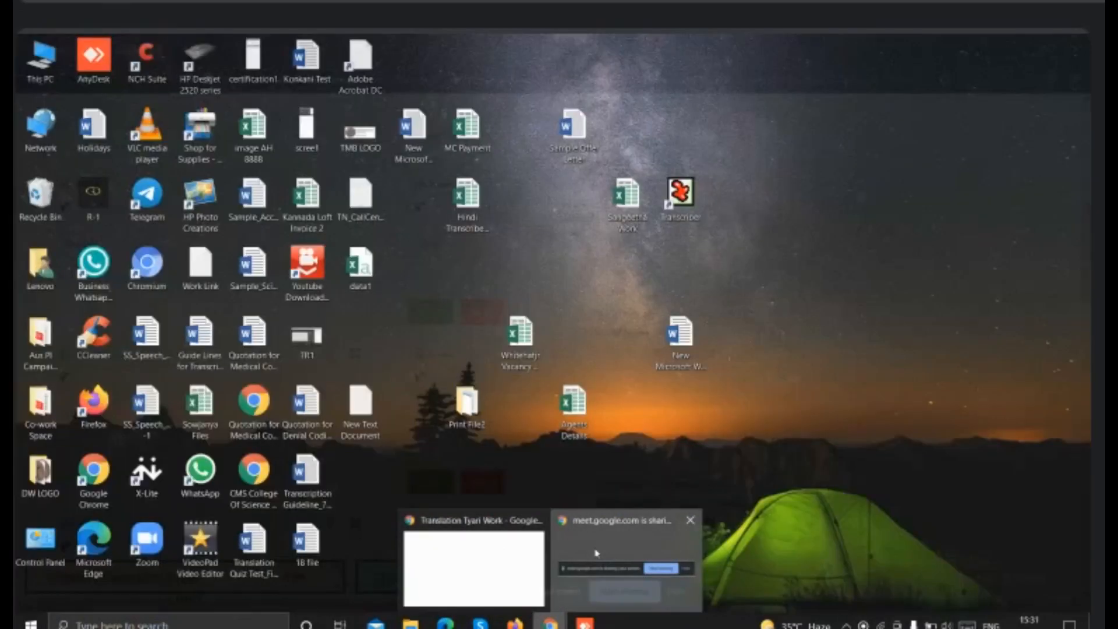
pyautogui.click(596, 553)
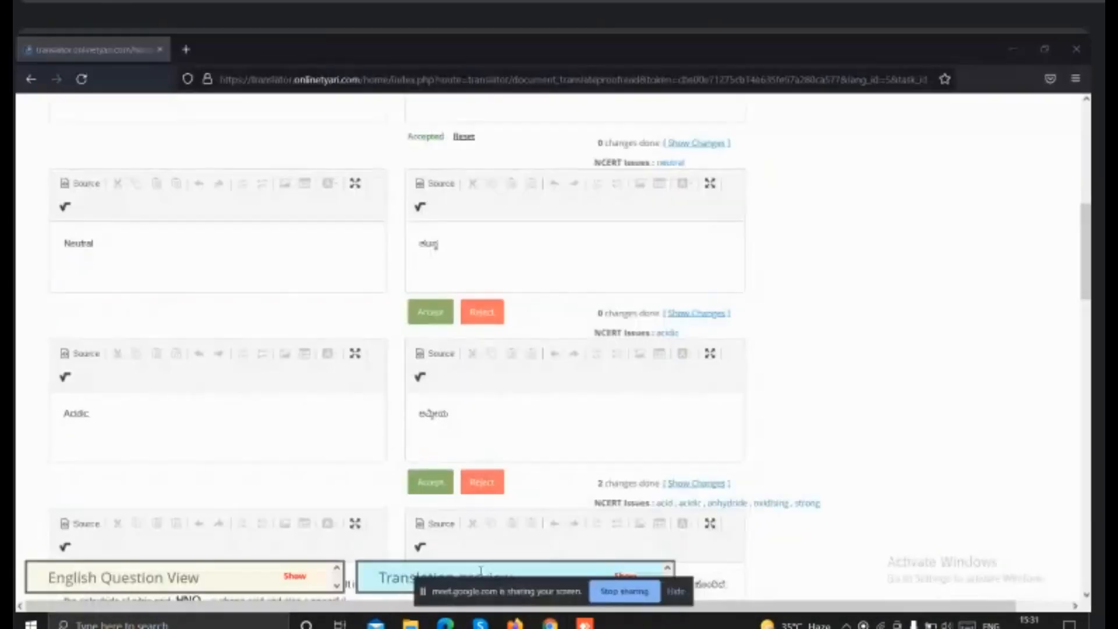
pyautogui.click(513, 620)
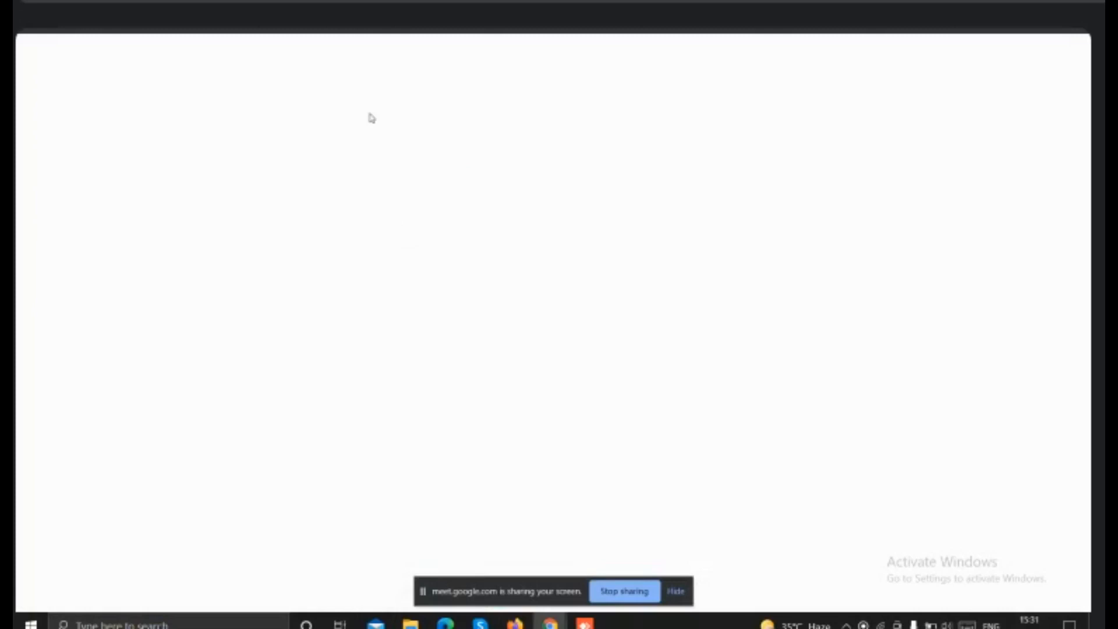
pyautogui.click(515, 622)
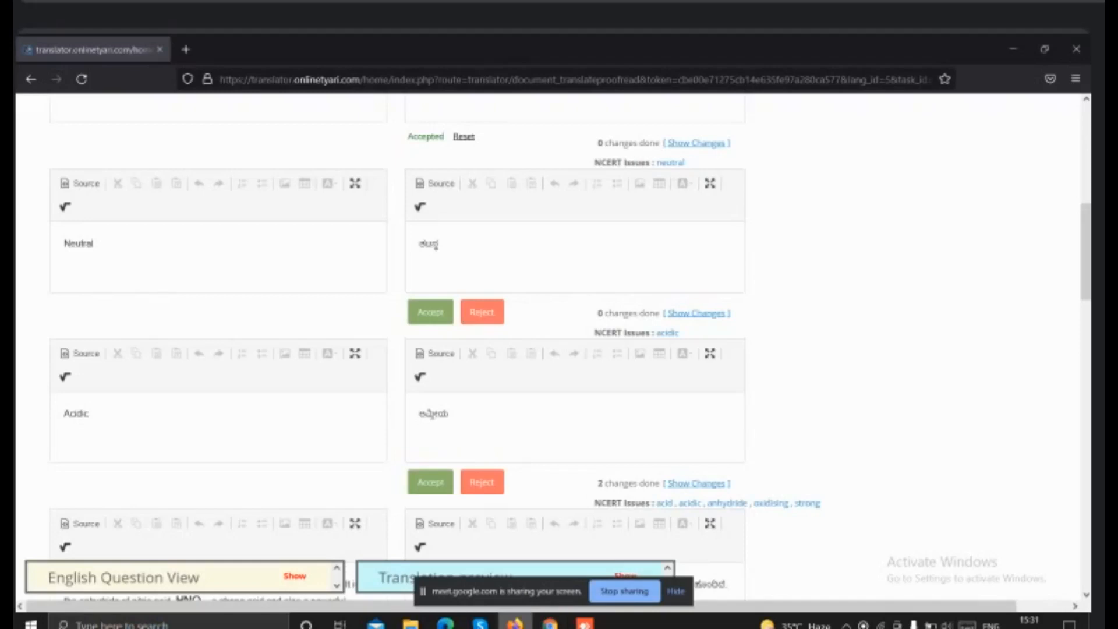
pyautogui.click(515, 622)
pyautogui.click(514, 622)
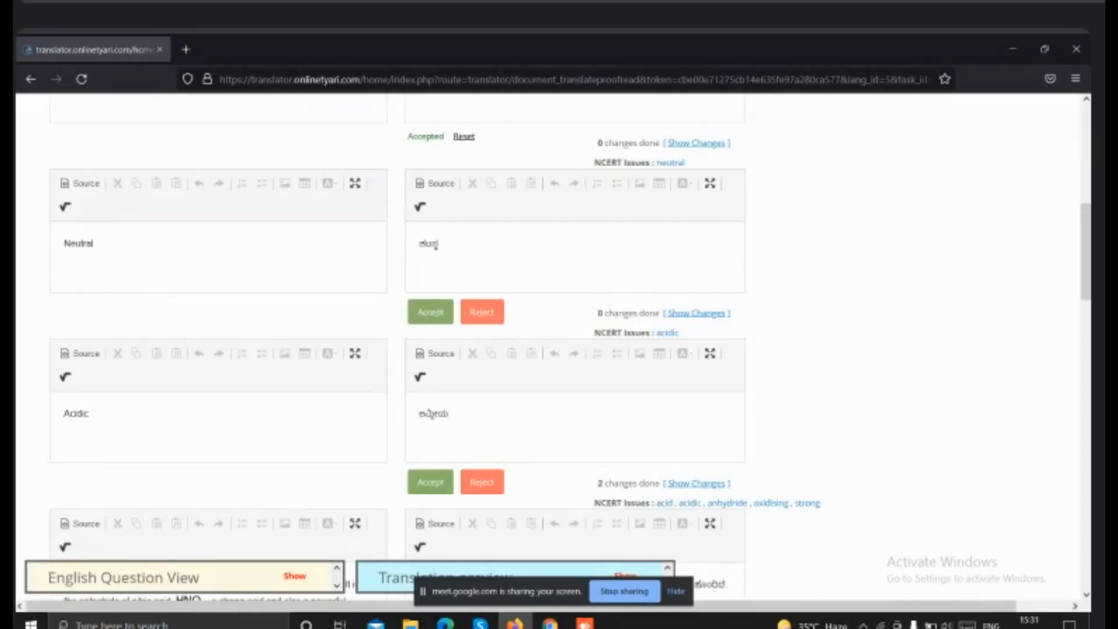
# - Accept the Kannada translations of Neutral and Acidic, briefly glancing at the Chrome window in between
pyautogui.click(434, 310)
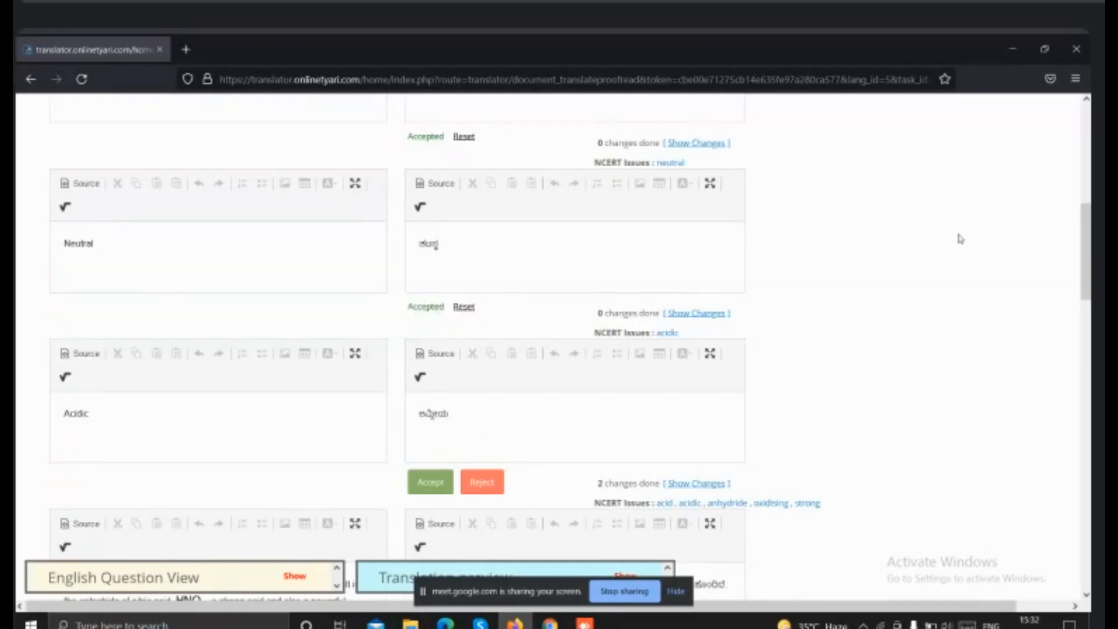
pyautogui.scroll(-2, 1086, 250)
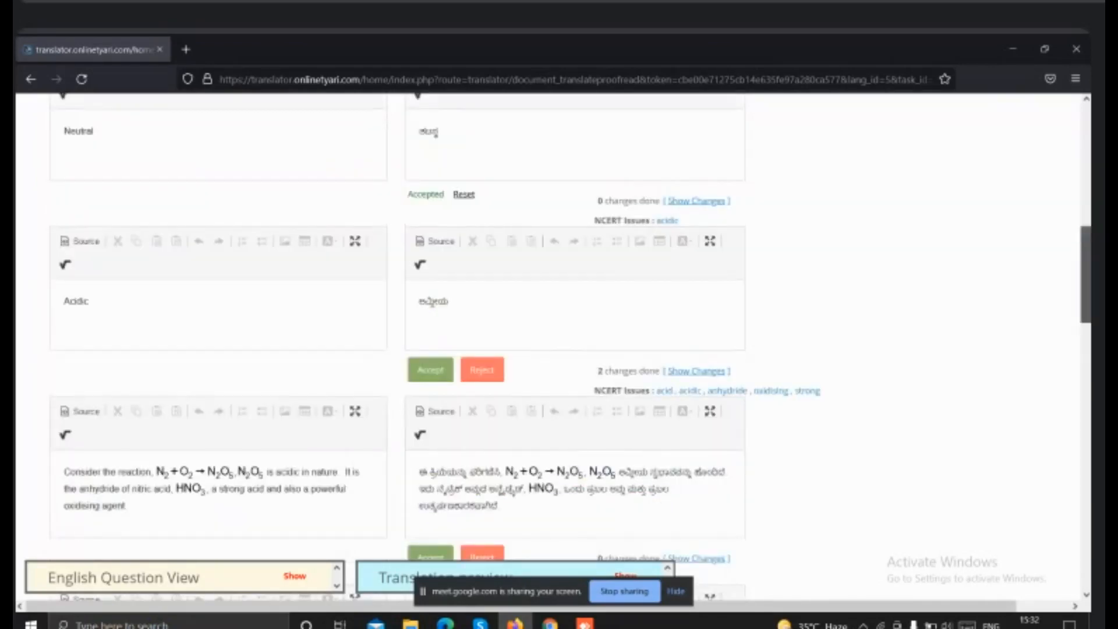
pyautogui.scroll(-1, 1086, 250)
pyautogui.scroll(-3, 138, 284)
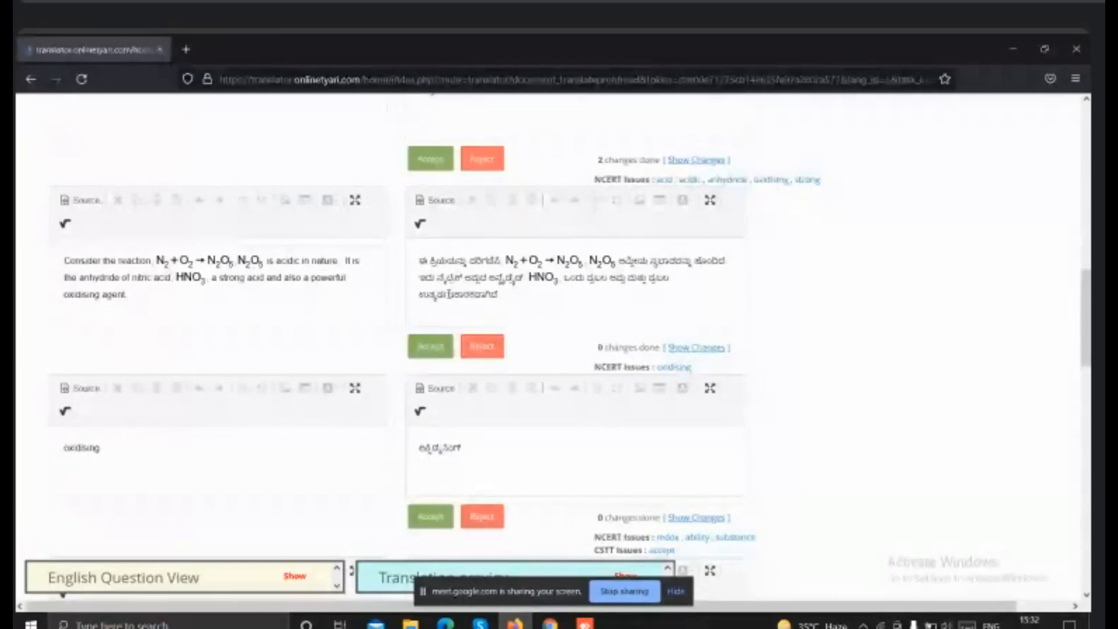
pyautogui.click(550, 622)
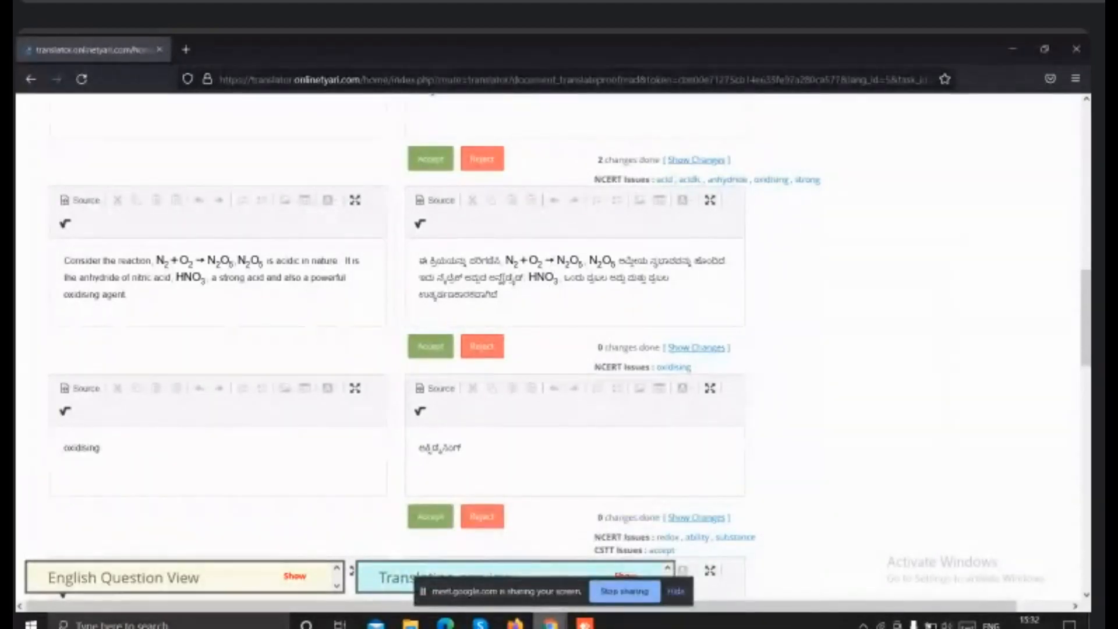
pyautogui.click(502, 277)
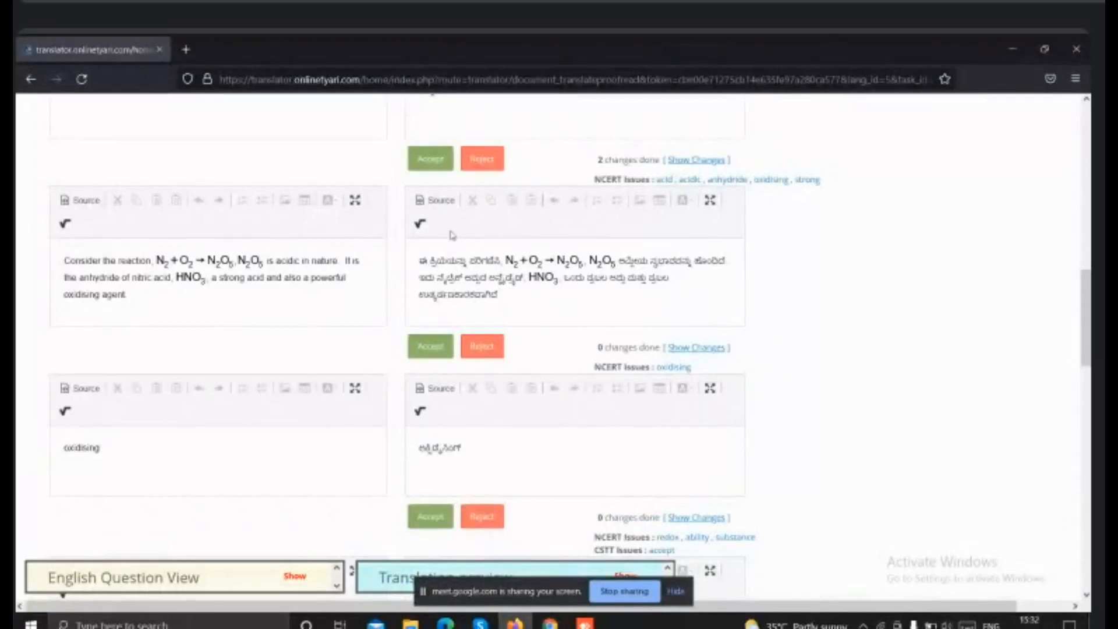
pyautogui.click(431, 159)
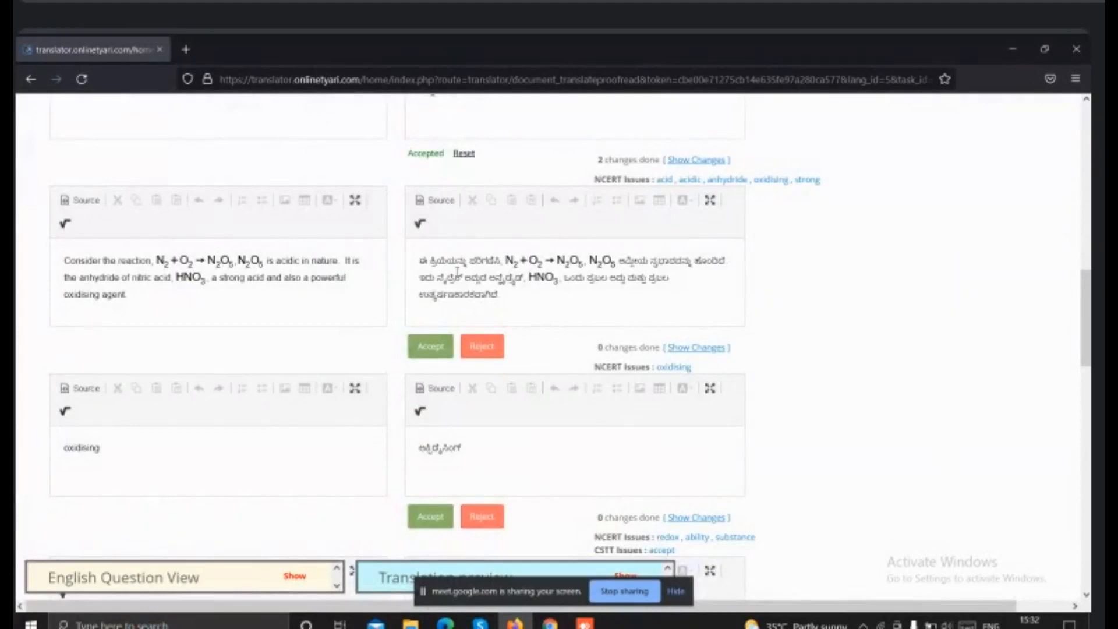
pyautogui.moveTo(283, 355); pyautogui.dragTo(327, 437)
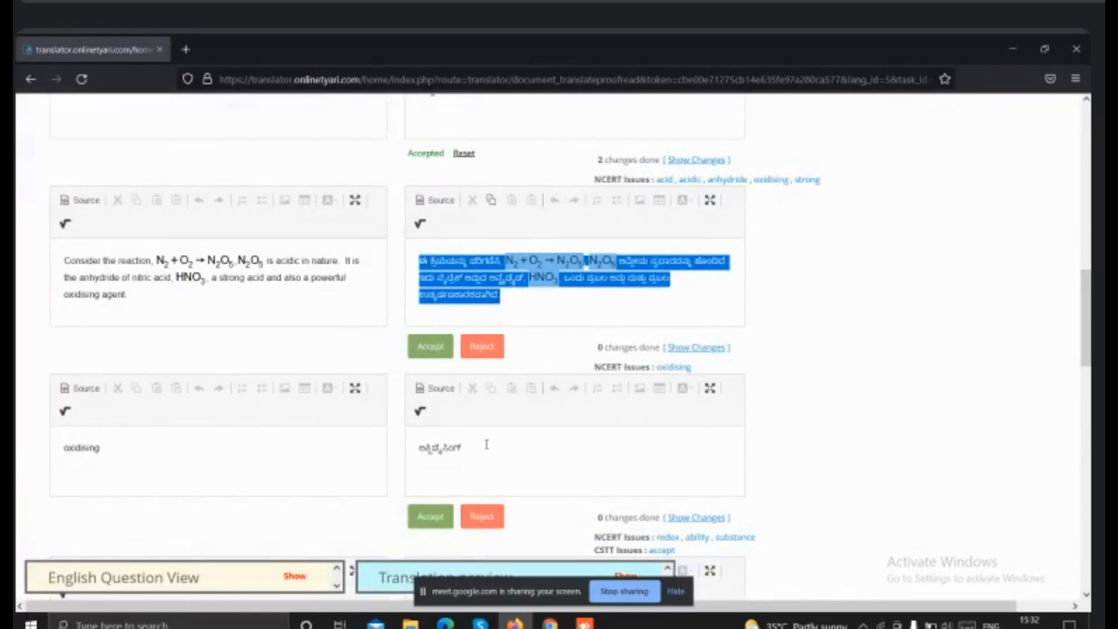
pyautogui.doubleClick(428, 453)
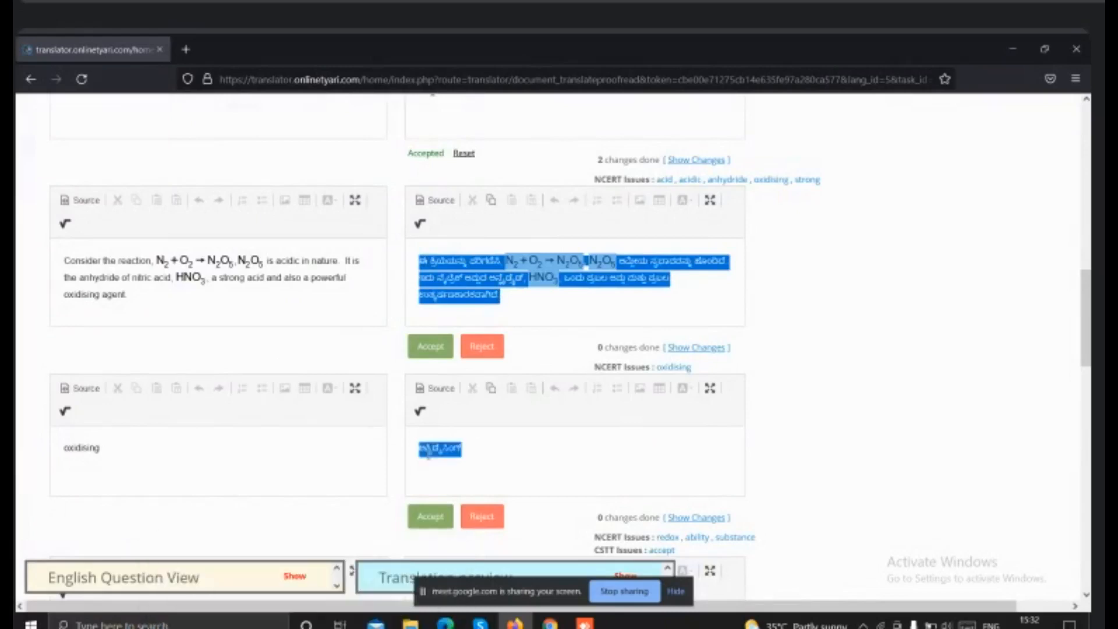
pyautogui.click(508, 455)
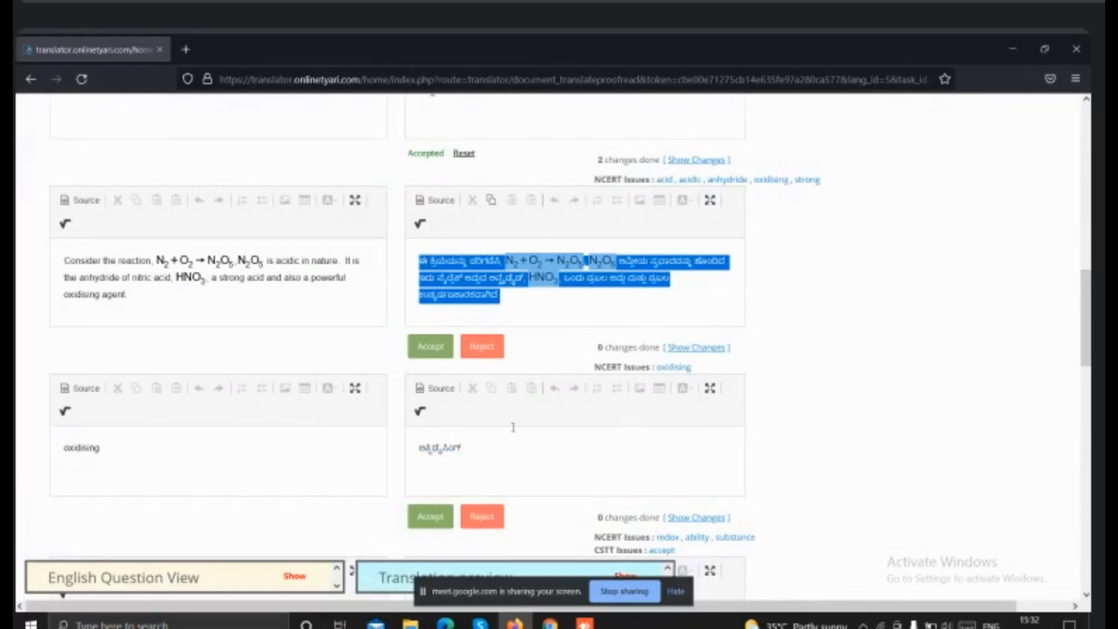
pyautogui.click(541, 303)
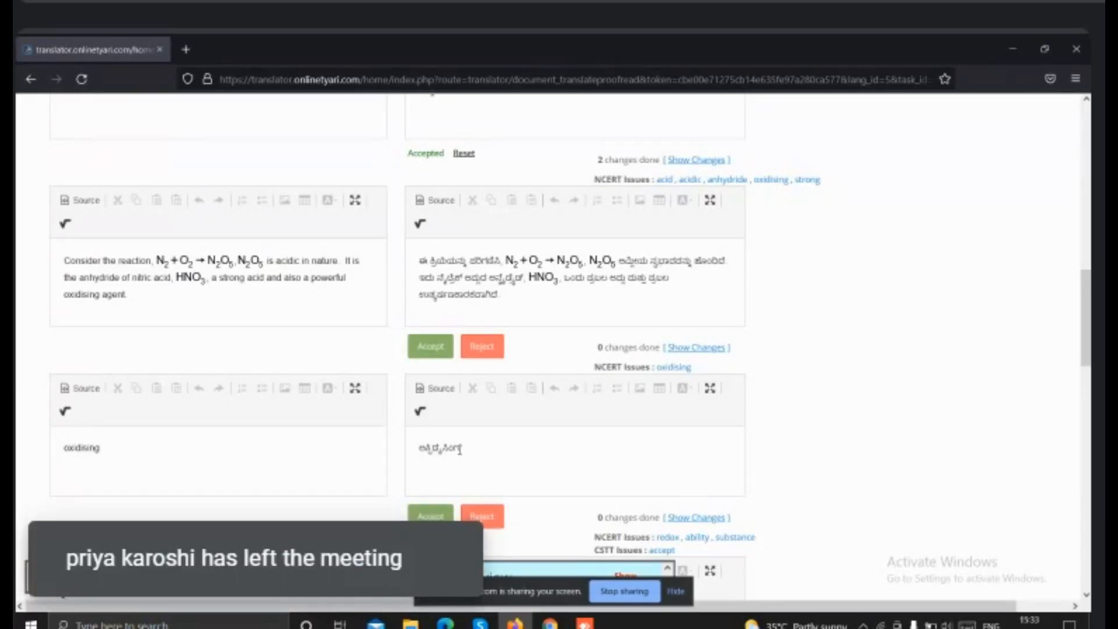
# - Admit the waiting participant in the Google Meet tab, then go back to the Firefox proofread page
pyautogui.click(549, 621)
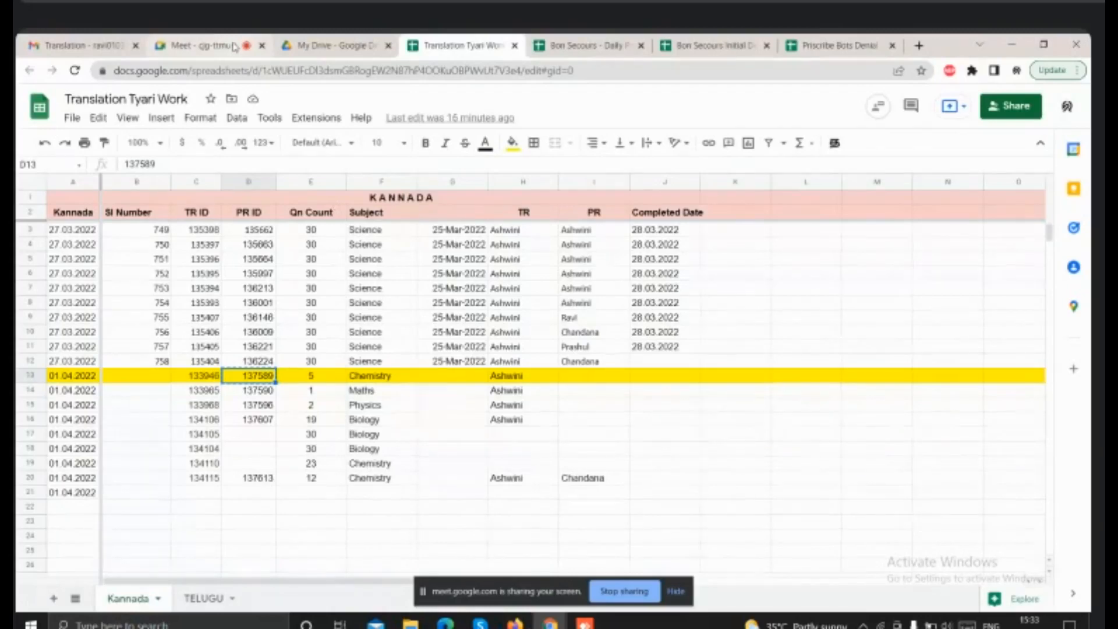
pyautogui.click(204, 45)
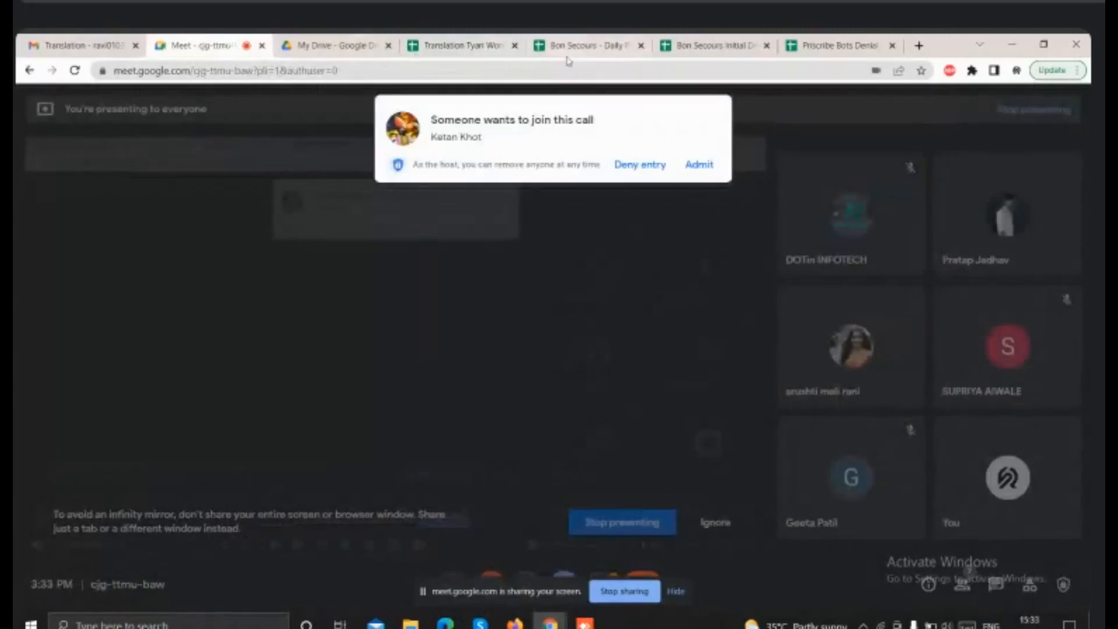
pyautogui.click(700, 166)
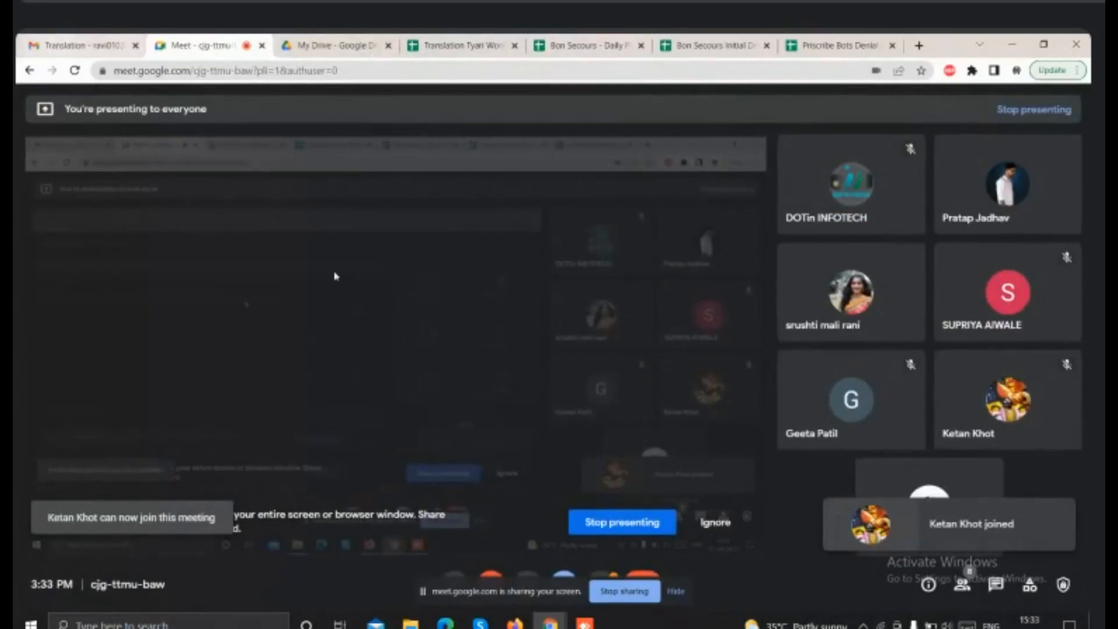
pyautogui.click(524, 624)
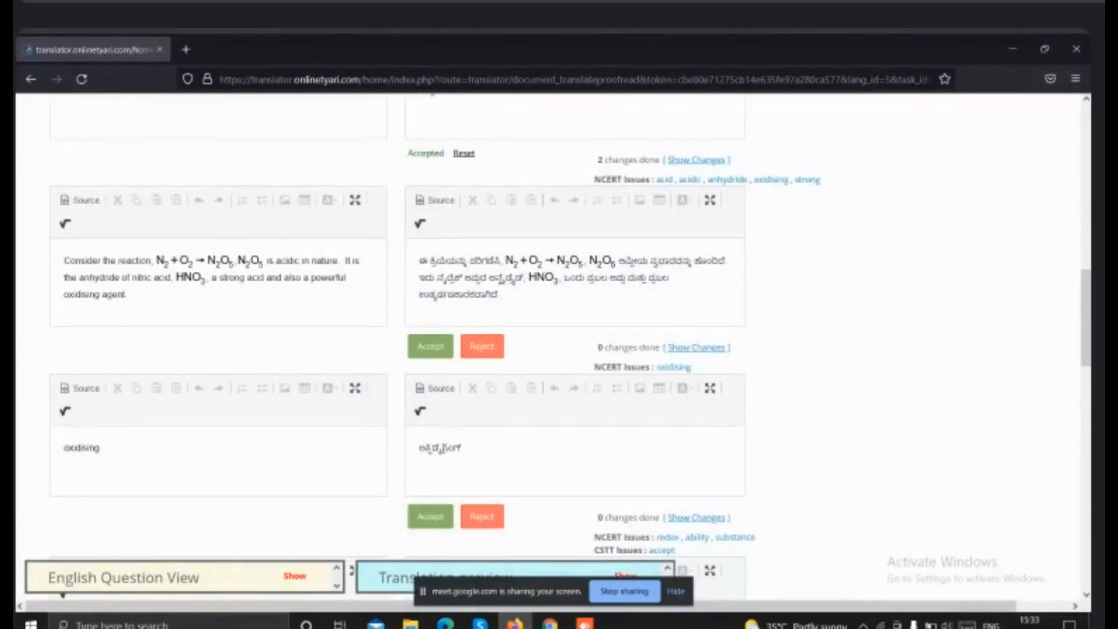
pyautogui.moveTo(446, 448); pyautogui.dragTo(418, 450)
pyautogui.doubleClick(467, 462)
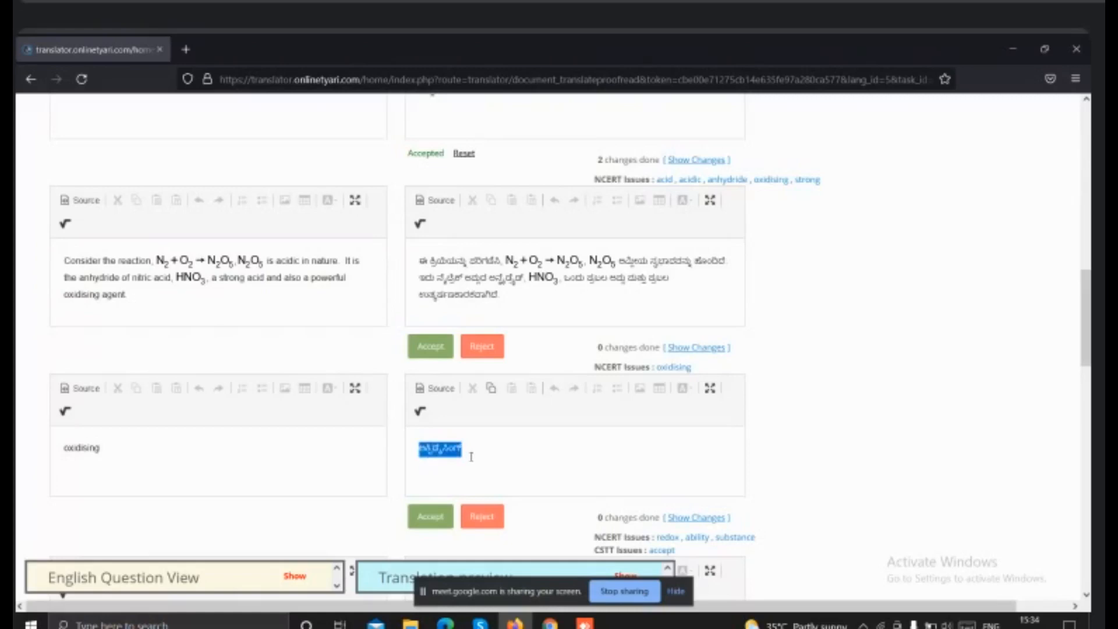
pyautogui.click(475, 454)
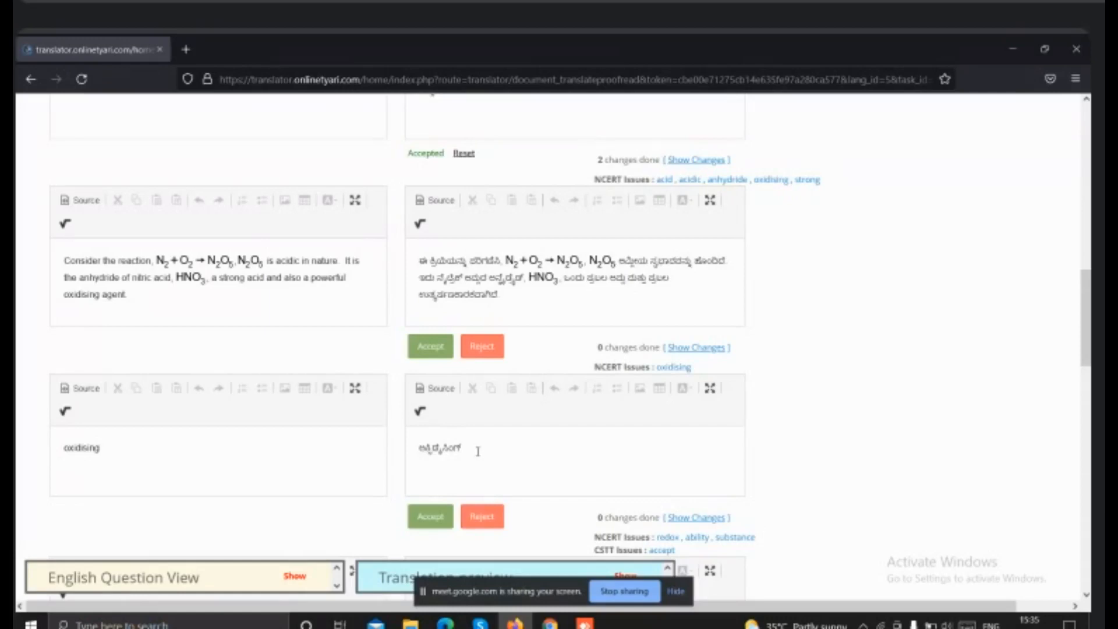
# - Accept the N2O5 reaction sentence's translation and scroll to the 'It is a substance…' row
pyautogui.click(426, 349)
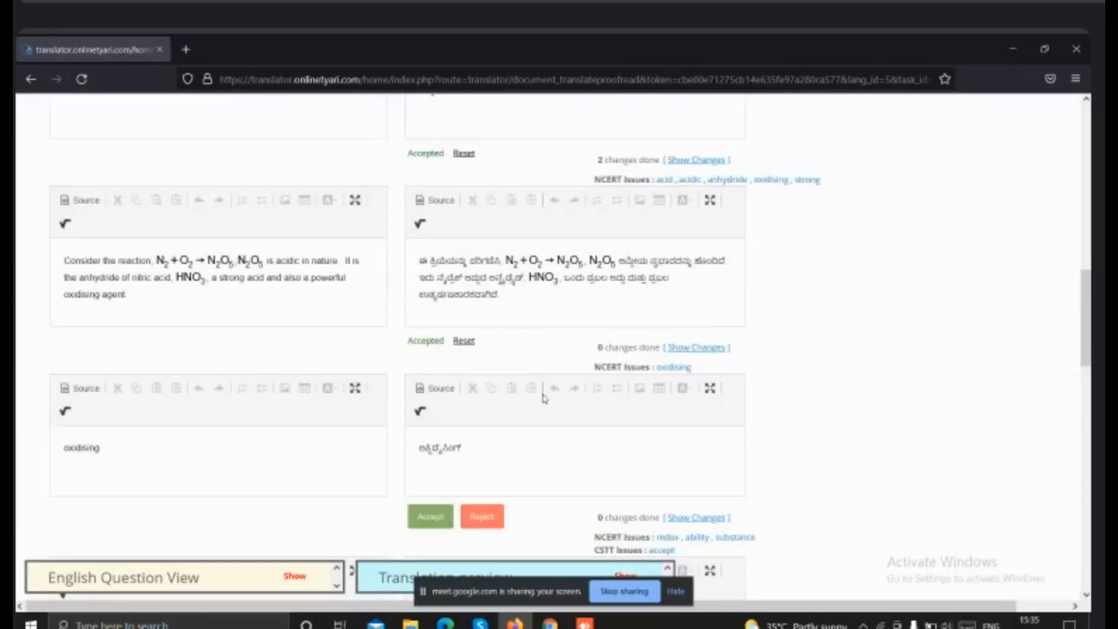
pyautogui.moveTo(1085, 303); pyautogui.dragTo(1085, 358)
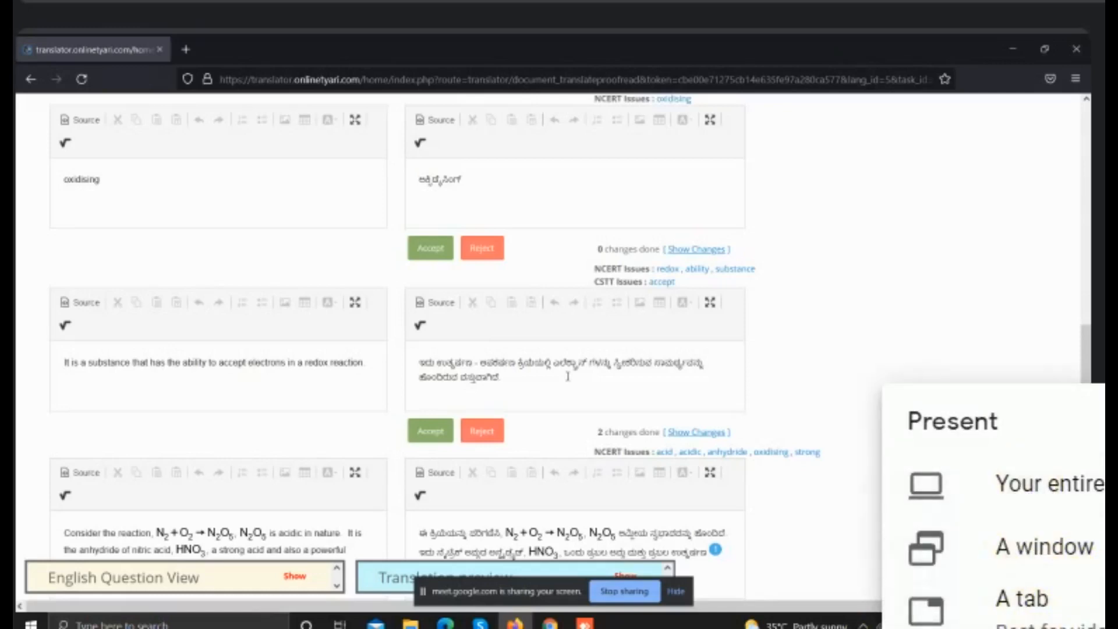
pyautogui.click(1015, 498)
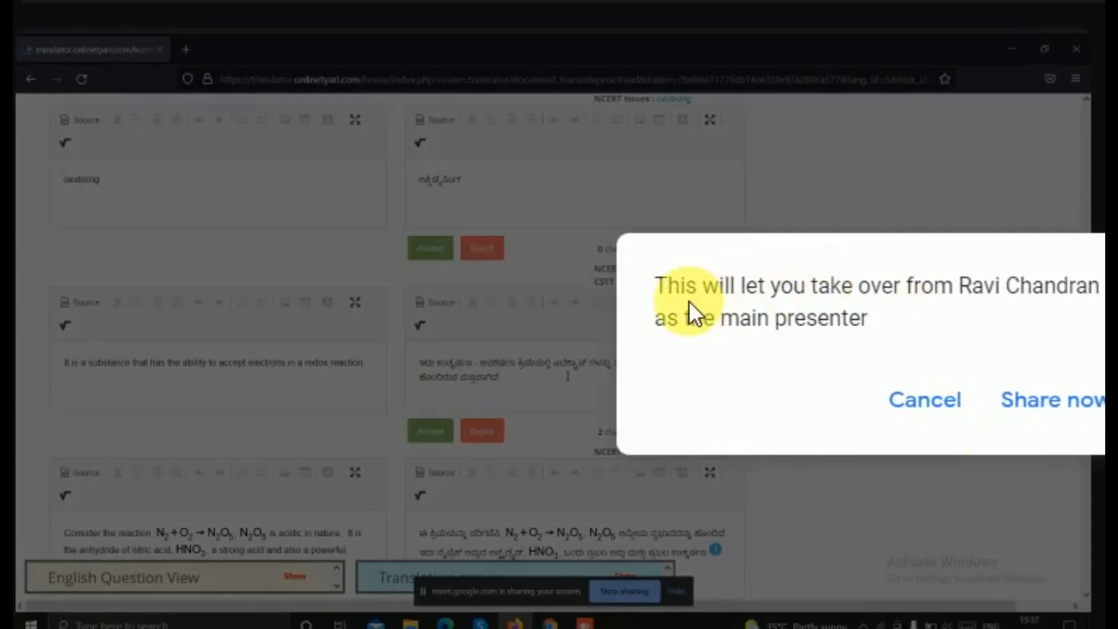
pyautogui.click(932, 402)
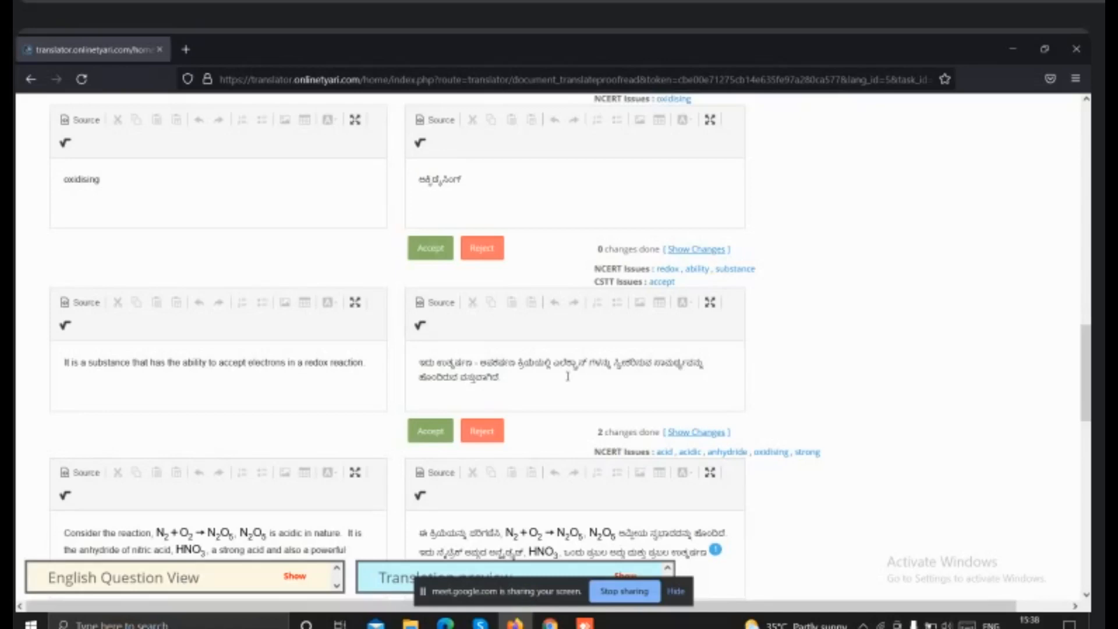
pyautogui.moveTo(568, 376); pyautogui.dragTo(644, 363)
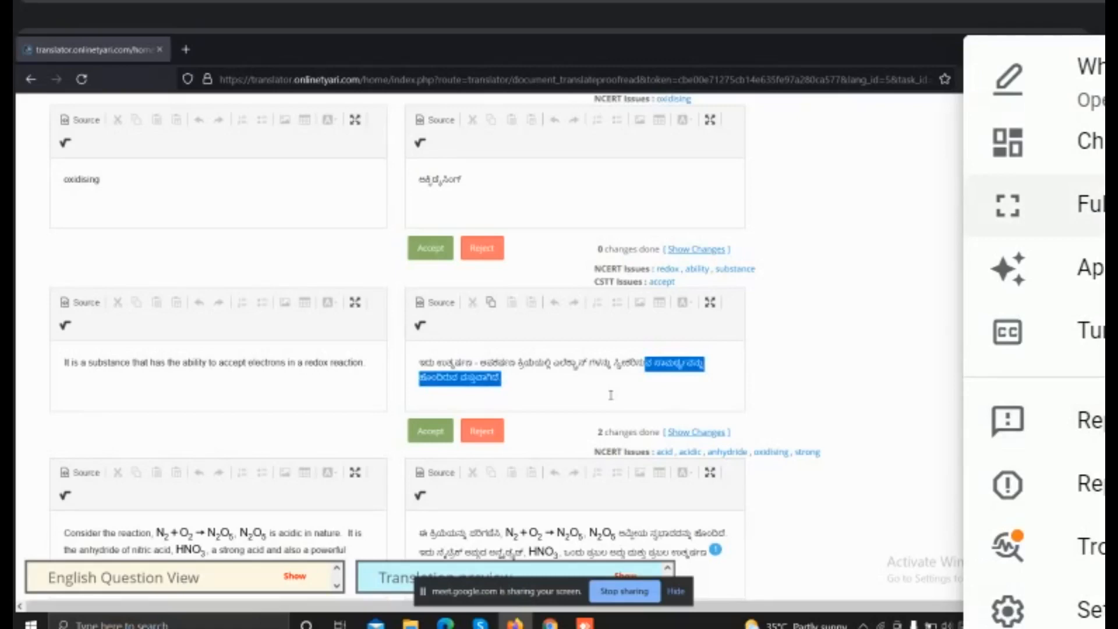
pyautogui.press('Escape')
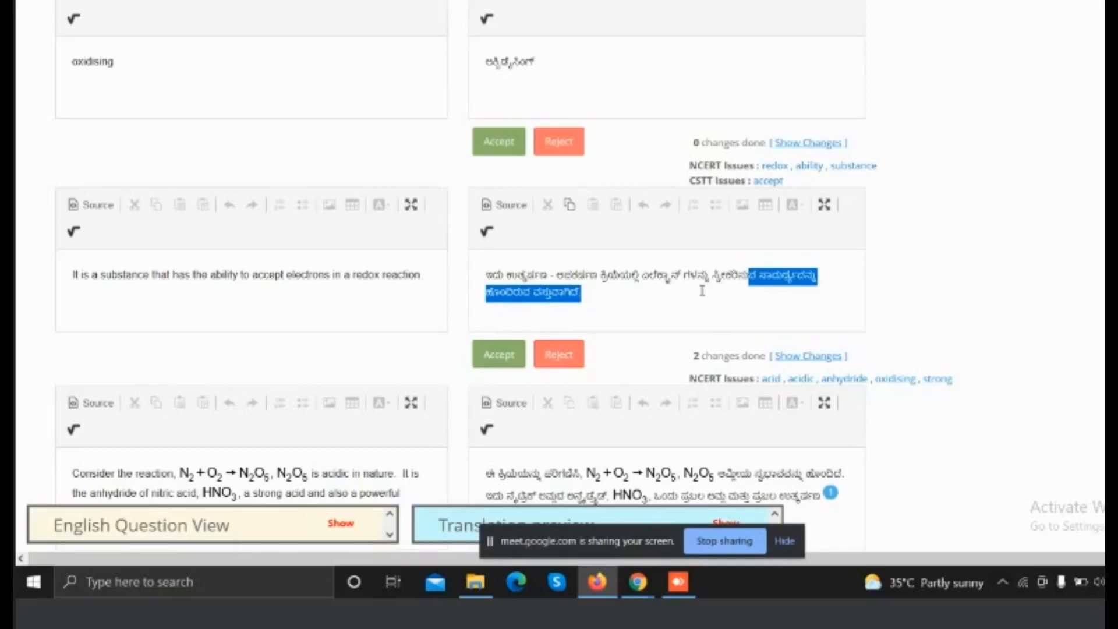
pyautogui.click(652, 308)
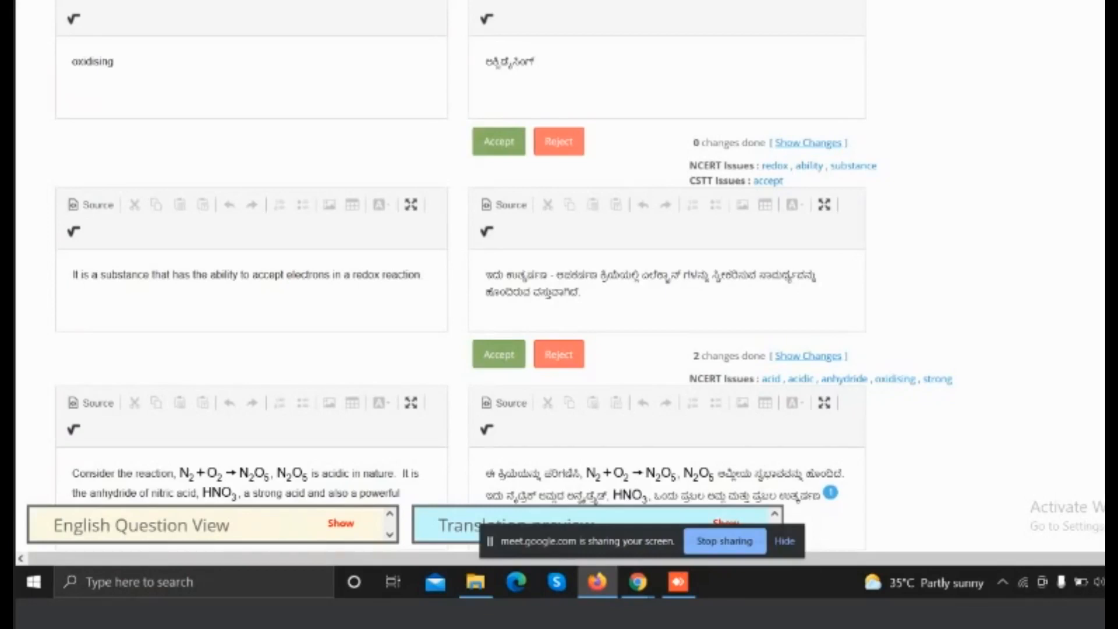
pyautogui.hotkey('ctrl', 't')
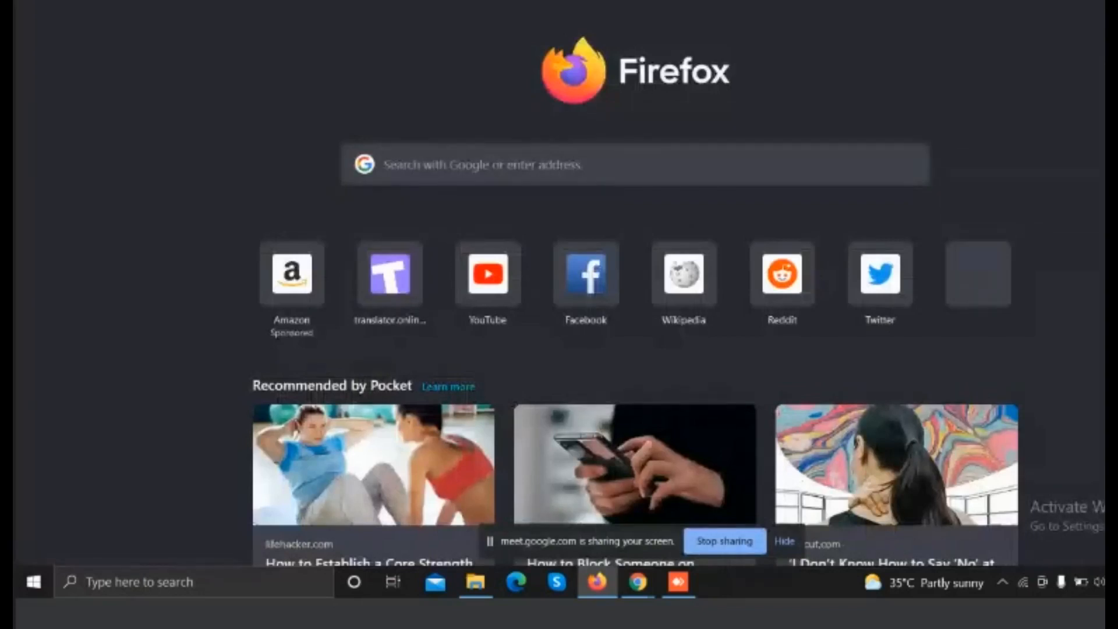
# - Search for 'google translate' from the Firefox address bar, starting from the typed text 'translat'
pyautogui.hotkey('ctrl', 'l')
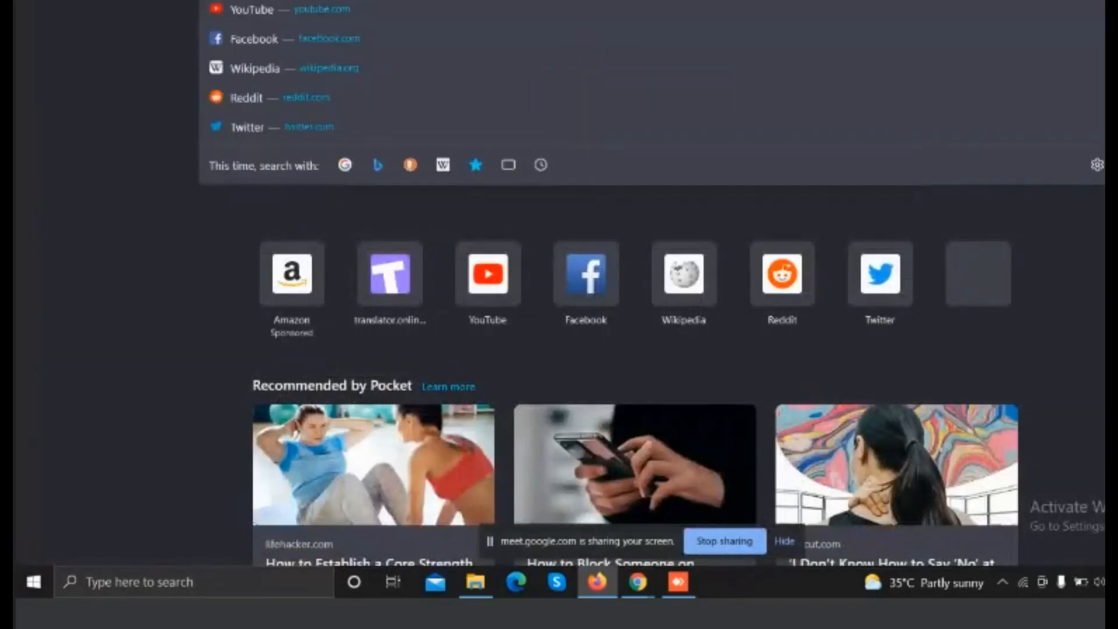
pyautogui.write('t')
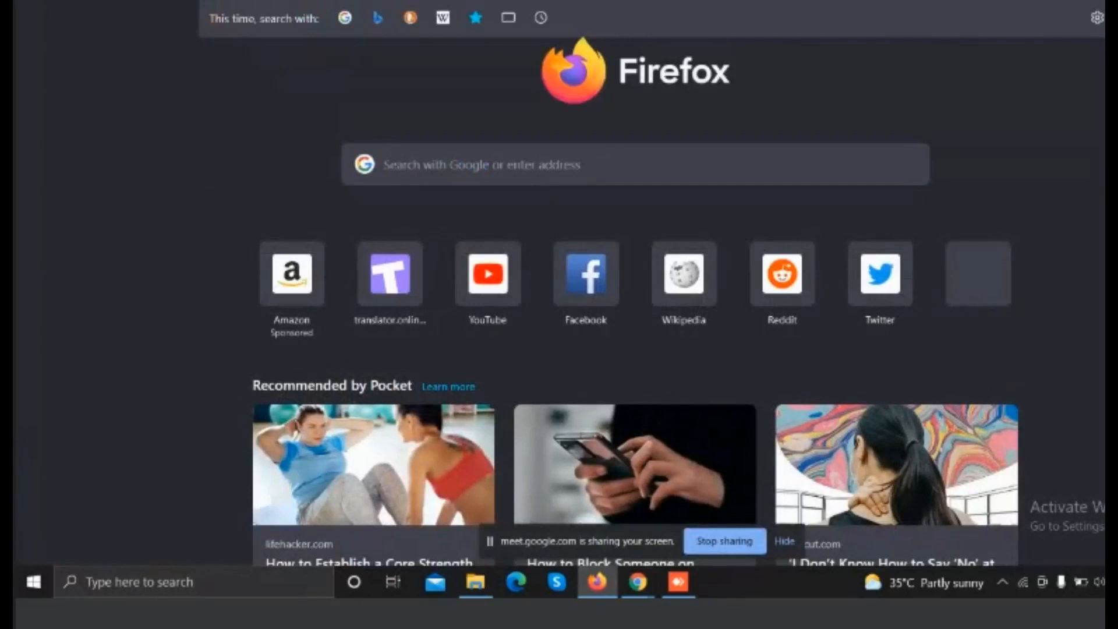
pyautogui.write('e')
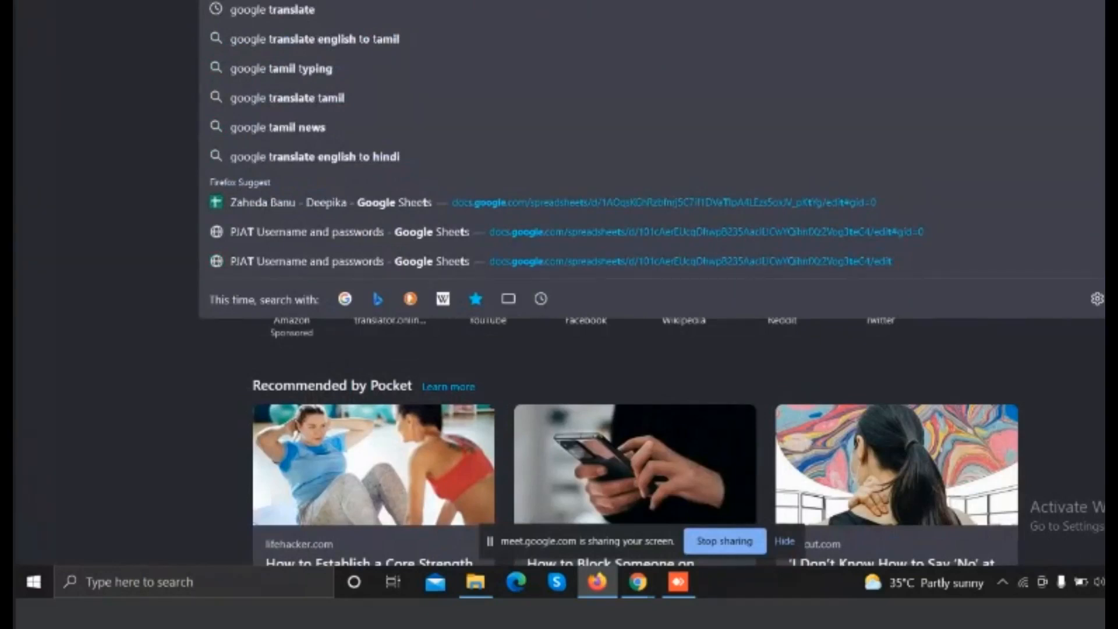
pyautogui.write('translat')
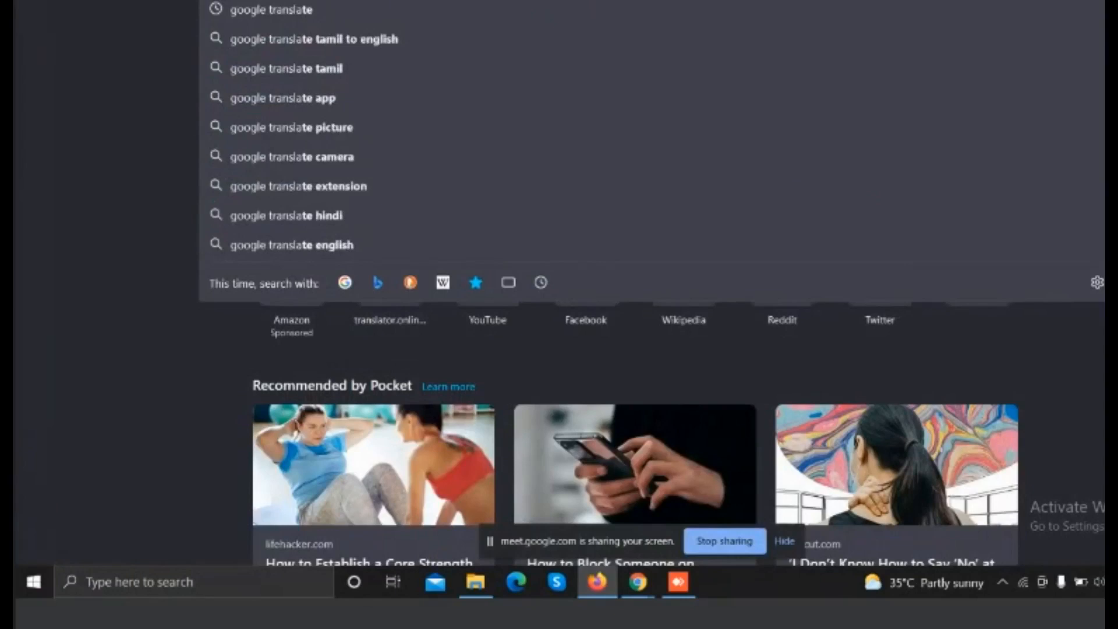
pyautogui.press('Down')
pyautogui.press('Down')
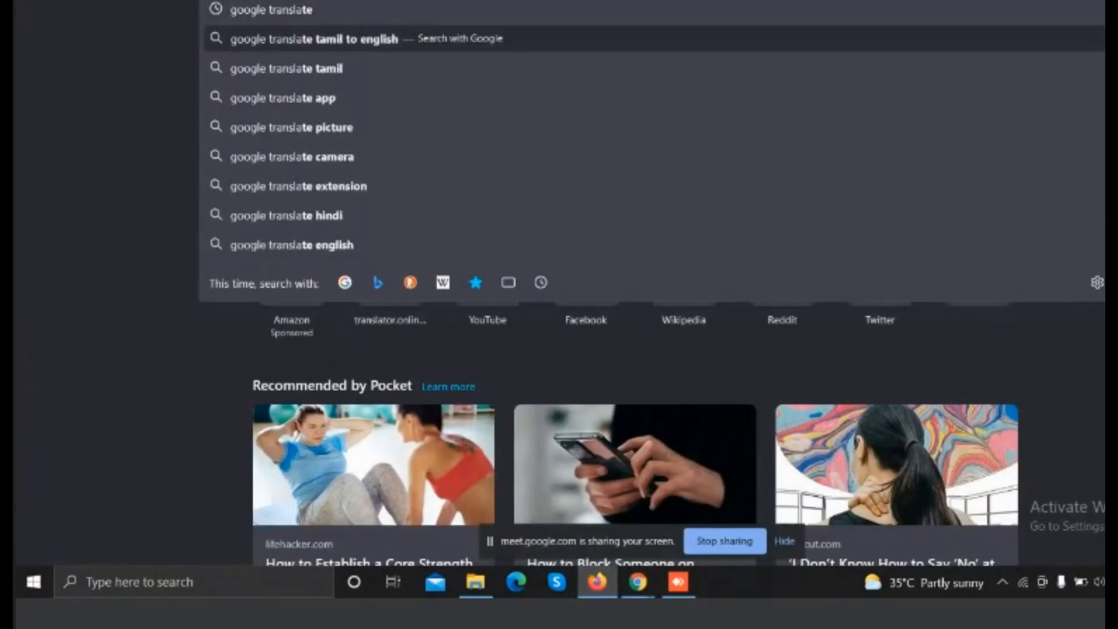
pyautogui.press('Up')
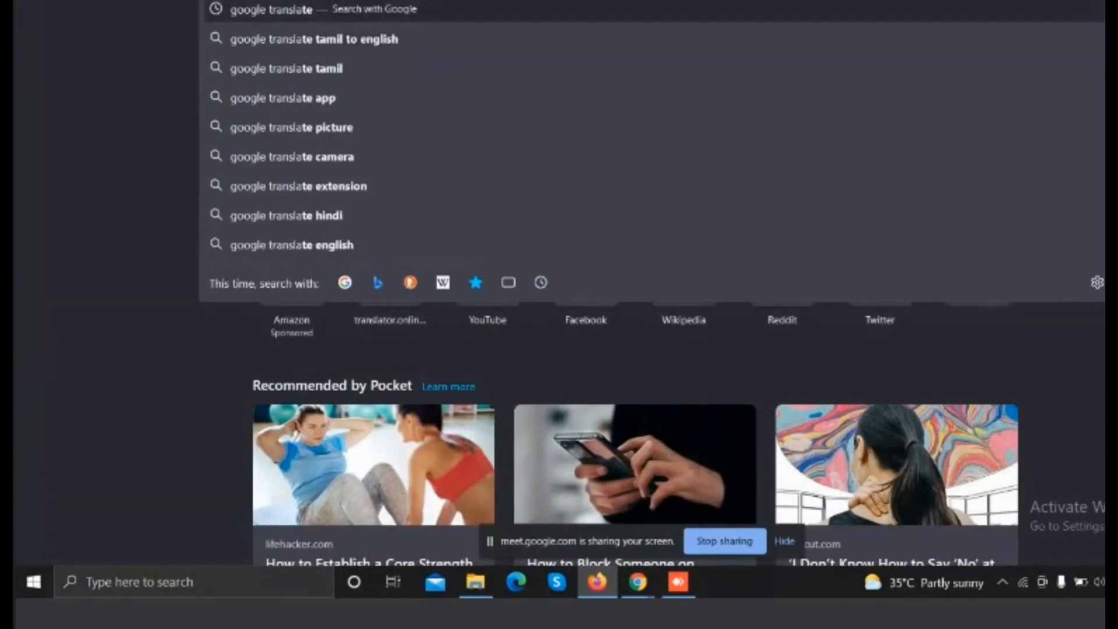
pyautogui.press('Escape')
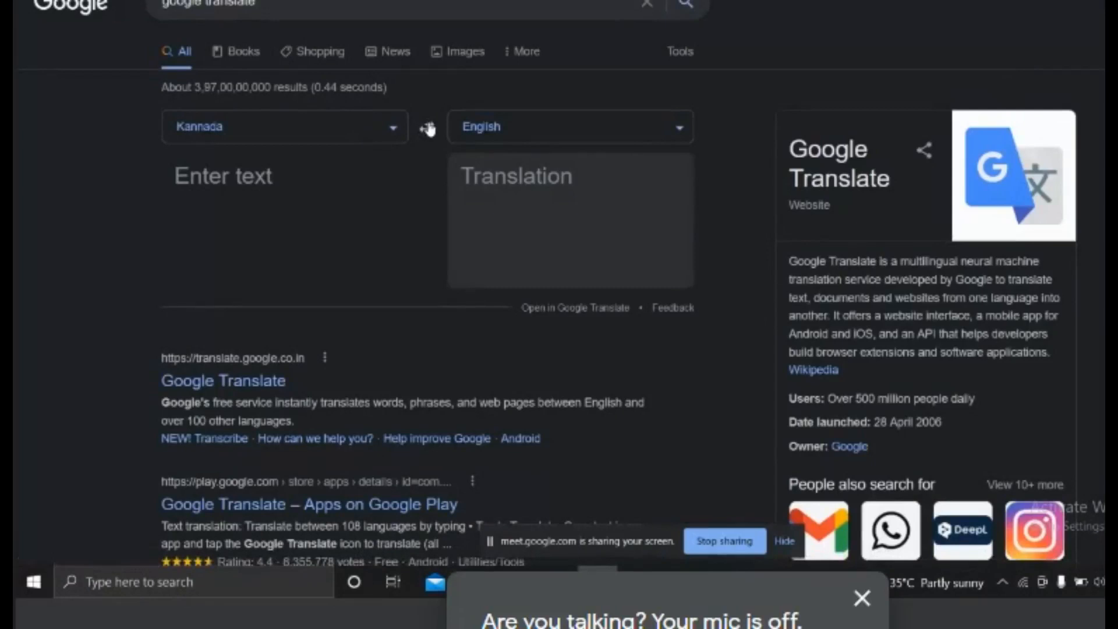
# - Translate the word 'Electrons' from English into Kannada in Google Translate
pyautogui.click(428, 128)
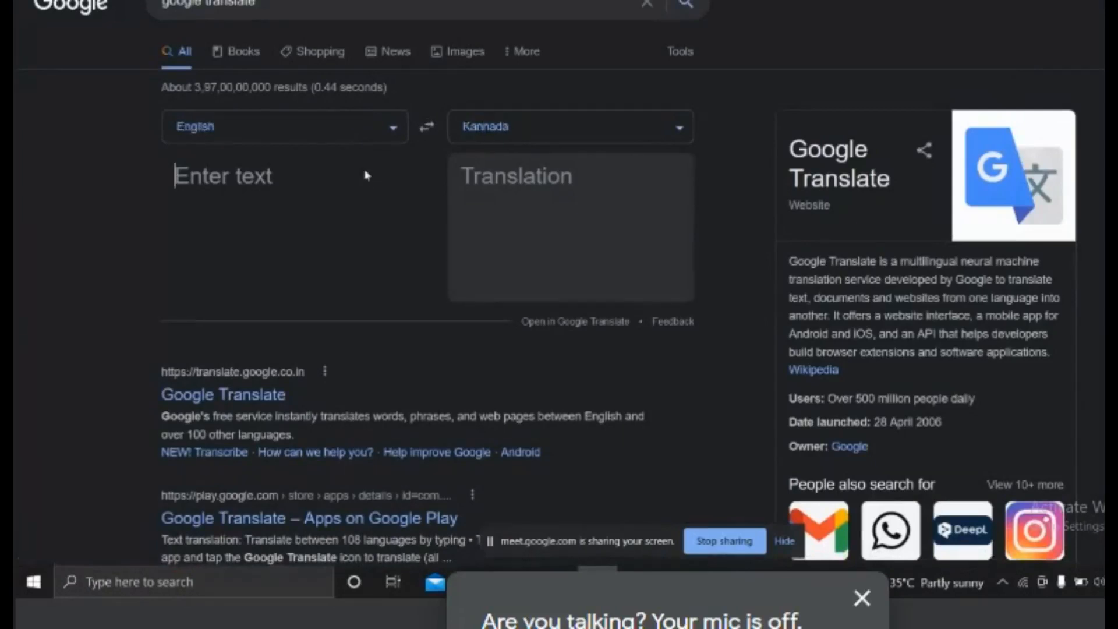
pyautogui.write('E')
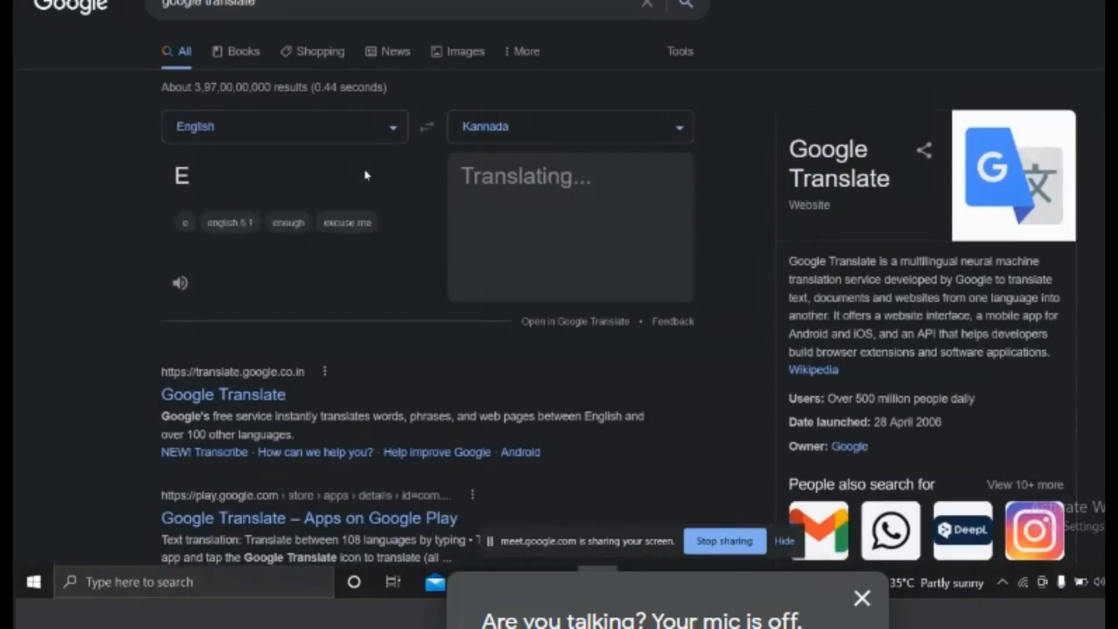
pyautogui.write('lectrons')
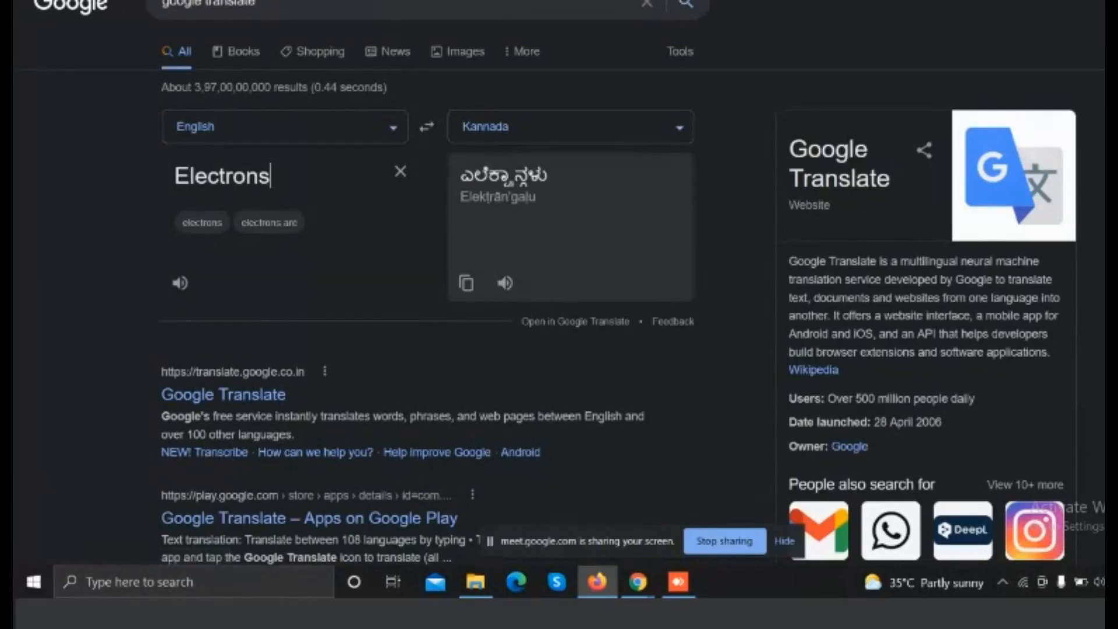
pyautogui.scroll(-3, 559, 291)
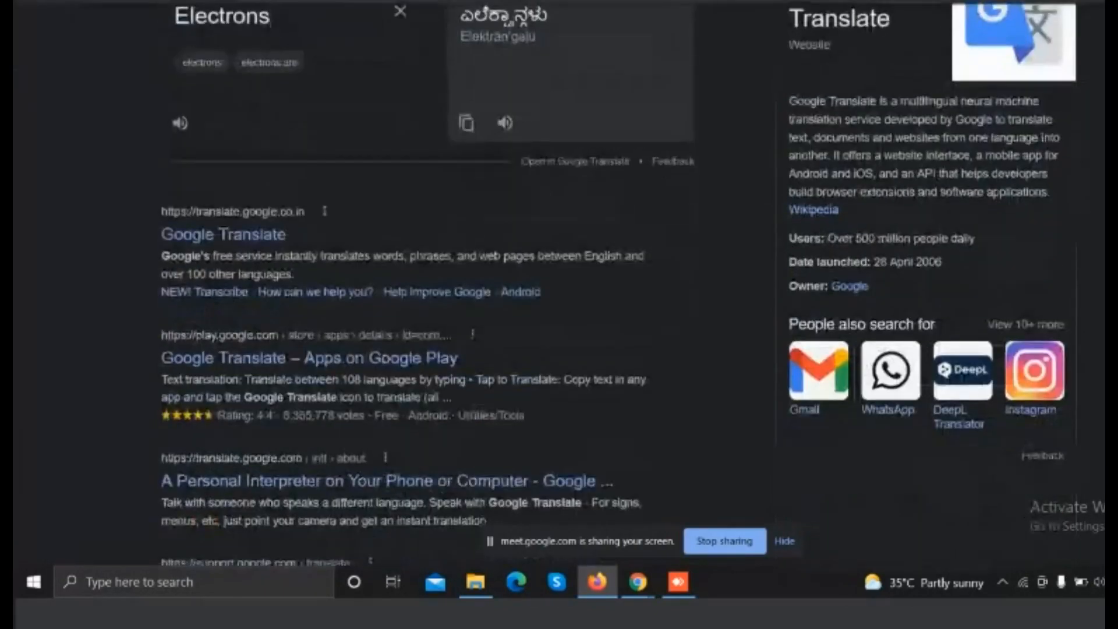
pyautogui.scroll(-1, 559, 291)
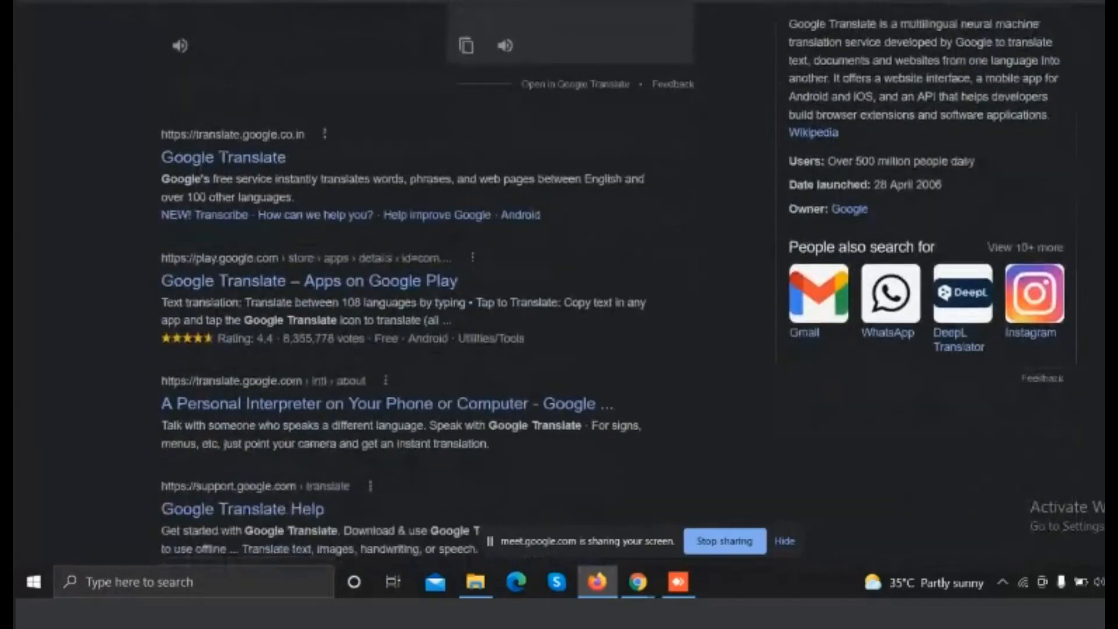
pyautogui.scroll(-1, 1072, 375)
pyautogui.scroll(3, 1072, 375)
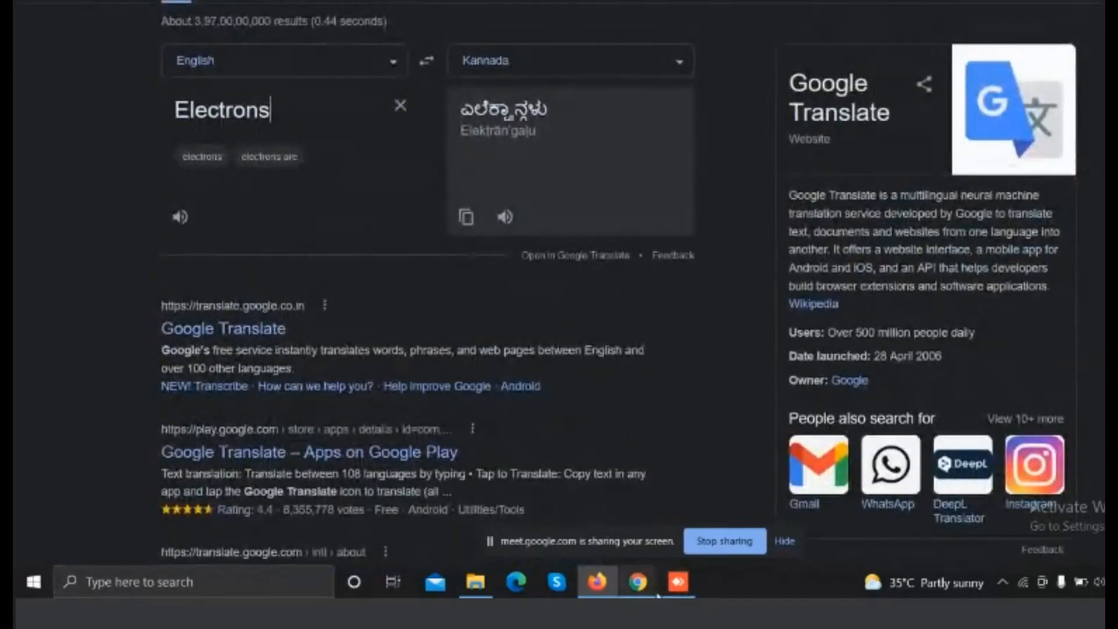
# - Return to the OnlineTyari proofread page in Firefox
pyautogui.moveTo(643, 593)
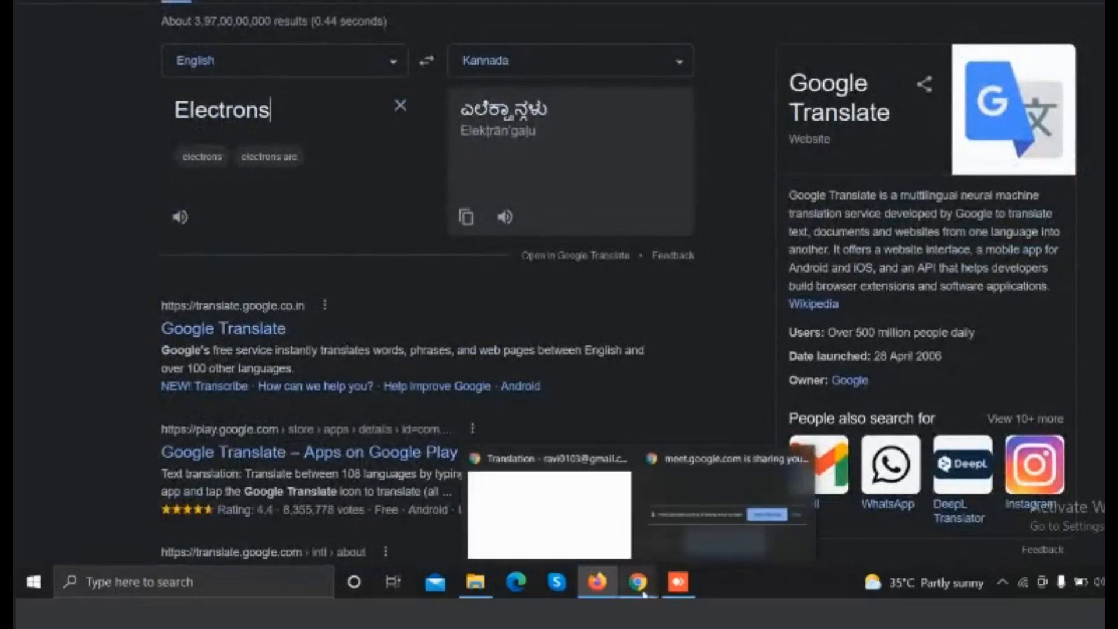
pyautogui.click(582, 547)
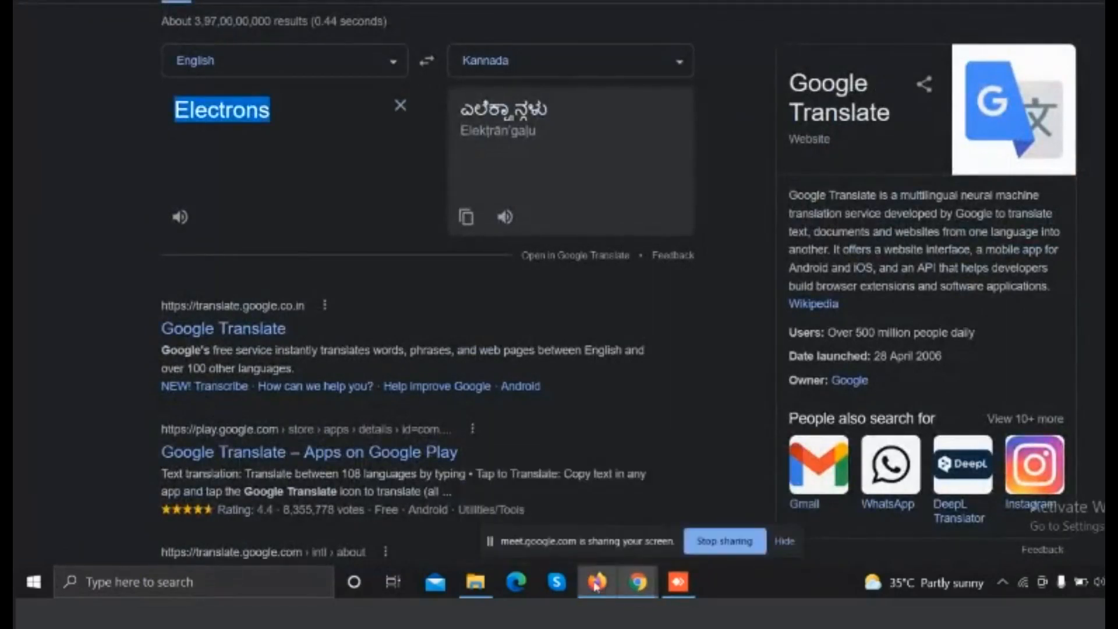
pyautogui.click(595, 586)
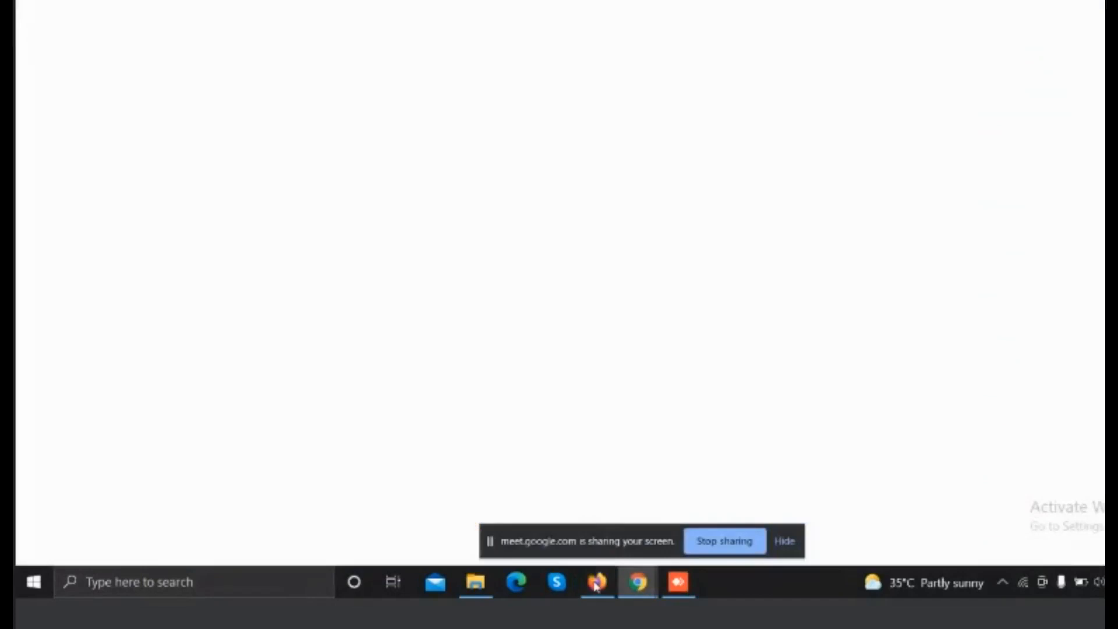
pyautogui.click(594, 586)
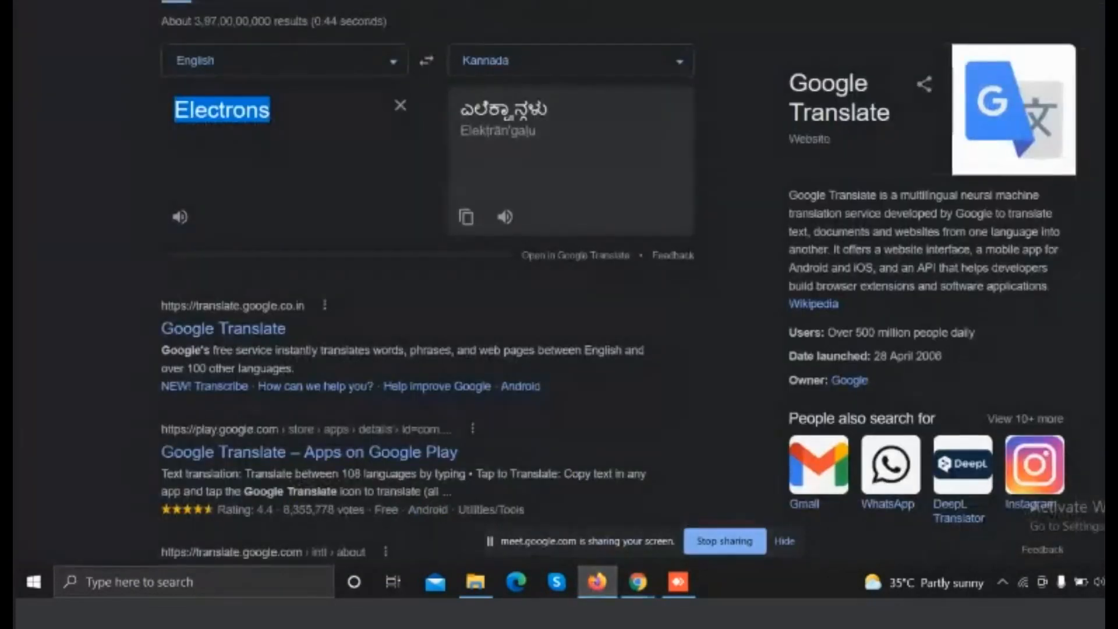
pyautogui.click(341, 1)
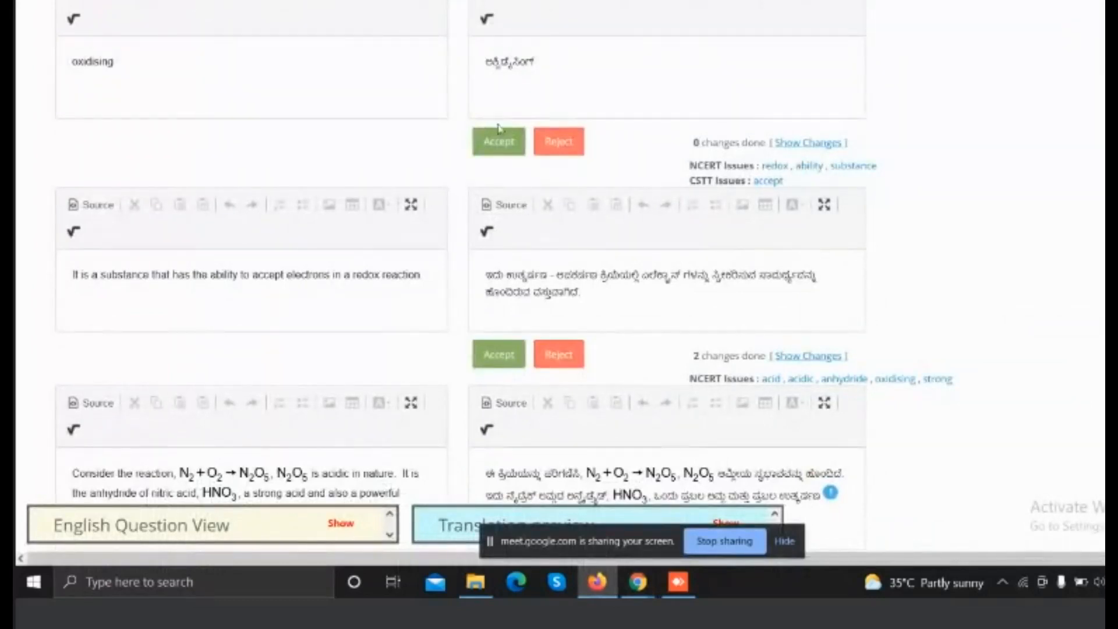
# - Accept the Kannada transliteration of 'oxidising' and scroll down to the next sentences
pyautogui.click(504, 147)
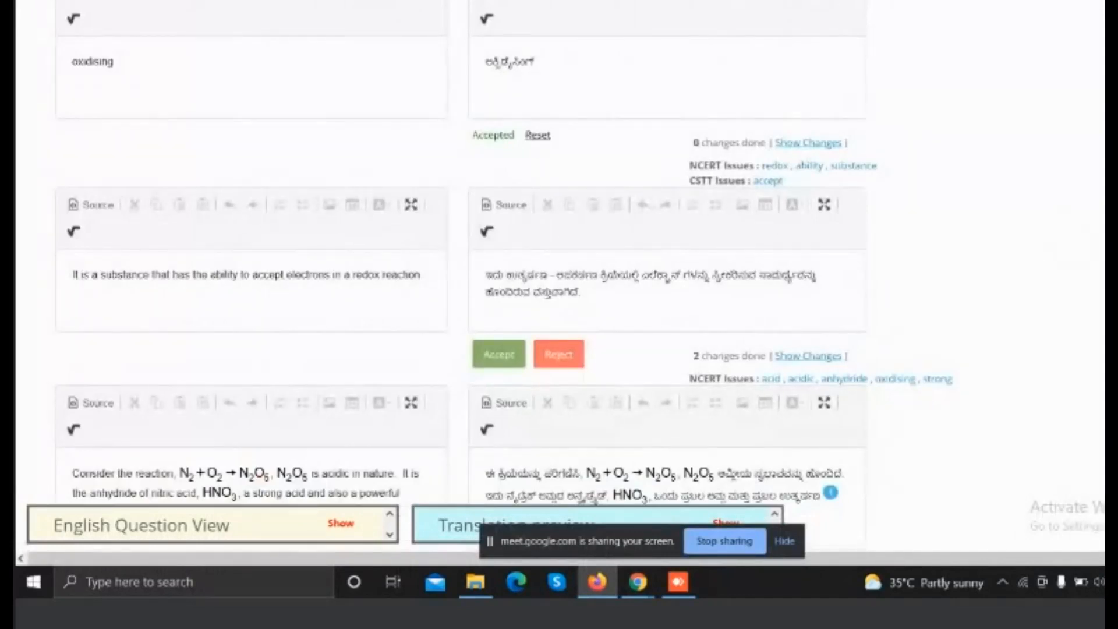
pyautogui.scroll(-1, 504, 274)
pyautogui.scroll(-5, 503, 273)
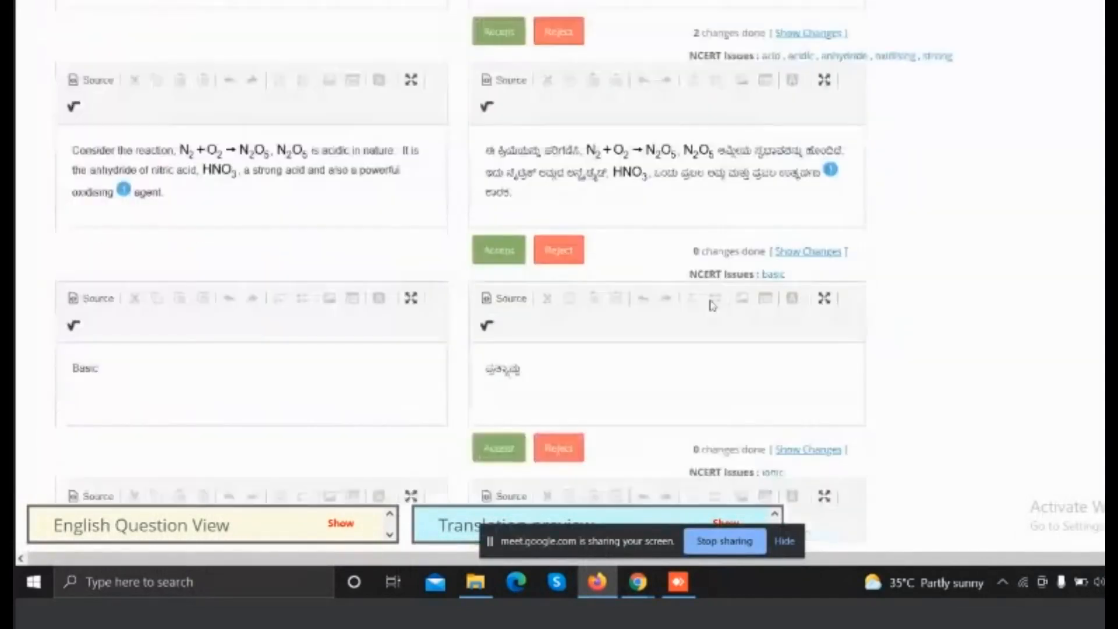
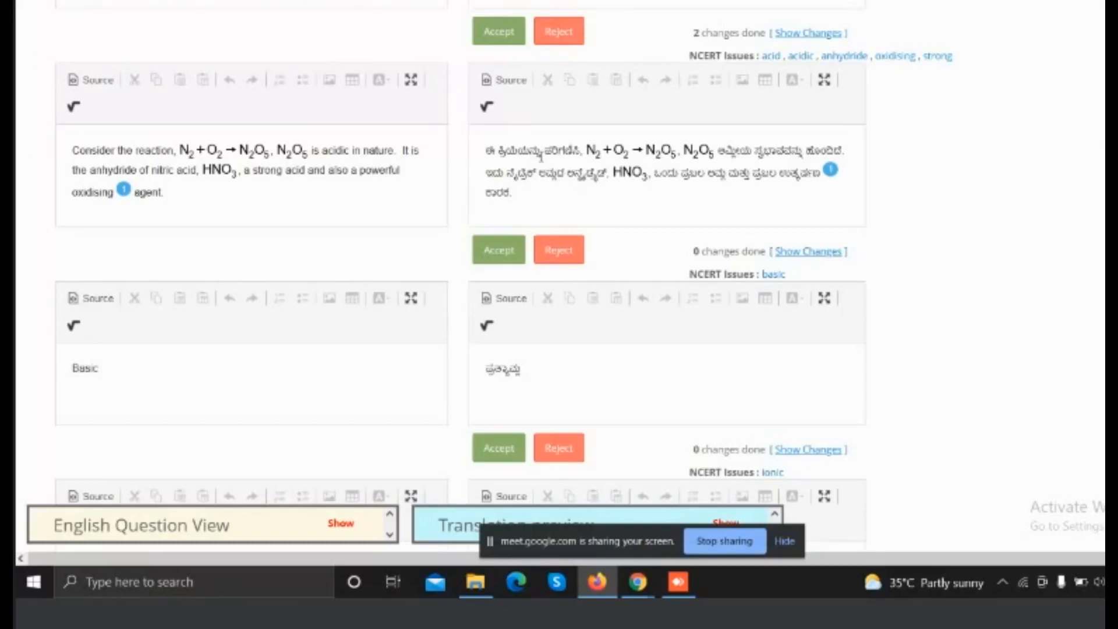
# - Accept the Kannada translations of the 'Consider the reaction…' N2O5 step and the Ionic option
pyautogui.click(506, 35)
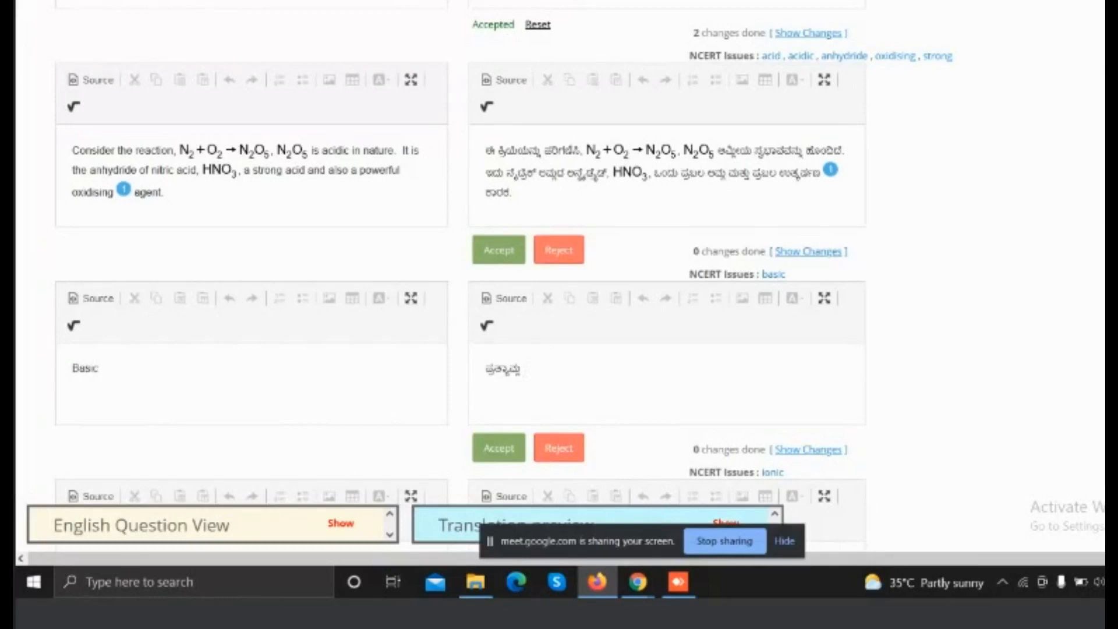
pyautogui.scroll(-5, 559, 262)
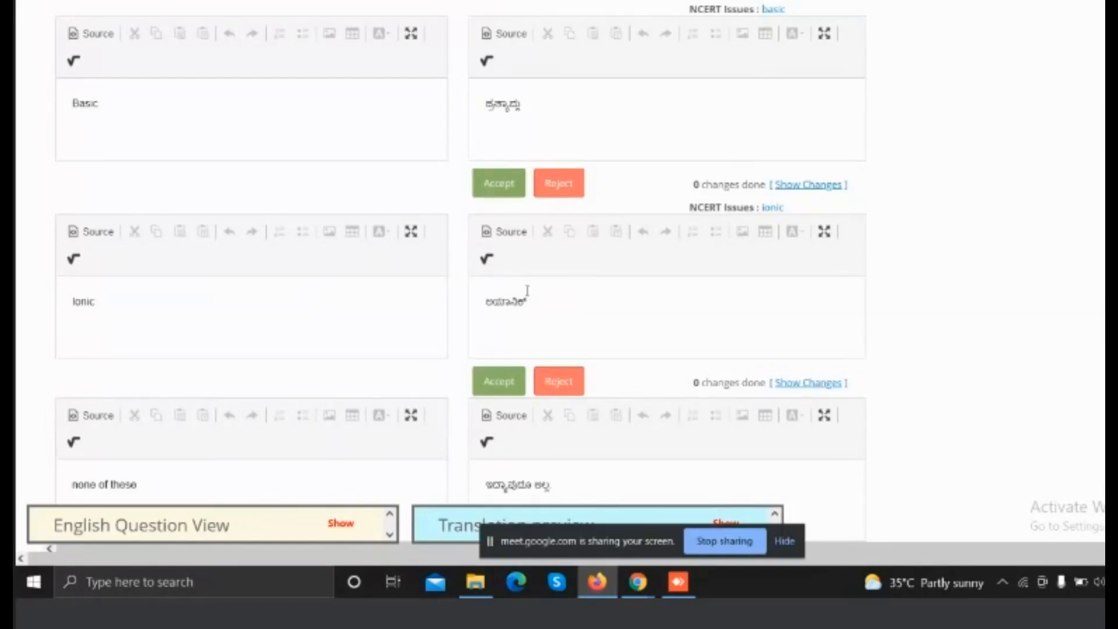
pyautogui.click(493, 192)
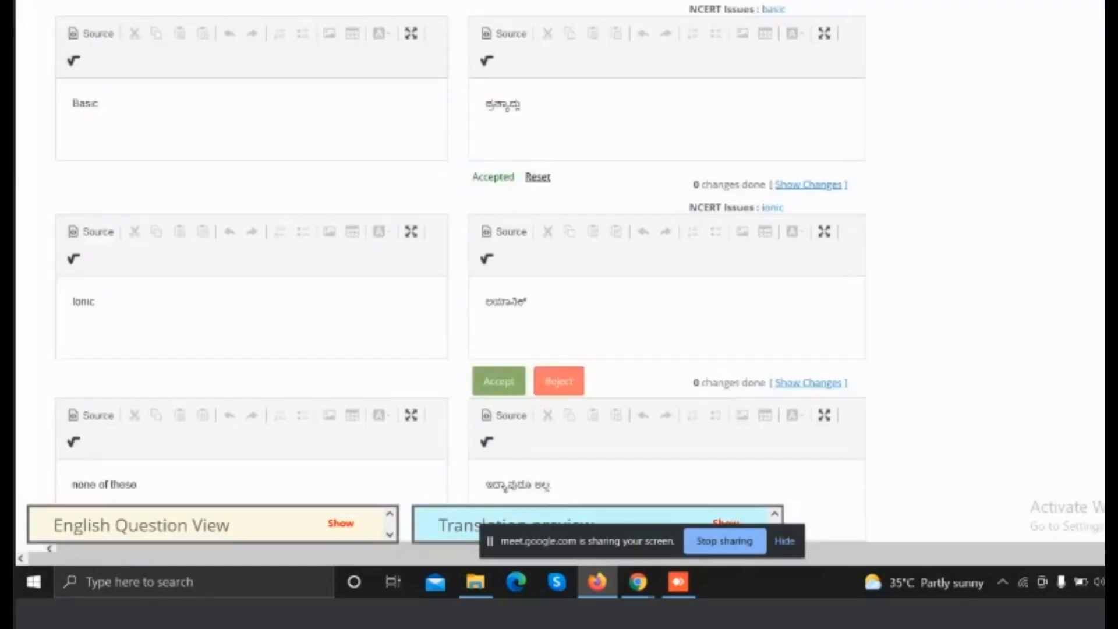
pyautogui.scroll(-4, 558, 292)
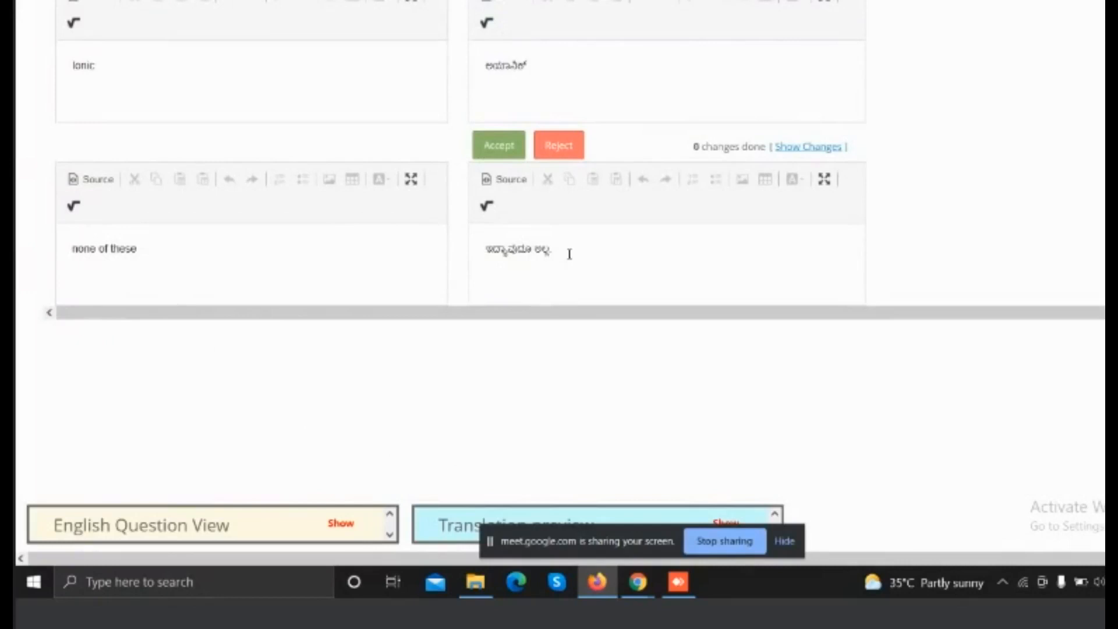
# - Accept the 'none of these' option's translation, then confirm and save the N2O5 question
pyautogui.click(499, 150)
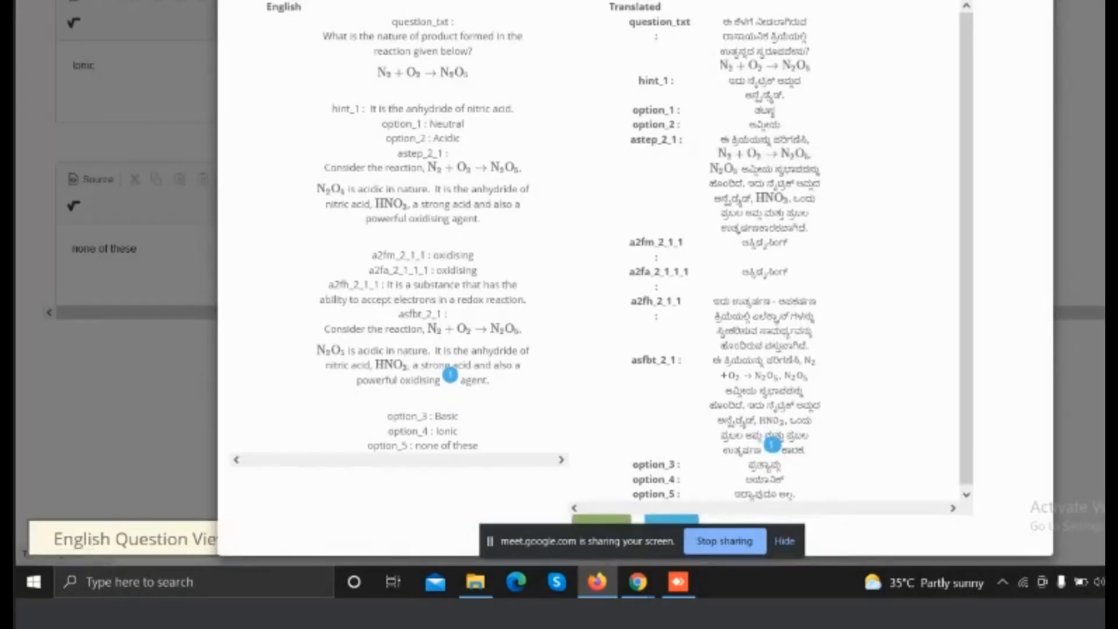
pyautogui.scroll(-1, 635, 280)
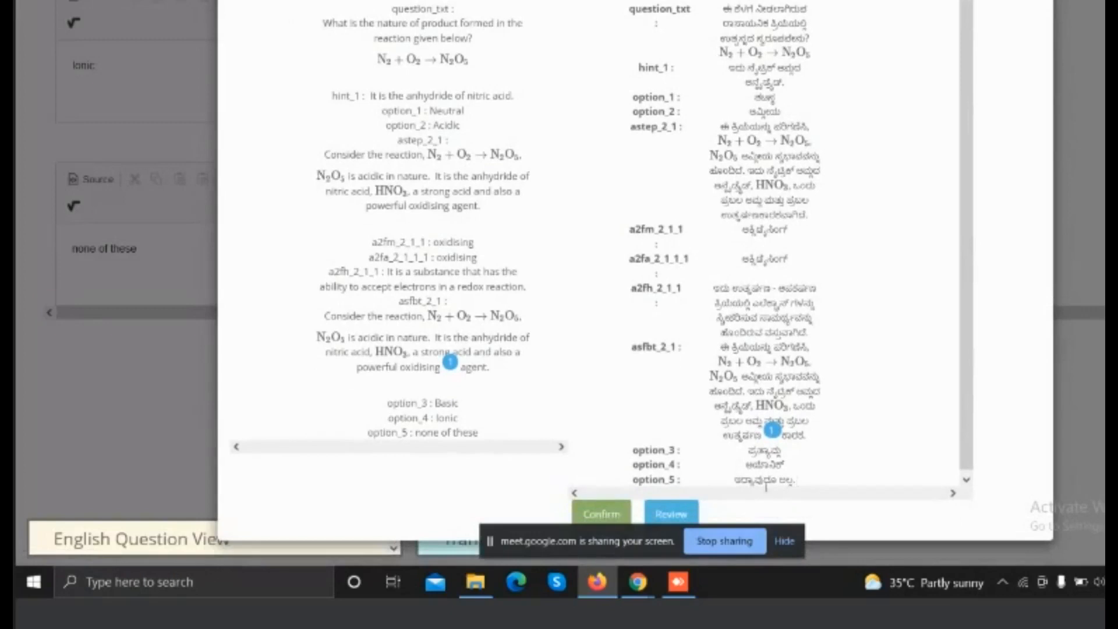
pyautogui.click(600, 513)
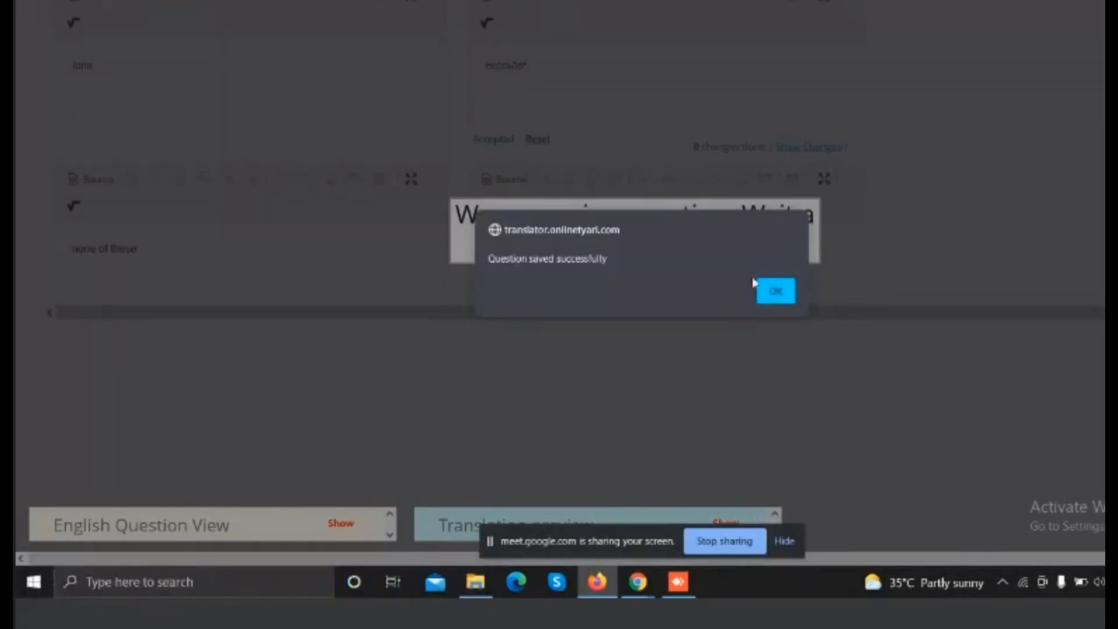
# - Dismiss the saved alert and open document EB-EM7027512 from the Document List, accepting the low-accuracy warning
pyautogui.click(777, 291)
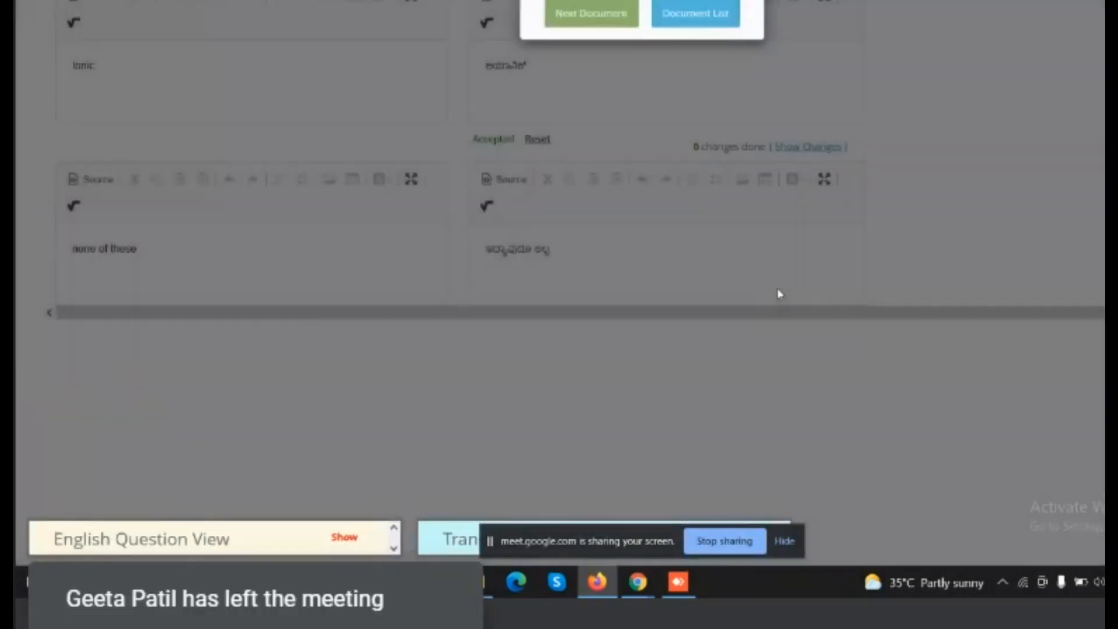
pyautogui.click(705, 25)
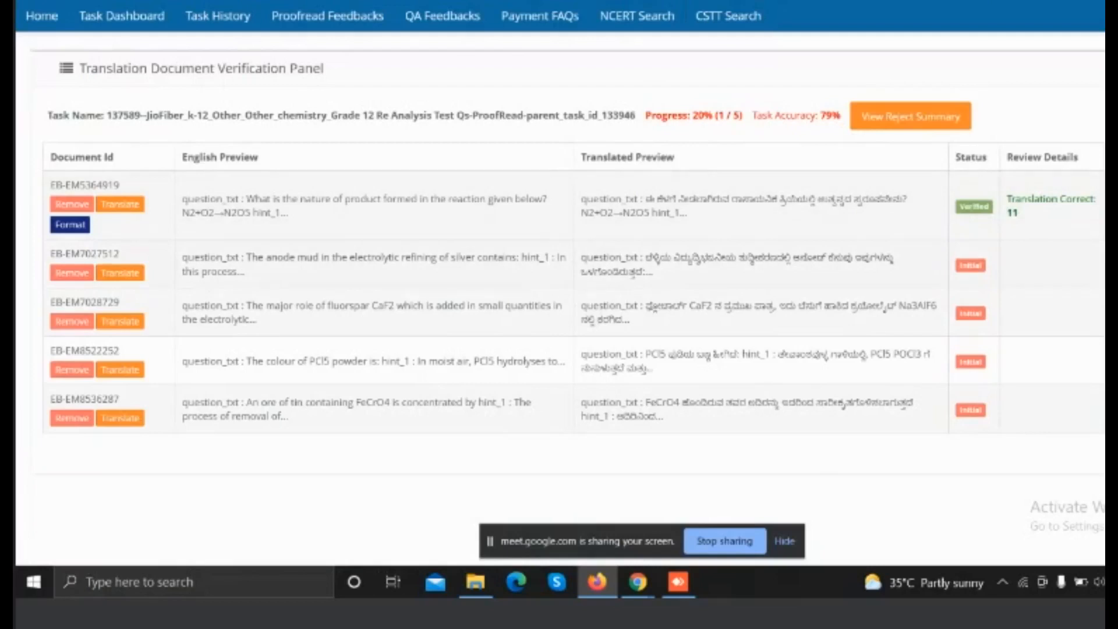
pyautogui.click(1103, 265)
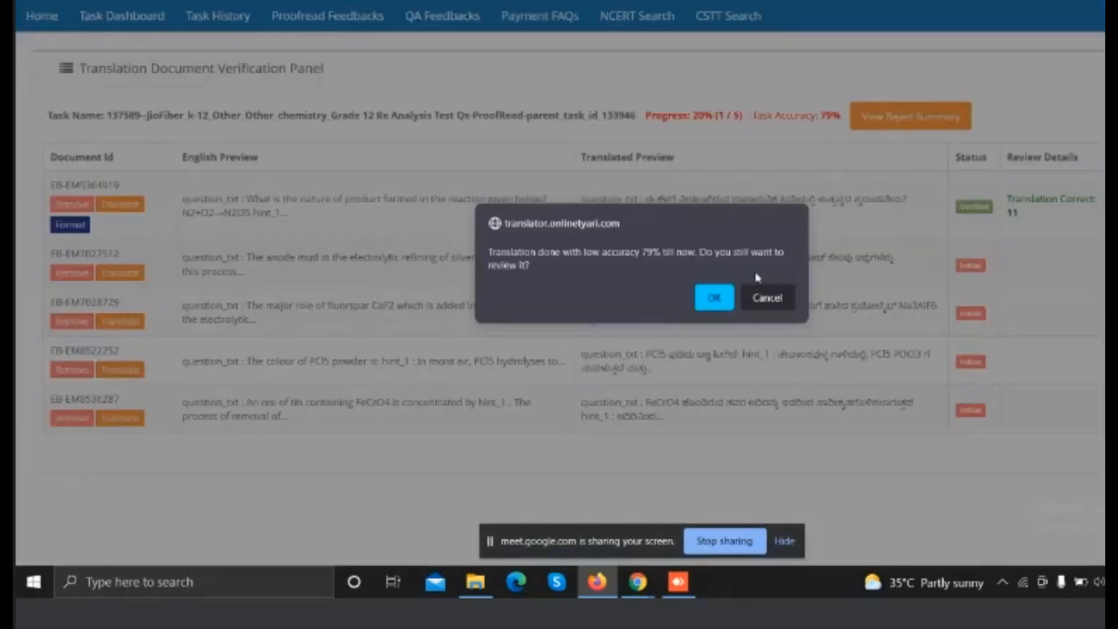
pyautogui.click(713, 298)
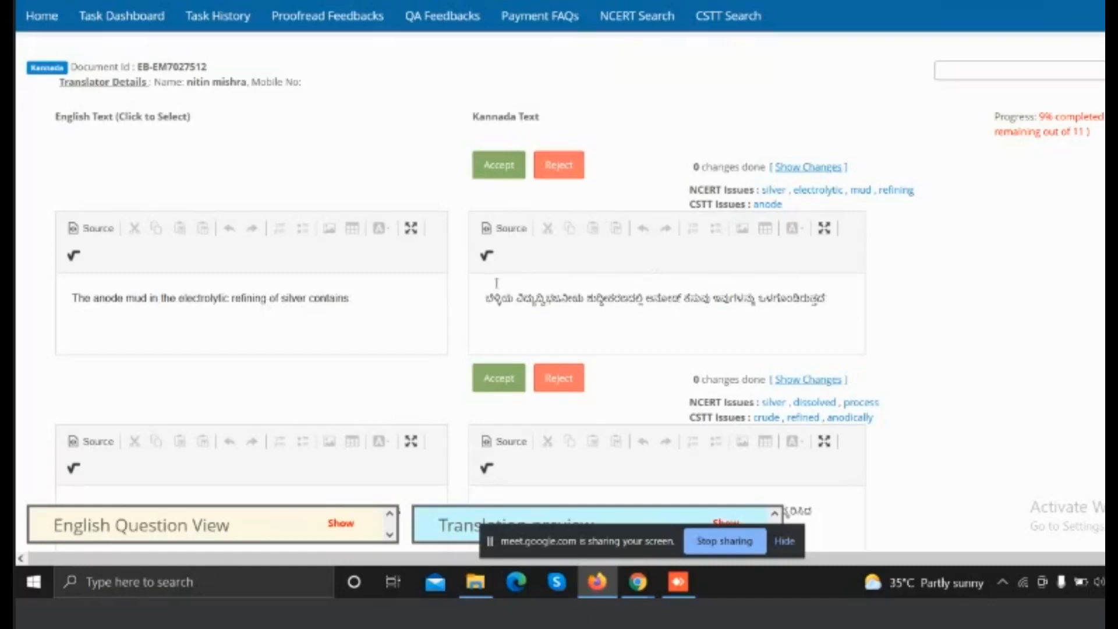
# - Check the first Kannada sentence, then accept the anode-mud question statement's translation, bringing progress to 18%
pyautogui.moveTo(487, 285); pyautogui.dragTo(490, 285)
pyautogui.click(522, 318)
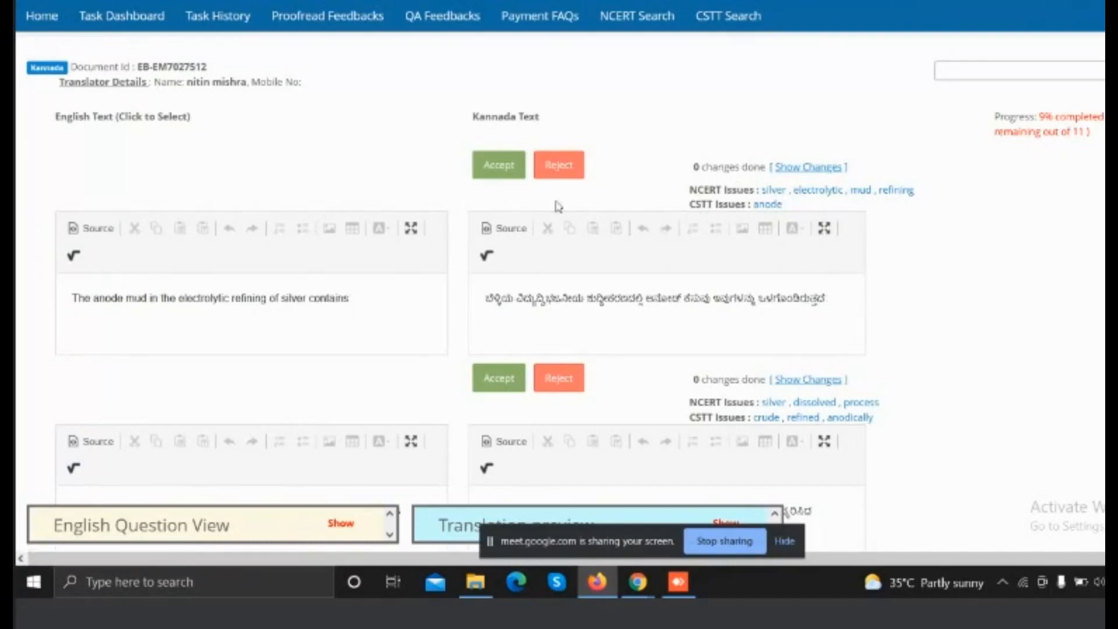
pyautogui.click(500, 168)
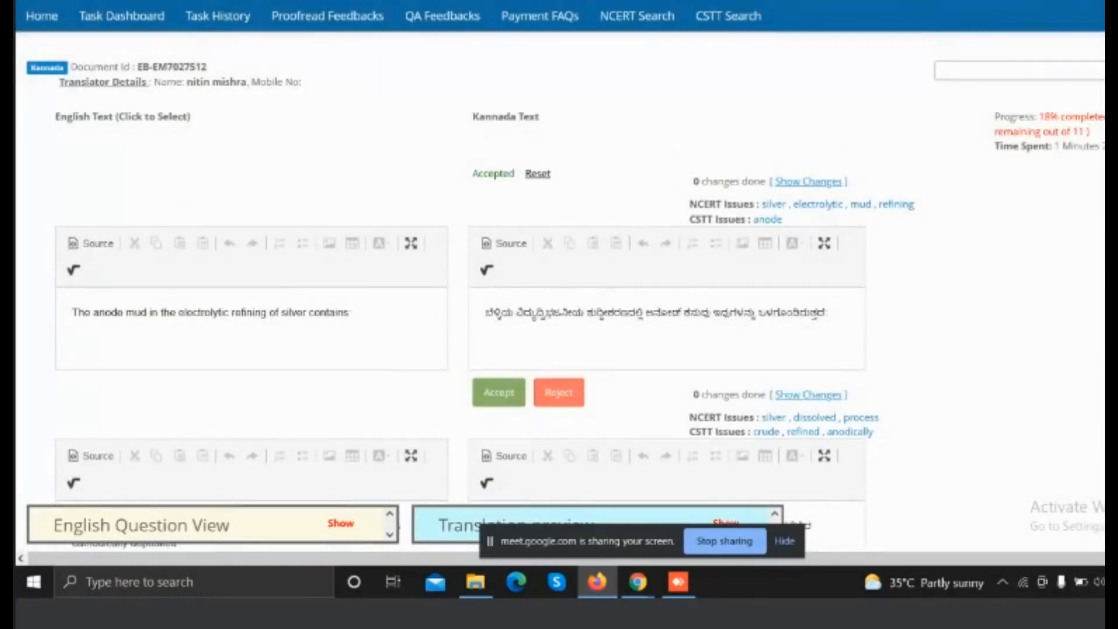
# - Accept the 'In this process crude silver…' sentence and the 'Zn, Cu, Ag, Au' option translations
pyautogui.scroll(-5, 559, 291)
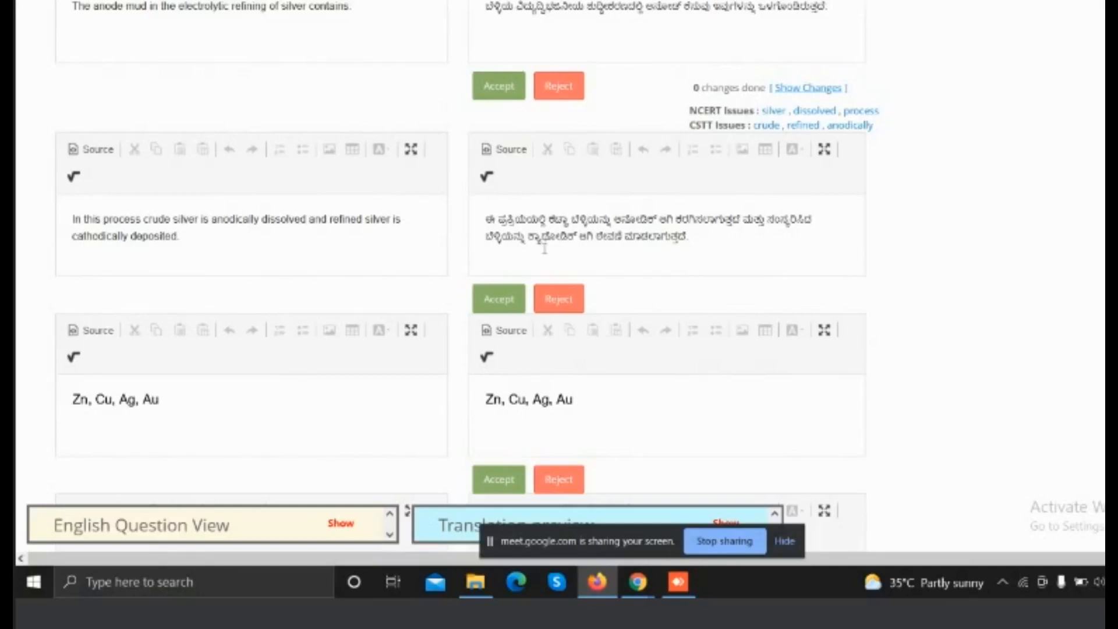
pyautogui.click(501, 89)
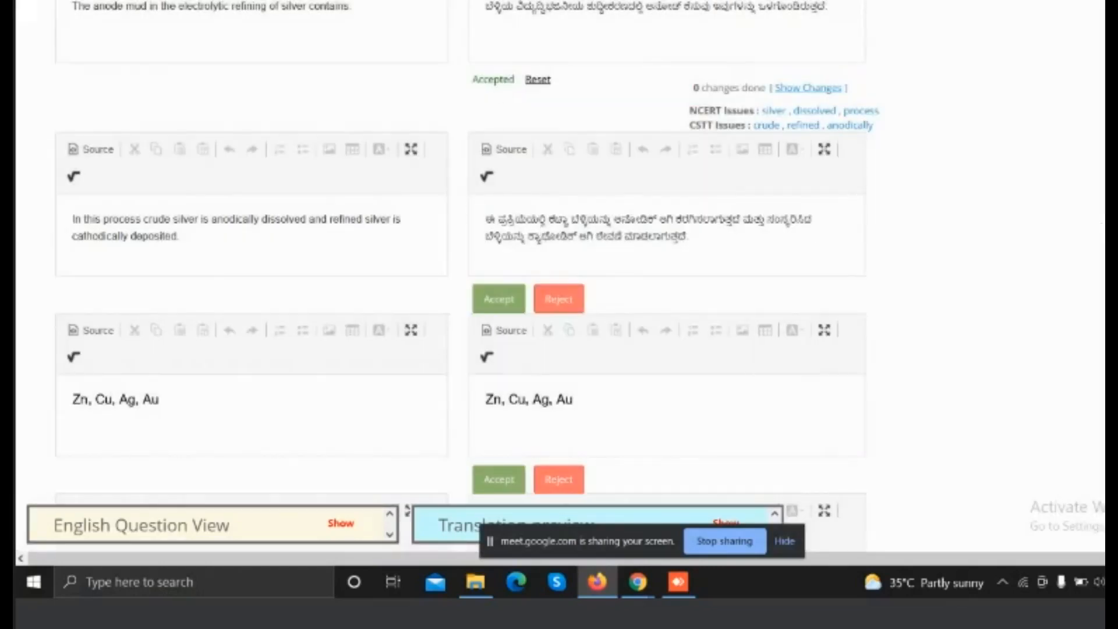
pyautogui.scroll(-4, 466, 256)
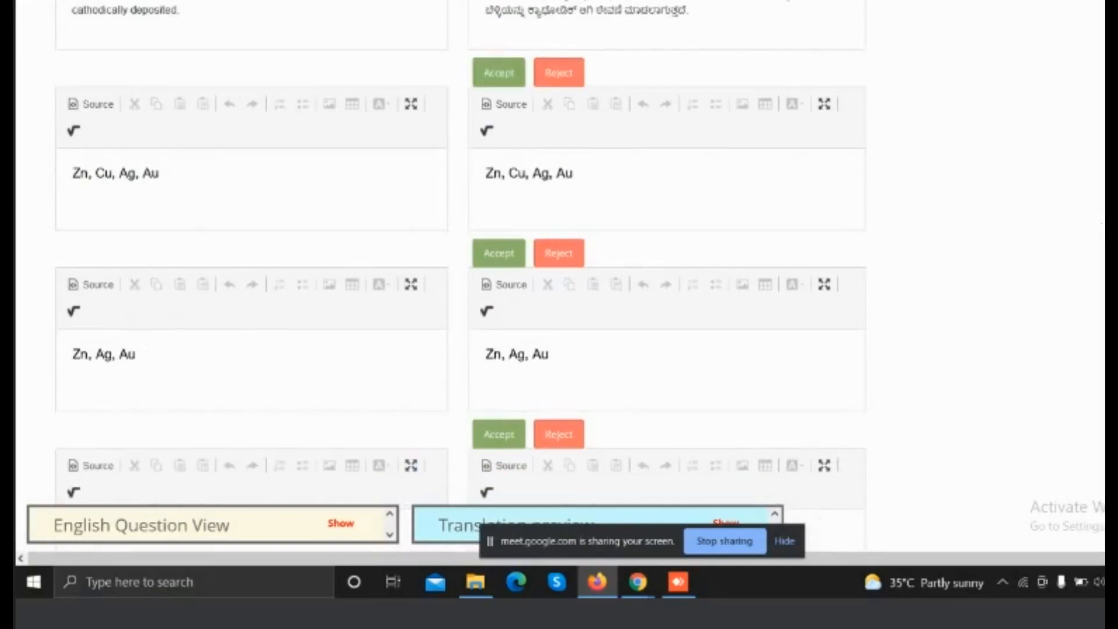
pyautogui.click(501, 76)
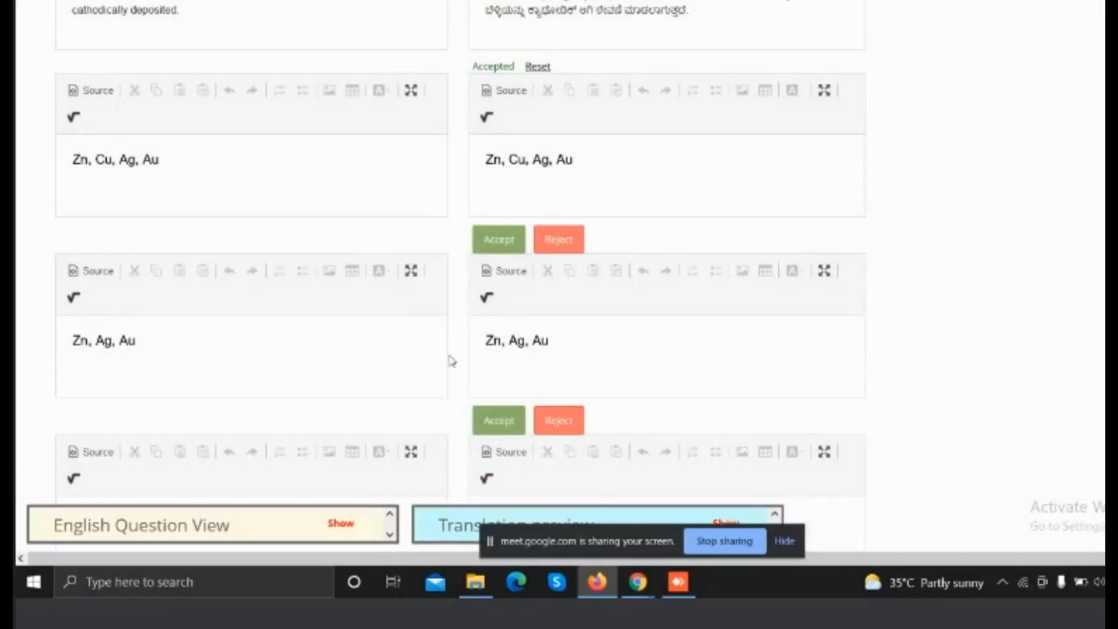
# - Accept the translations of the Zn, Ag, Au; Cu, Ag, Au; and Au only options and the explanation row
pyautogui.click(500, 240)
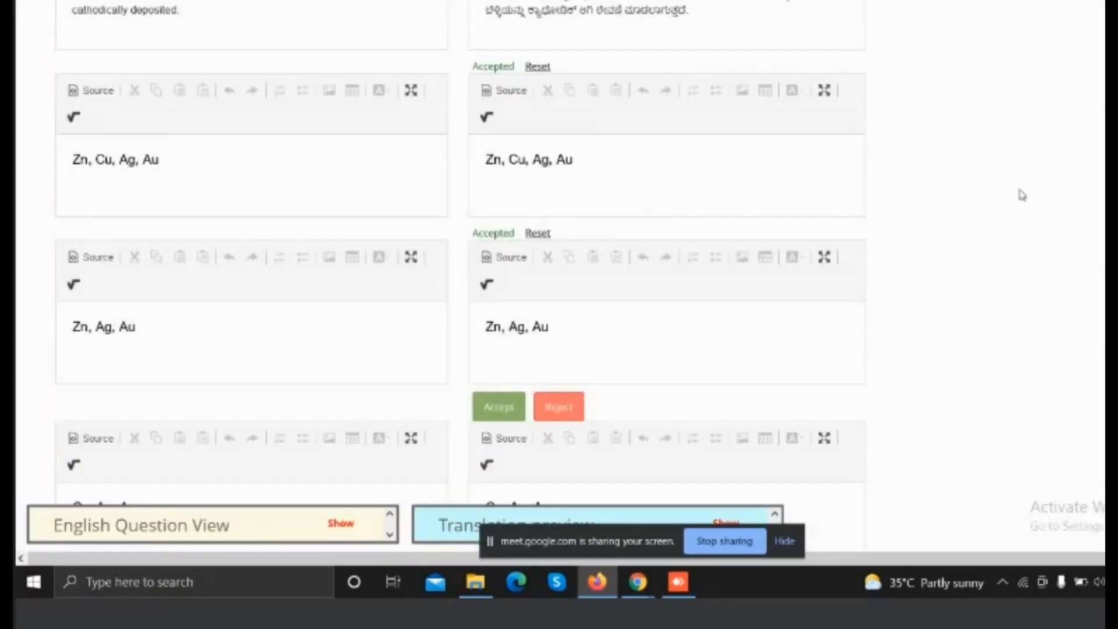
pyautogui.scroll(-5, 800, 206)
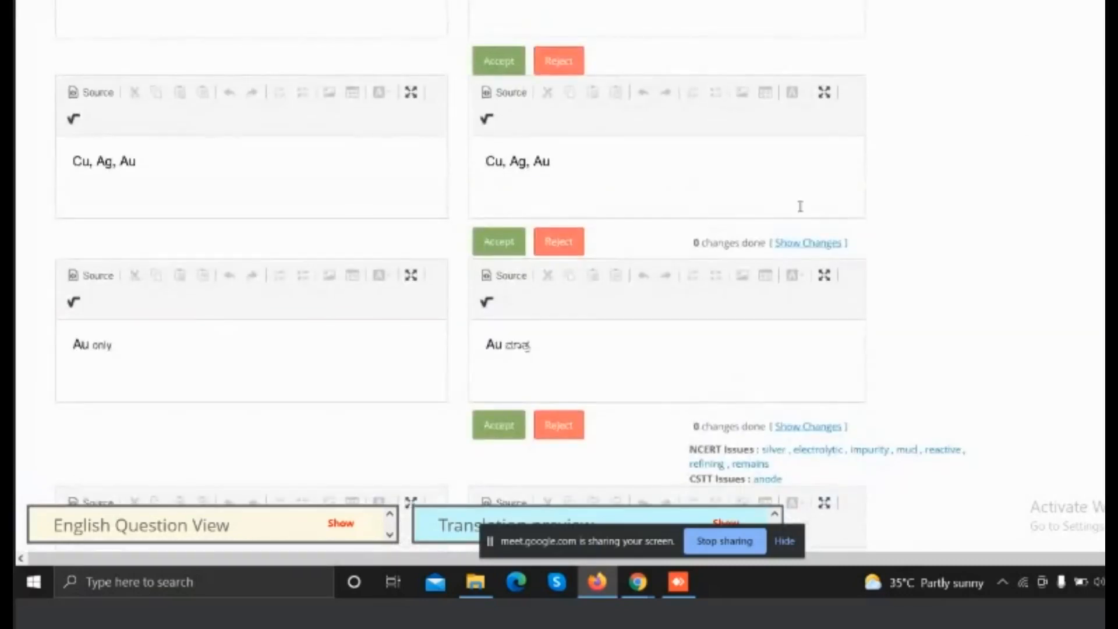
pyautogui.click(504, 64)
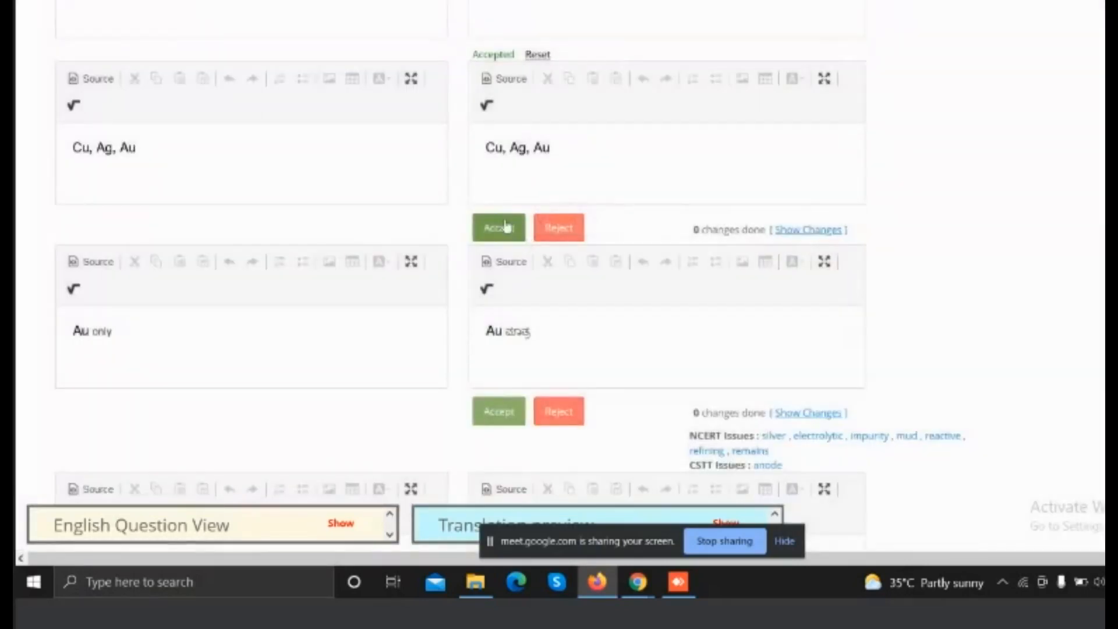
pyautogui.click(505, 227)
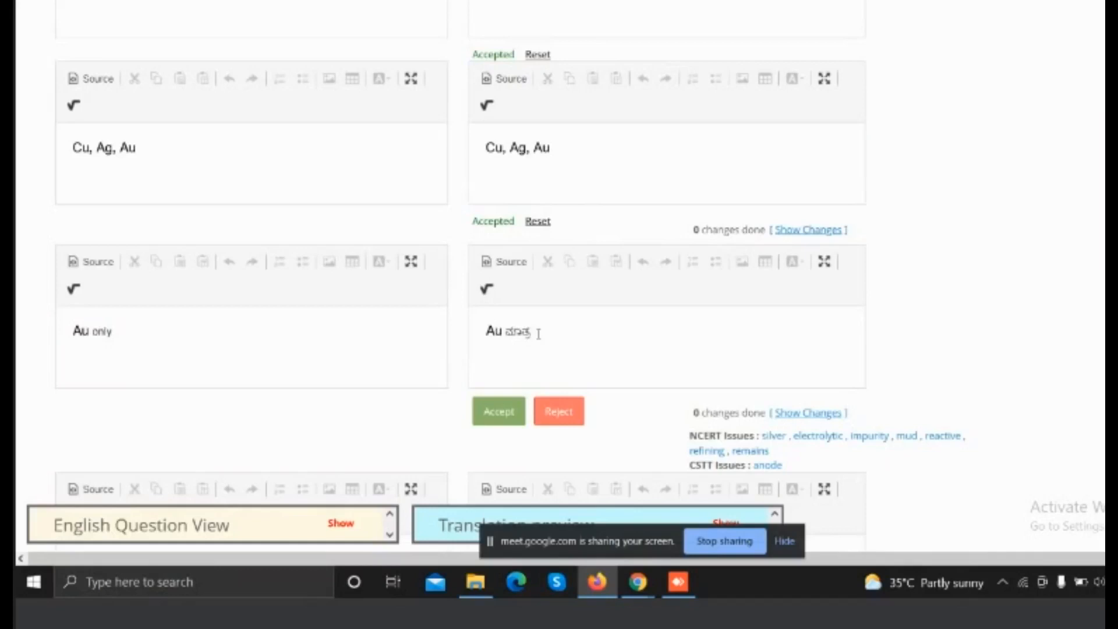
pyautogui.click(507, 414)
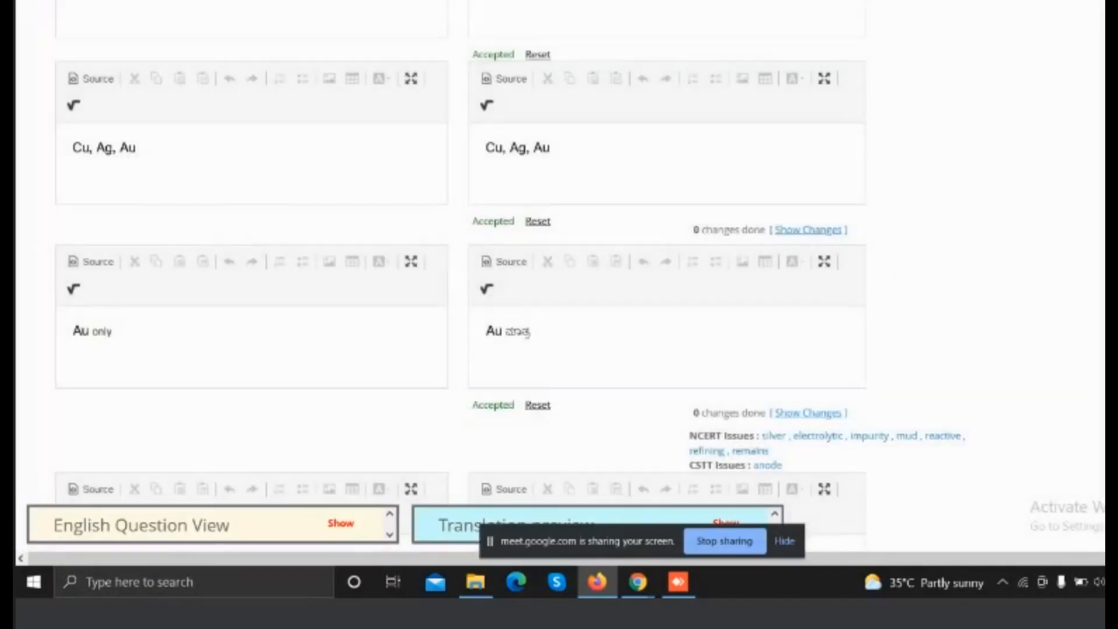
# - Accept the Kannada translations of the Au/Ag paragraph, the word 'less', and the following passage
pyautogui.scroll(-8, 510, 276)
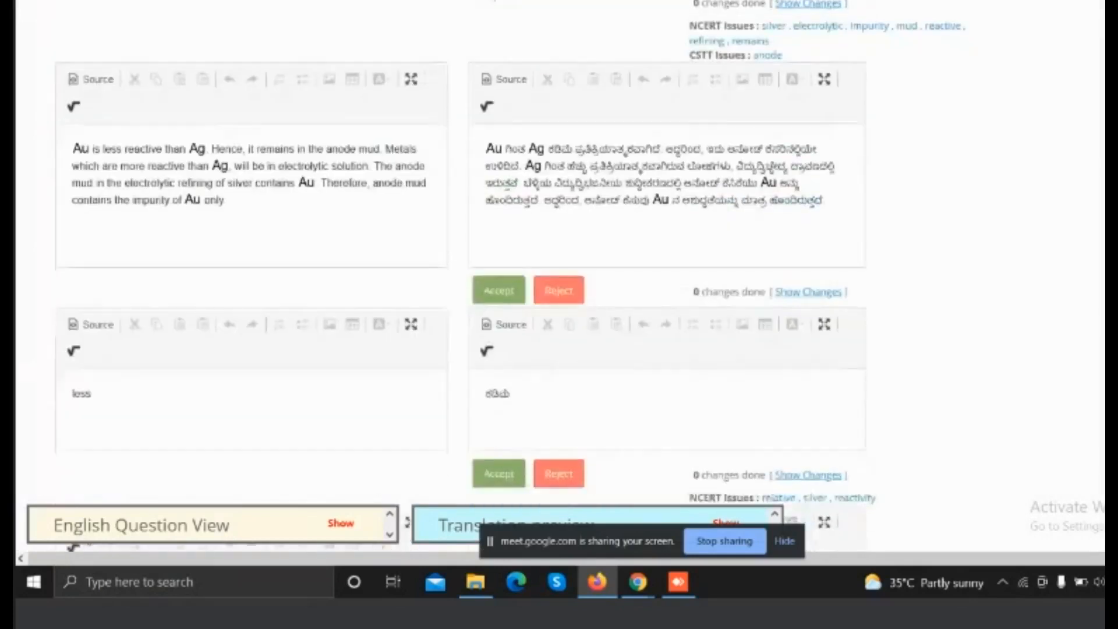
pyautogui.scroll(1, 510, 276)
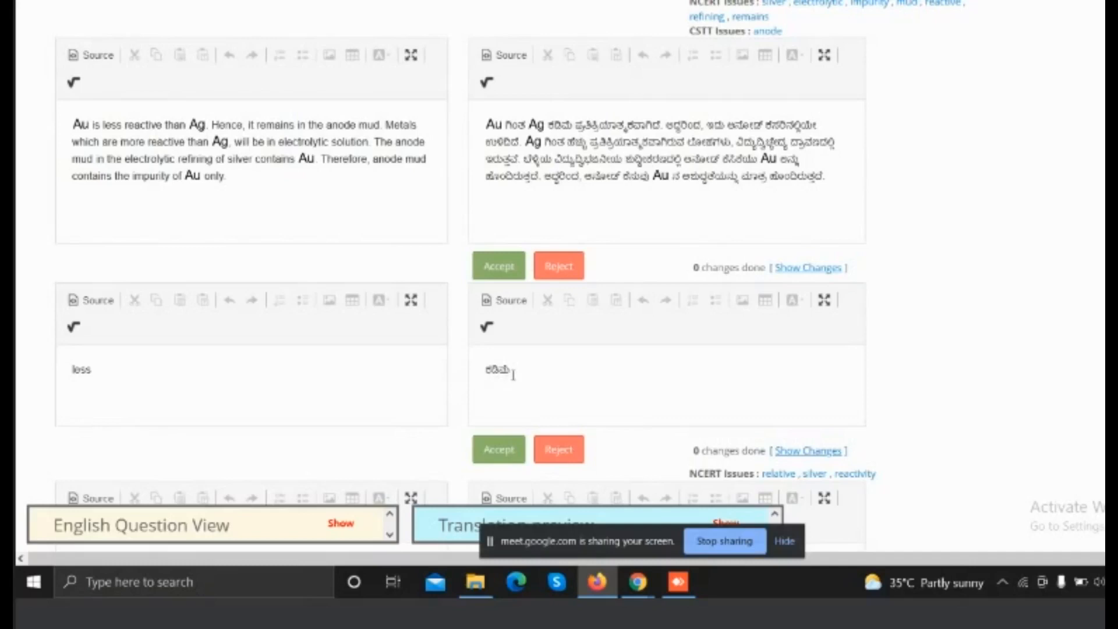
pyautogui.click(513, 280)
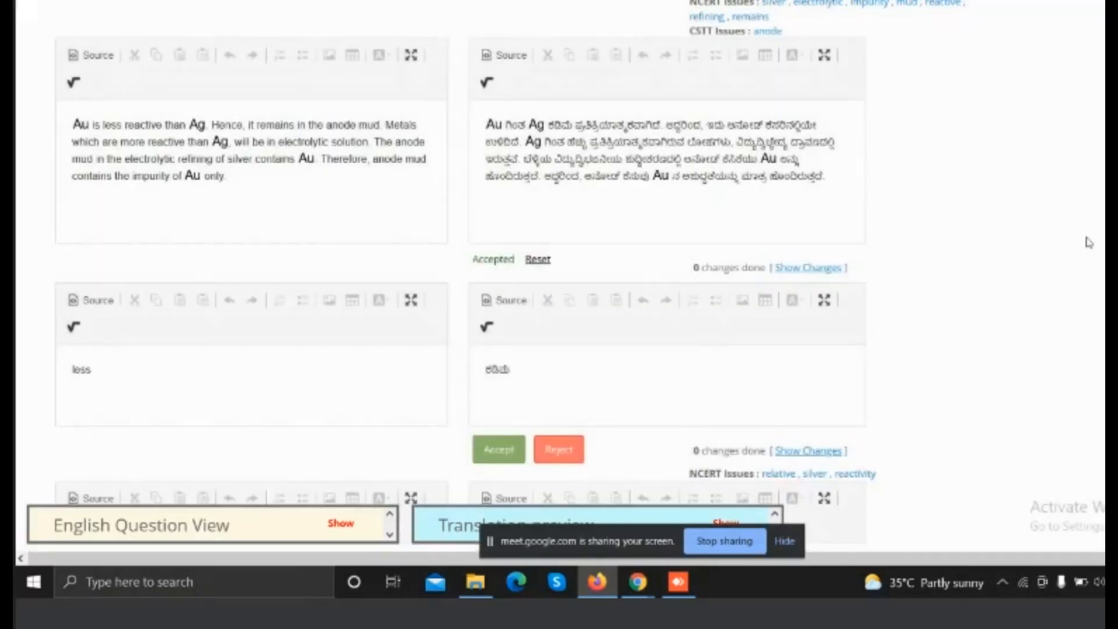
pyautogui.scroll(-5, 661, 355)
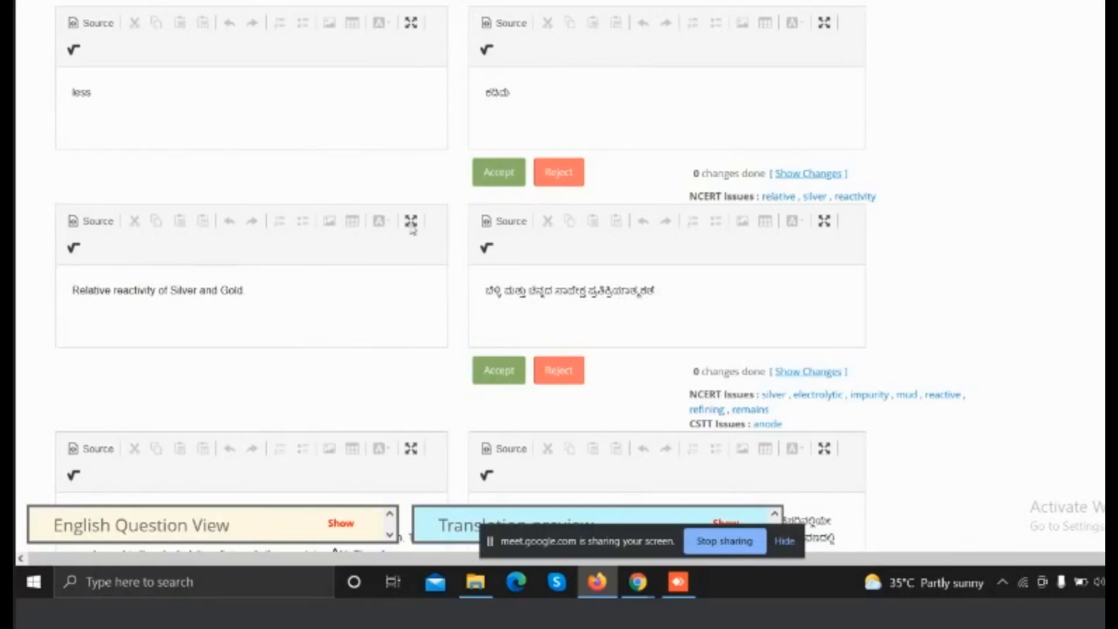
pyautogui.click(494, 186)
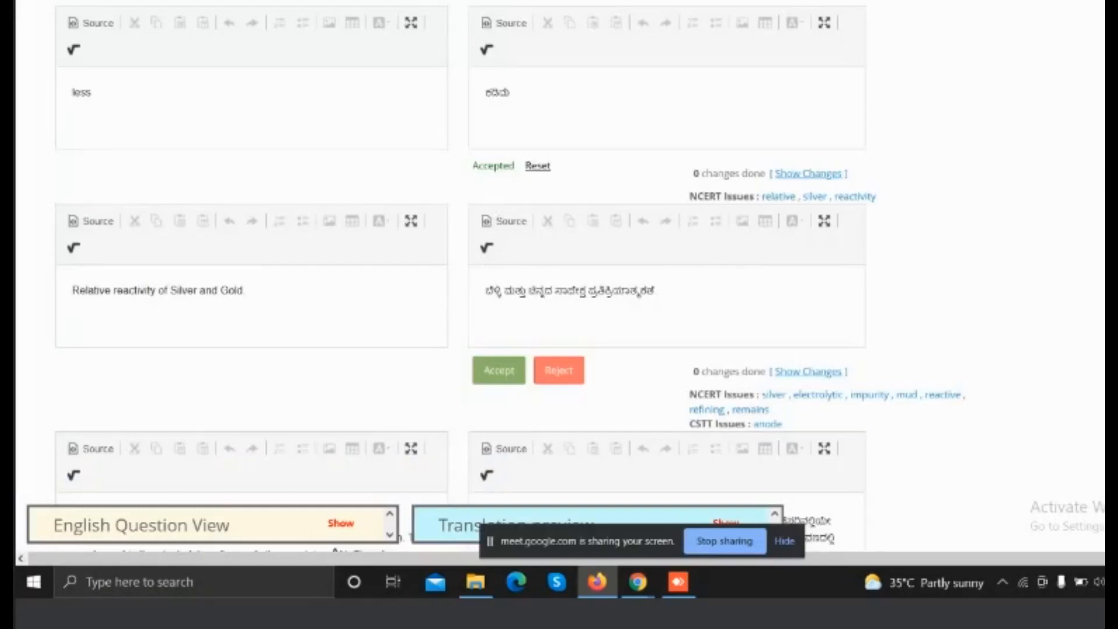
pyautogui.scroll(-4, 660, 348)
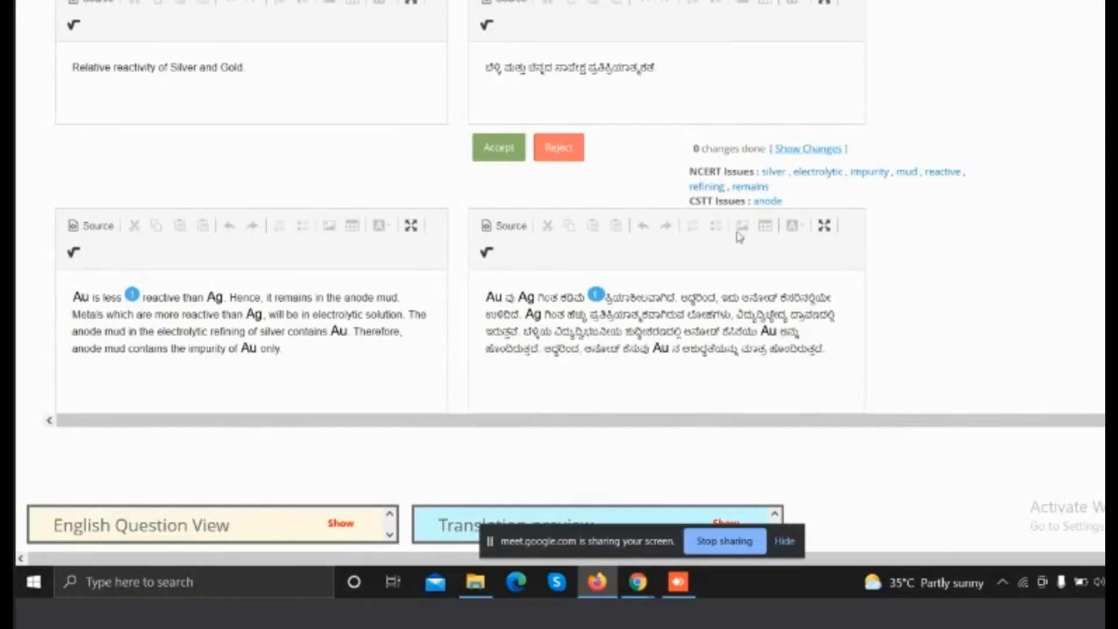
pyautogui.click(500, 152)
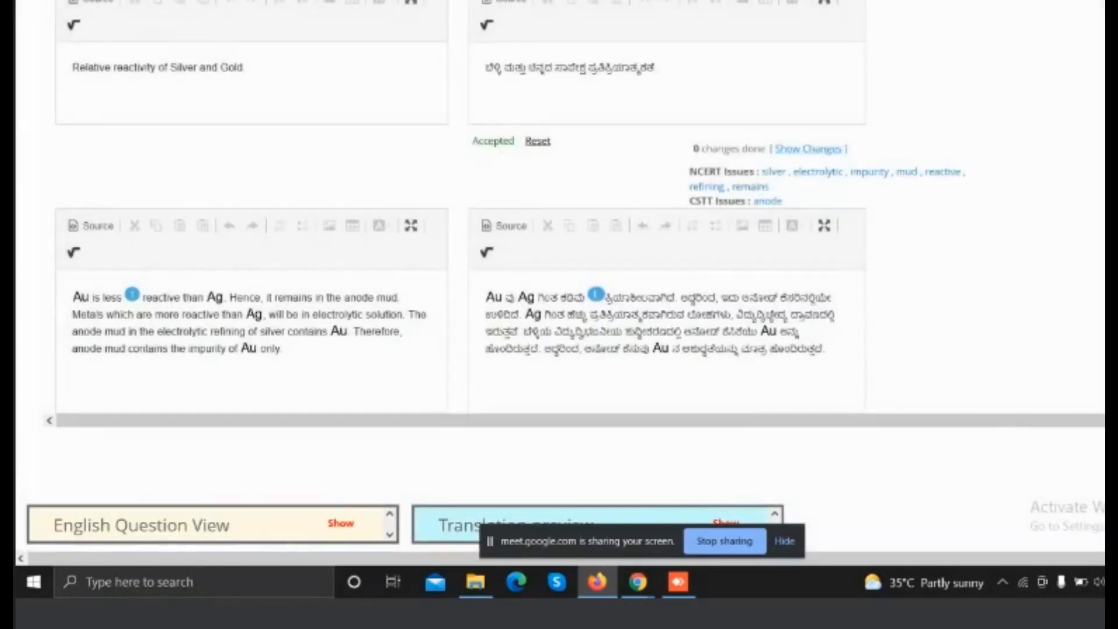
# - Review the full anode-mud question in the review modal and confirm to save it
pyautogui.click(808, 149)
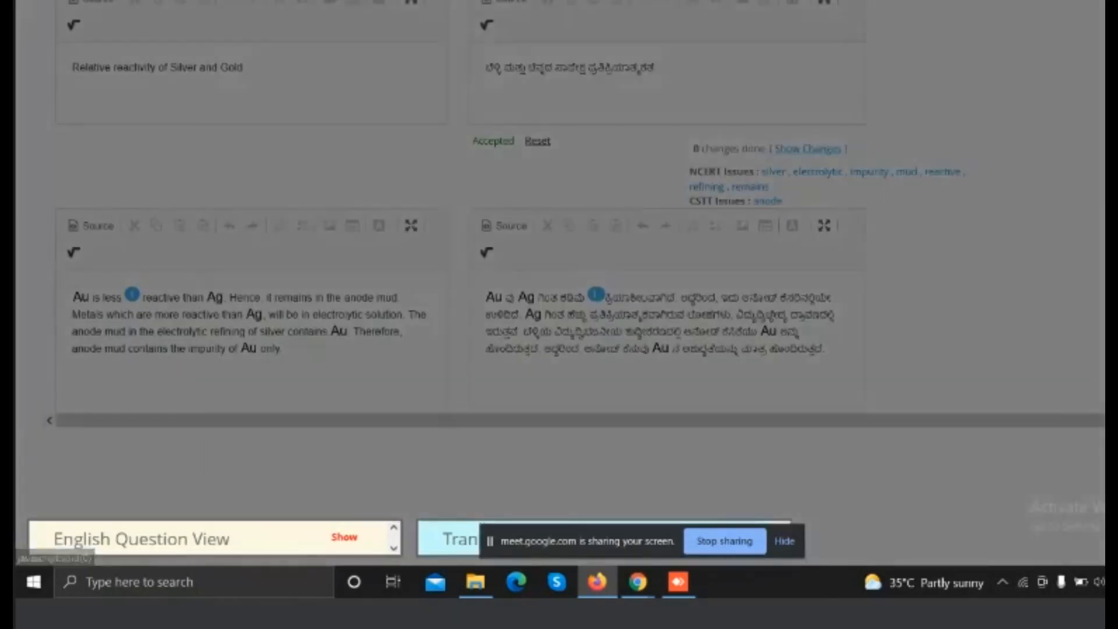
pyautogui.scroll(-5, 791, 563)
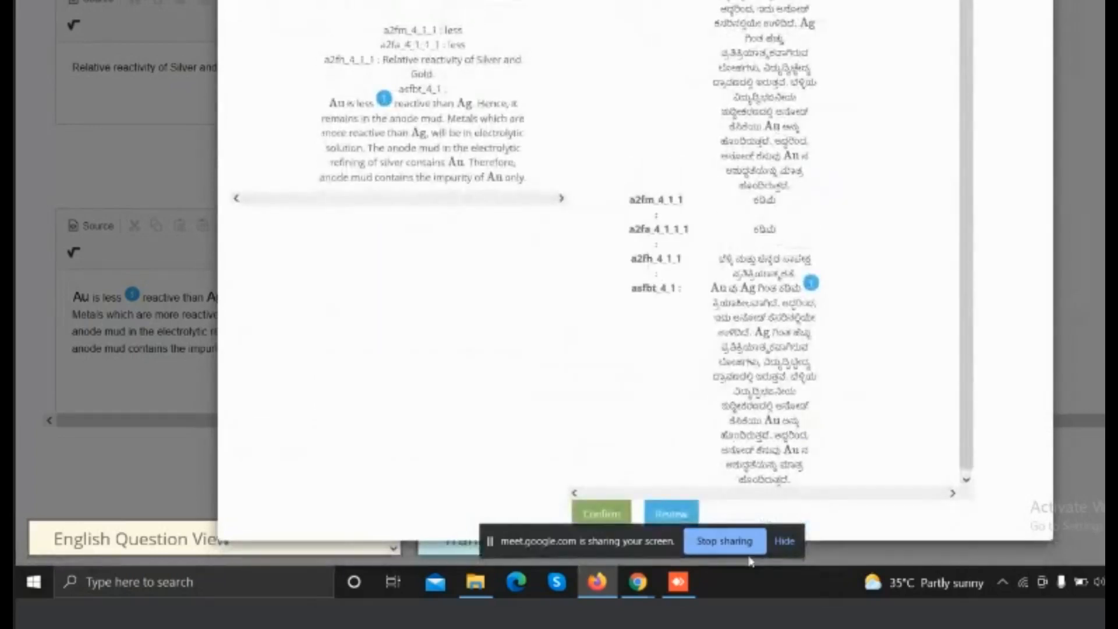
pyautogui.click(598, 519)
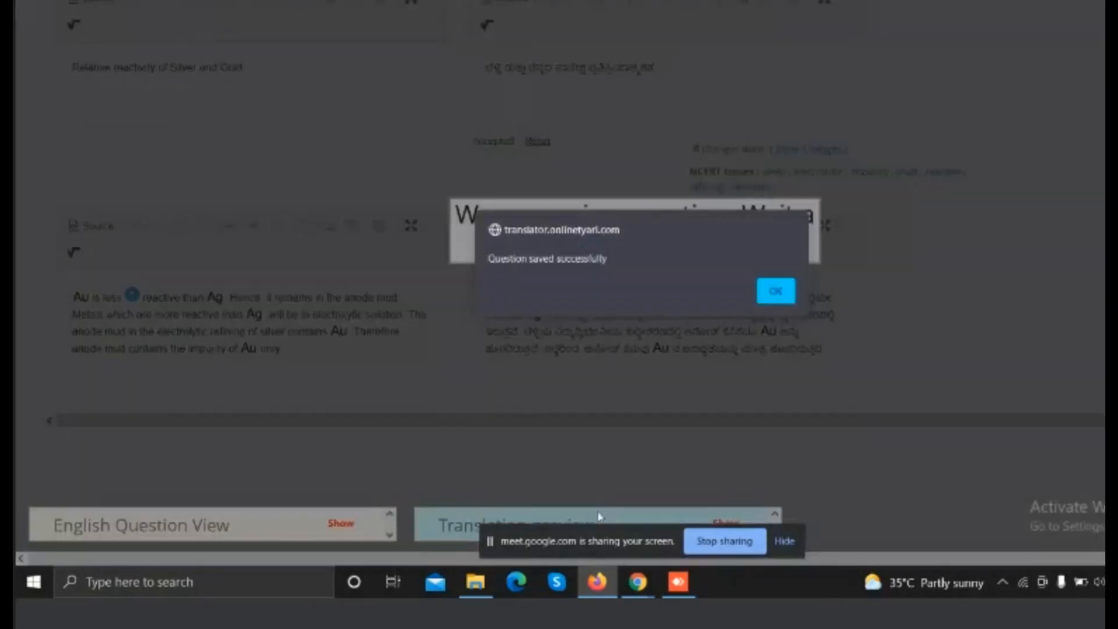
# - Dismiss the 'Question saved successfully' alert and return to the Document List
pyautogui.click(777, 290)
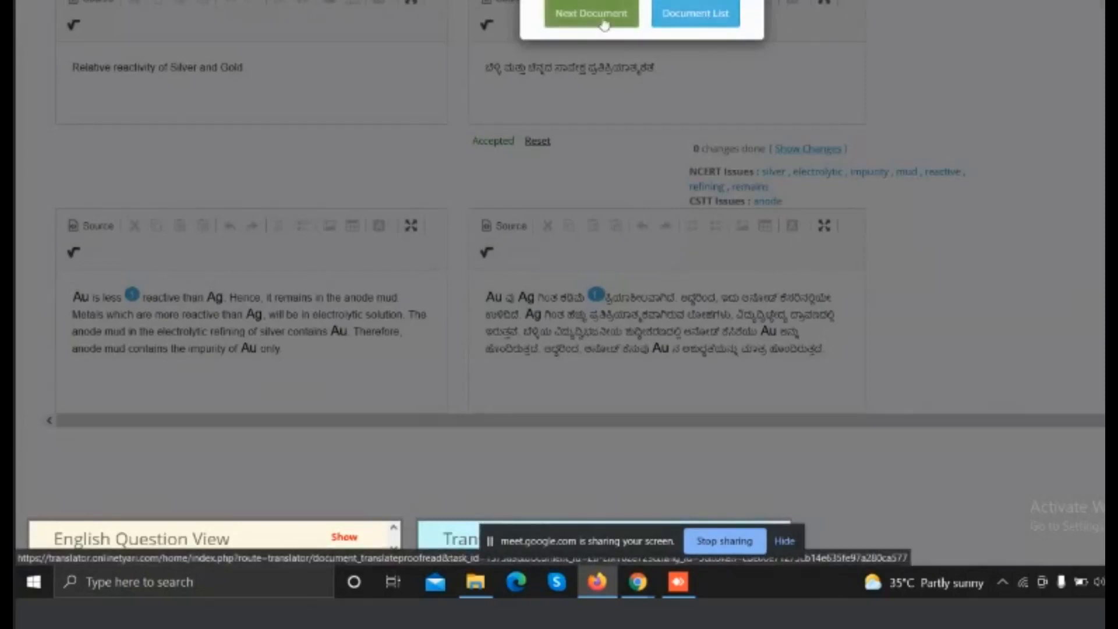
pyautogui.click(675, 24)
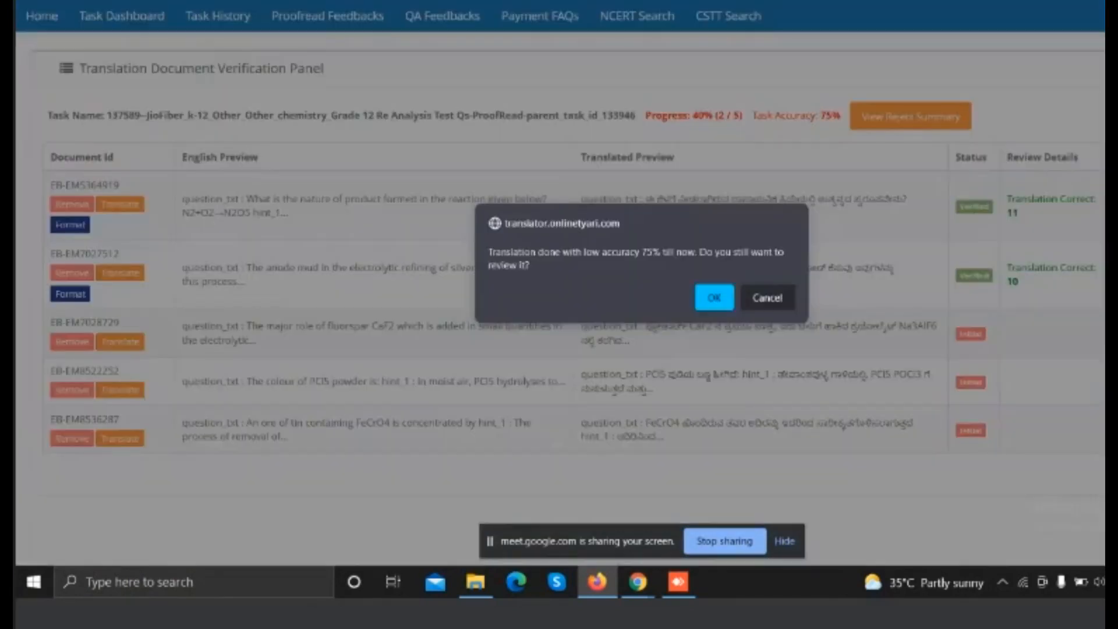
# - Proceed past the low-accuracy warning to proofread fluorspar document EB-EM7028729
pyautogui.click(715, 298)
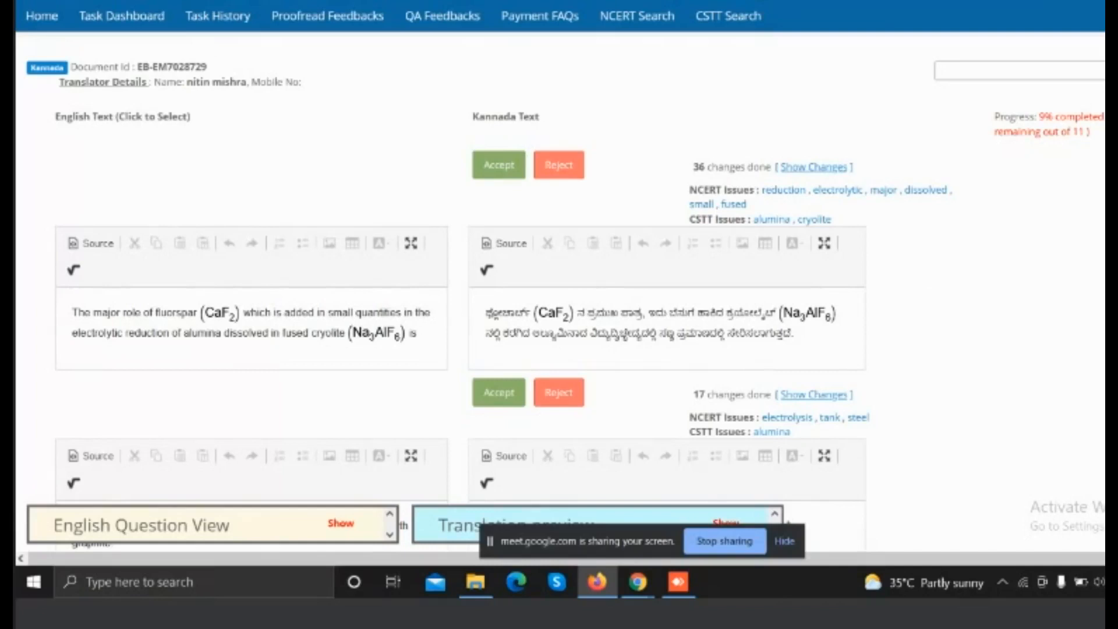
pyautogui.scroll(-4, 559, 291)
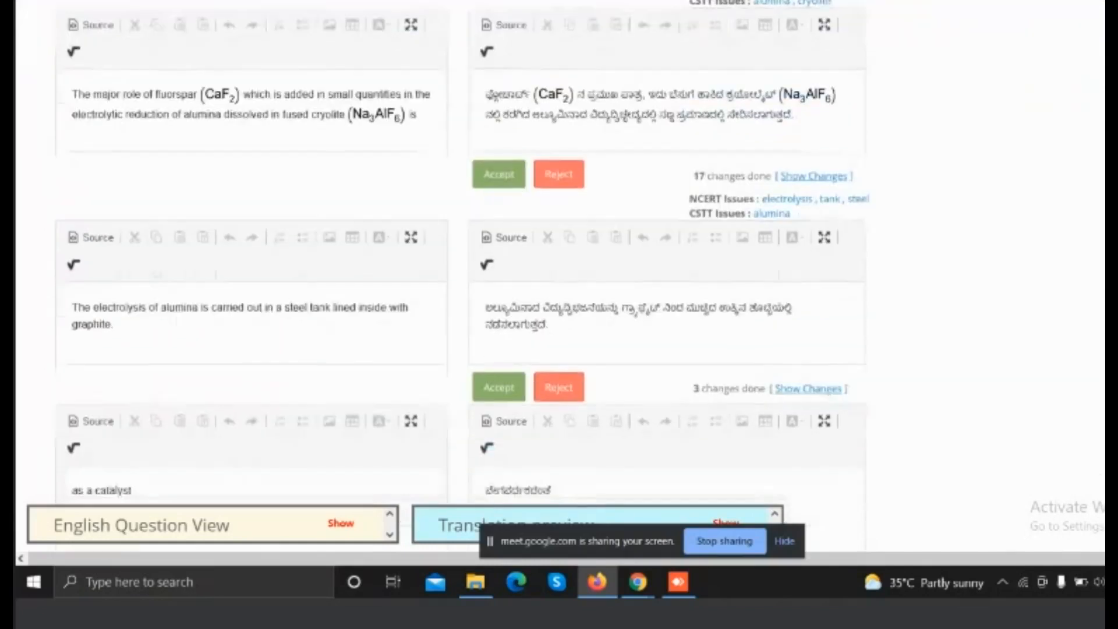
pyautogui.scroll(3, 559, 291)
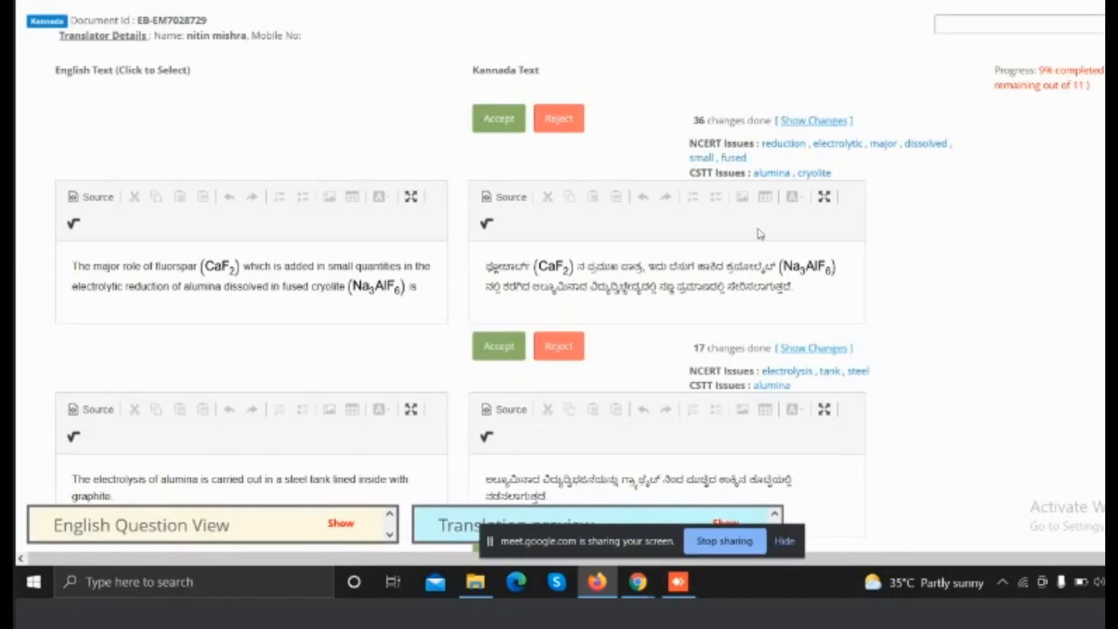
# - Reject the first fluorspar sentence and retype 'fluorspar' before (CaF2), erasing back to 'fl' to respell
pyautogui.click(557, 119)
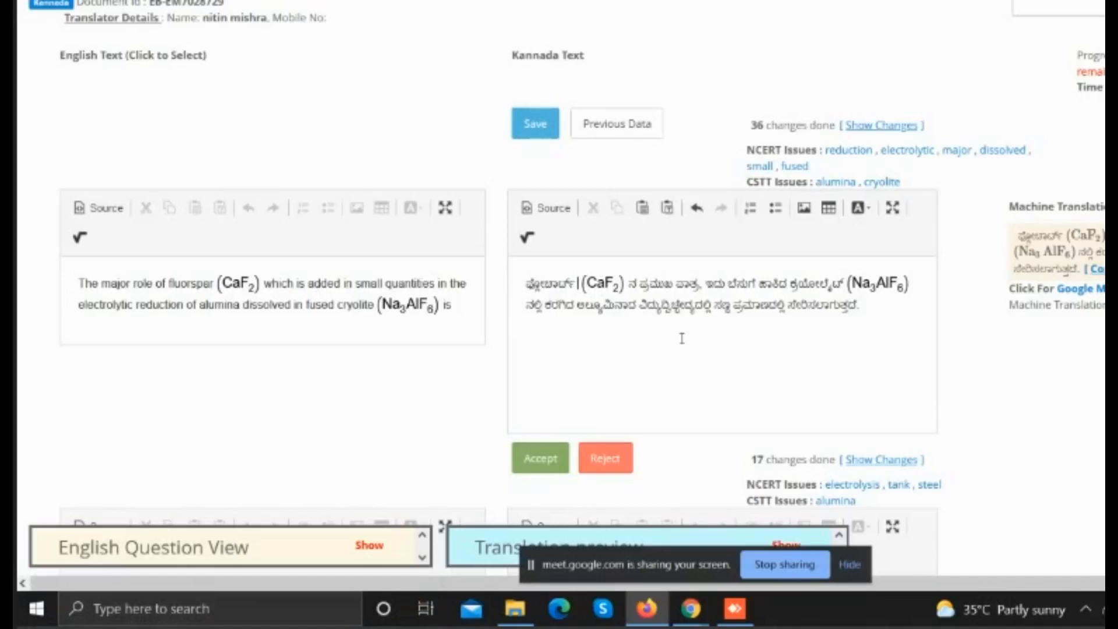
pyautogui.write('fl')
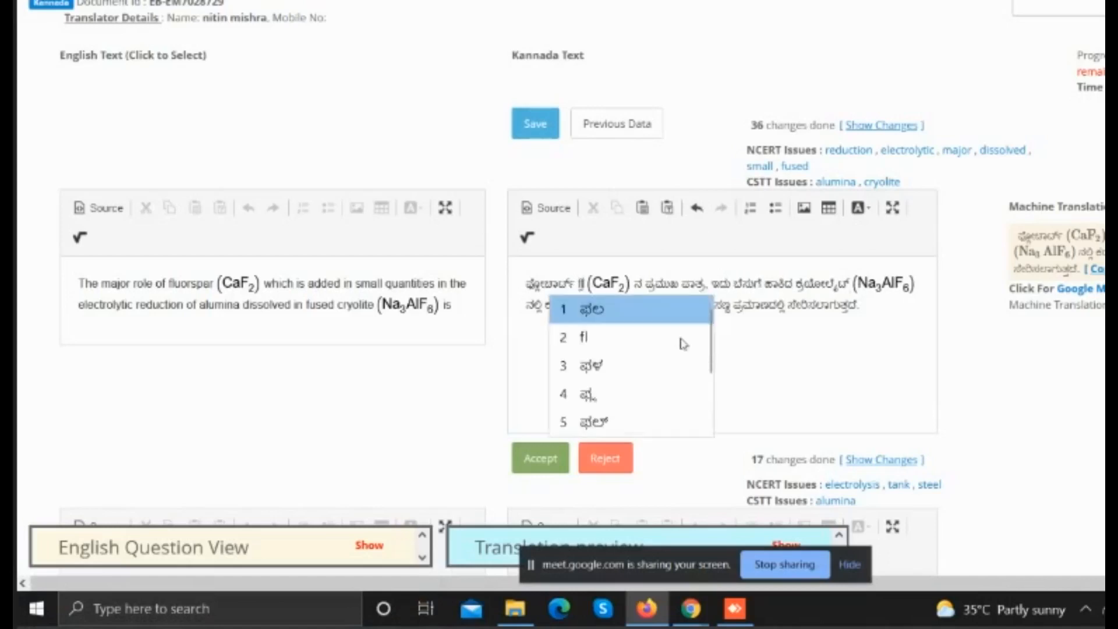
pyautogui.write('uor')
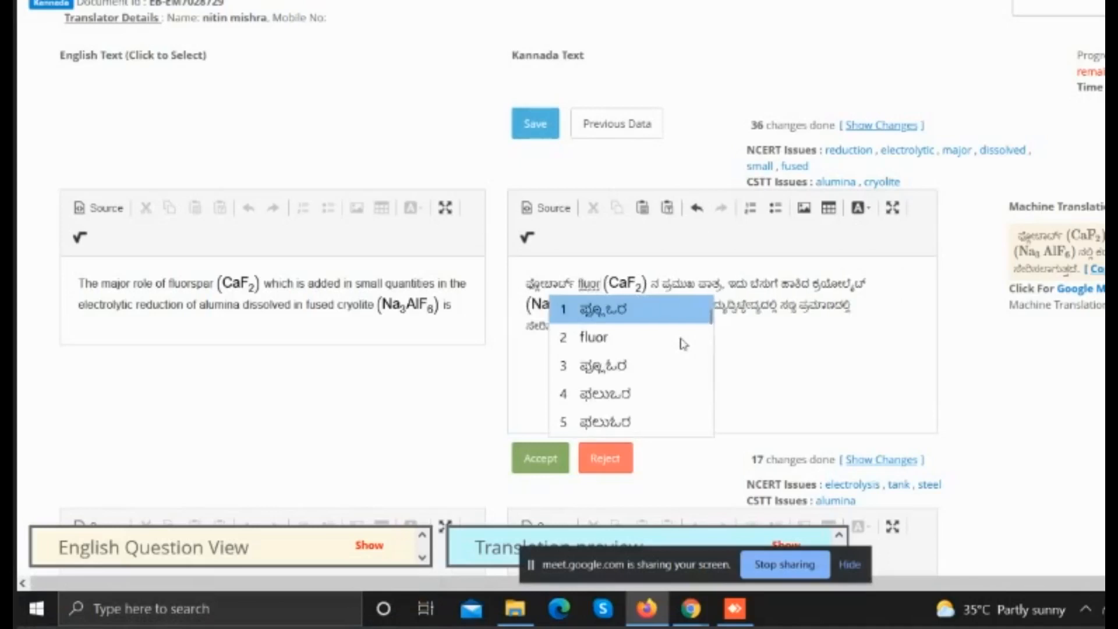
pyautogui.write('spar')
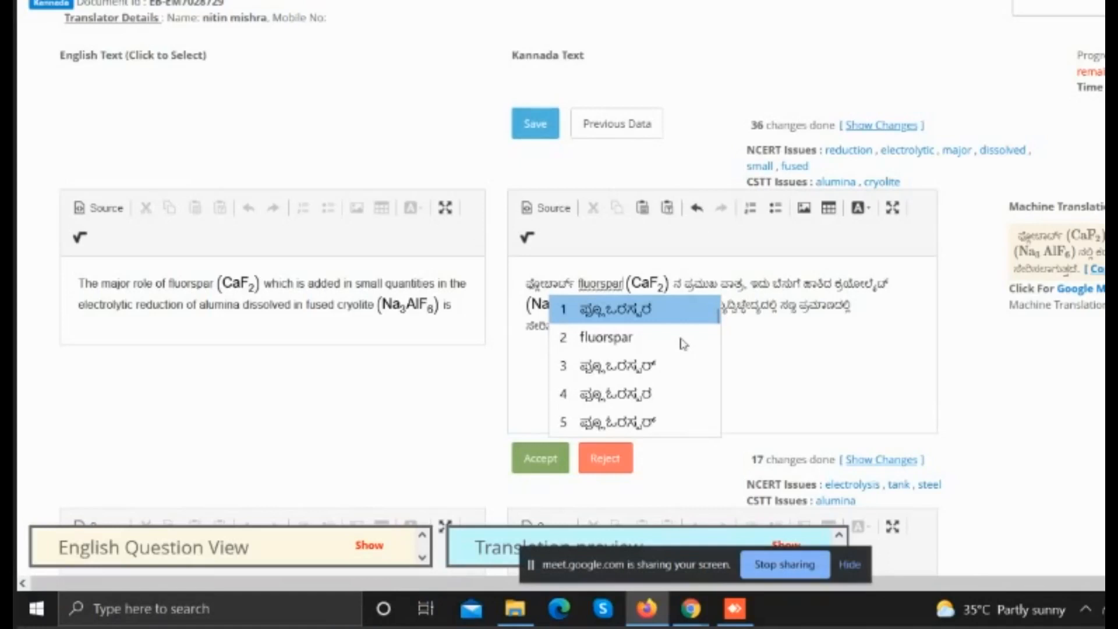
pyautogui.press('BackSpace')
pyautogui.press('BackSpace')
pyautogui.press('BackSpace')
pyautogui.press('BackSpace')
pyautogui.press('BackSpace')
pyautogui.press('BackSpace')
pyautogui.press('BackSpace')
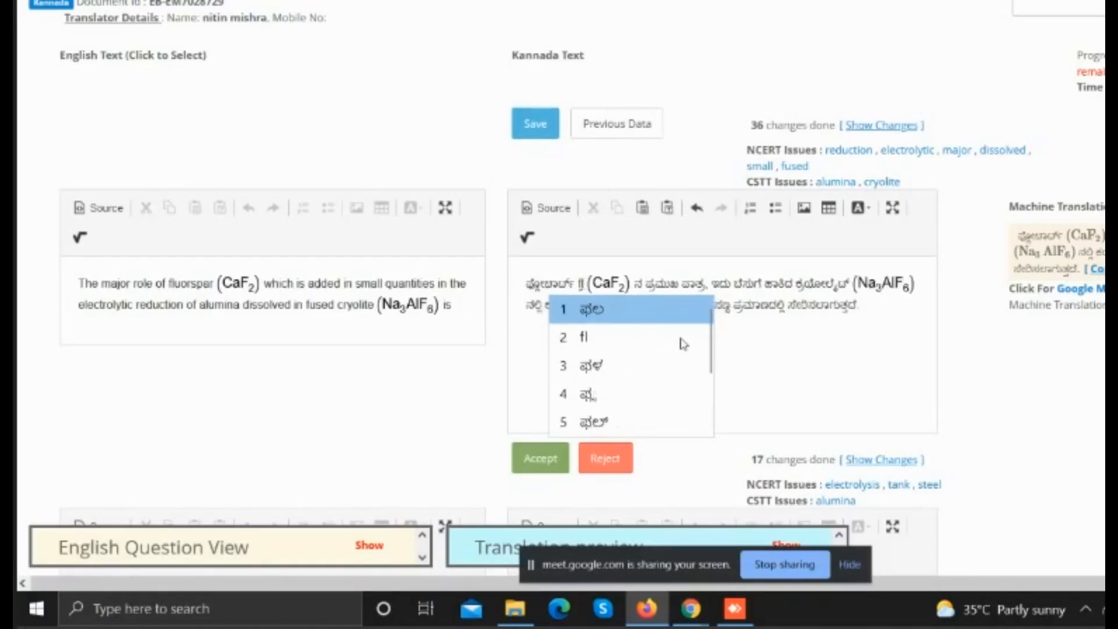
pyautogui.write('oor')
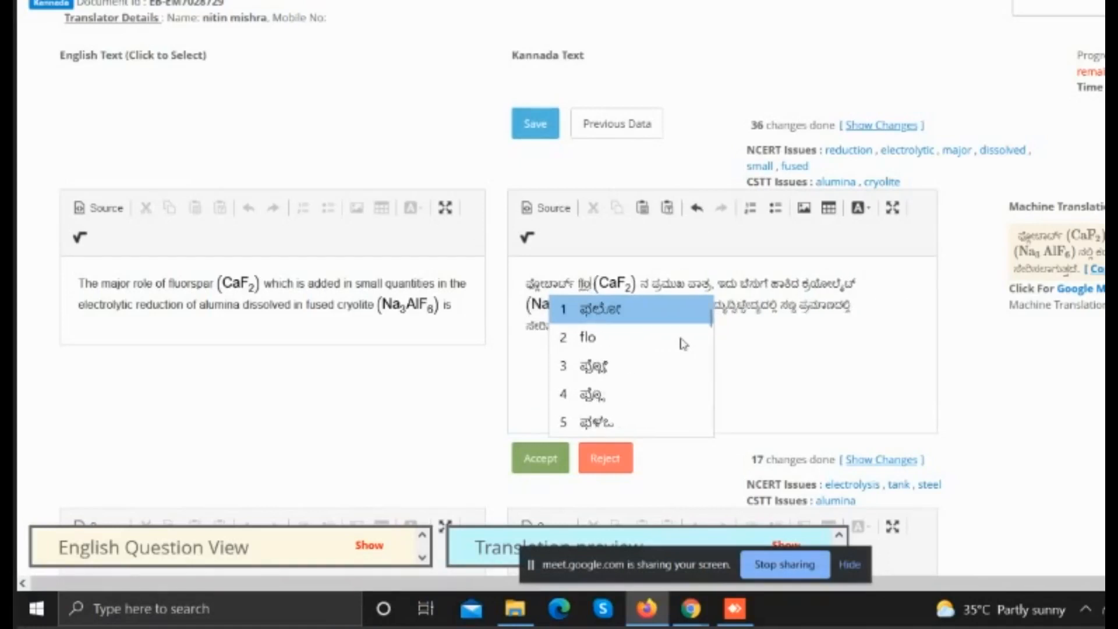
pyautogui.write('spar')
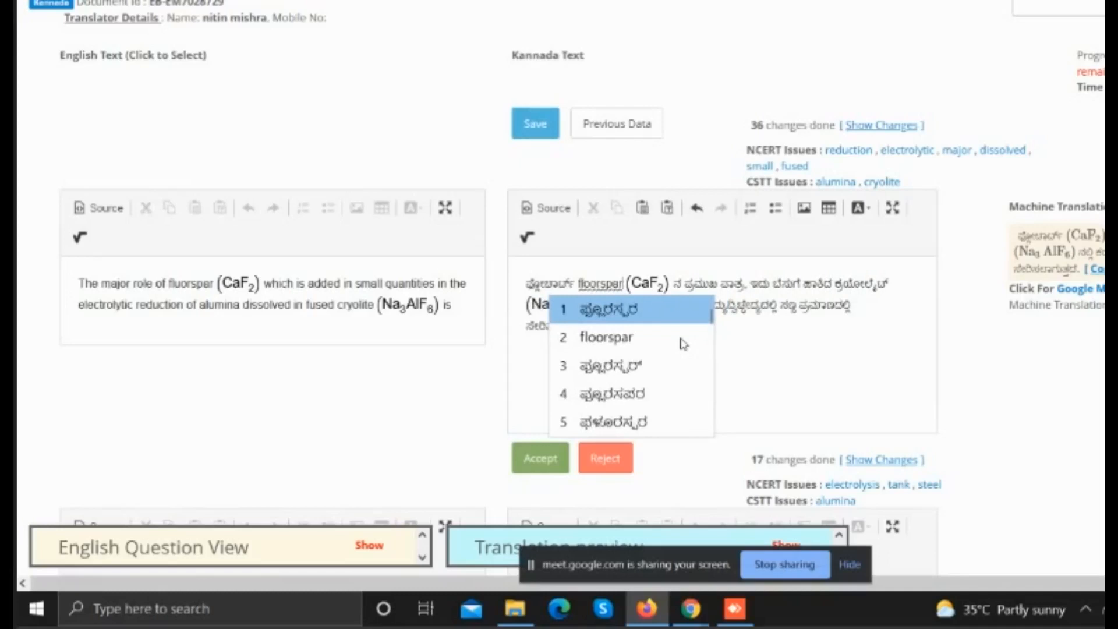
pyautogui.press('BackSpace')
pyautogui.press('BackSpace')
pyautogui.press('BackSpace')
pyautogui.press('BackSpace')
pyautogui.press('BackSpace')
pyautogui.press('BackSpace')
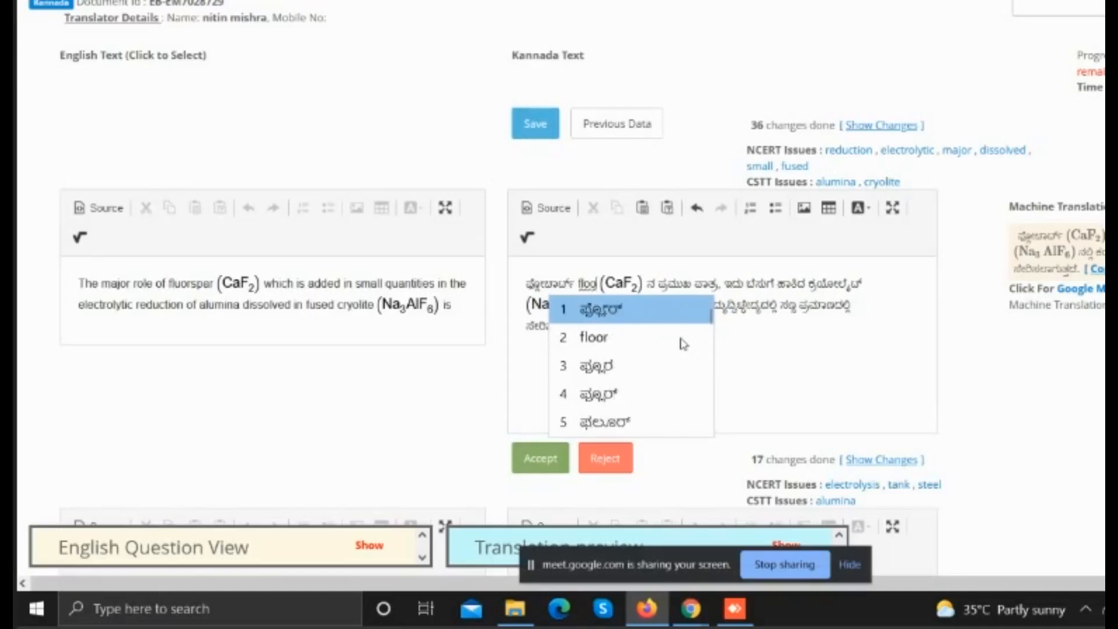
pyautogui.press('BackSpace')
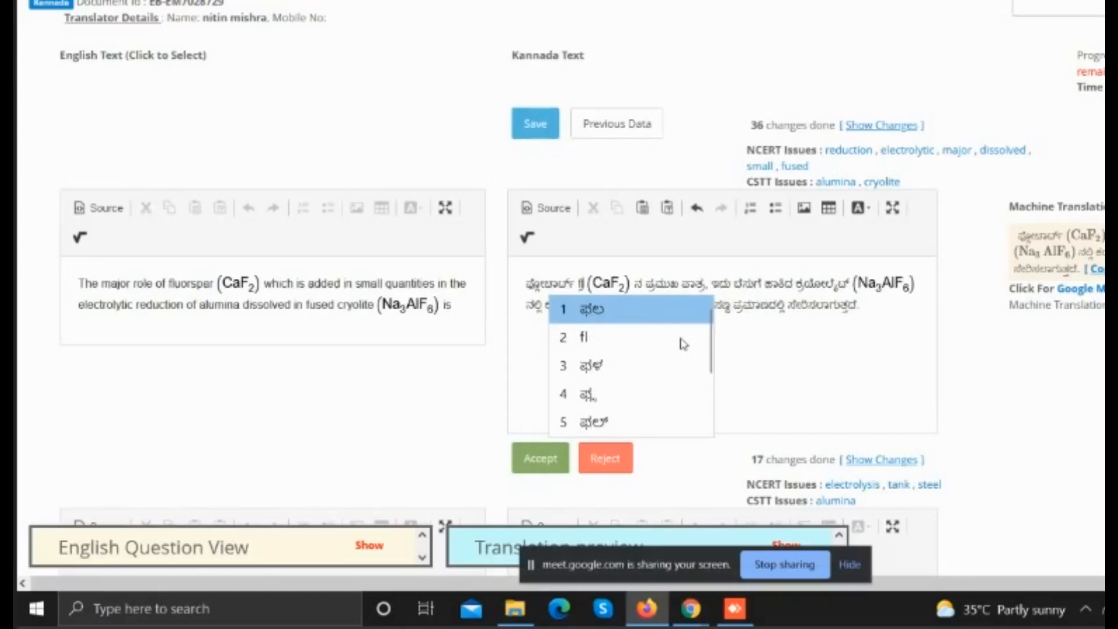
# - Retry spellings 'ore', 'wre' and 'or' after 'fl' in the Kannada fluorspar word
pyautogui.write('ore')
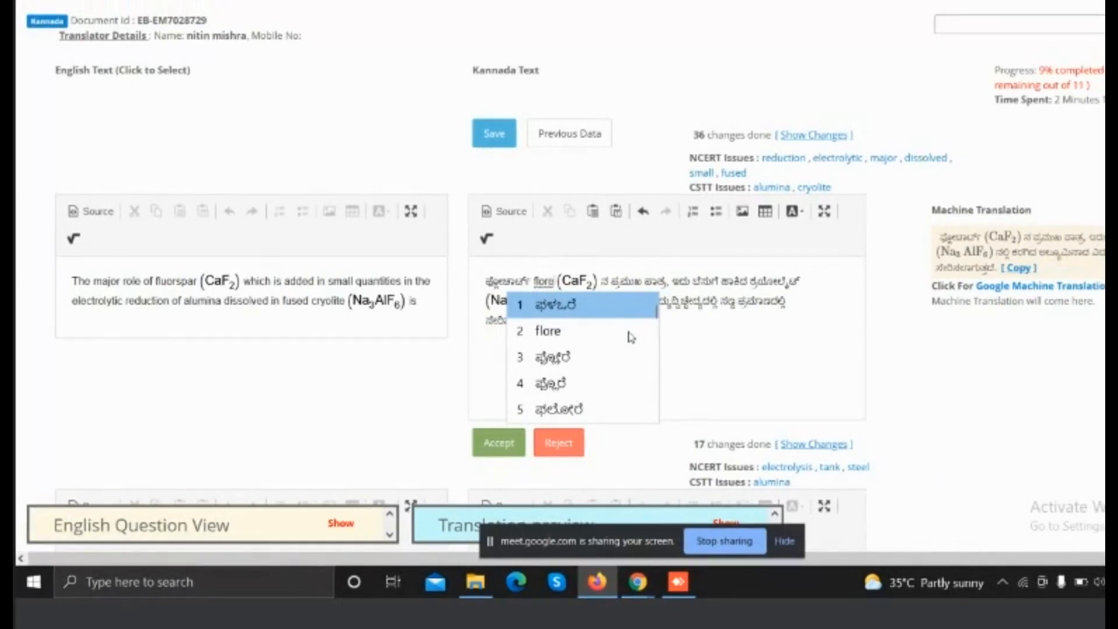
pyautogui.press('BackSpace')
pyautogui.press('BackSpace')
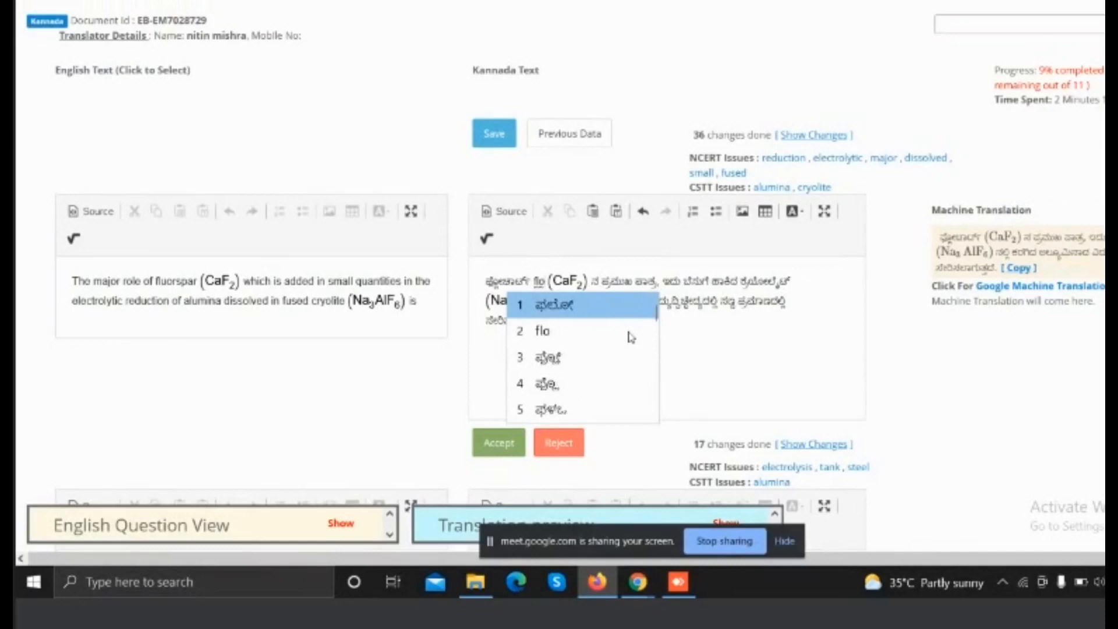
pyautogui.write('wre')
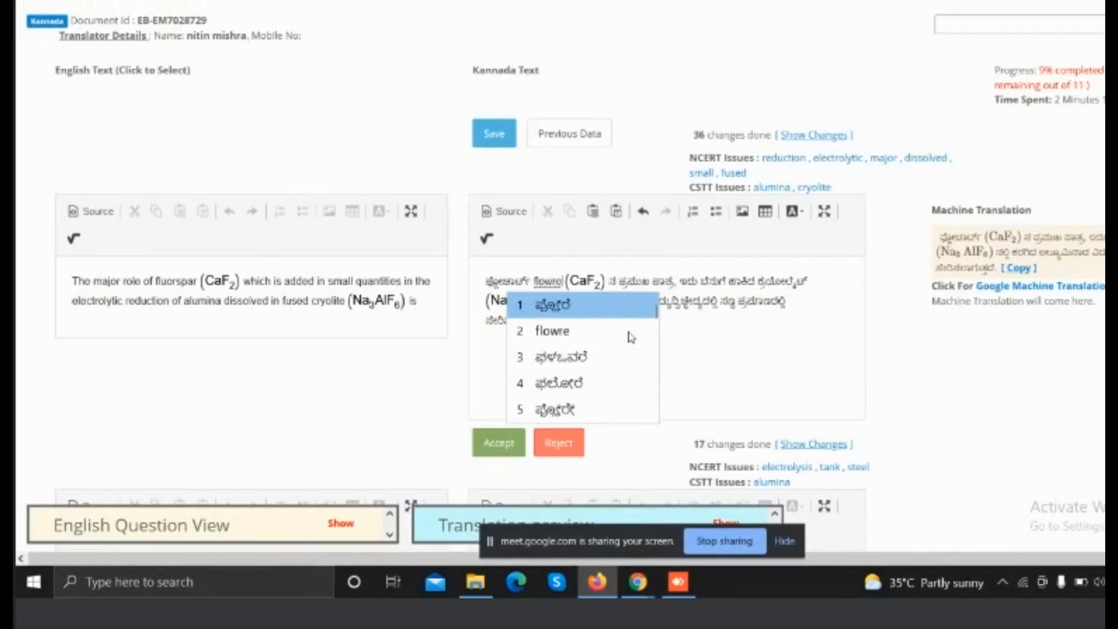
pyautogui.press('BackSpace')
pyautogui.press('BackSpace')
pyautogui.press('BackSpace')
pyautogui.press('BackSpace')
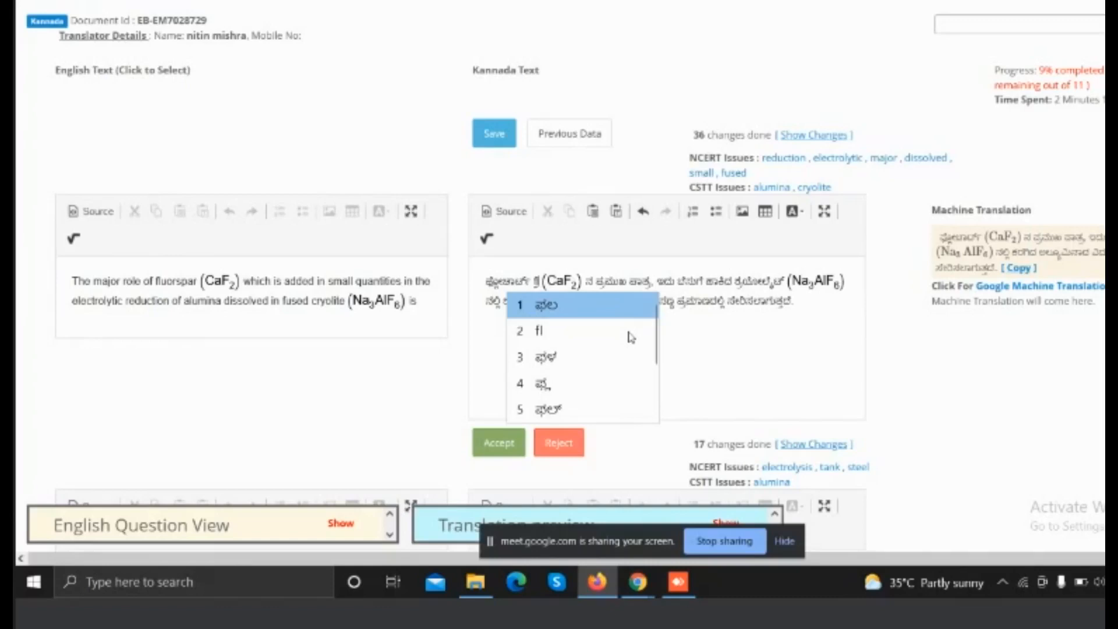
pyautogui.write('o')
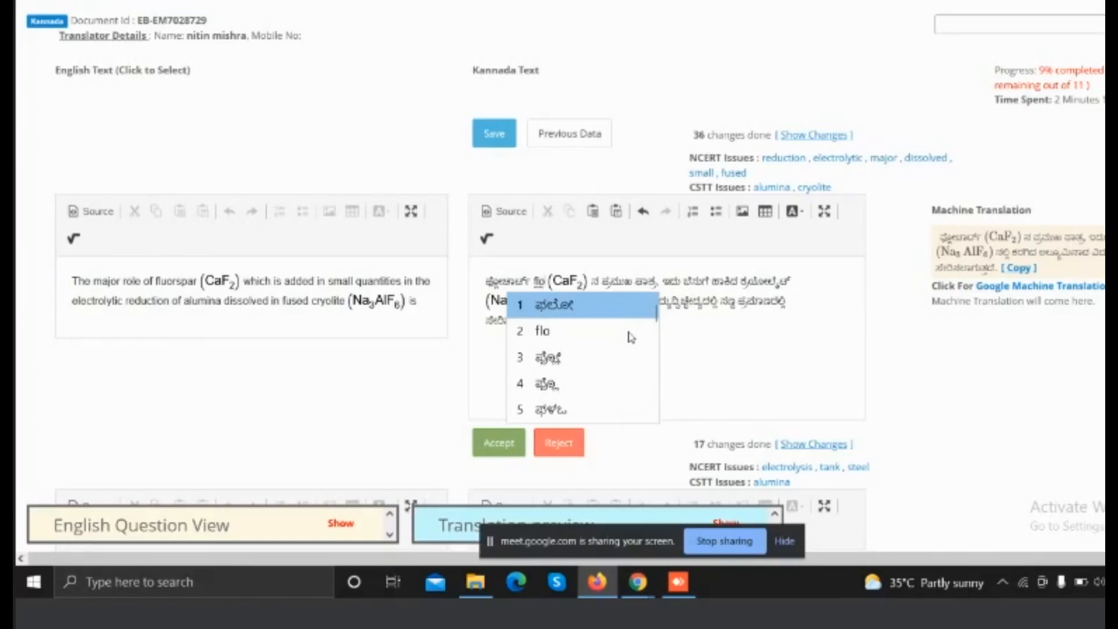
pyautogui.write('r')
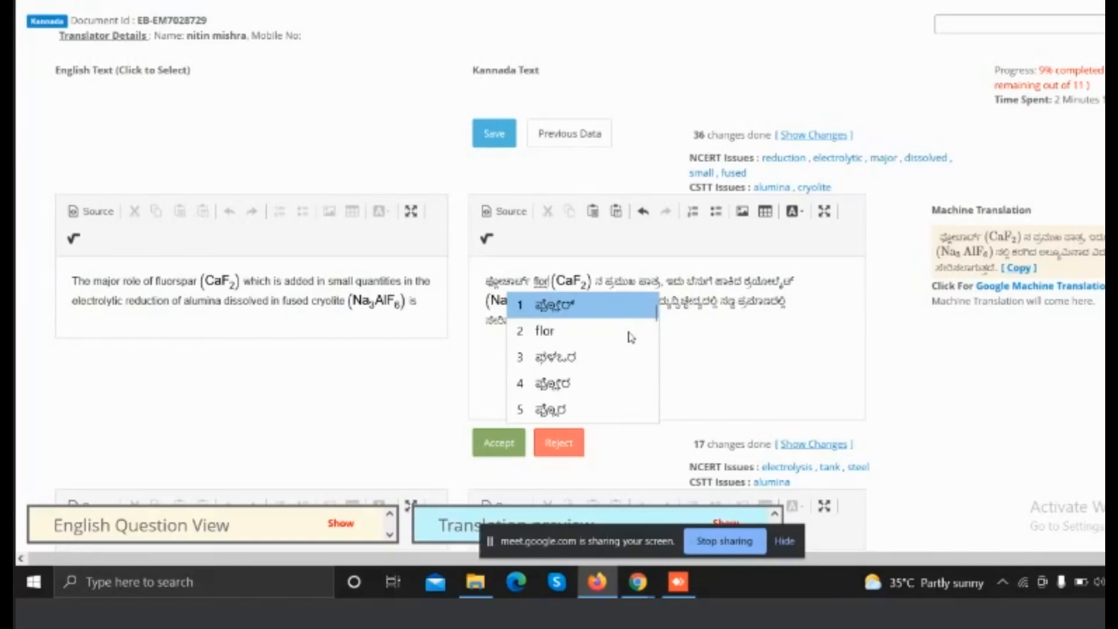
pyautogui.press('BackSpace')
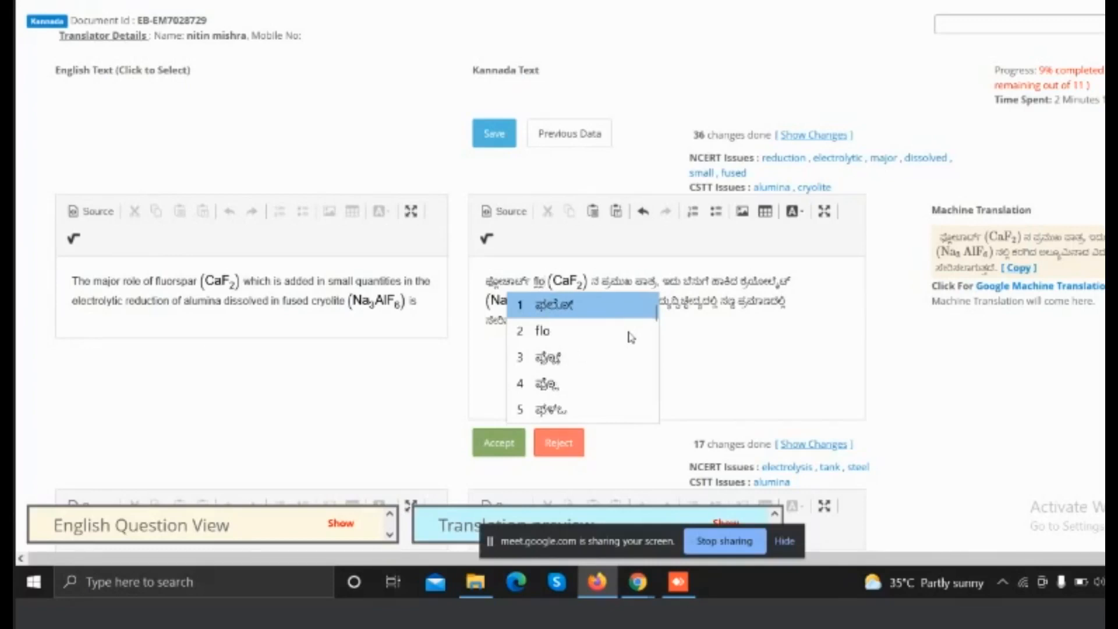
# - Insert the first Kannada suggestion, trim its last two characters, and type 'r' for ರ
pyautogui.write('r')
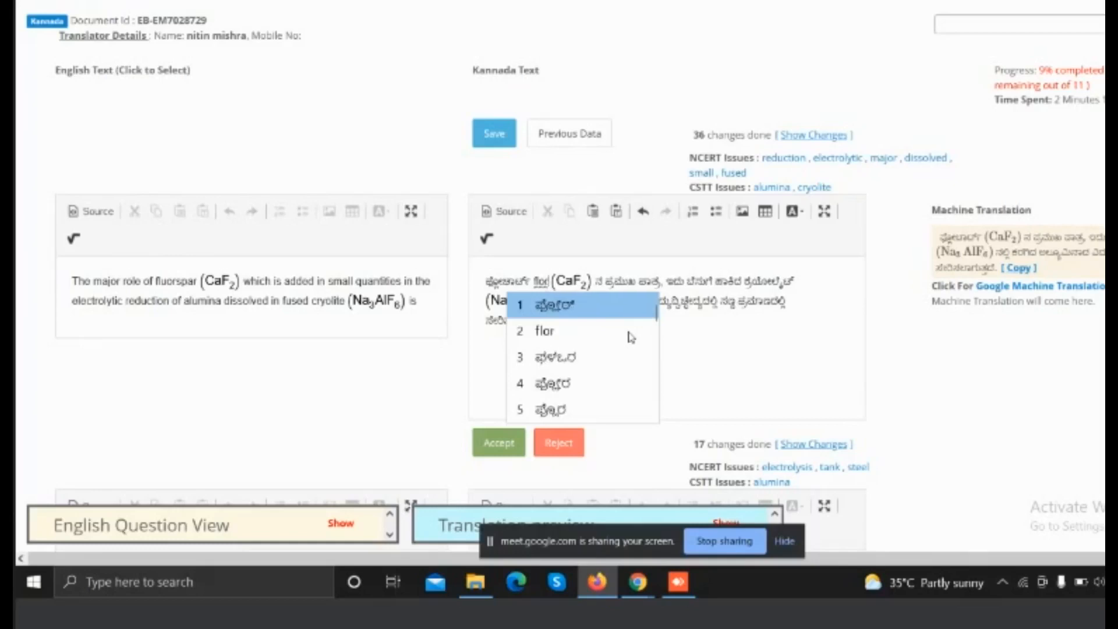
pyautogui.press('space')
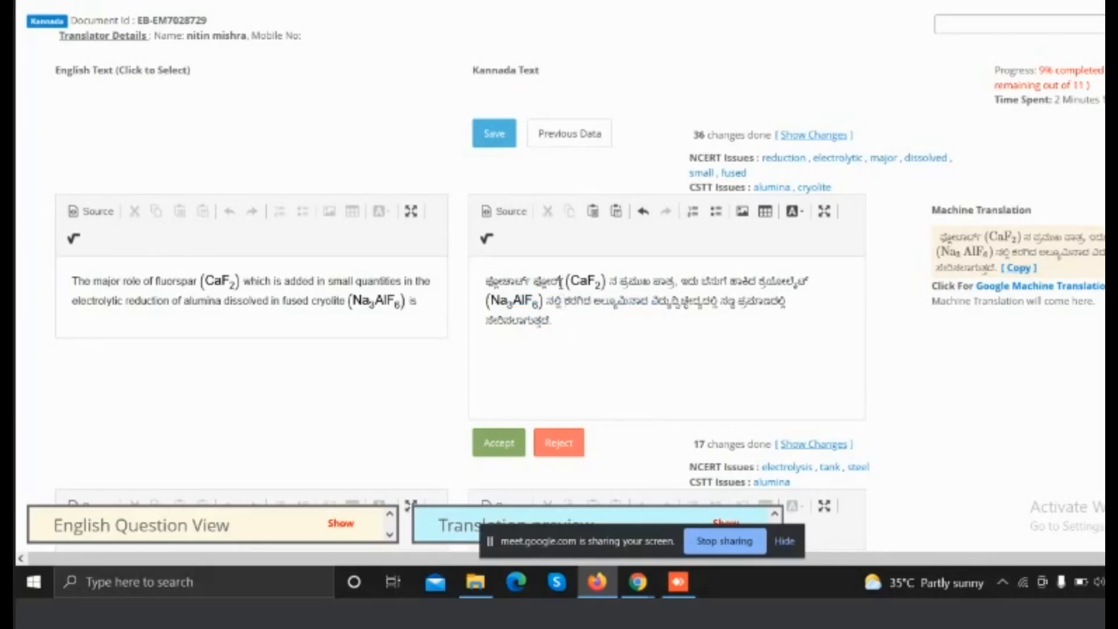
pyautogui.press('BackSpace')
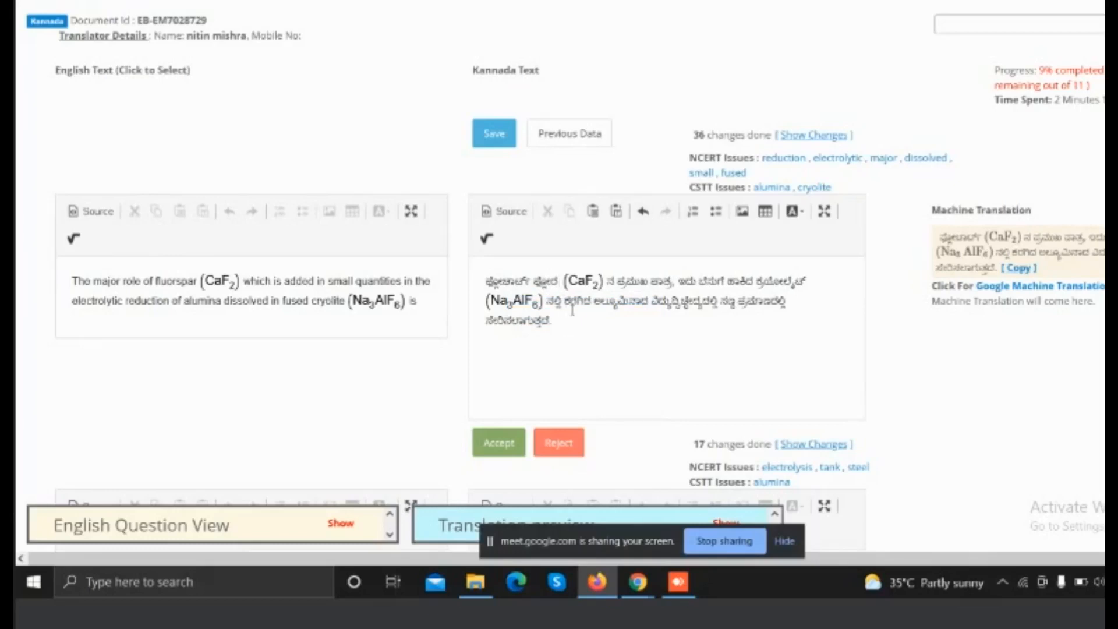
pyautogui.press('BackSpace')
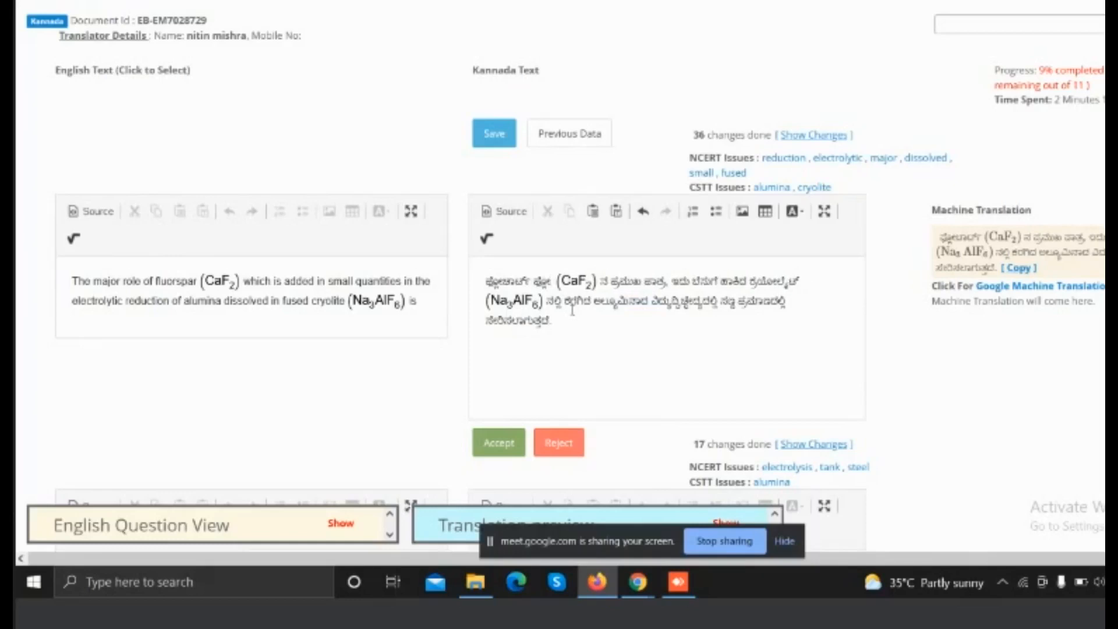
pyautogui.write('r')
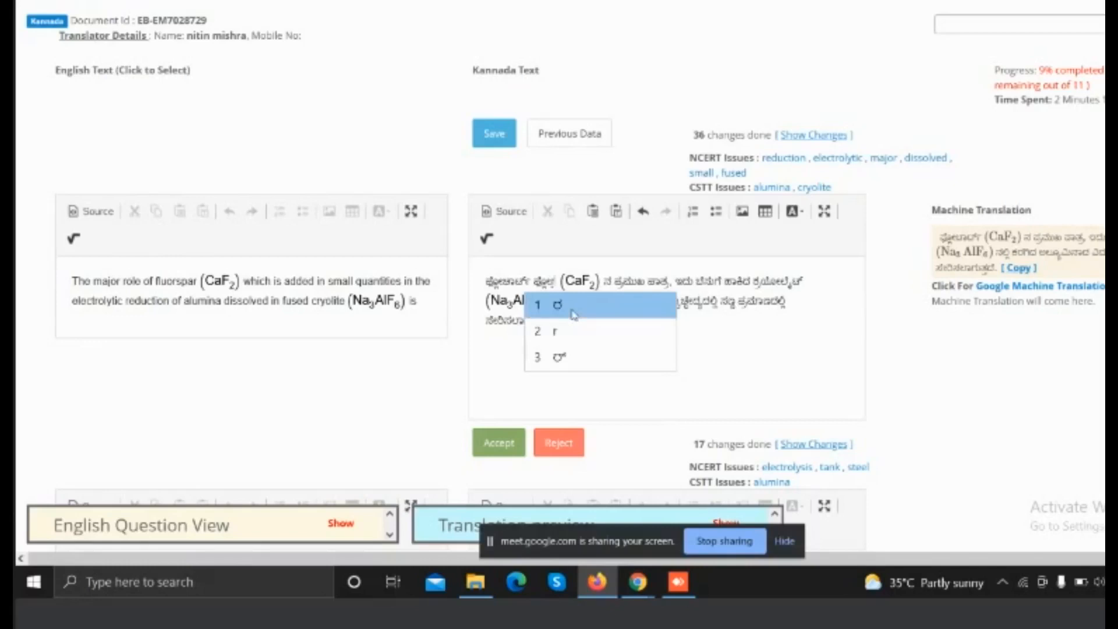
# - Accept the ರ suggestion, then try the 'spar' spelling and trim it back
pyautogui.click(574, 314)
pyautogui.write('spar')
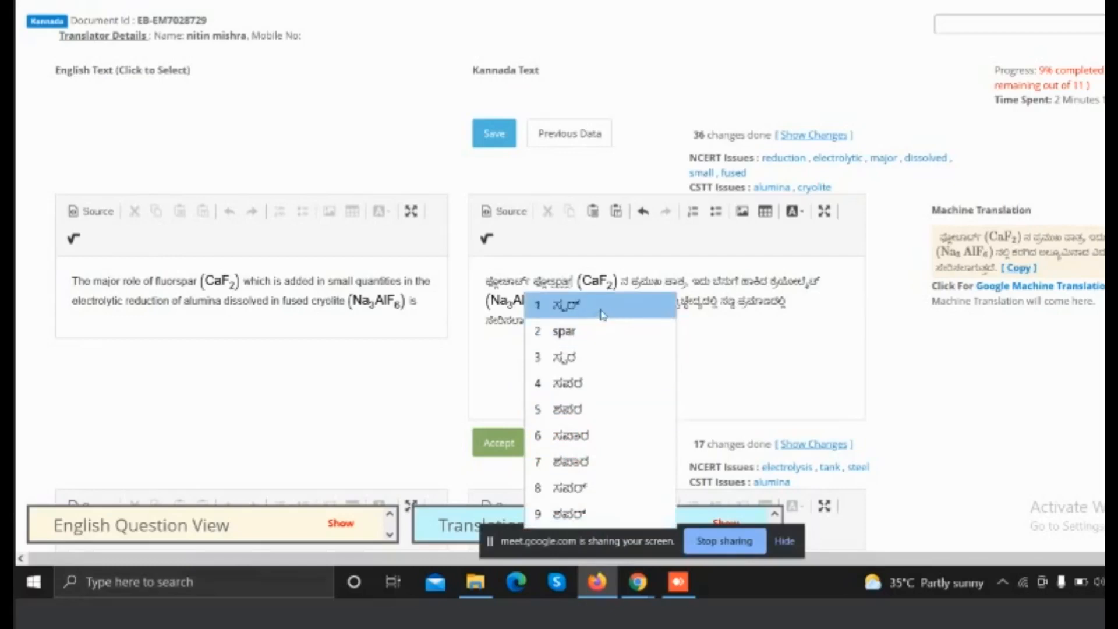
pyautogui.press('BackSpace')
pyautogui.write('ar')
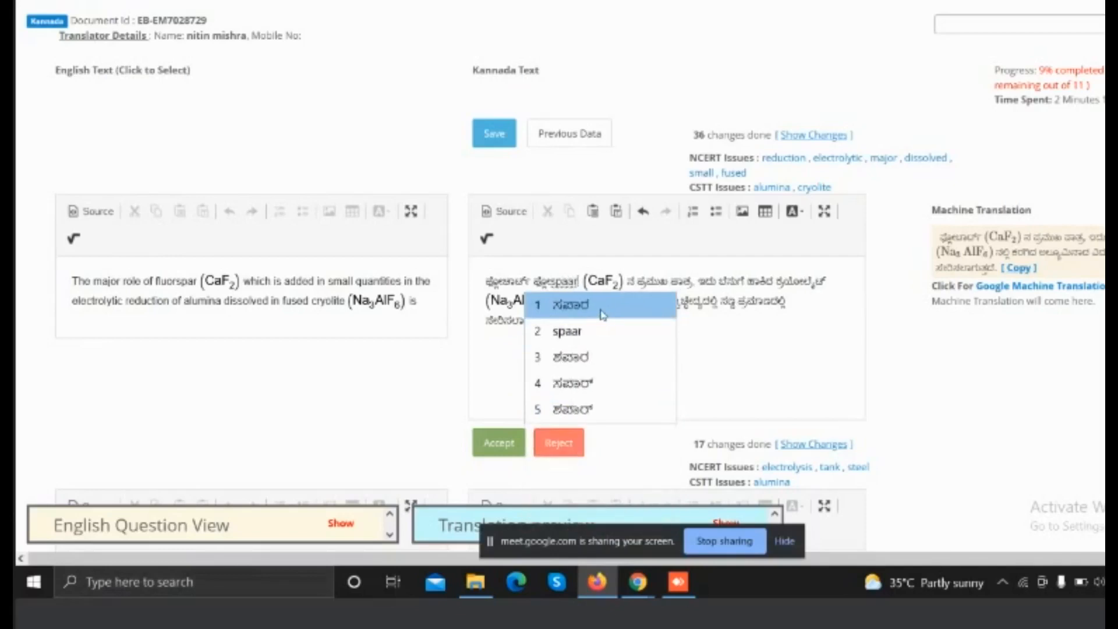
pyautogui.press('BackSpace')
pyautogui.press('BackSpace')
pyautogui.press('BackSpace')
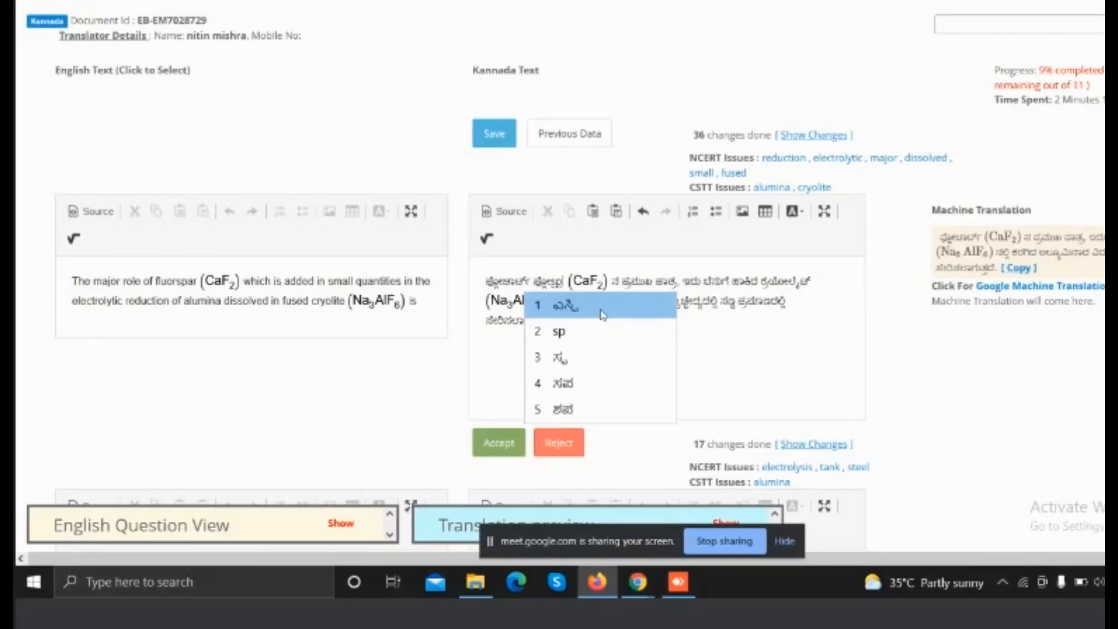
pyautogui.press('BackSpace')
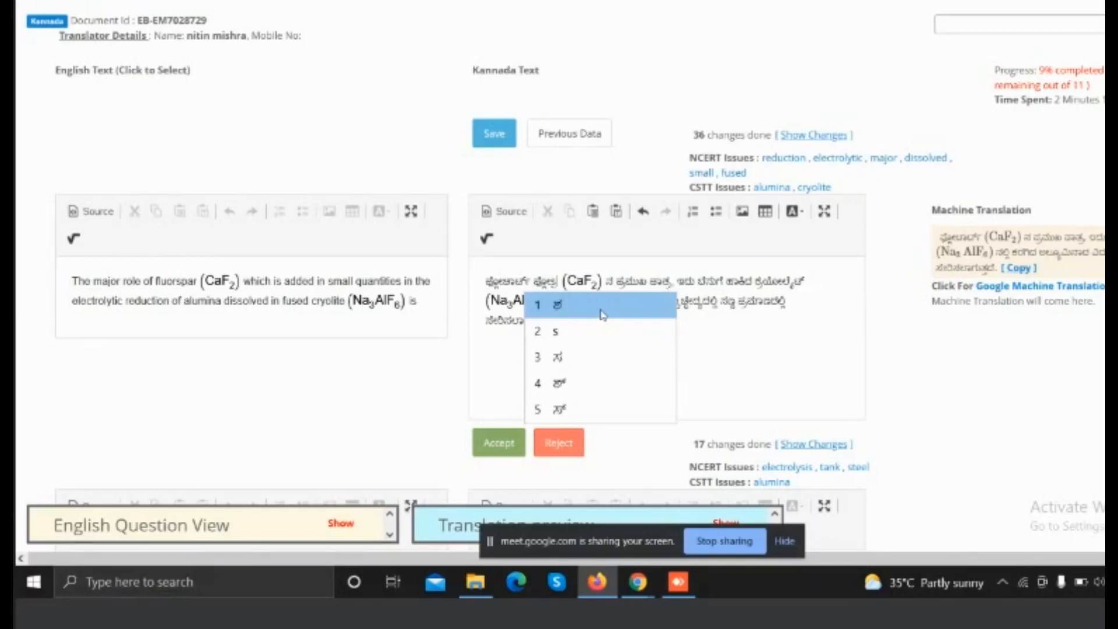
# - Try the 'sfta' and 'sfpar' spellings, then commit the chosen Kannada candidate
pyautogui.write('f')
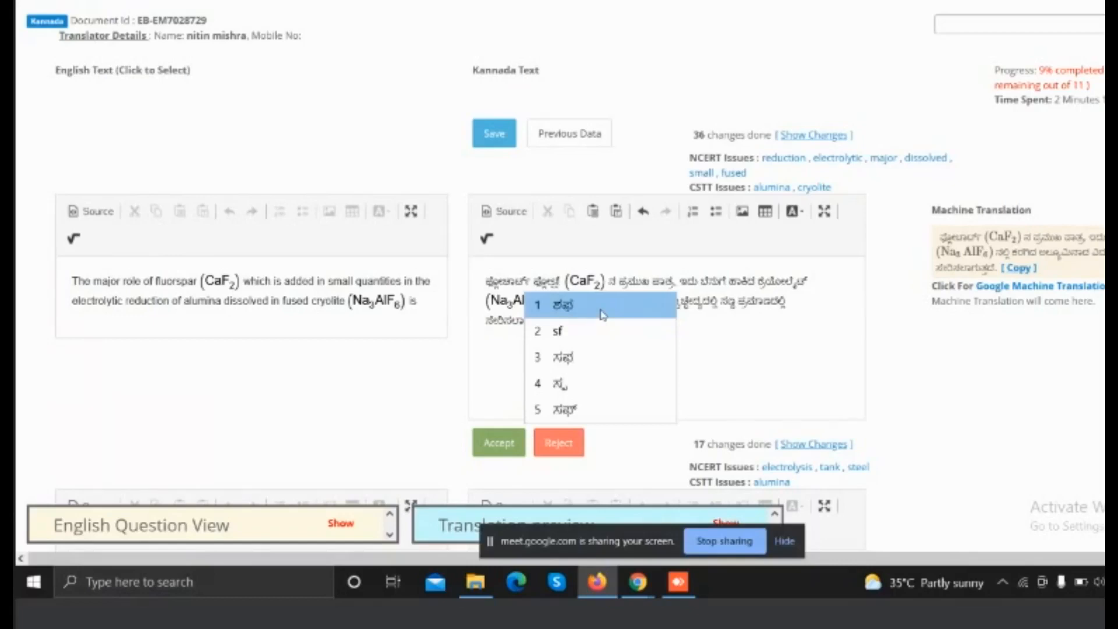
pyautogui.write('ta')
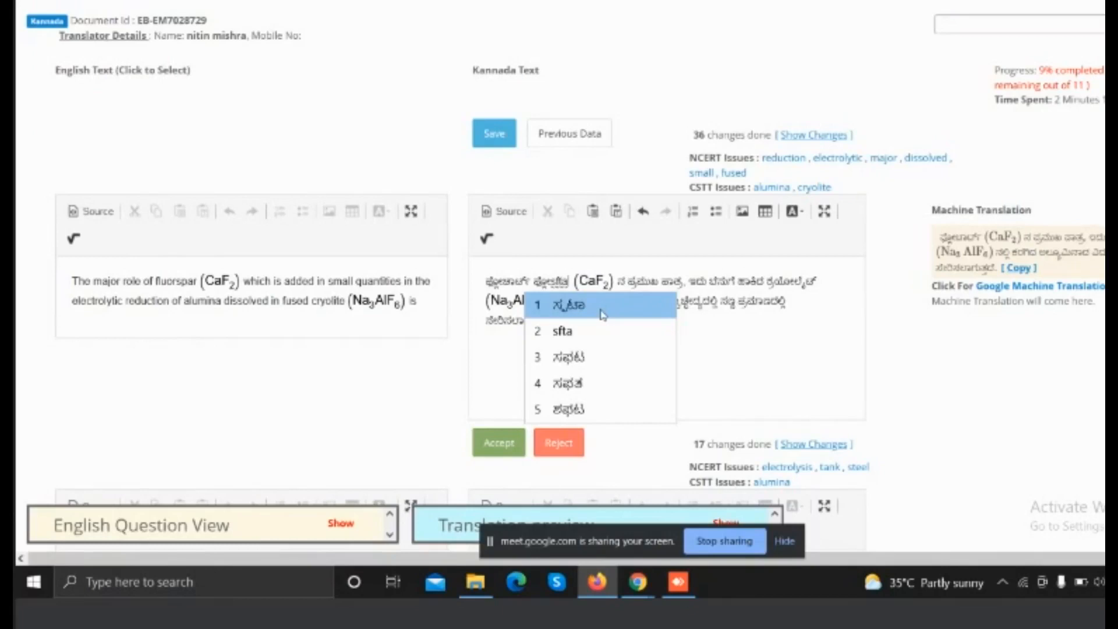
pyautogui.press('BackSpace')
pyautogui.press('BackSpace')
pyautogui.write('pa')
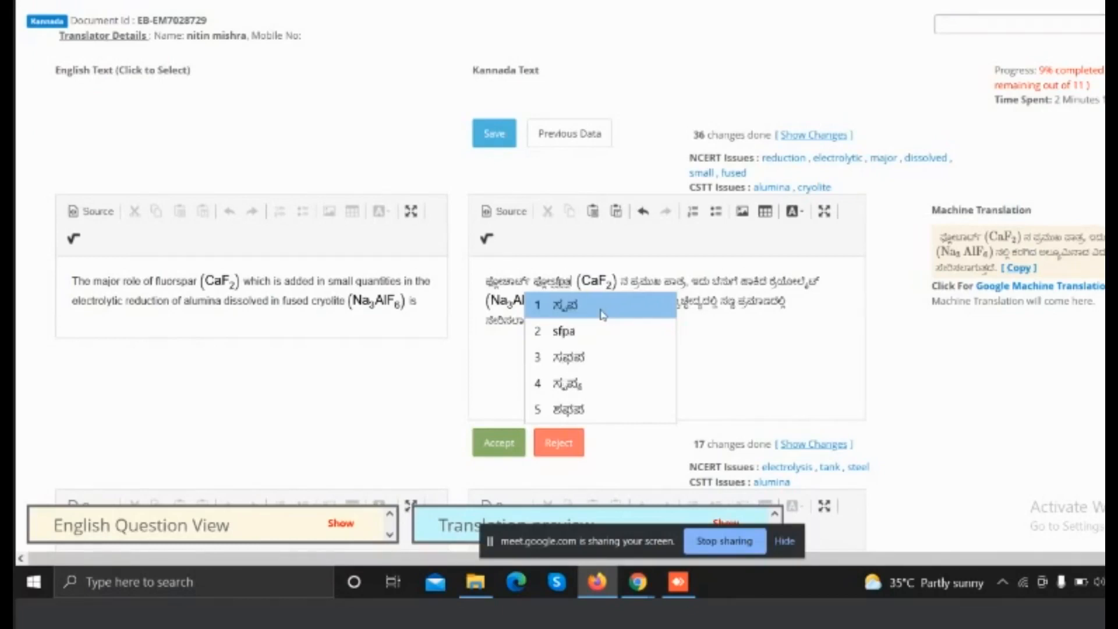
pyautogui.write('r')
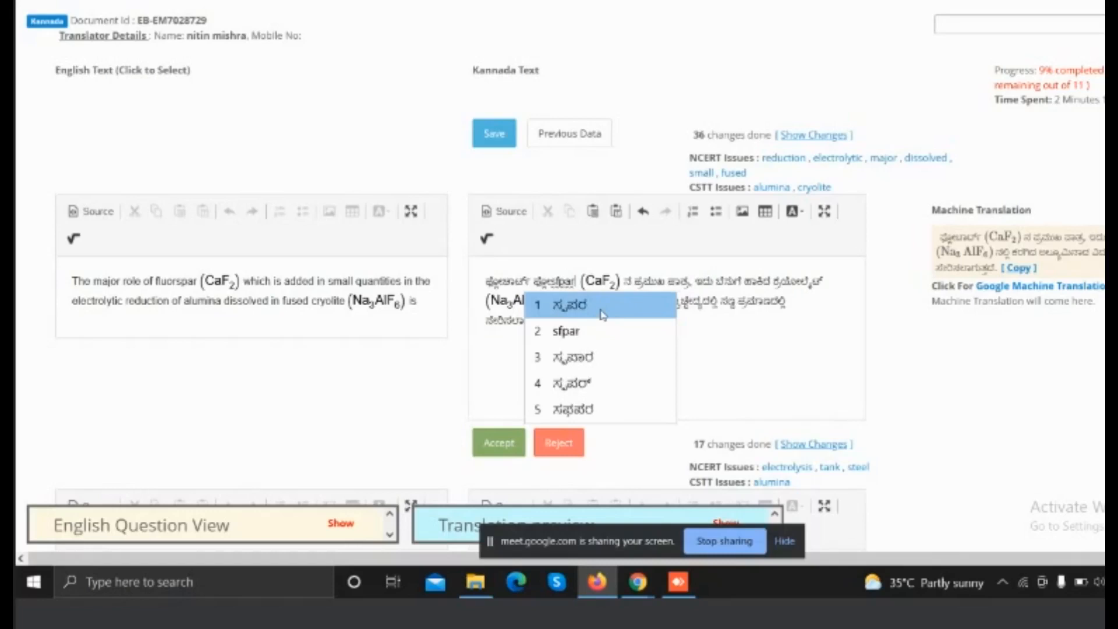
pyautogui.press('BackSpace')
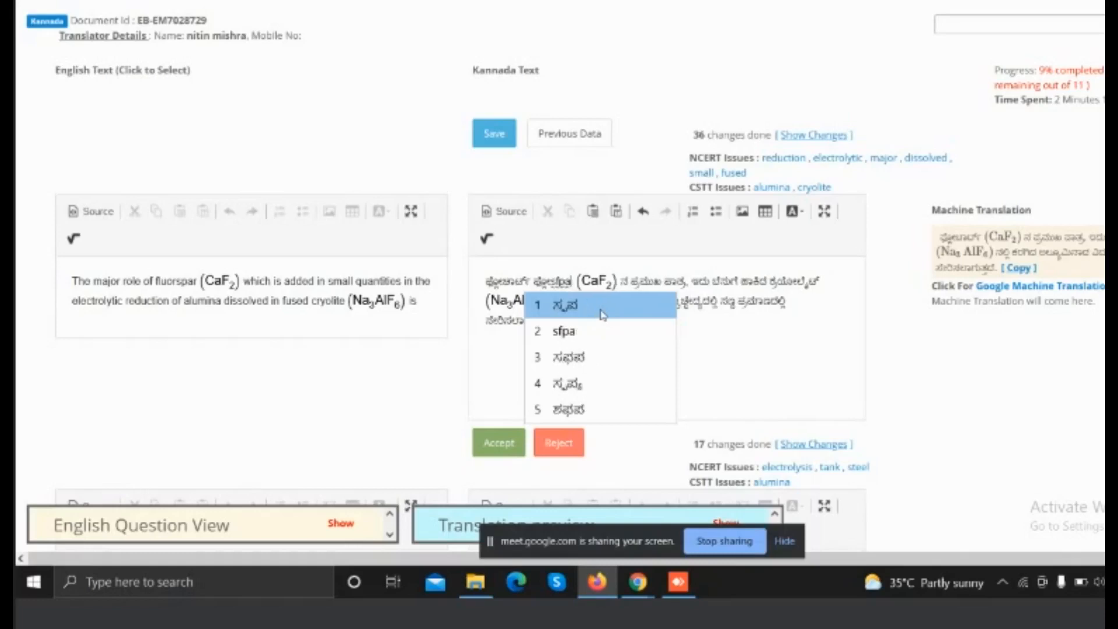
pyautogui.press('BackSpace')
pyautogui.press('BackSpace')
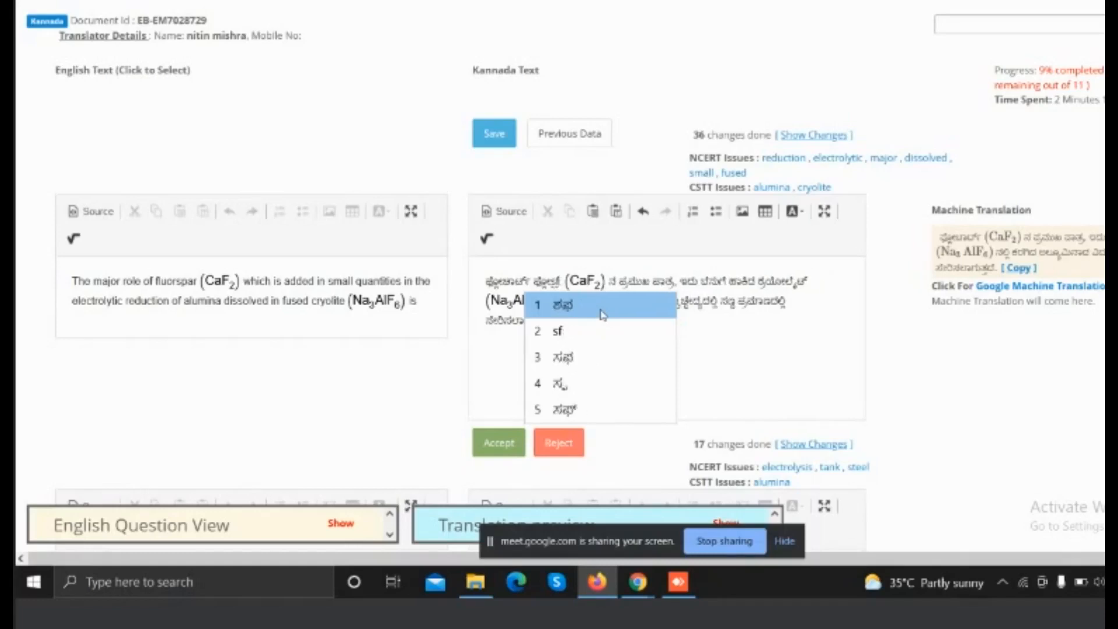
pyautogui.click(602, 315)
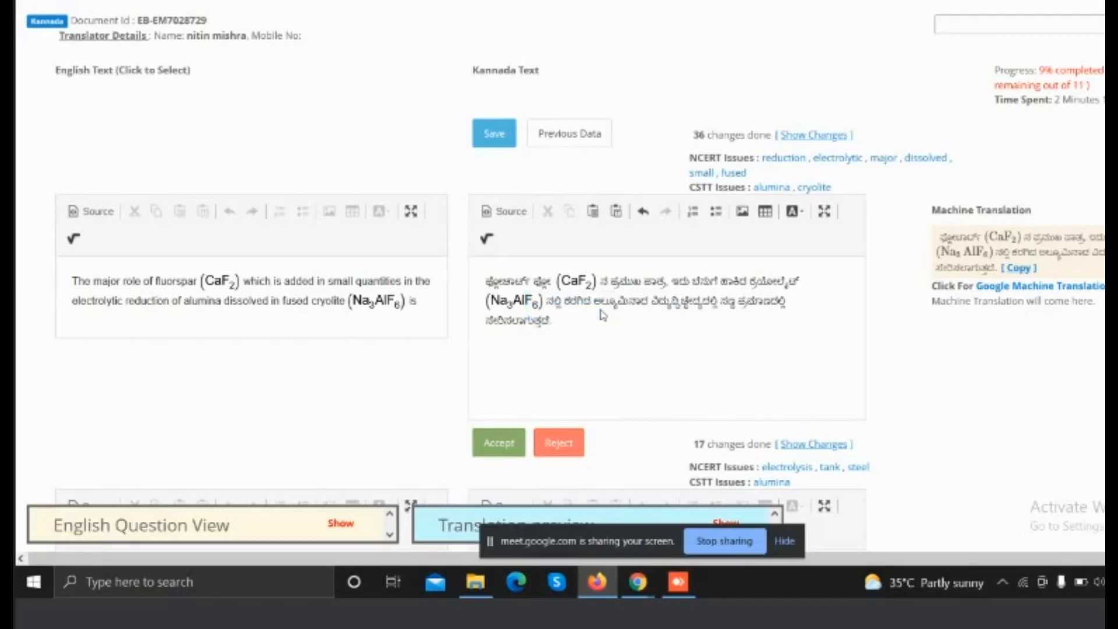
# - Respell the ending as 'espar', then trim it back to 'es'
pyautogui.write('sp')
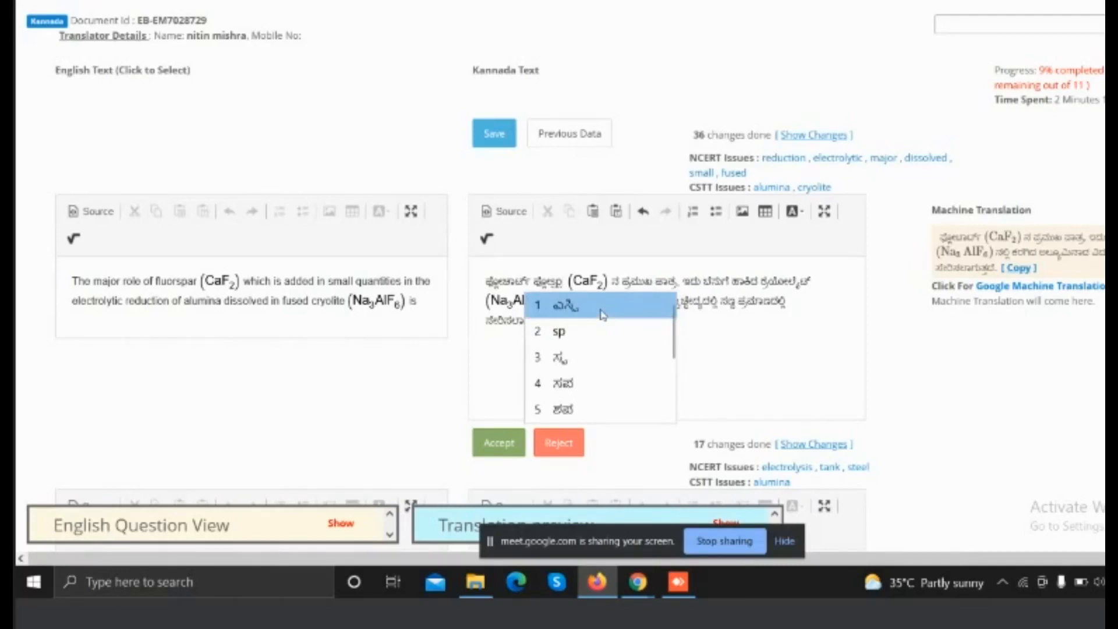
pyautogui.press('BackSpace')
pyautogui.press('BackSpace')
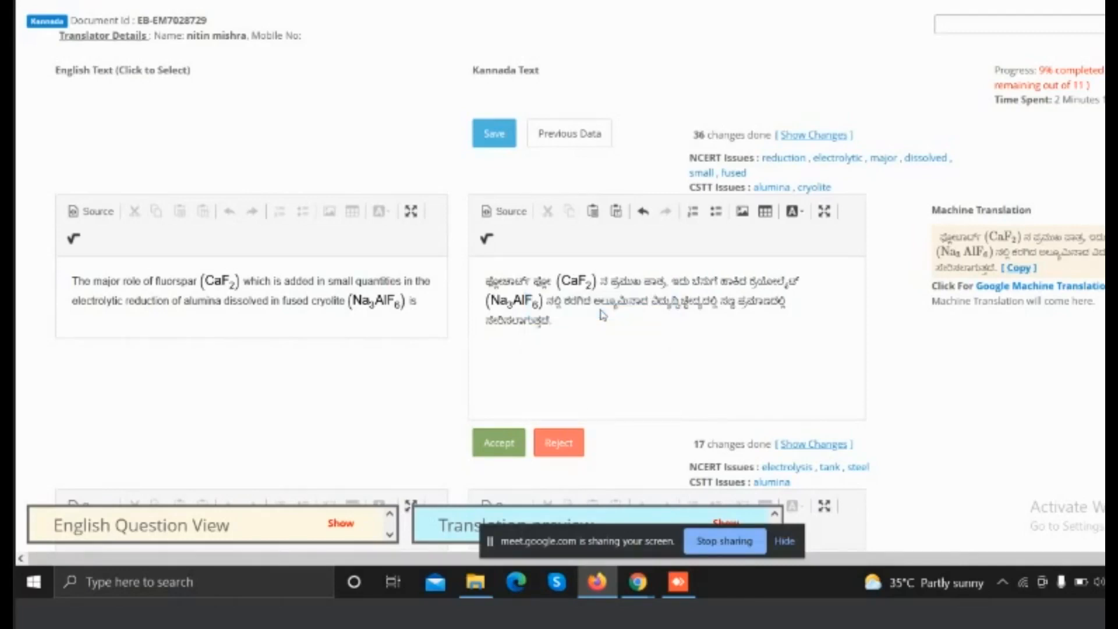
pyautogui.write('es')
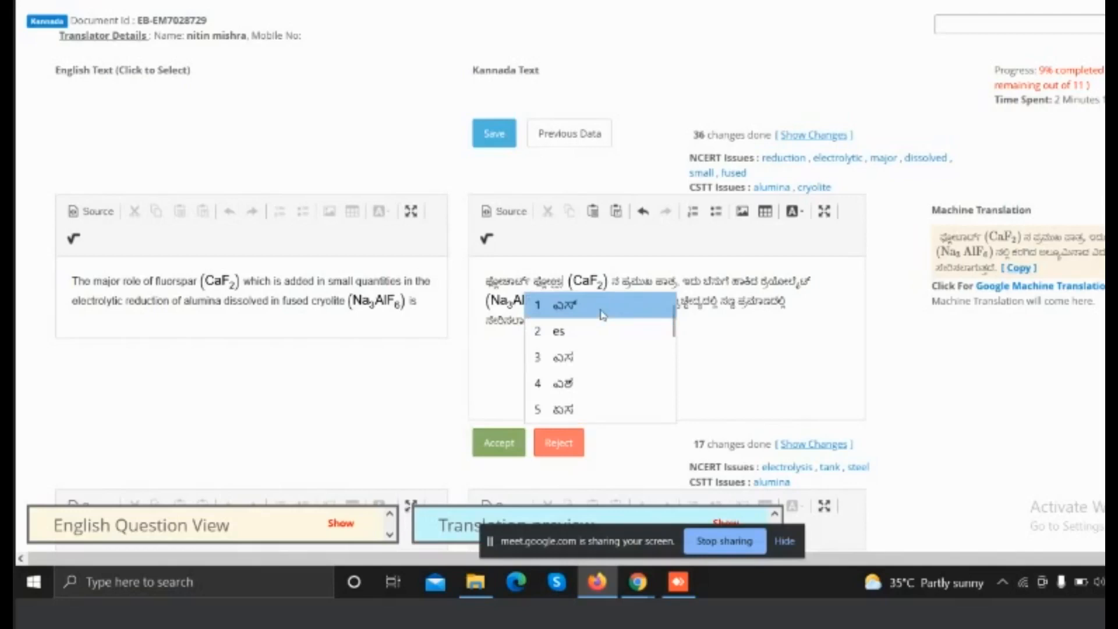
pyautogui.write('pa')
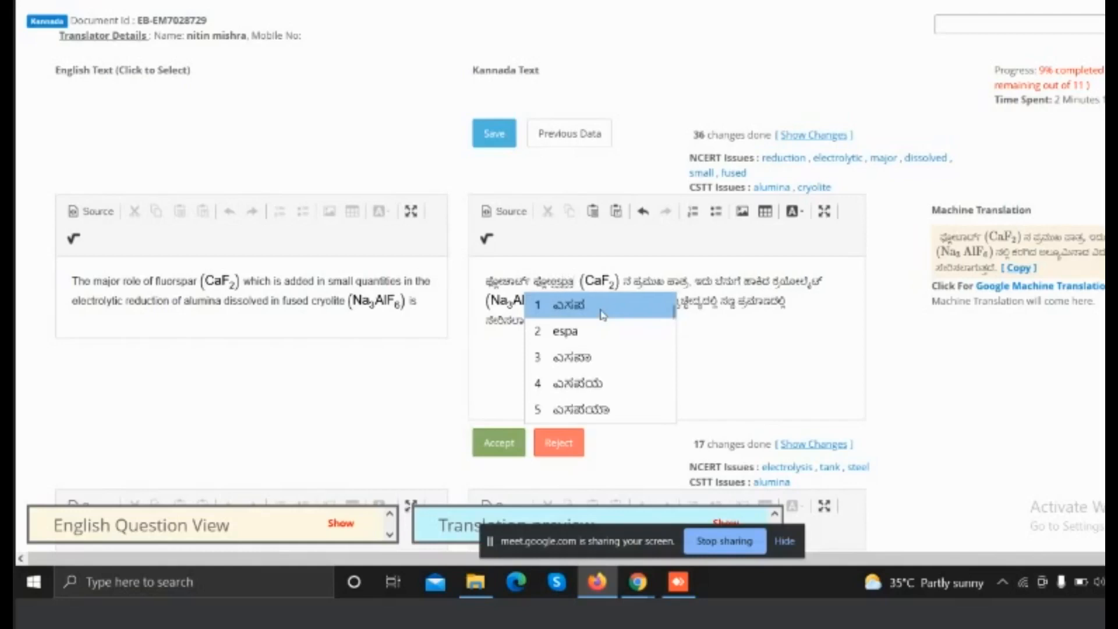
pyautogui.write('r')
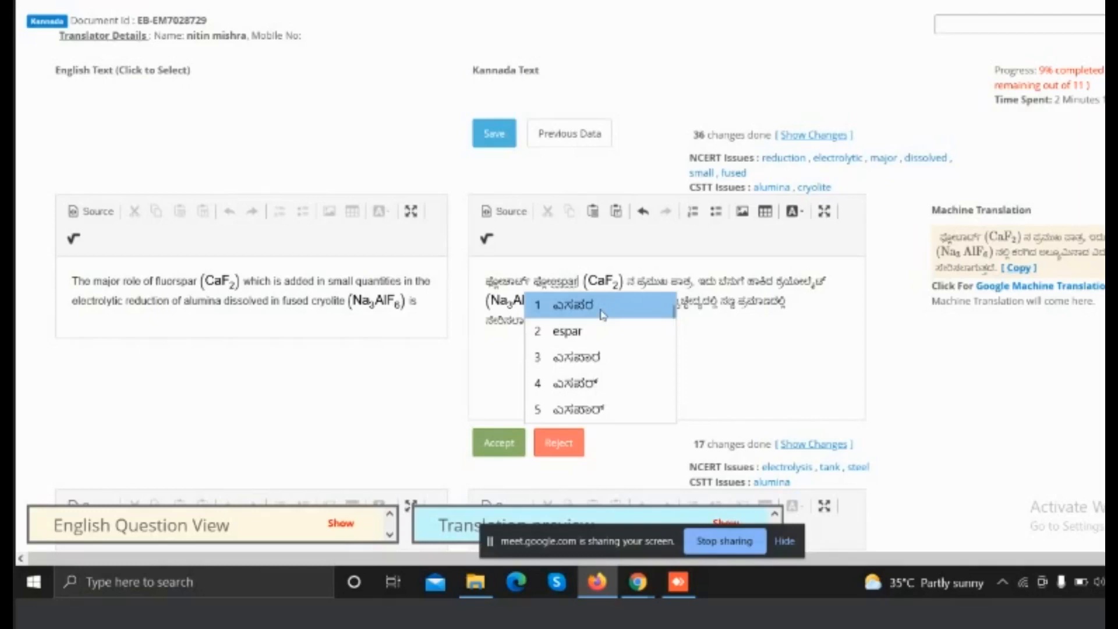
pyautogui.press('BackSpace')
pyautogui.press('BackSpace')
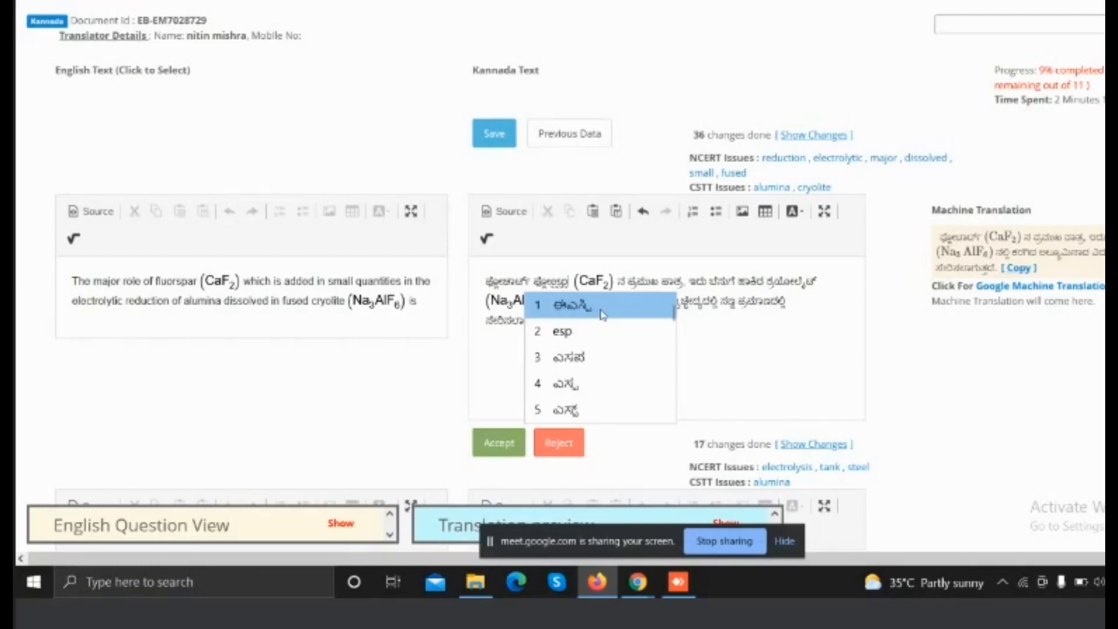
pyautogui.press('BackSpace')
pyautogui.press('BackSpace')
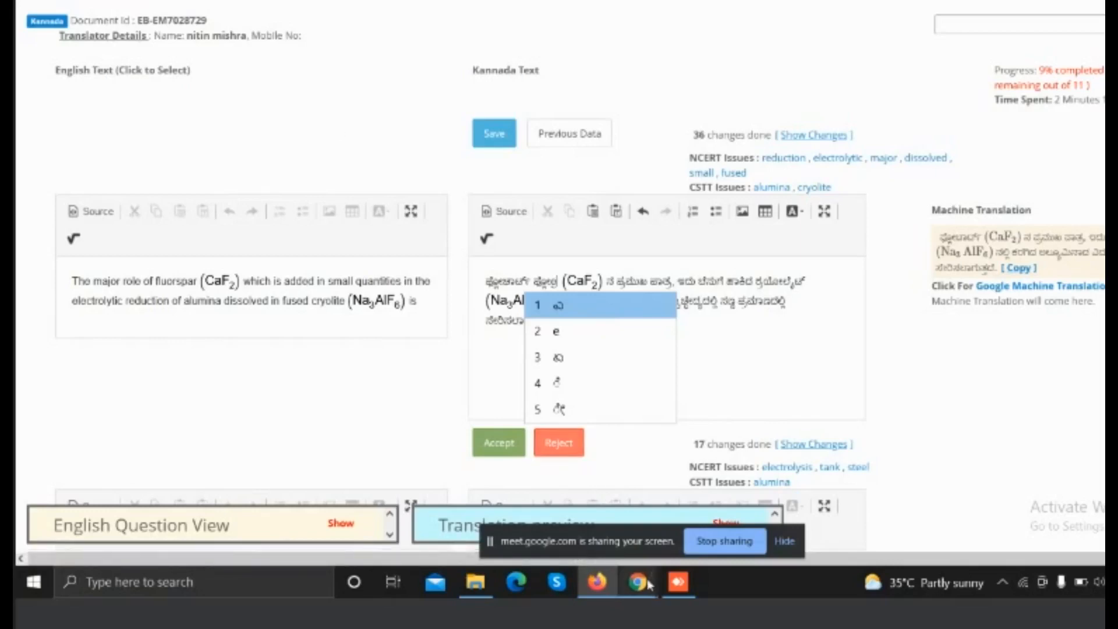
# - Switch to the Google Meet call and select the Kannada word in the latest chat message
pyautogui.moveTo(645, 582)
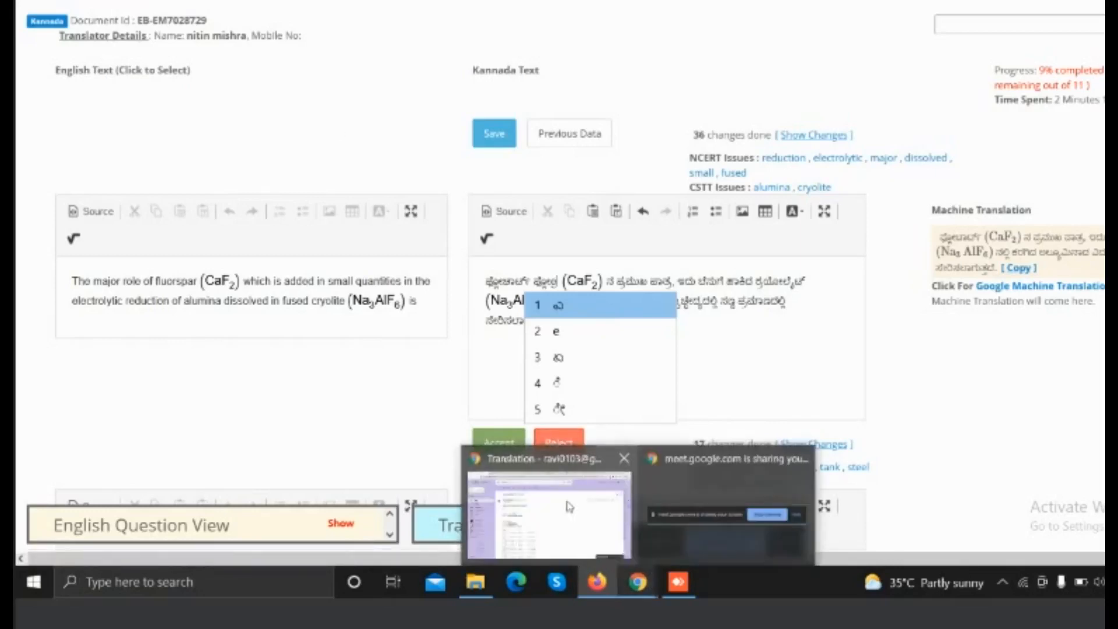
pyautogui.click(569, 507)
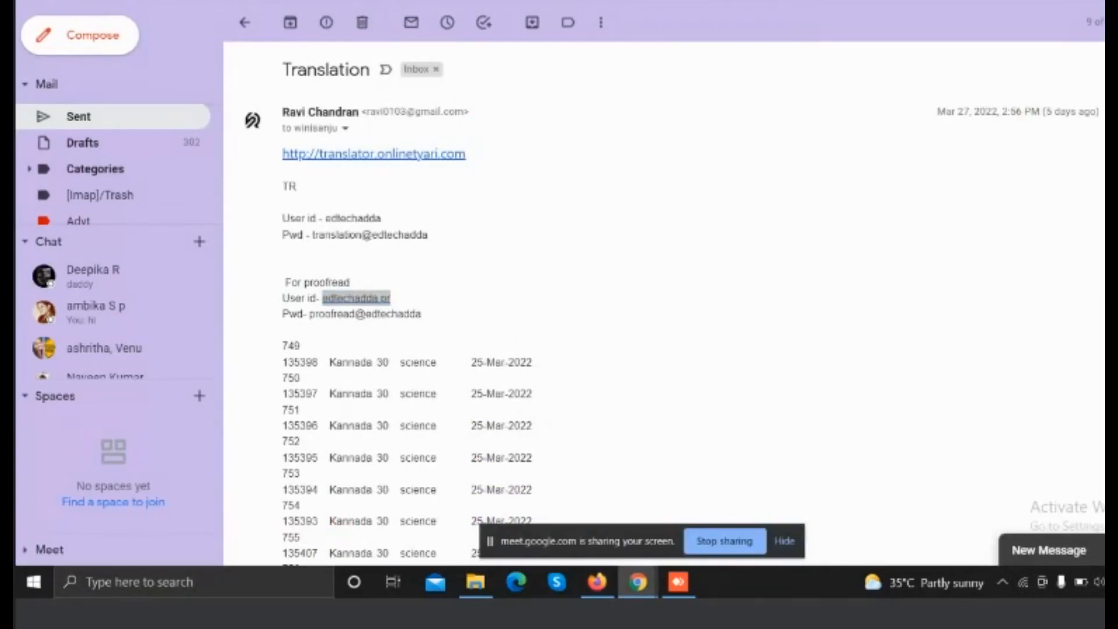
pyautogui.hotkey('ctrl', 'Tab')
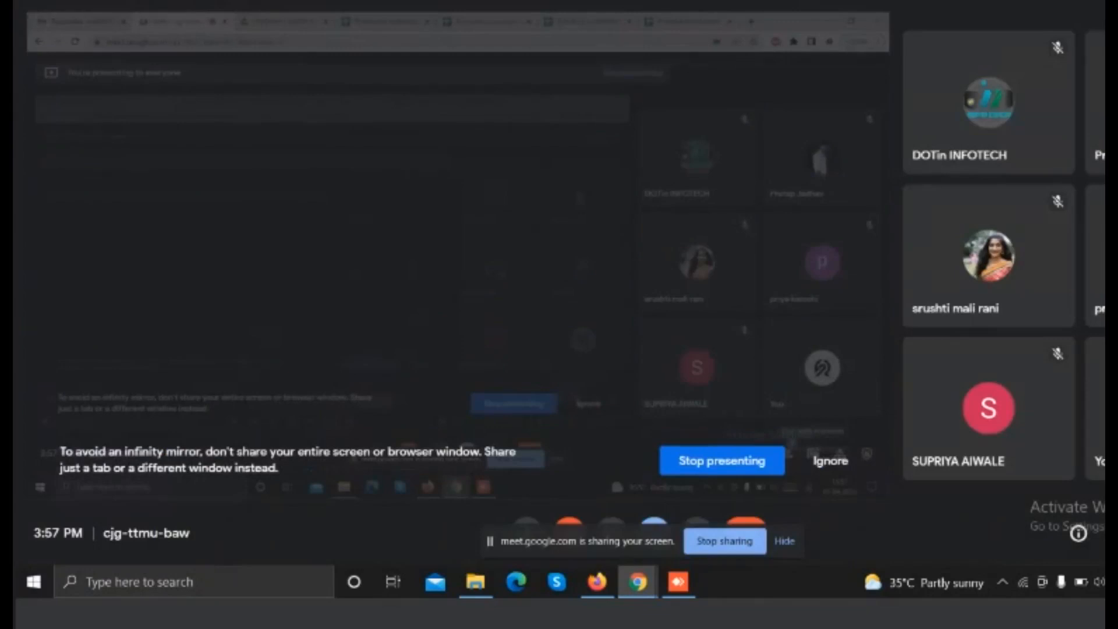
pyautogui.click(1117, 533)
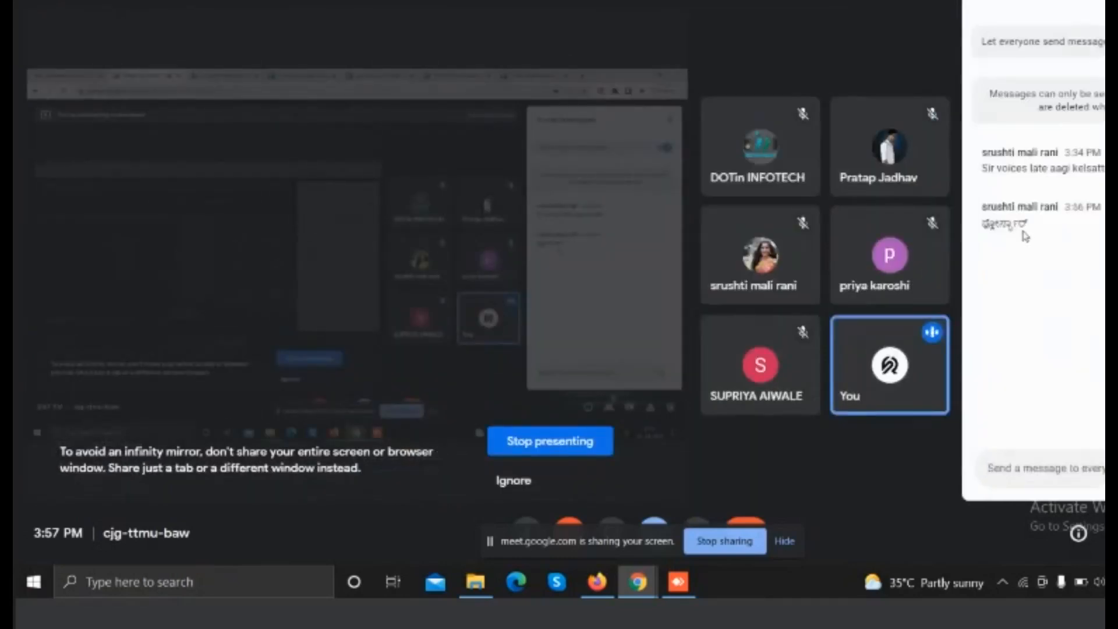
pyautogui.moveTo(1027, 223); pyautogui.dragTo(982, 230)
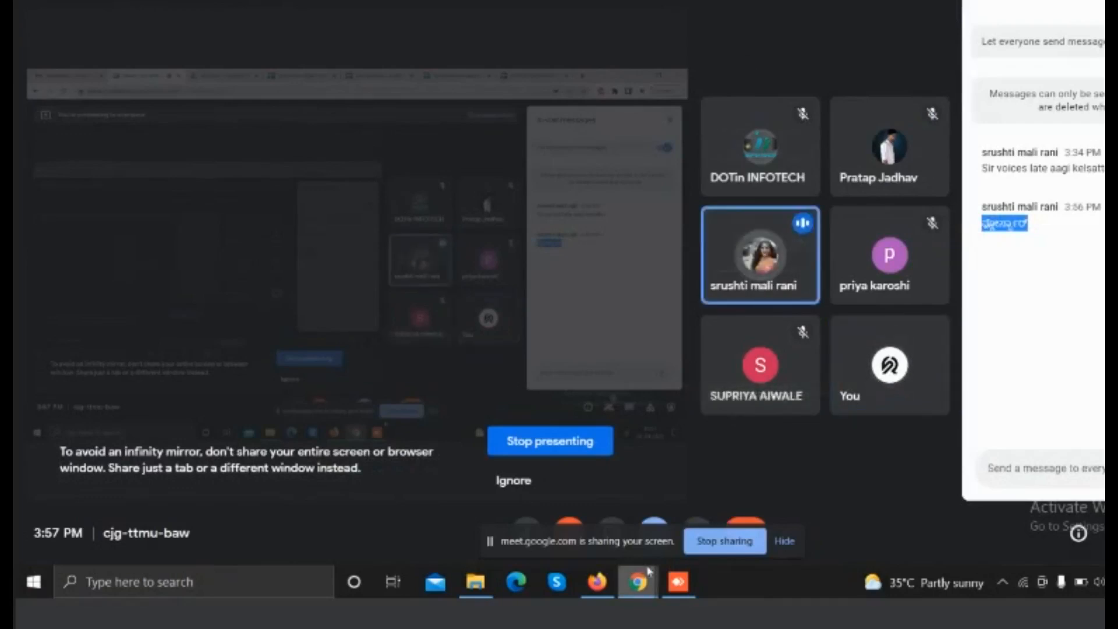
# - Paste the corrected Kannada fluorspar word over the opening word and delete the extra space before (CaF2)
pyautogui.click(598, 583)
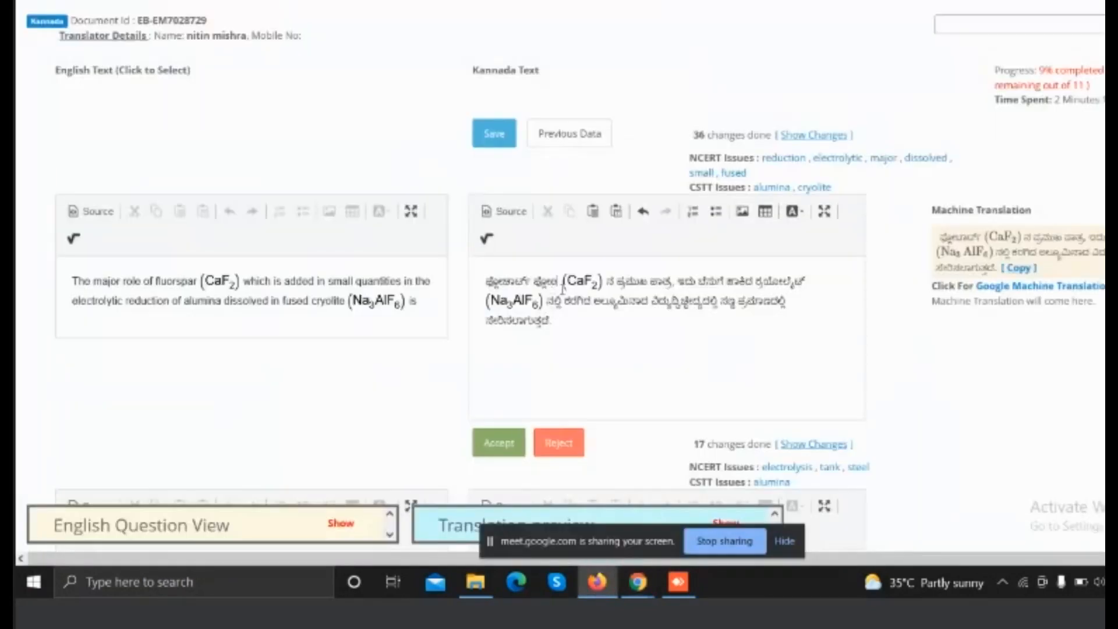
pyautogui.moveTo(557, 285); pyautogui.dragTo(480, 274)
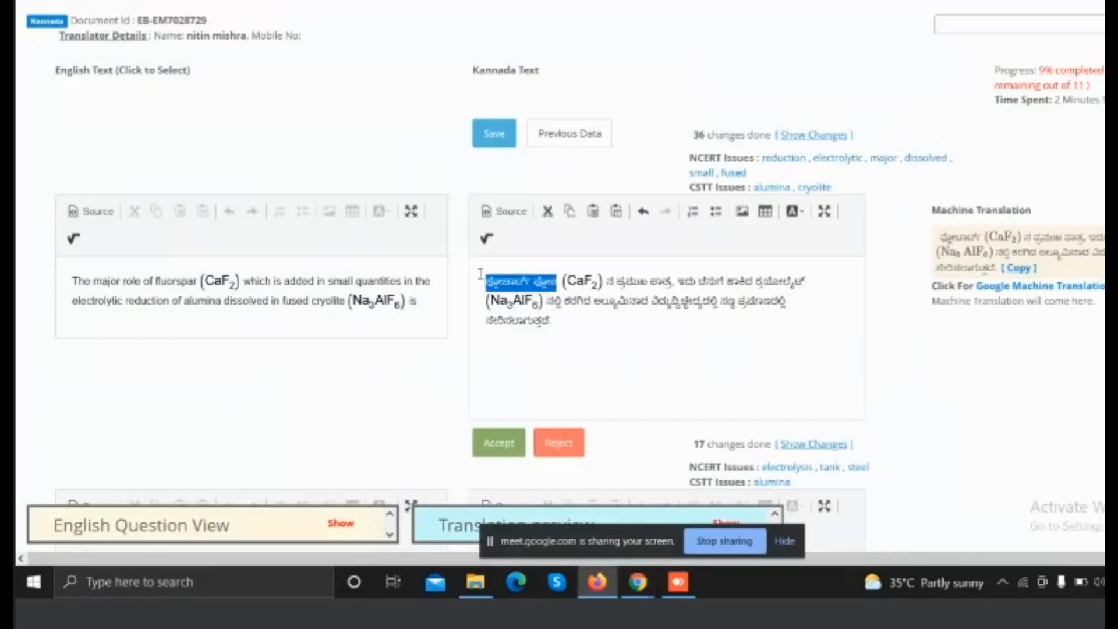
pyautogui.write('ಫ್ಲೋರ್ಸ್ಪಾರ್')
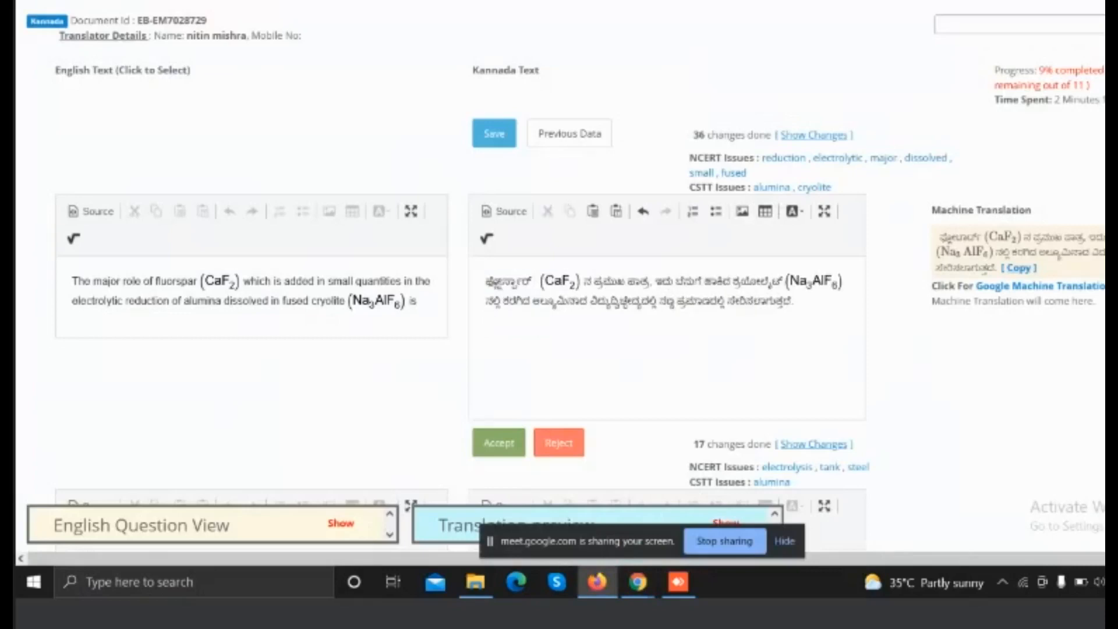
pyautogui.press('BackSpace')
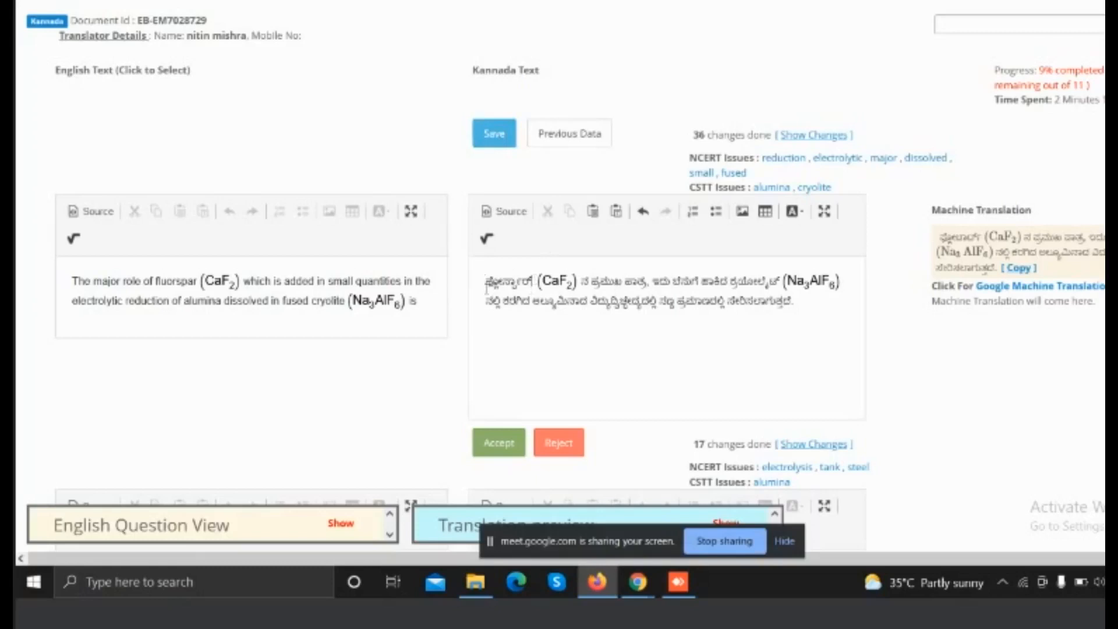
# - Reject the fluorspar translation with reason 'Wrong words used', submit, and confirm it is fixed
pyautogui.click(494, 136)
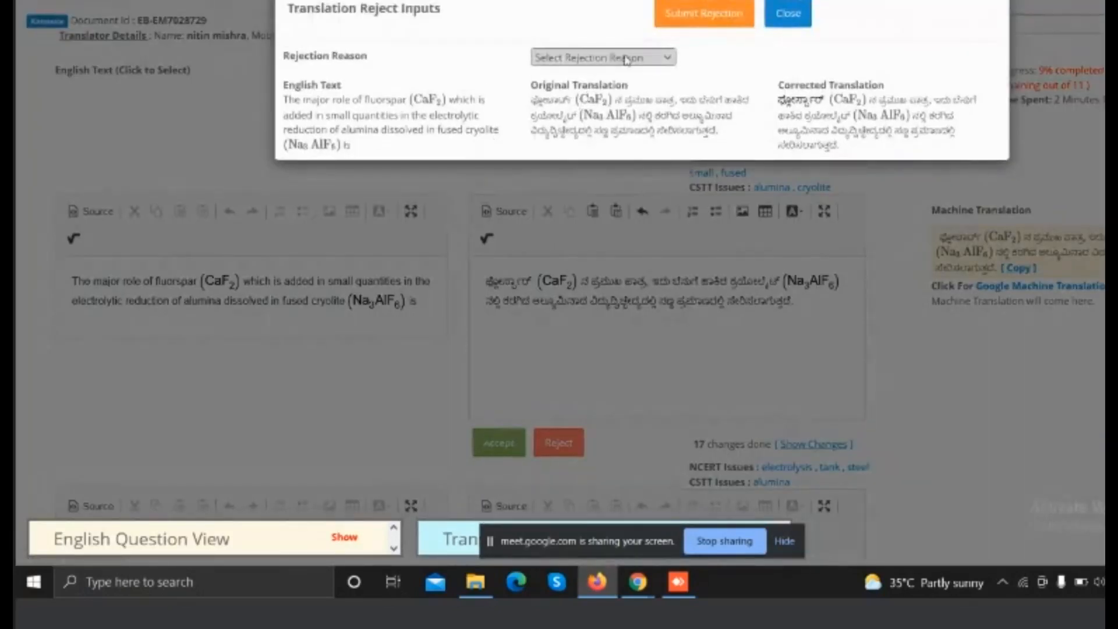
pyautogui.click(671, 58)
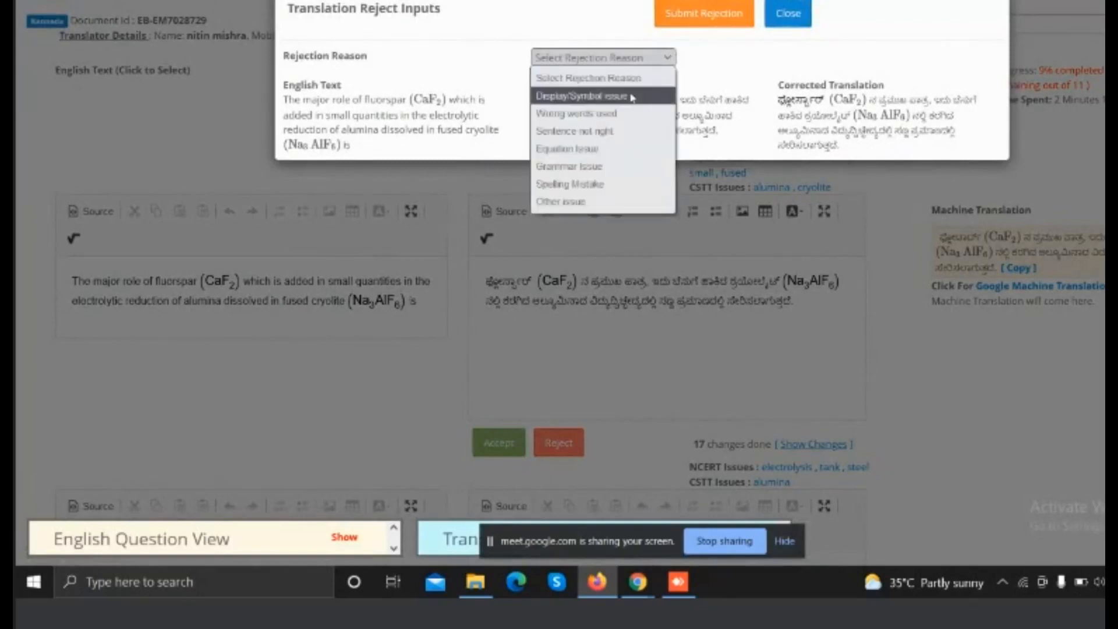
pyautogui.click(605, 120)
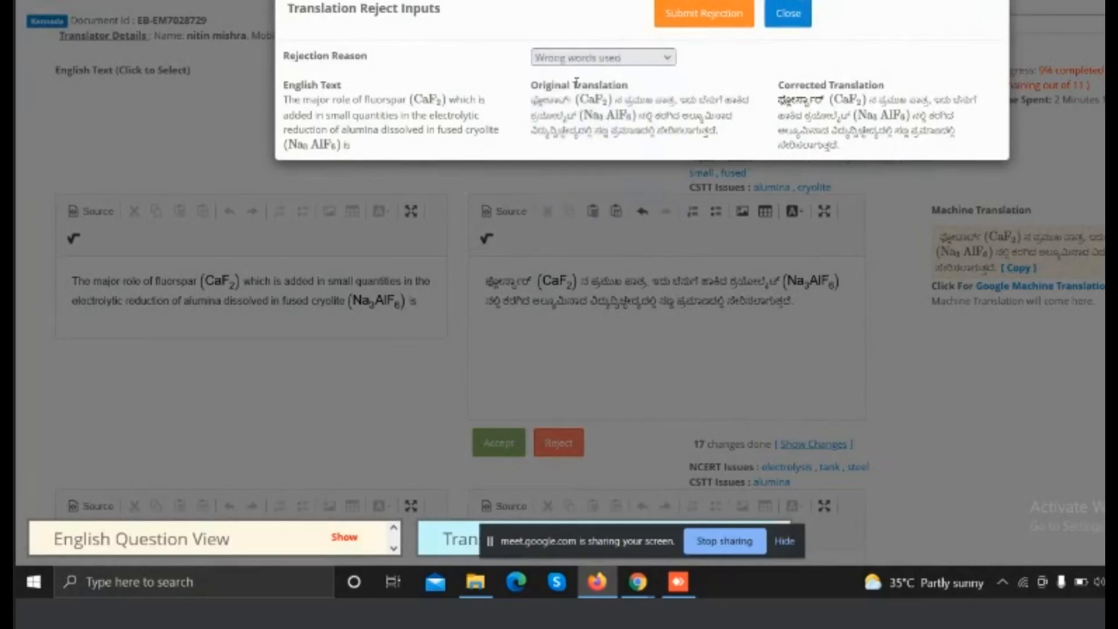
pyautogui.click(669, 59)
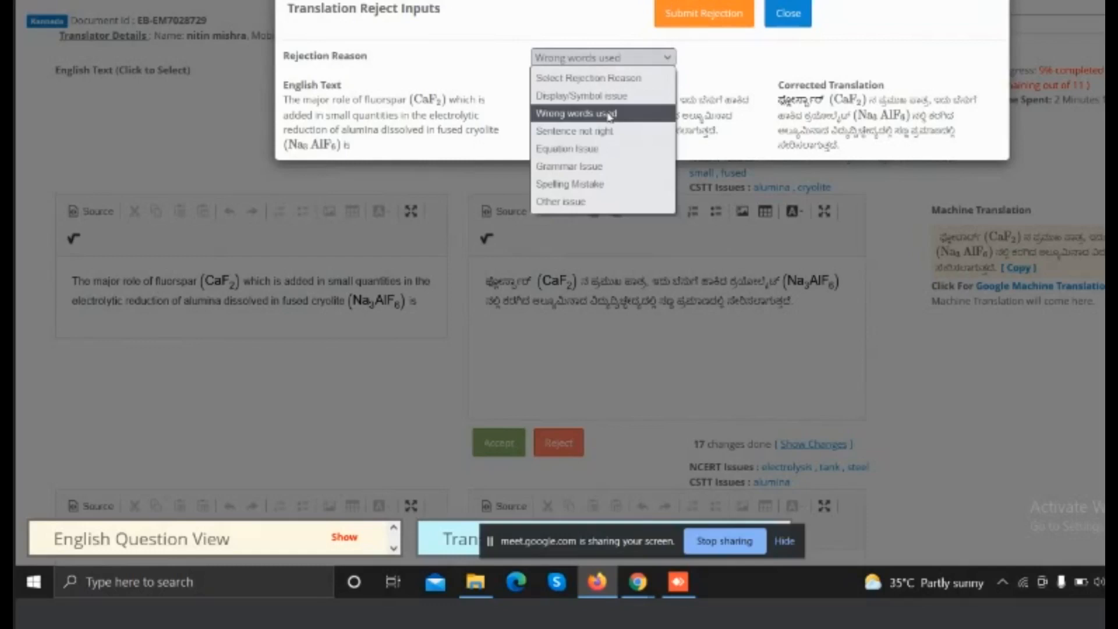
pyautogui.click(609, 114)
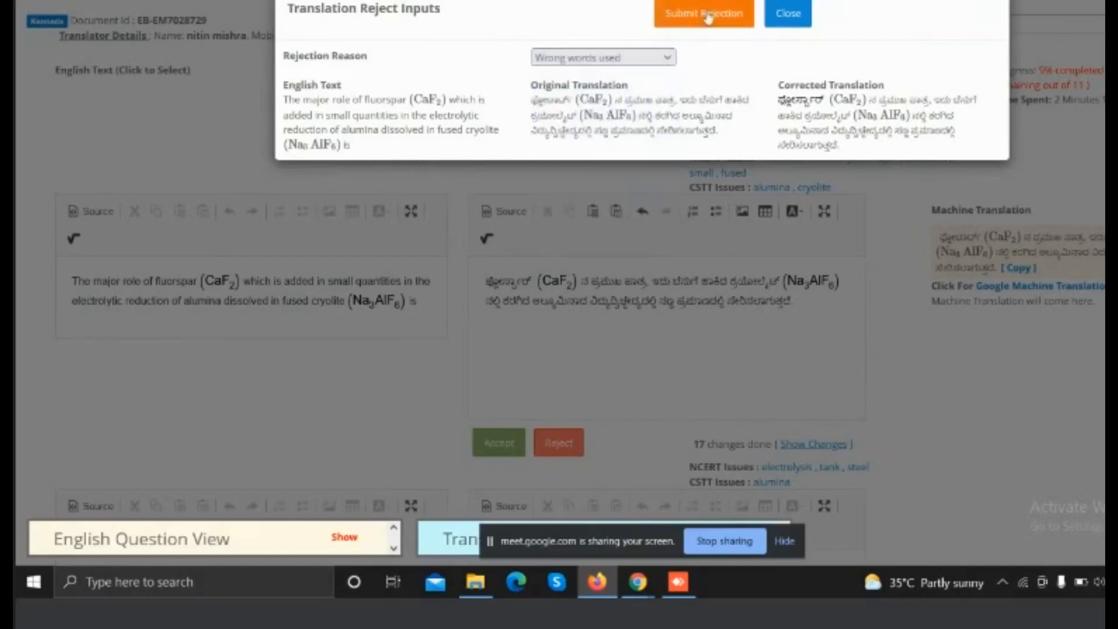
pyautogui.click(706, 14)
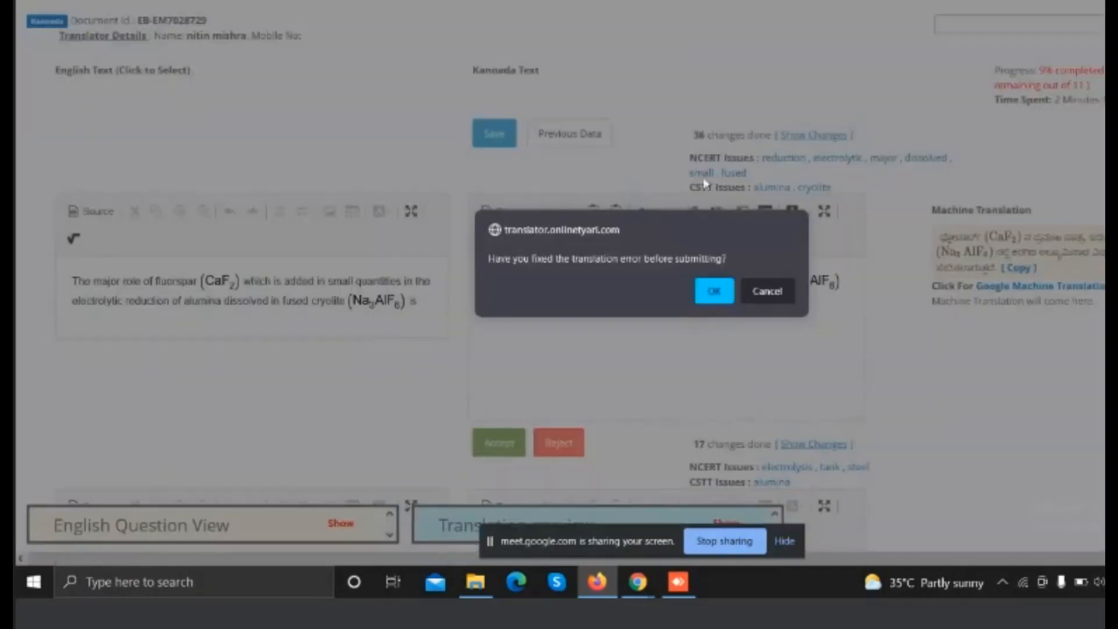
pyautogui.click(714, 292)
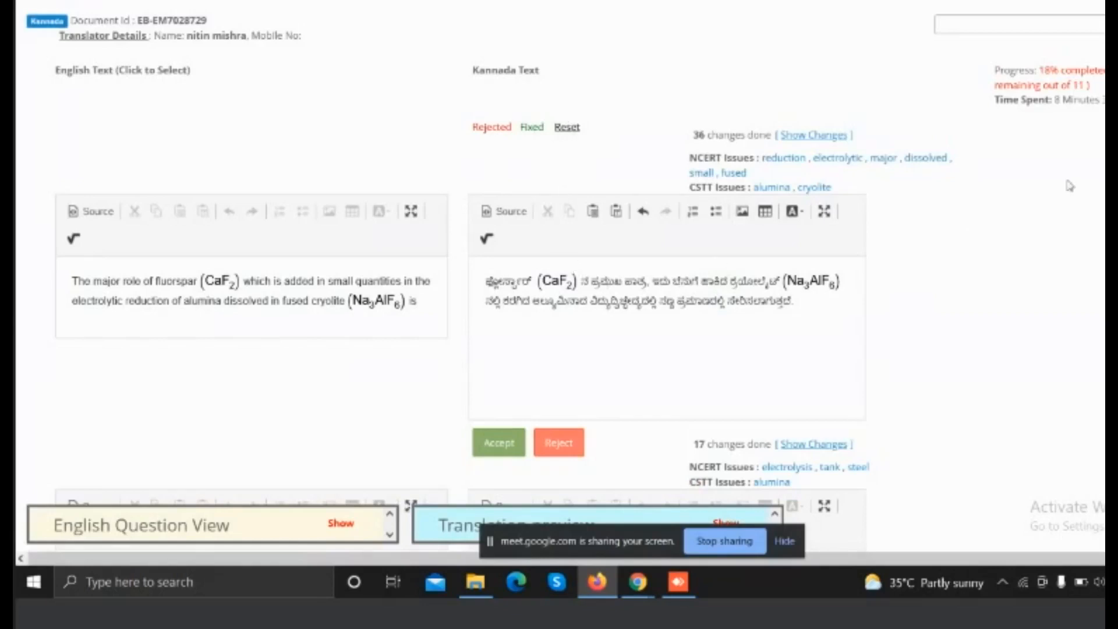
# - Scroll to the alumina electrolysis and 'as a catalyst' sentence rows
pyautogui.scroll(-6, 559, 273)
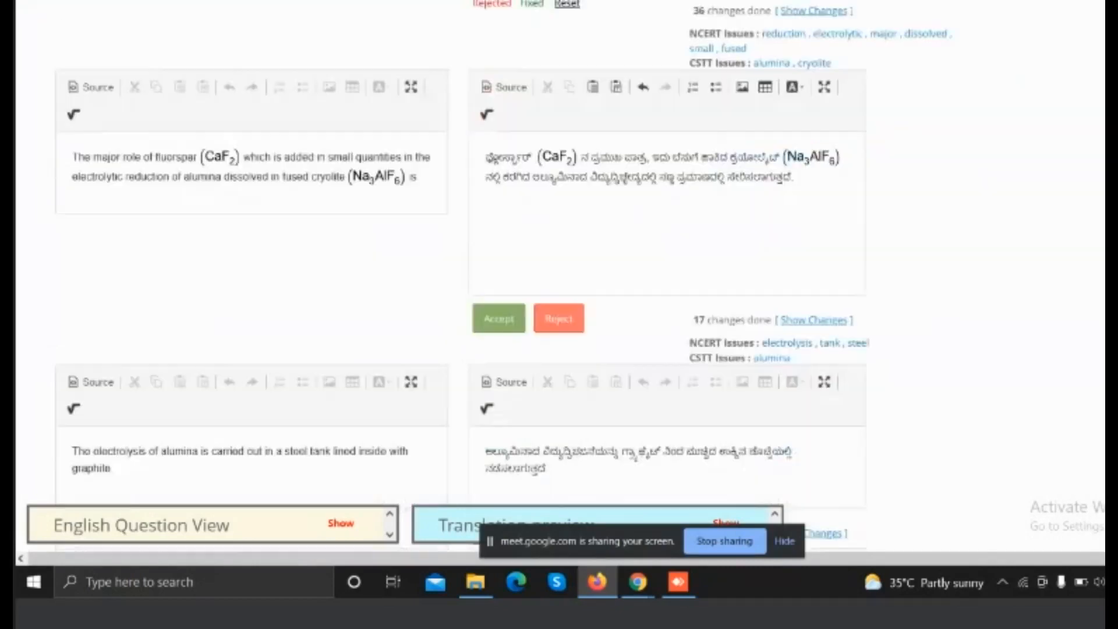
pyautogui.scroll(-2, 559, 273)
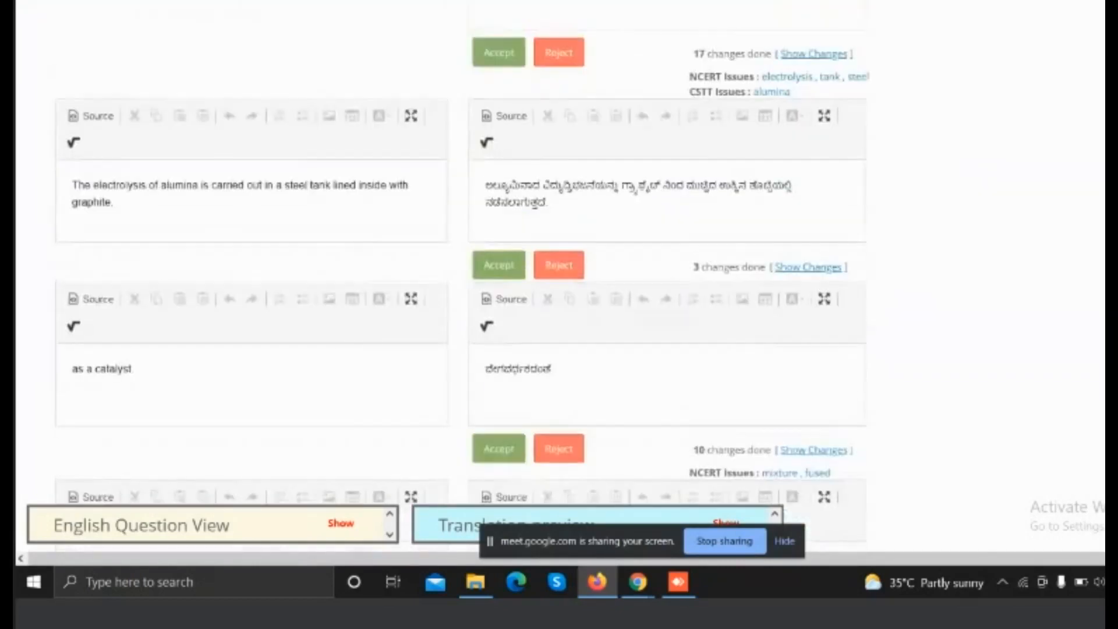
pyautogui.scroll(1, 559, 273)
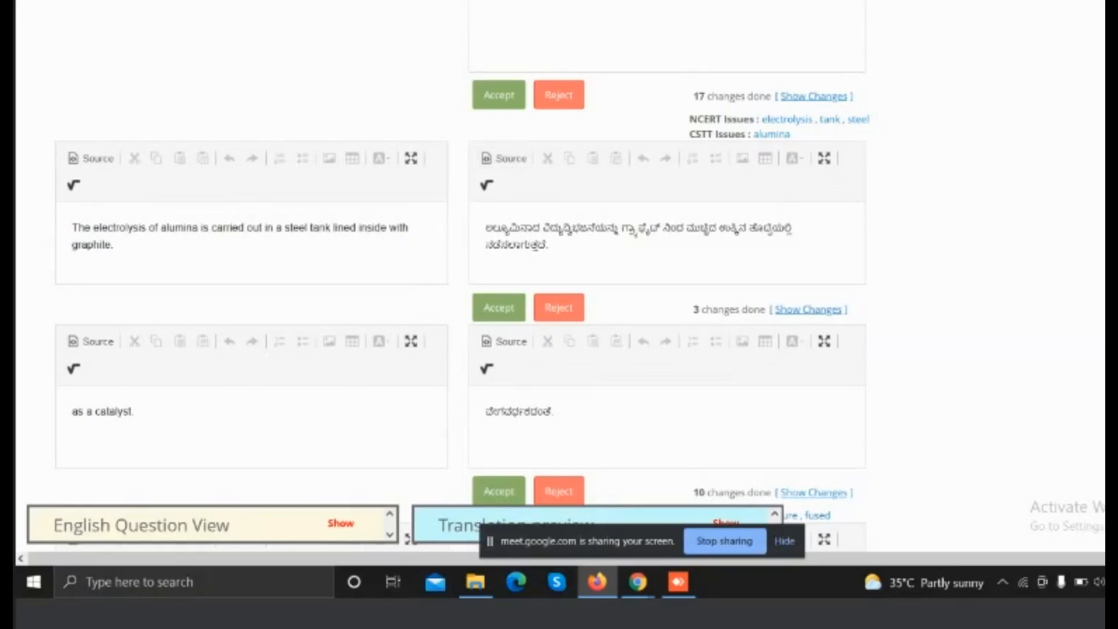
# - Look up 'graphite' in Kannada on Google Translate, then return to the review page
pyautogui.hotkey('ctrl', 'Tab')
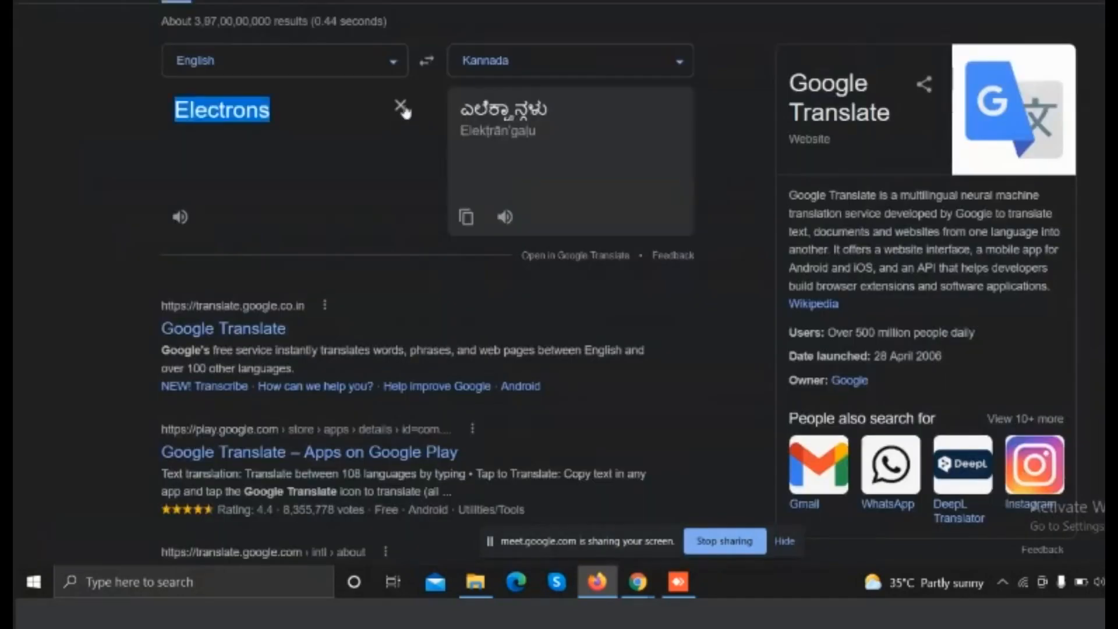
pyautogui.click(403, 106)
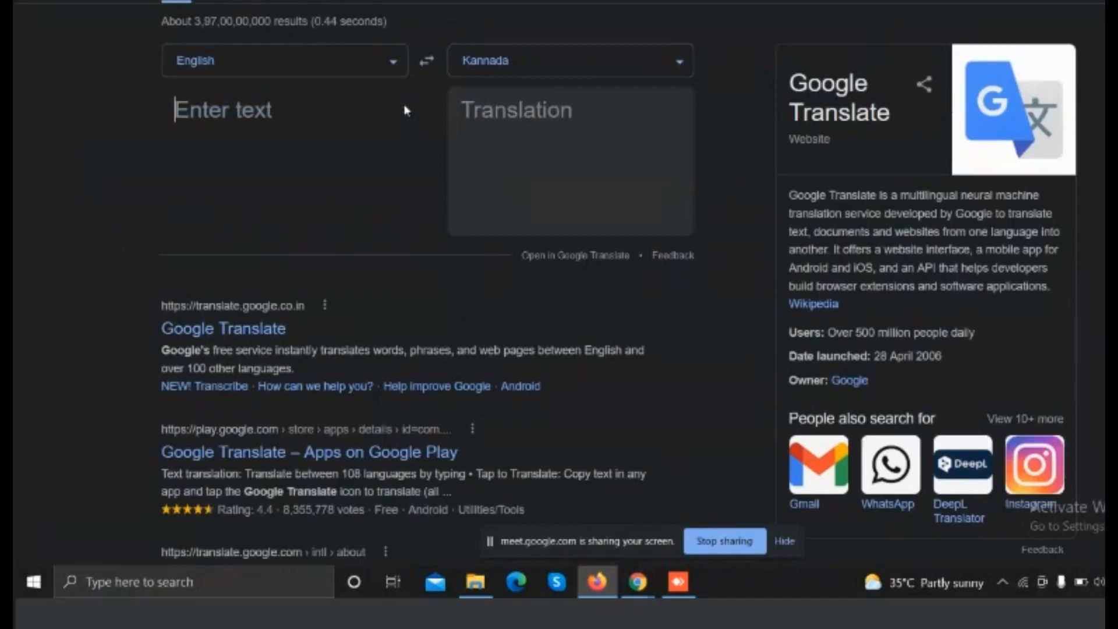
pyautogui.write('grap')
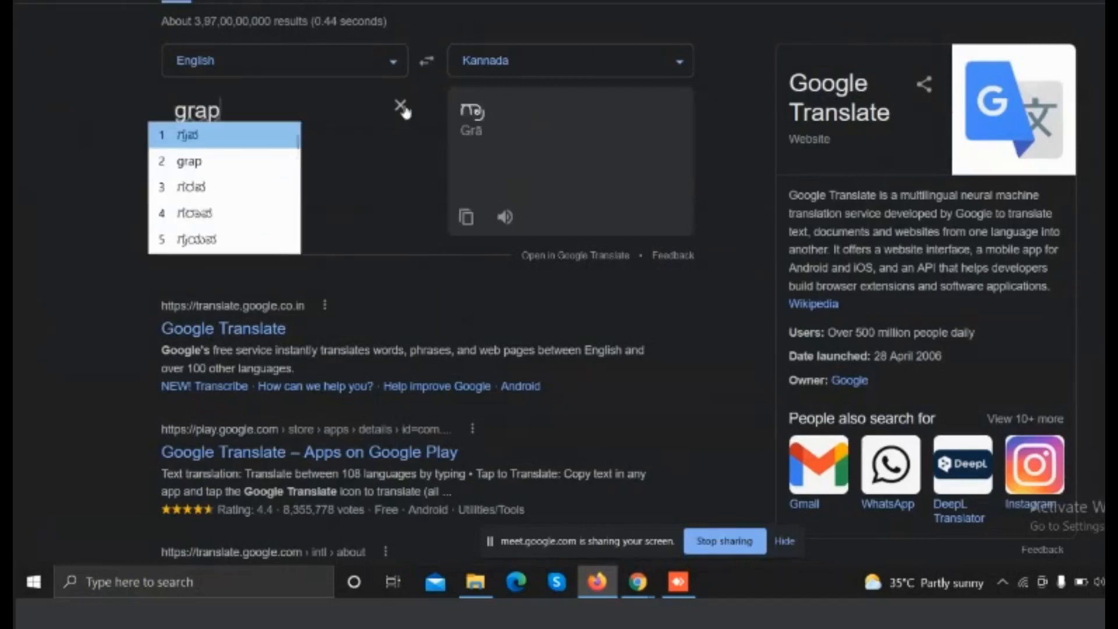
pyautogui.write('hite')
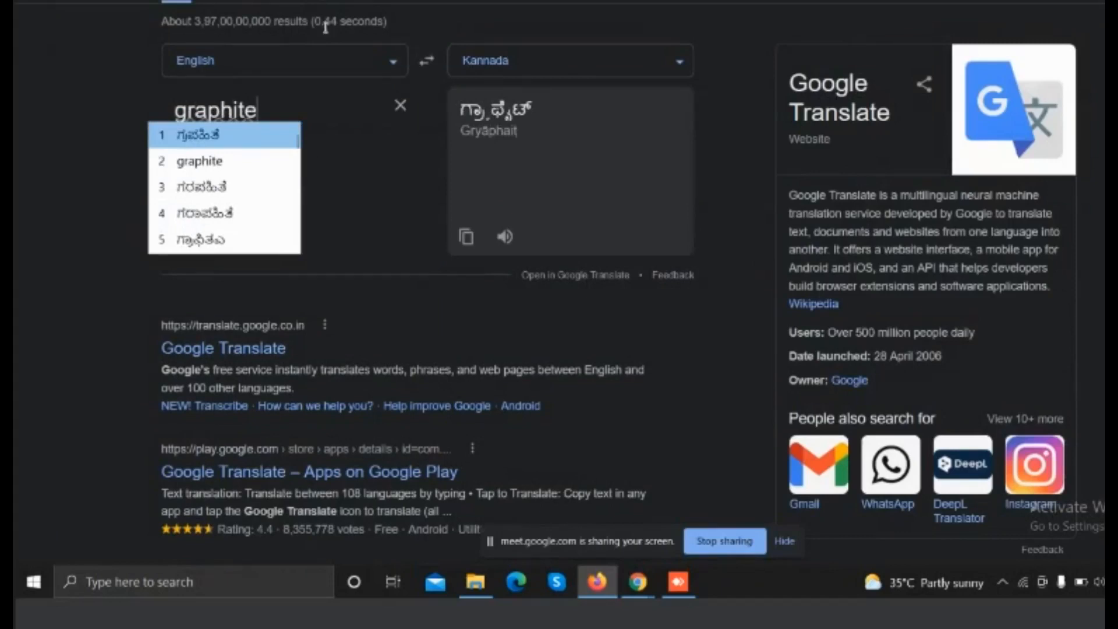
pyautogui.hotkey('ctrl', 'Tab')
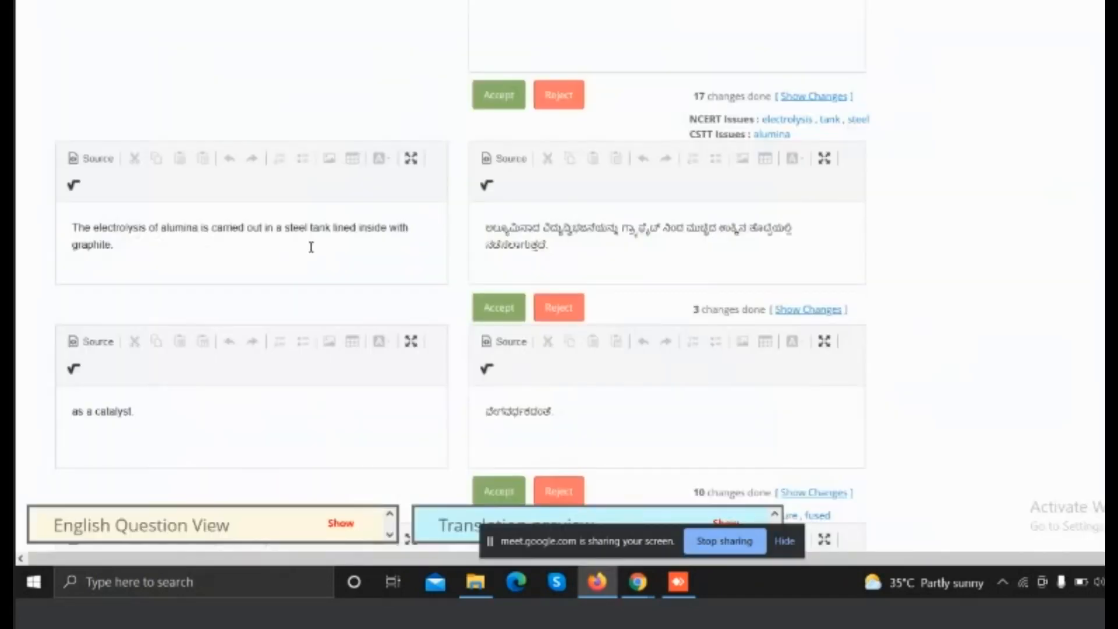
# - Accept the alumina electrolysis, 'as a catalyst', fused-mixture, lower-temperature and '(2) and (3) both correct' translations
pyautogui.click(497, 95)
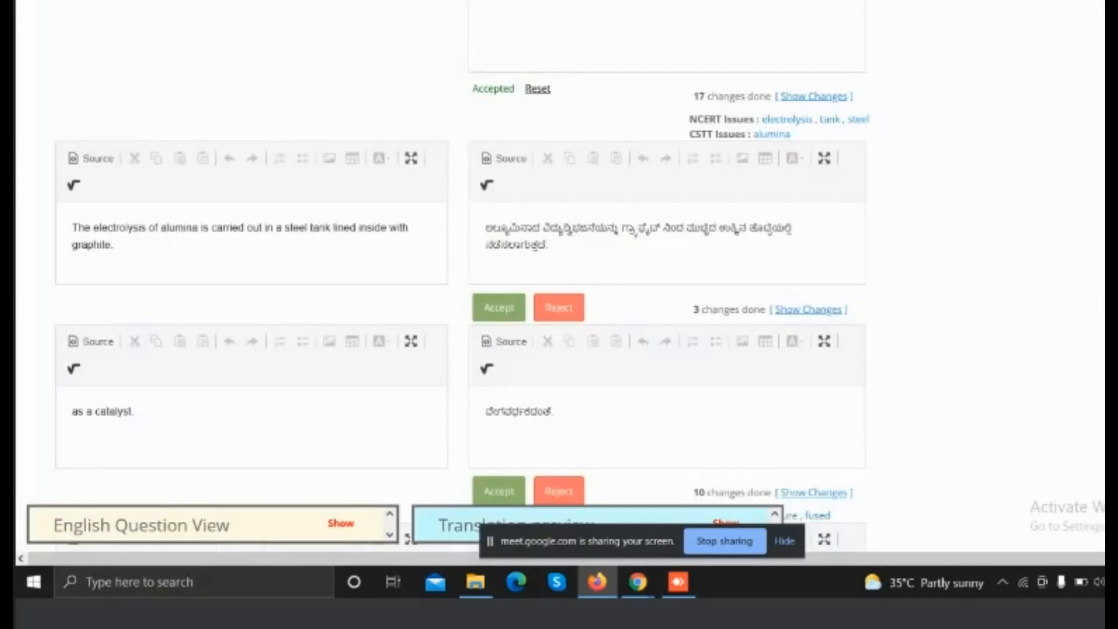
pyautogui.scroll(-3, 460, 291)
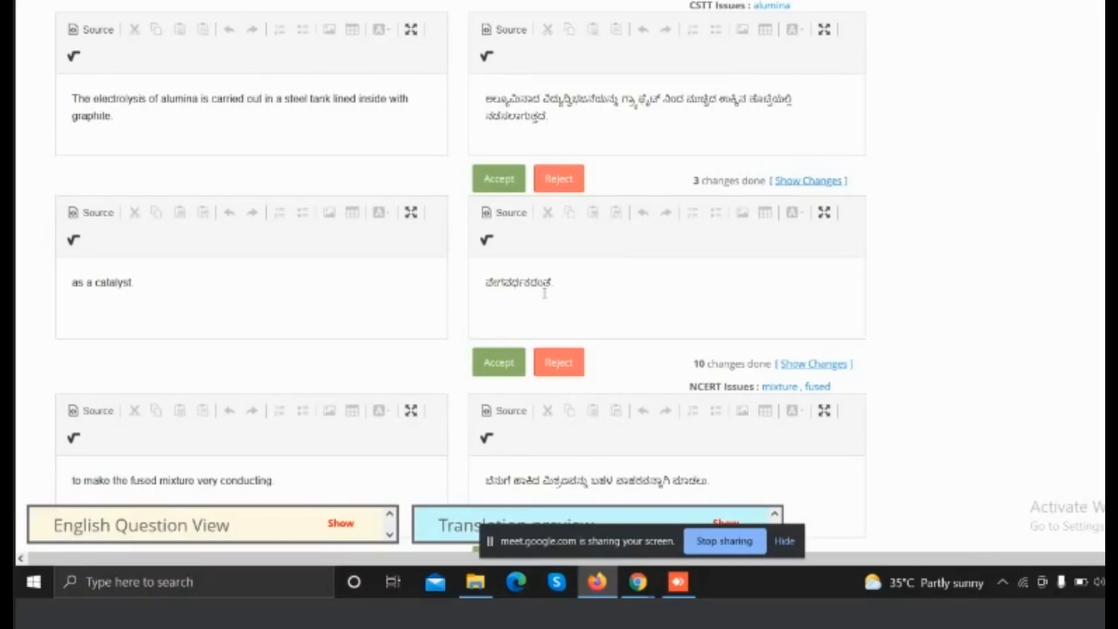
pyautogui.click(502, 180)
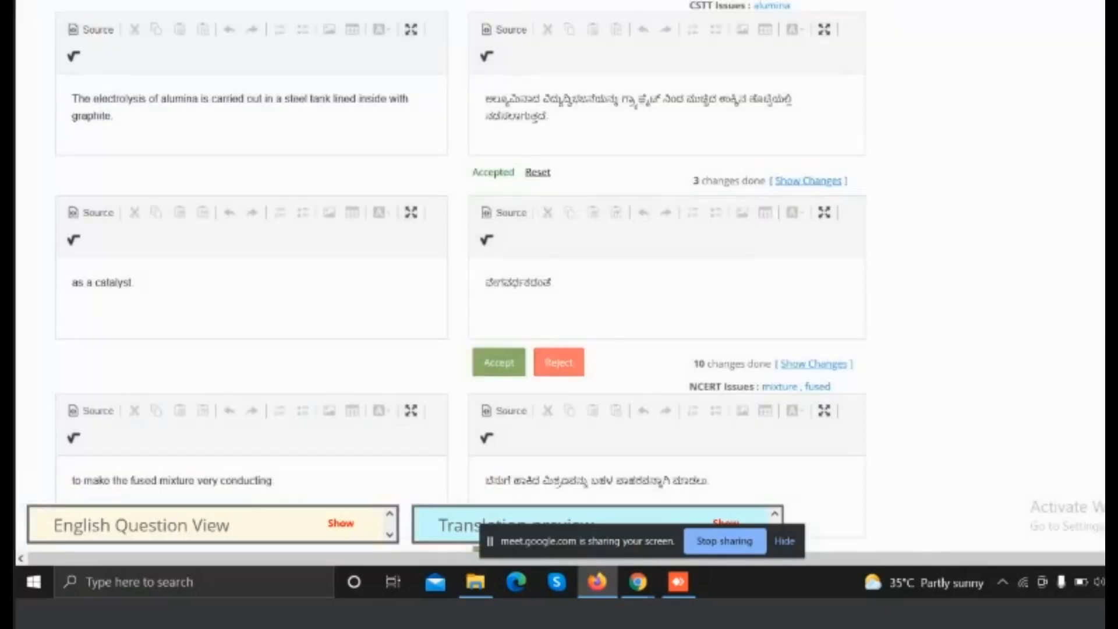
pyautogui.scroll(-3, 460, 274)
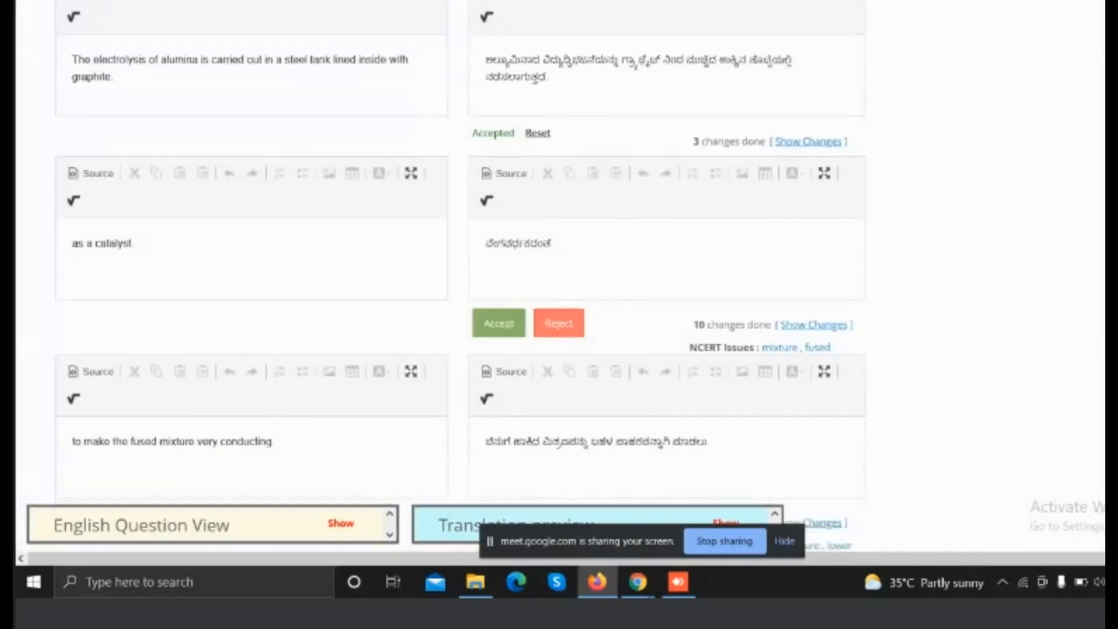
pyautogui.scroll(-1, 460, 274)
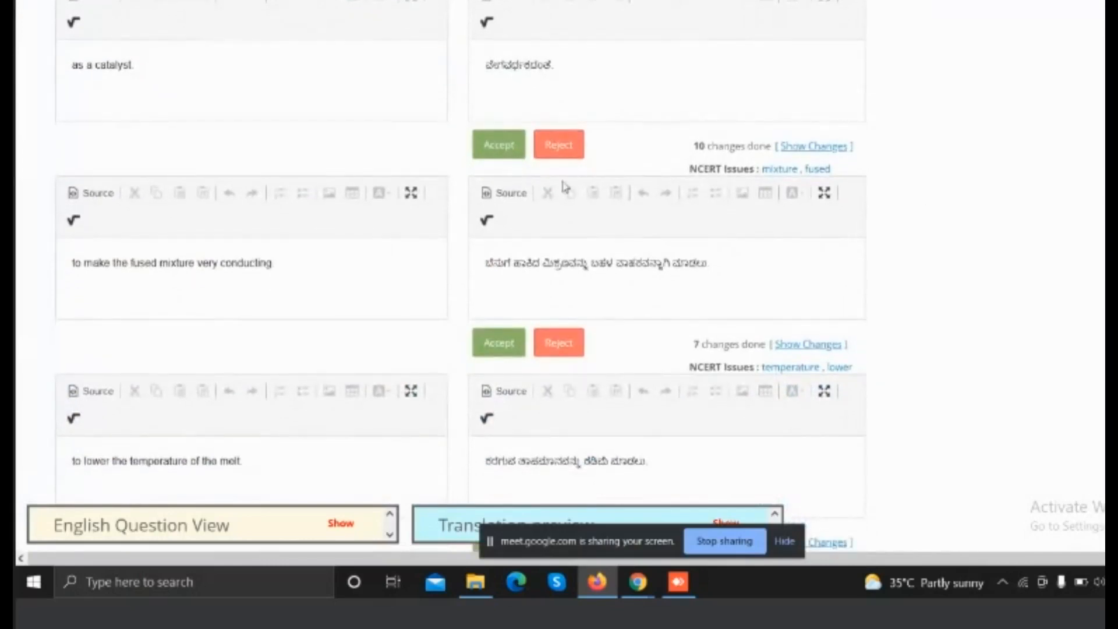
pyautogui.click(506, 145)
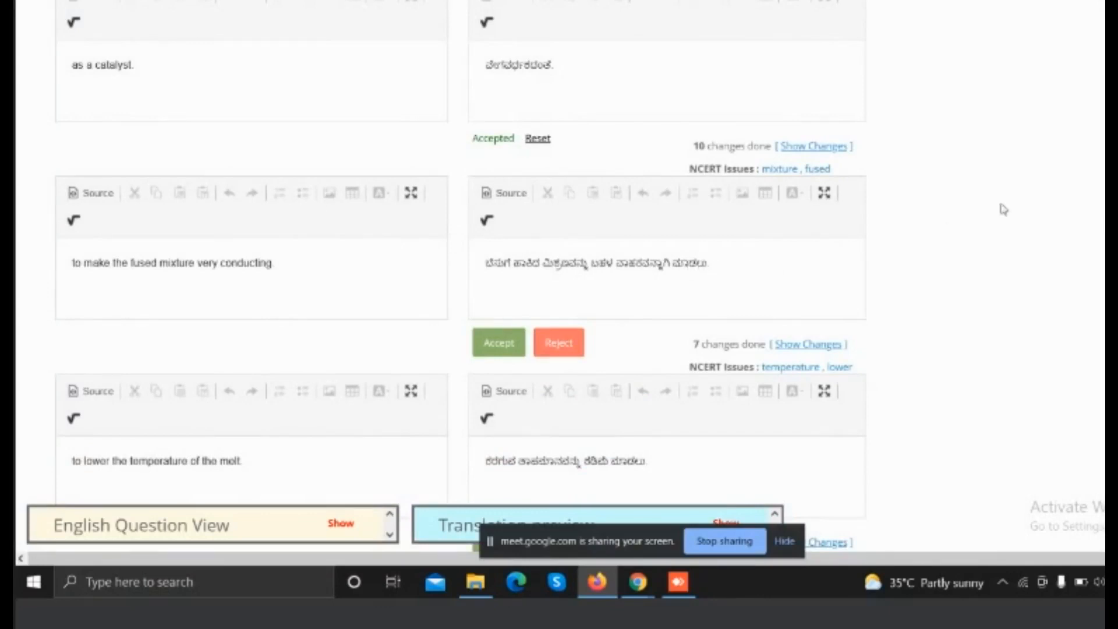
pyautogui.scroll(-5, 976, 192)
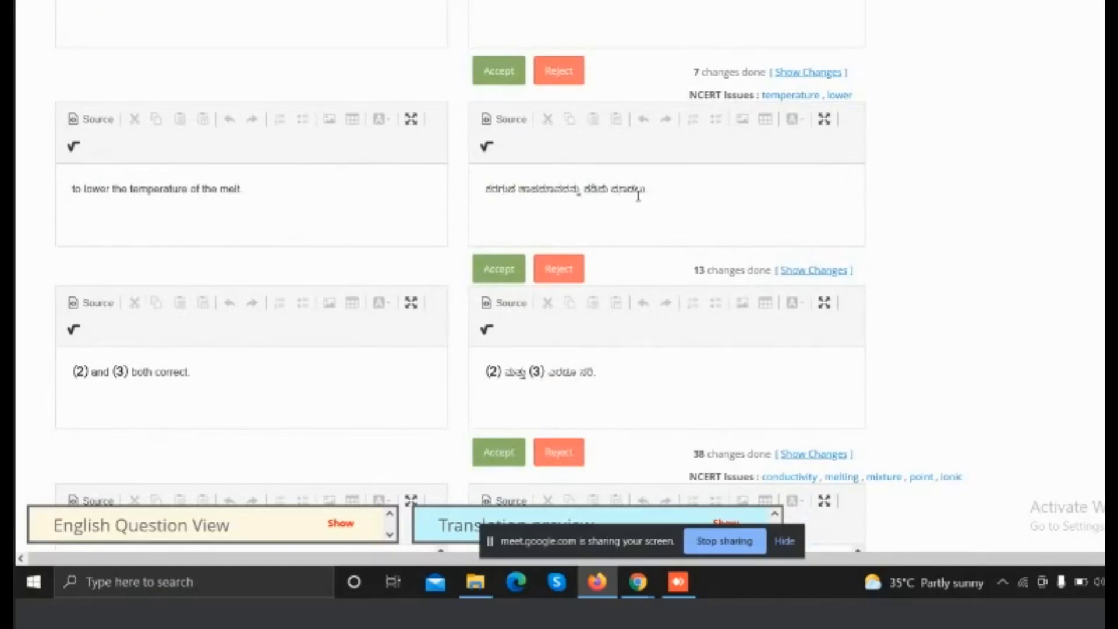
pyautogui.click(504, 80)
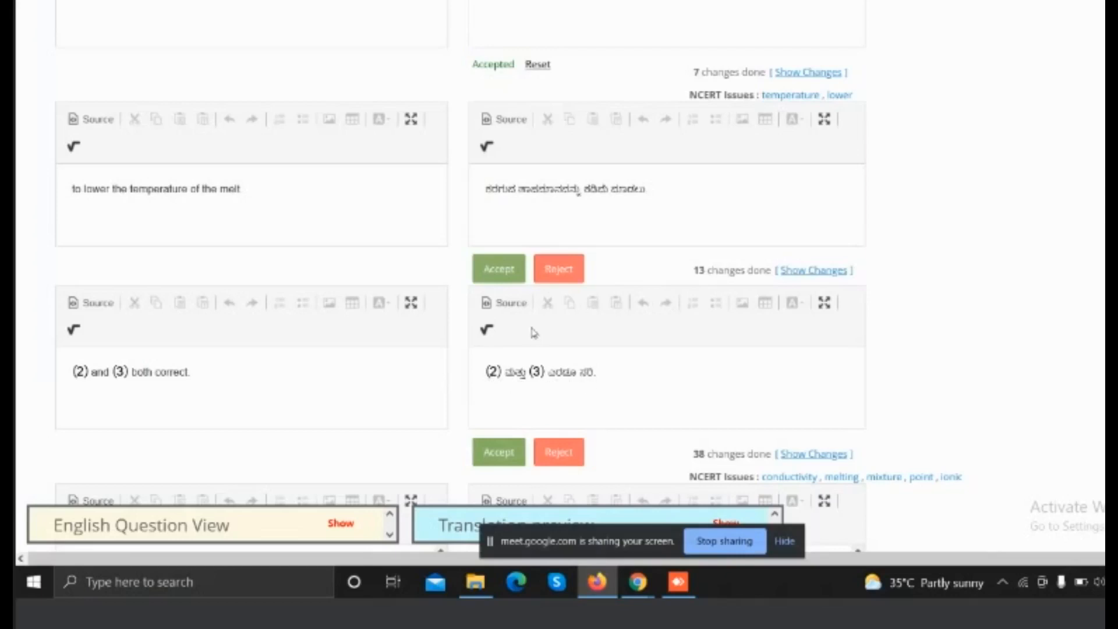
pyautogui.click(491, 271)
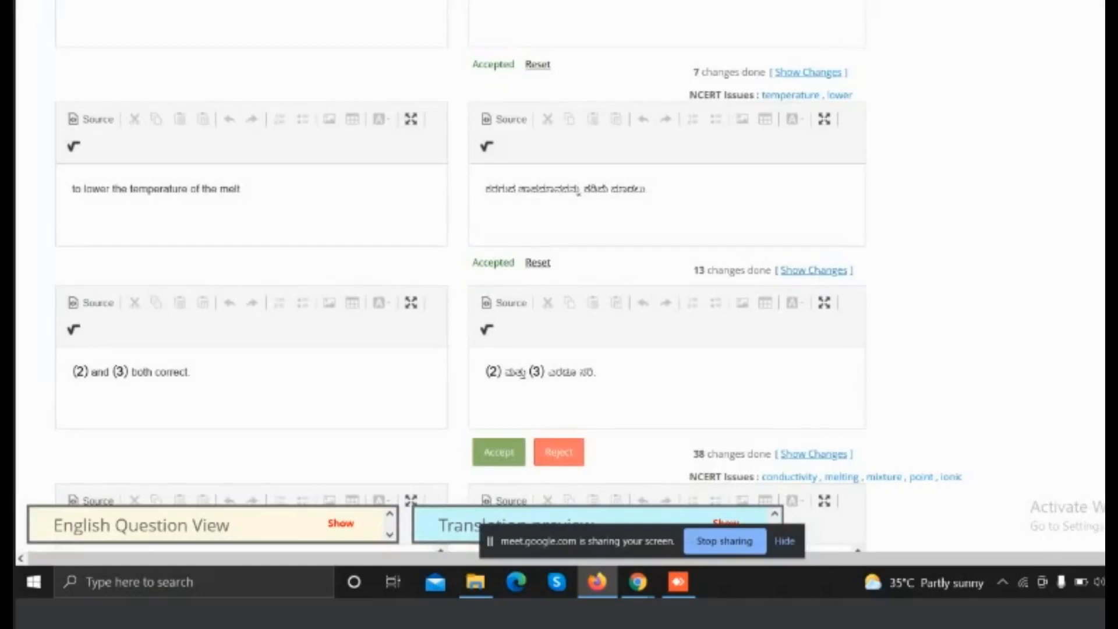
# - Accept the explanation, ionic, charge-hint and final Na3[AlF6] explanation translations
pyautogui.scroll(-7, 559, 262)
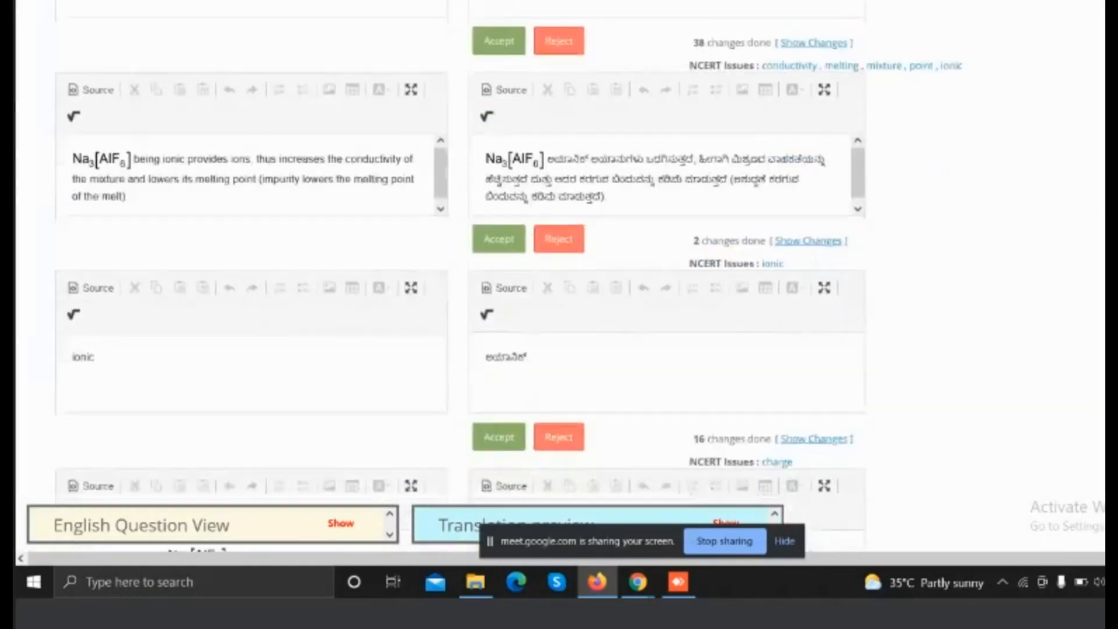
pyautogui.scroll(-1, 559, 262)
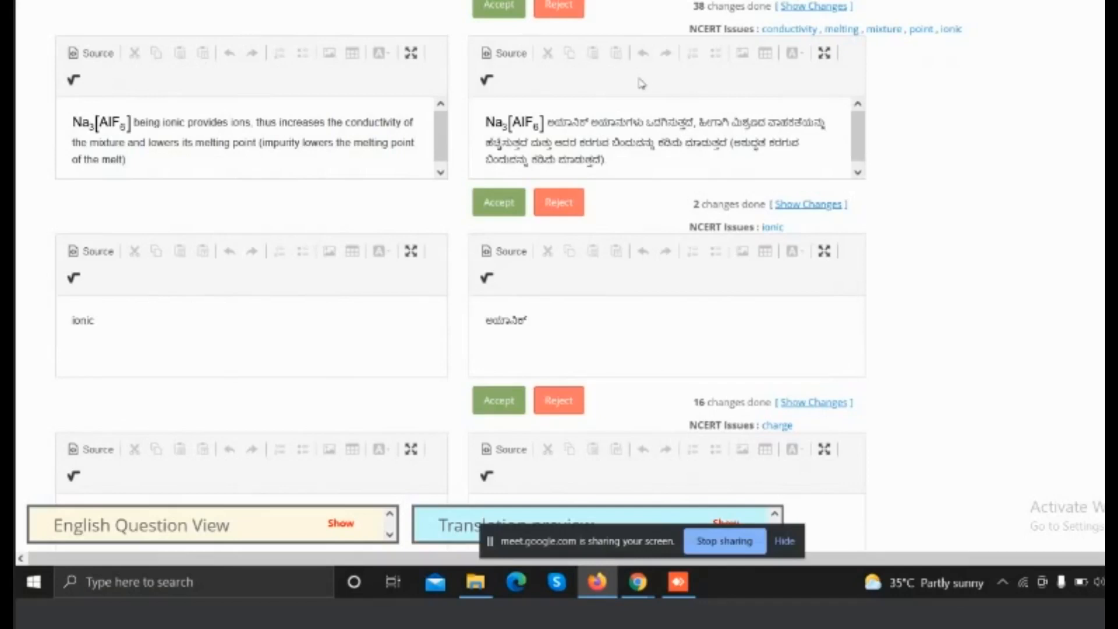
pyautogui.click(497, 7)
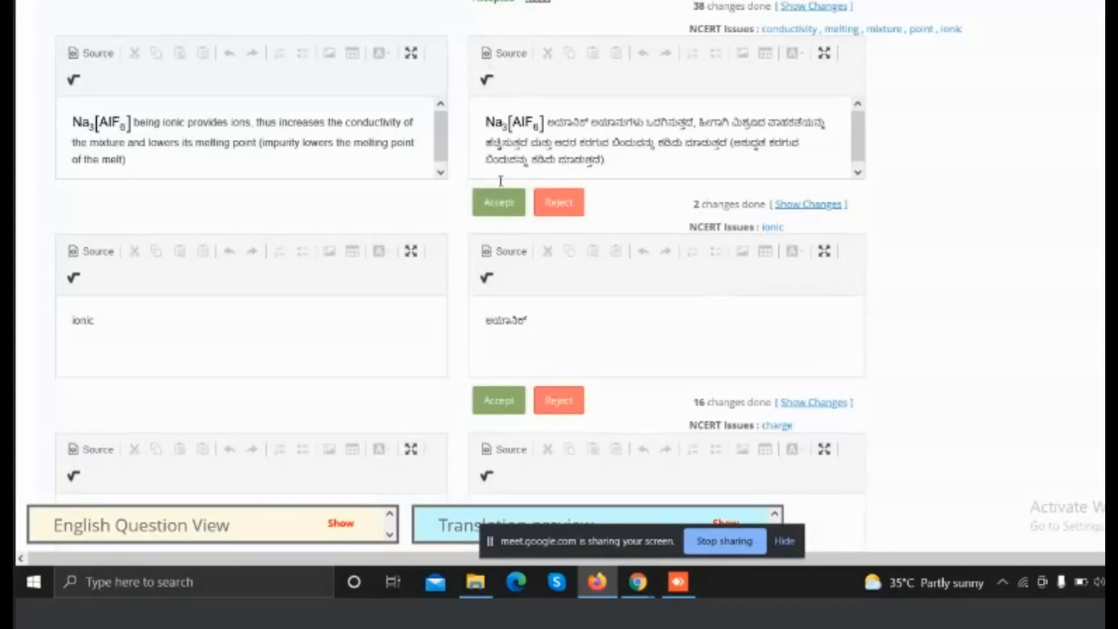
pyautogui.click(500, 205)
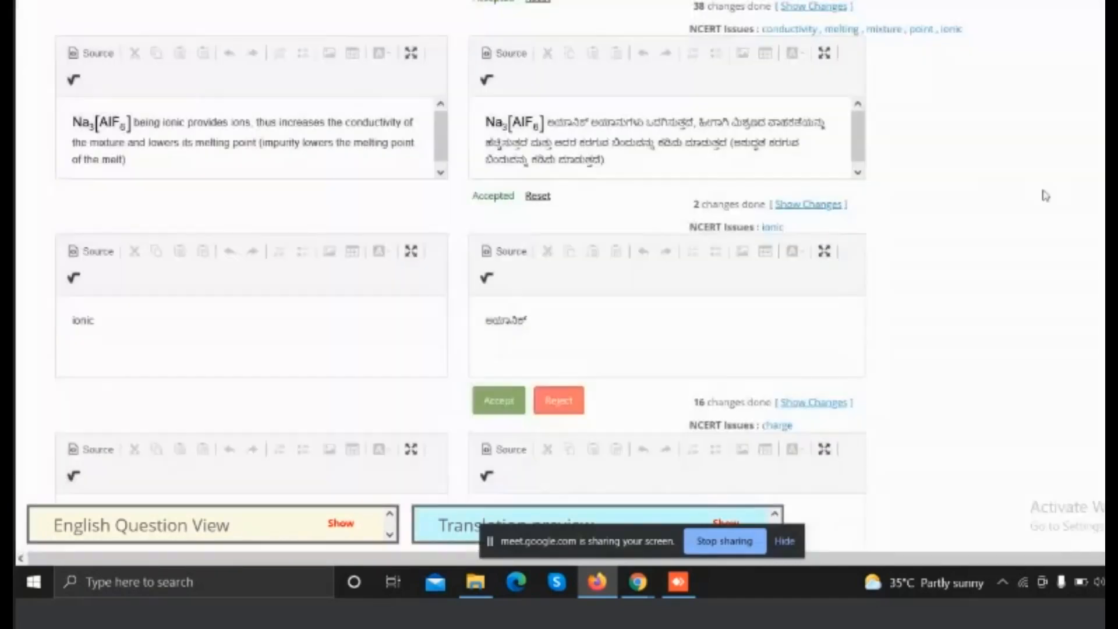
pyautogui.scroll(-5, 749, 312)
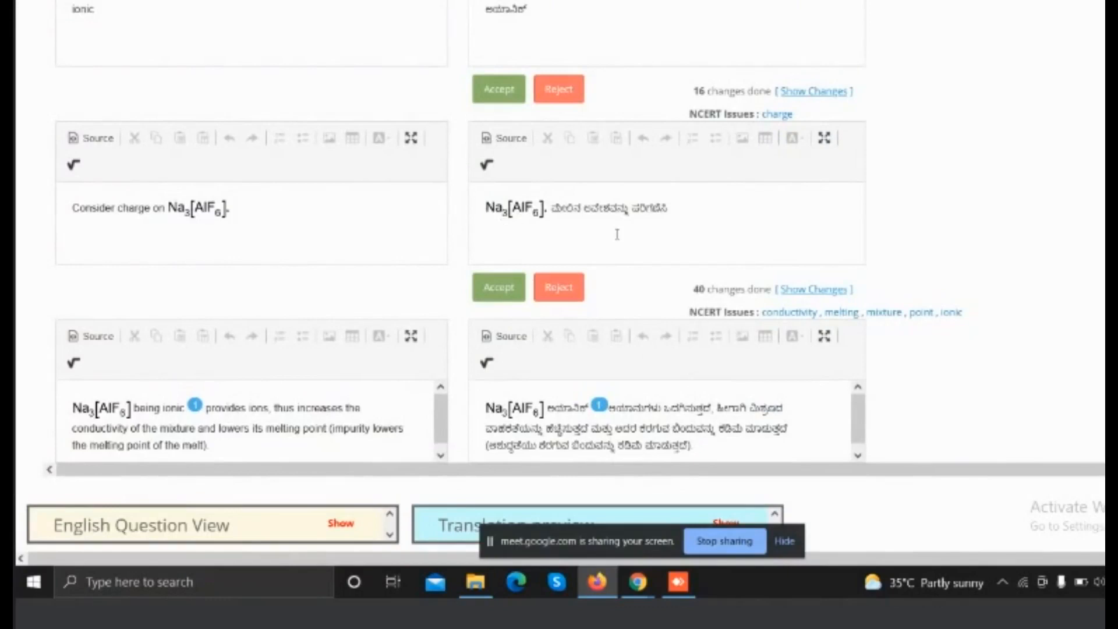
pyautogui.click(499, 90)
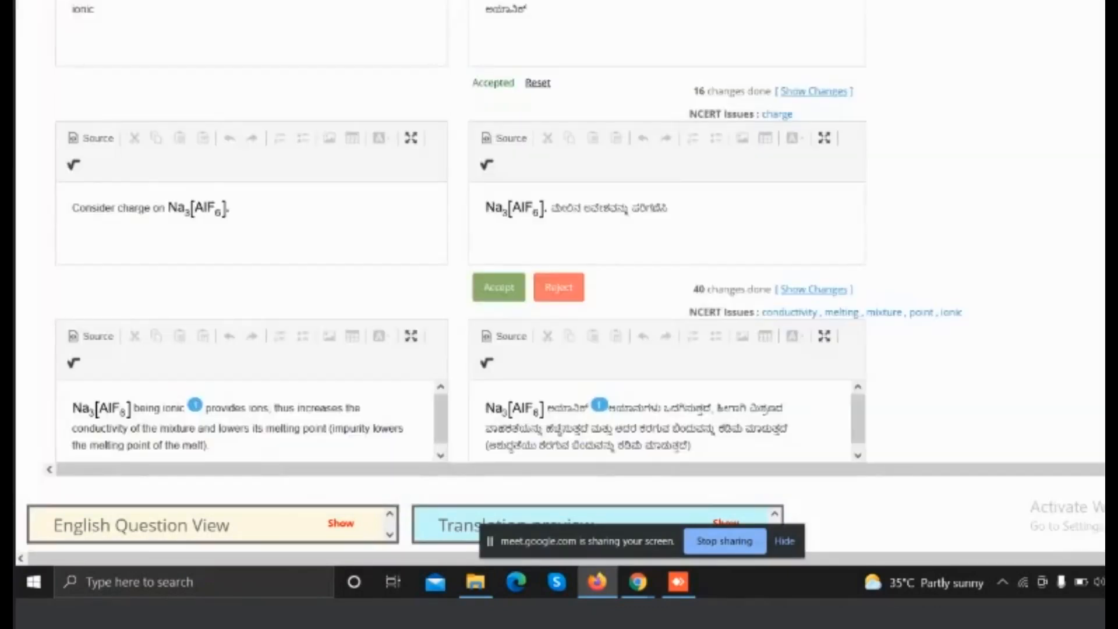
pyautogui.scroll(-5, 559, 262)
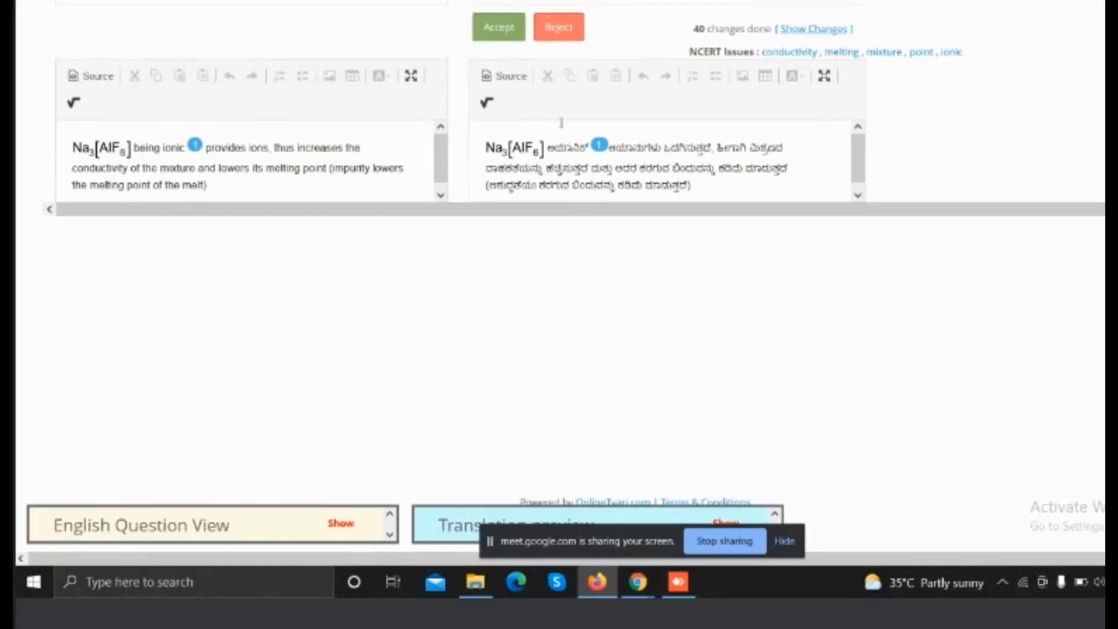
pyautogui.click(501, 39)
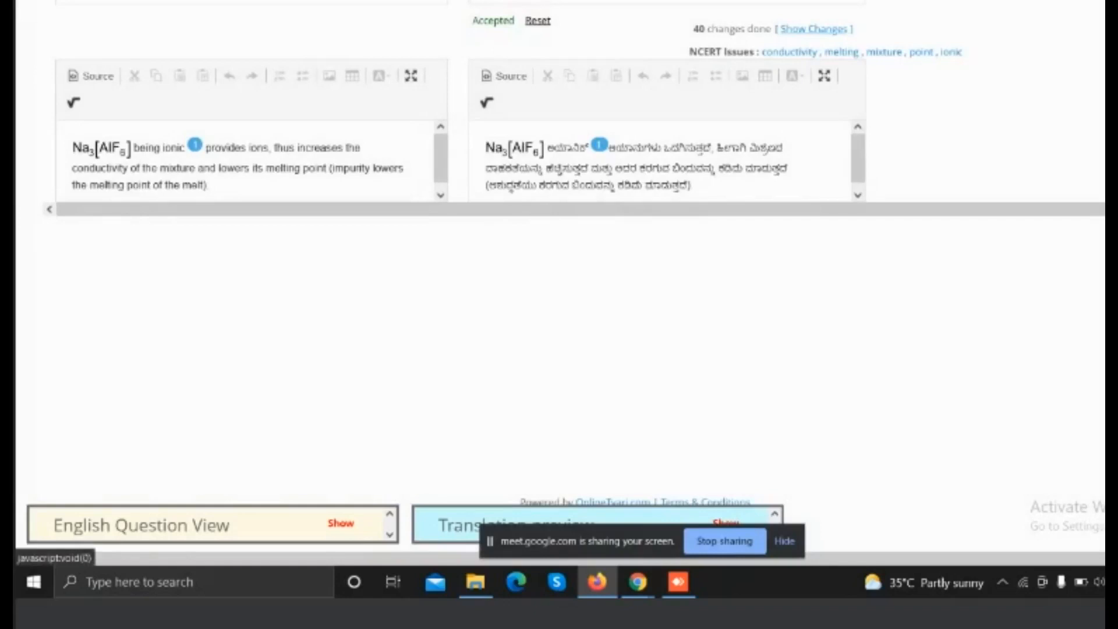
# - Confirm and save the question from the final review, then go to the Document List
pyautogui.click(814, 29)
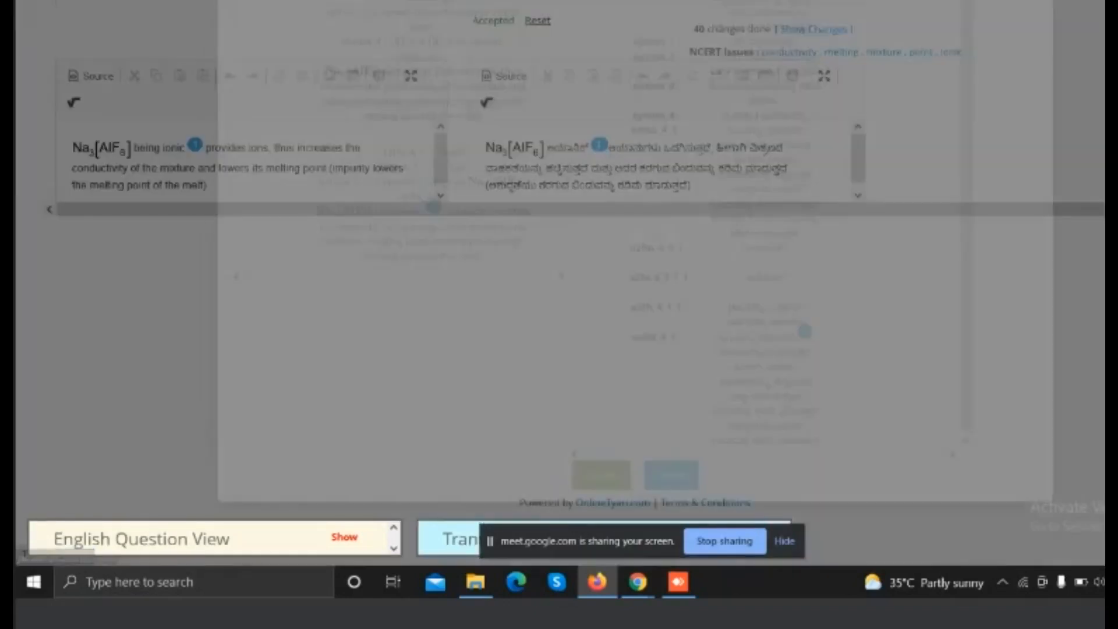
pyautogui.scroll(-2, 594, 262)
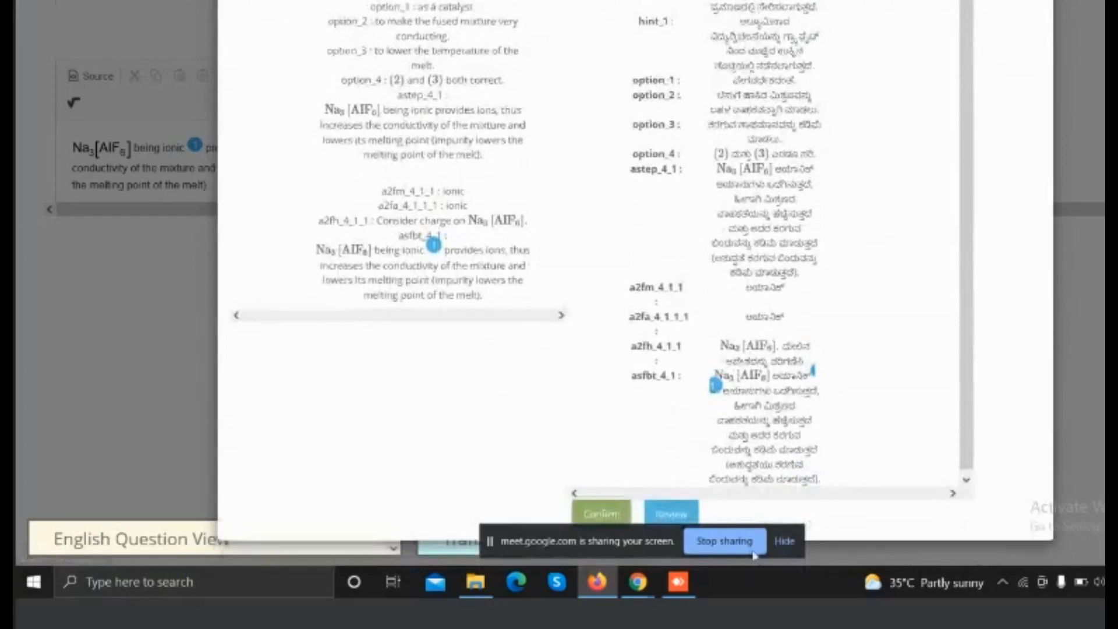
pyautogui.click(607, 515)
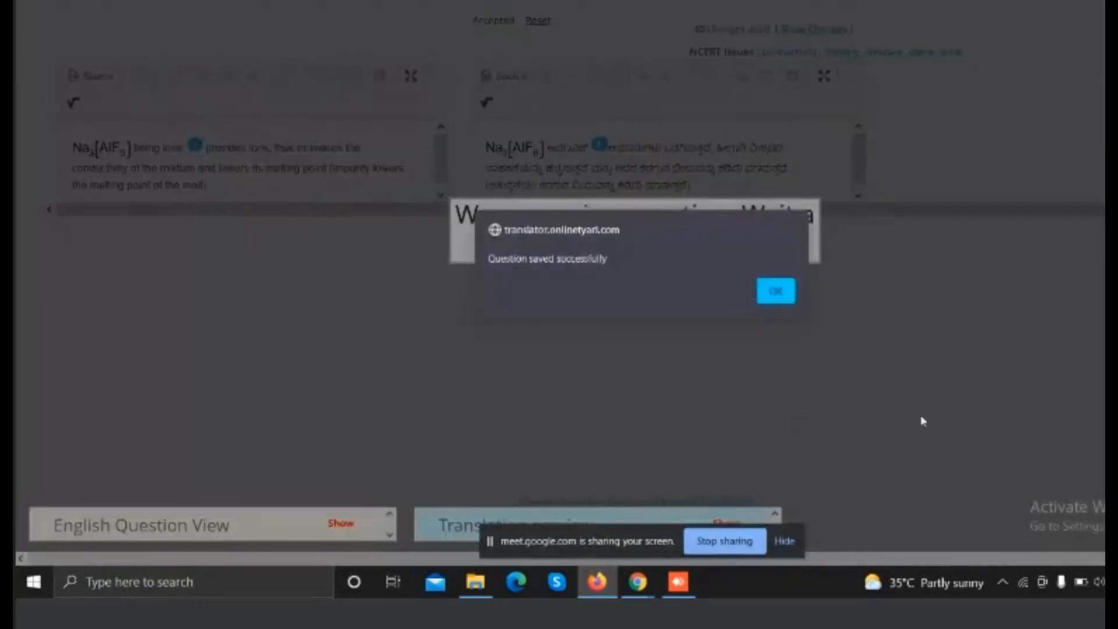
pyautogui.click(776, 291)
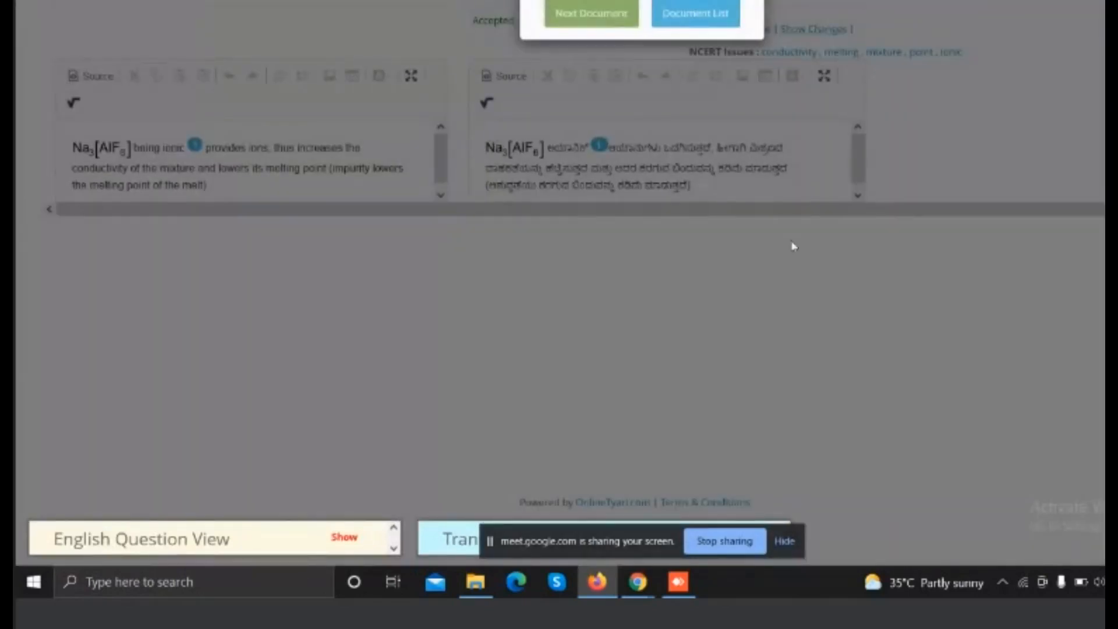
pyautogui.click(701, 19)
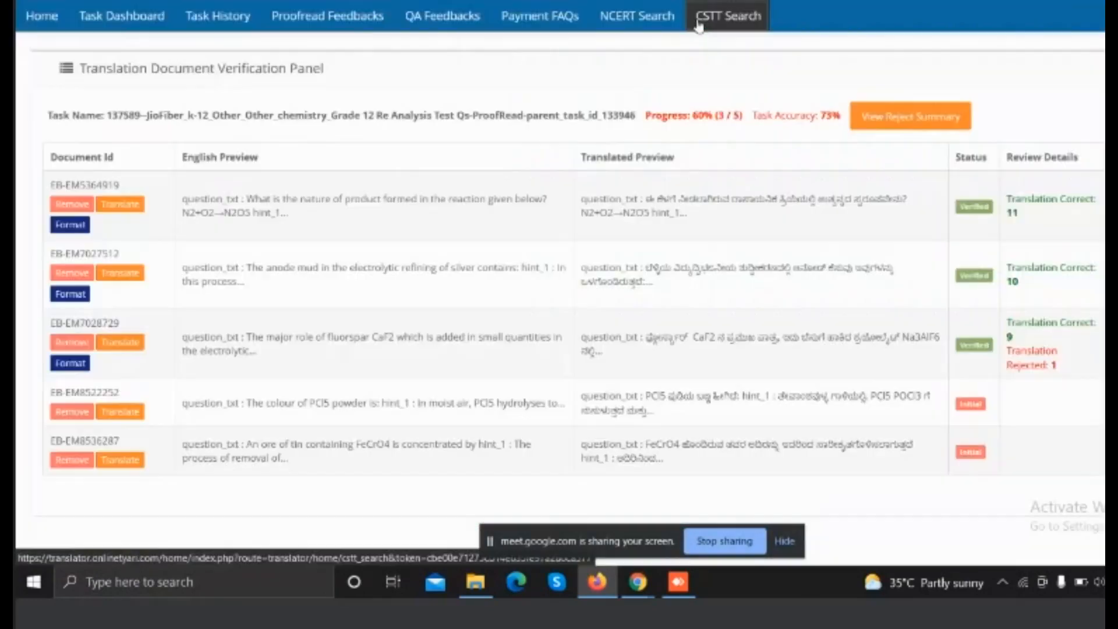
pyautogui.click(696, 25)
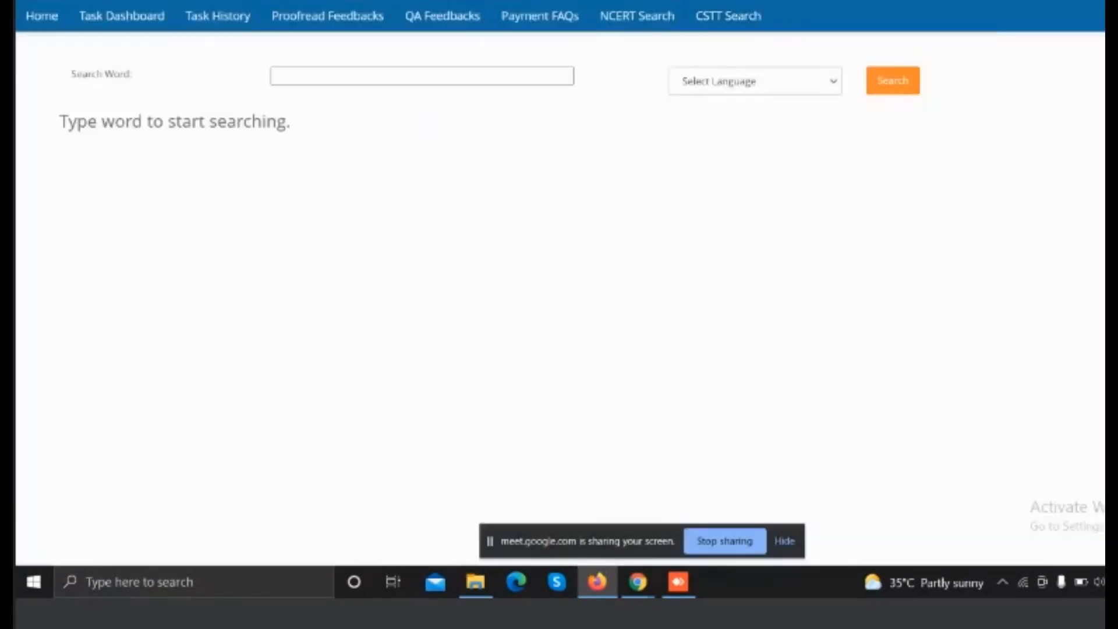
pyautogui.hotkey('alt', 'Left')
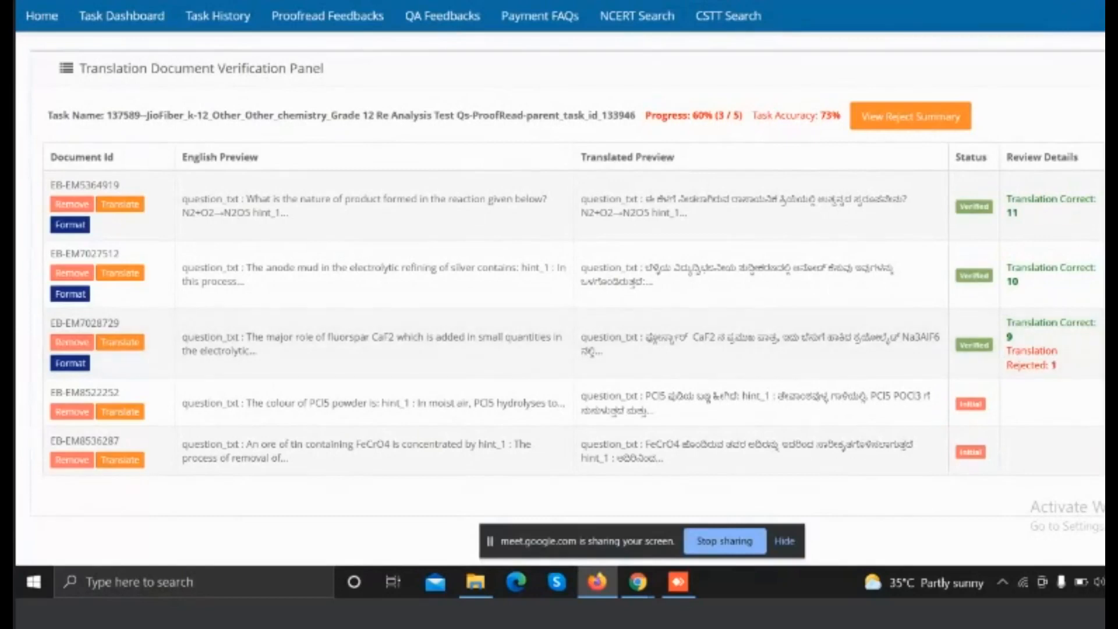
pyautogui.scroll(-2, 560, 279)
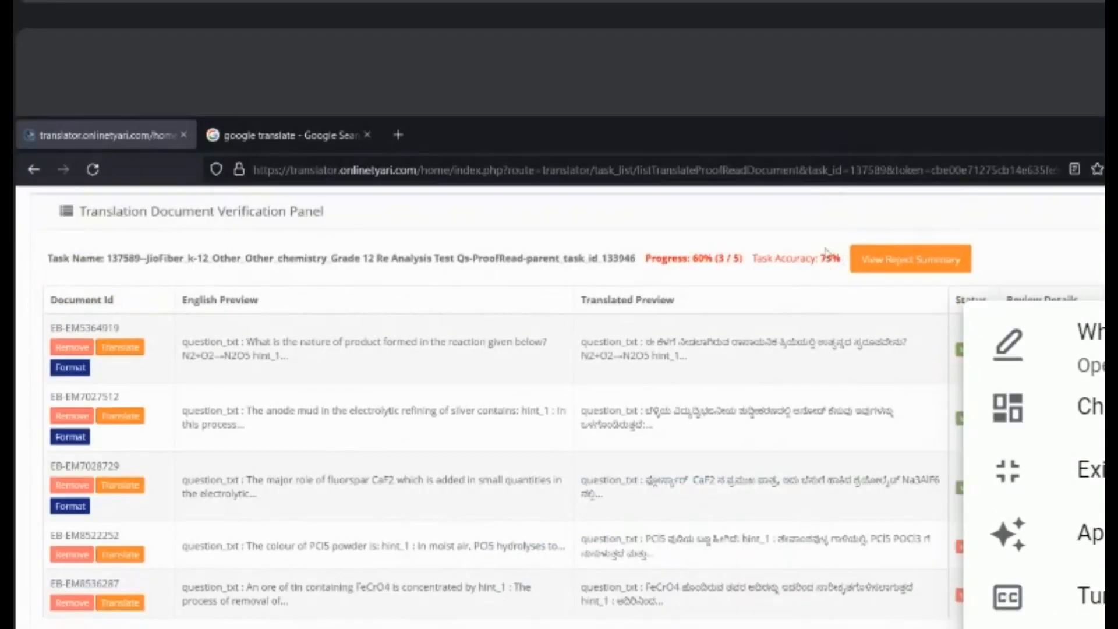
pyautogui.press('Escape')
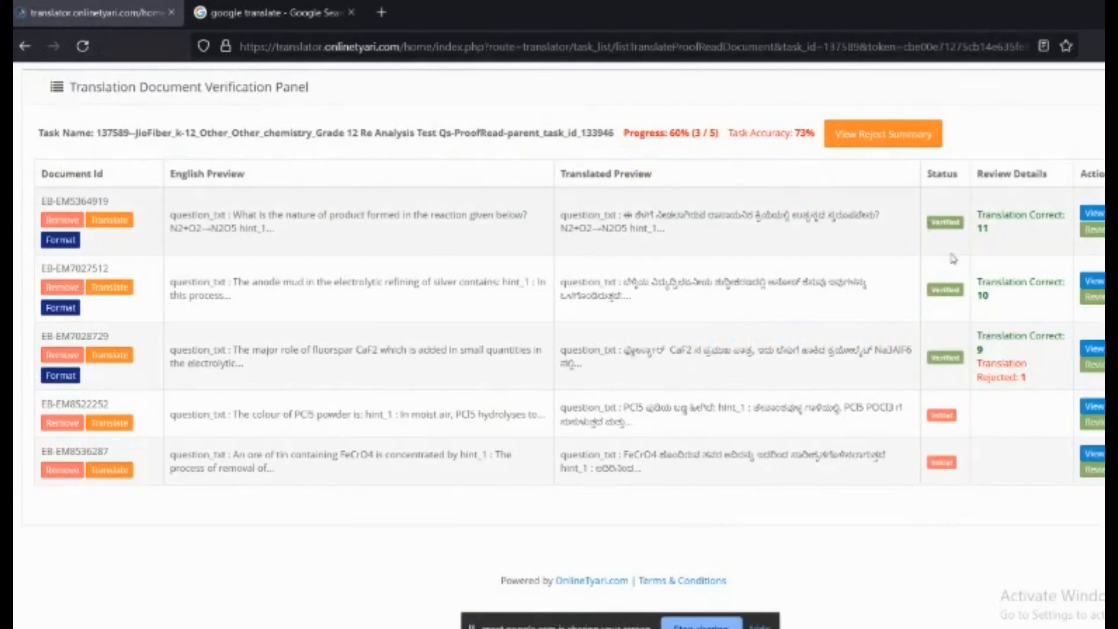
# - Open the PCl5 powder colour document despite low accuracy and accept the question's translation
pyautogui.click(1097, 428)
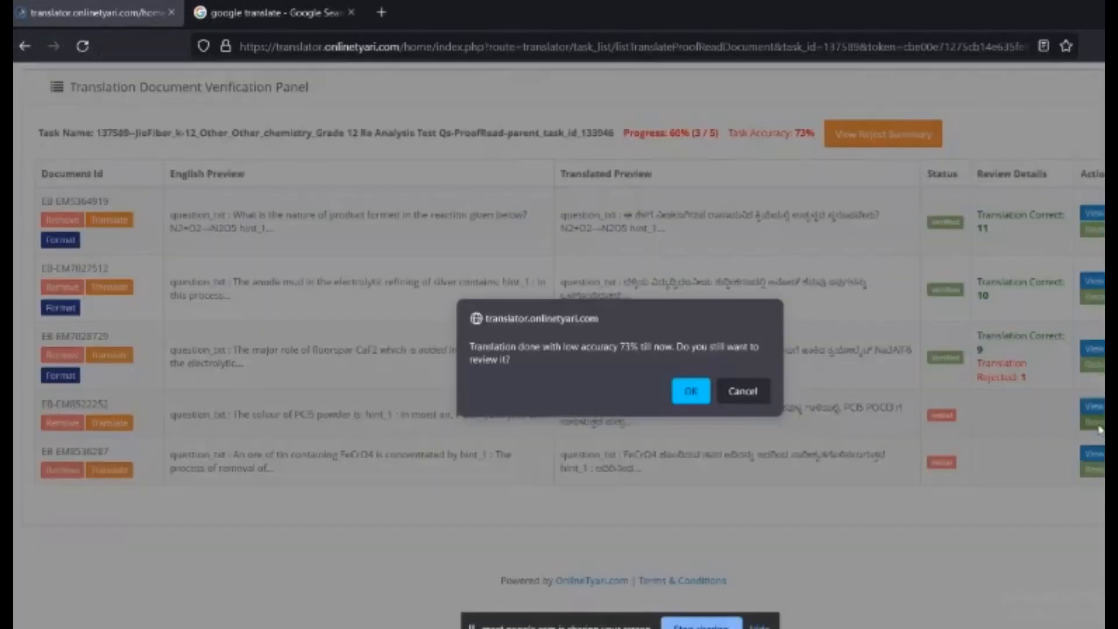
pyautogui.click(691, 391)
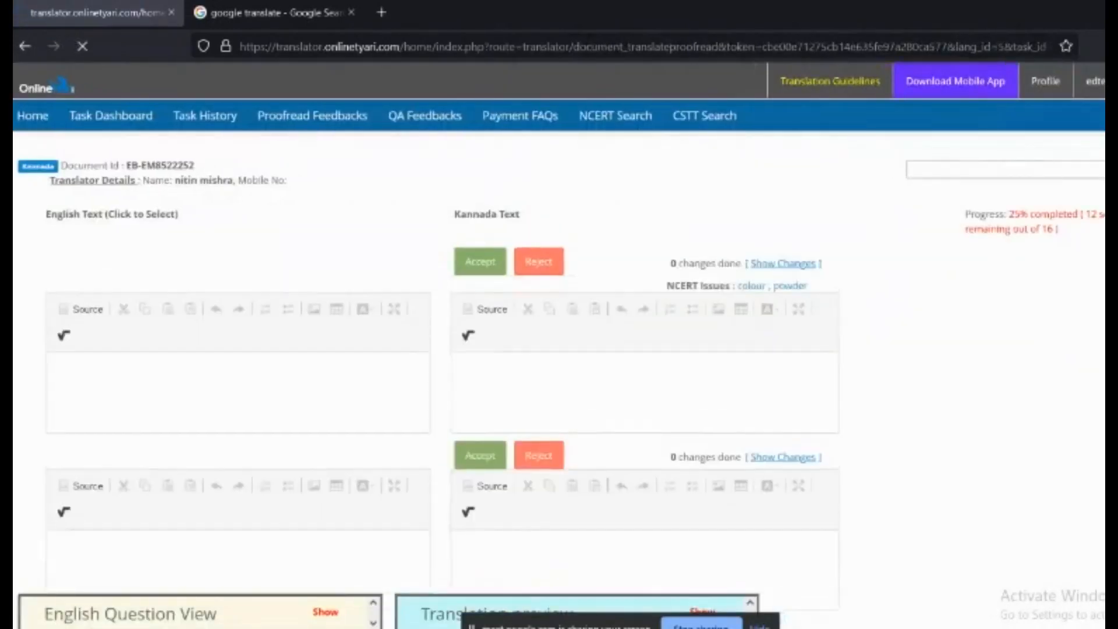
pyautogui.scroll(-2, 559, 345)
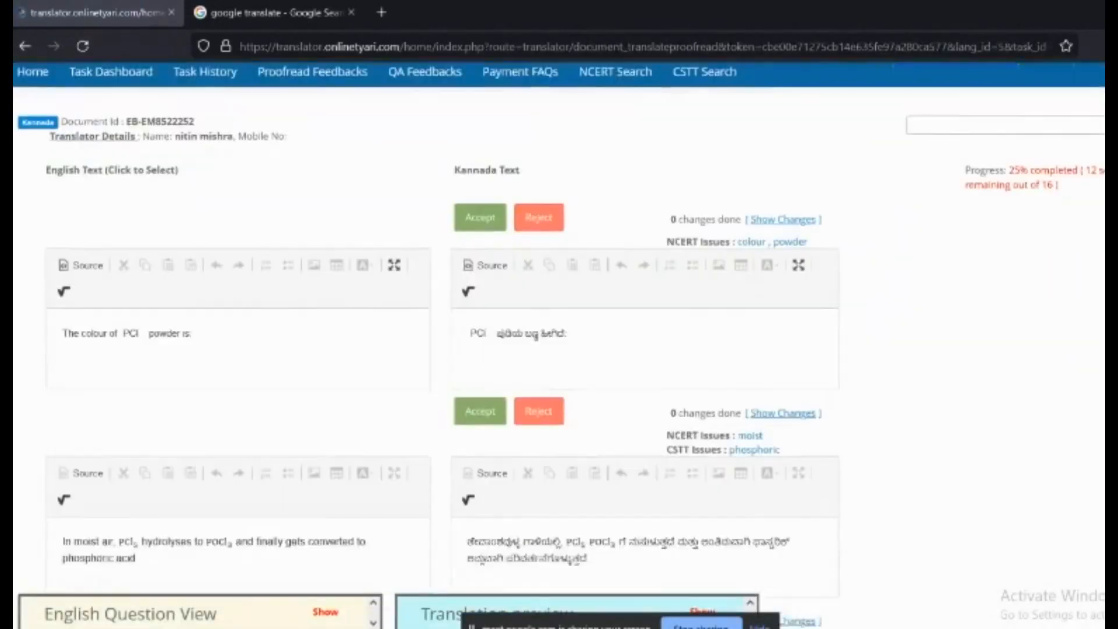
pyautogui.scroll(-1, 559, 331)
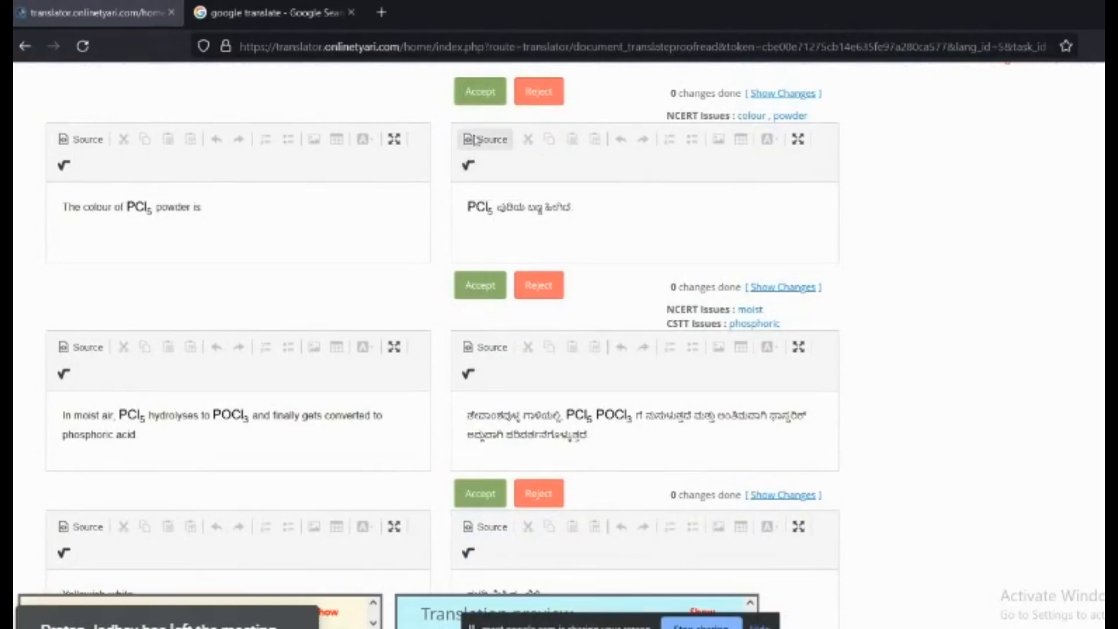
pyautogui.click(486, 103)
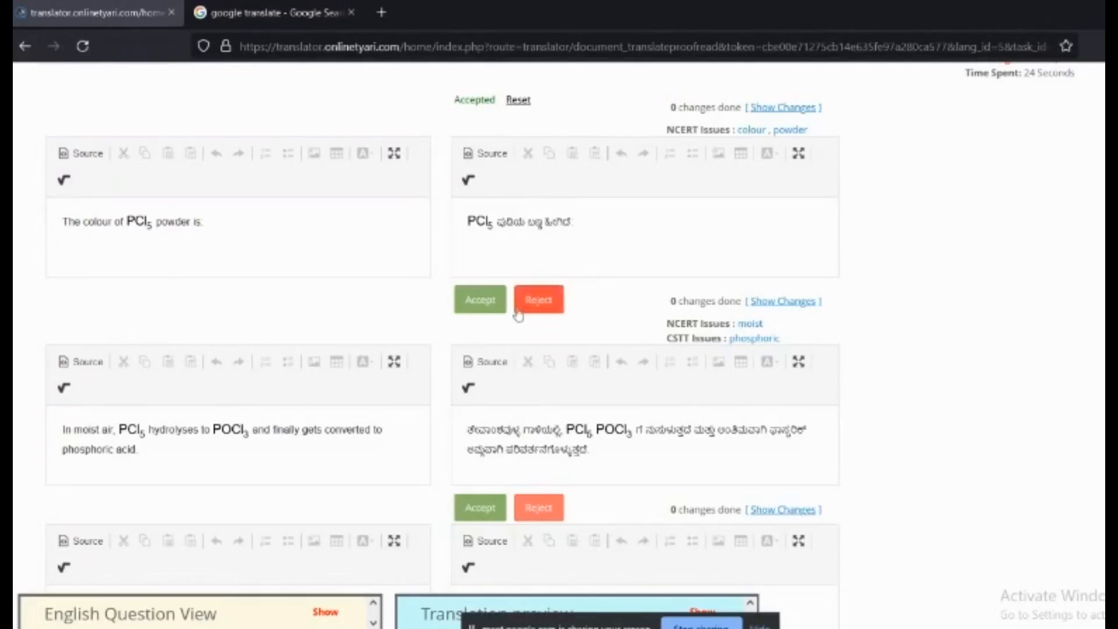
# - Accept the Kannada translations of the moist-air hydrolysis hint and the PCl5 structure explanation
pyautogui.click(489, 299)
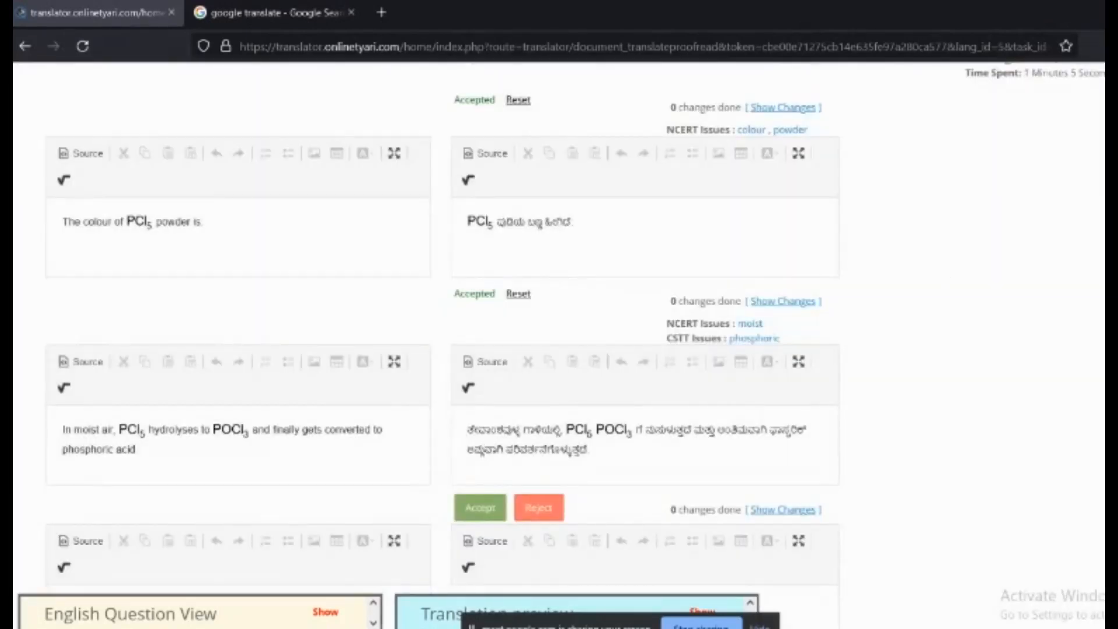
pyautogui.scroll(-5, 559, 323)
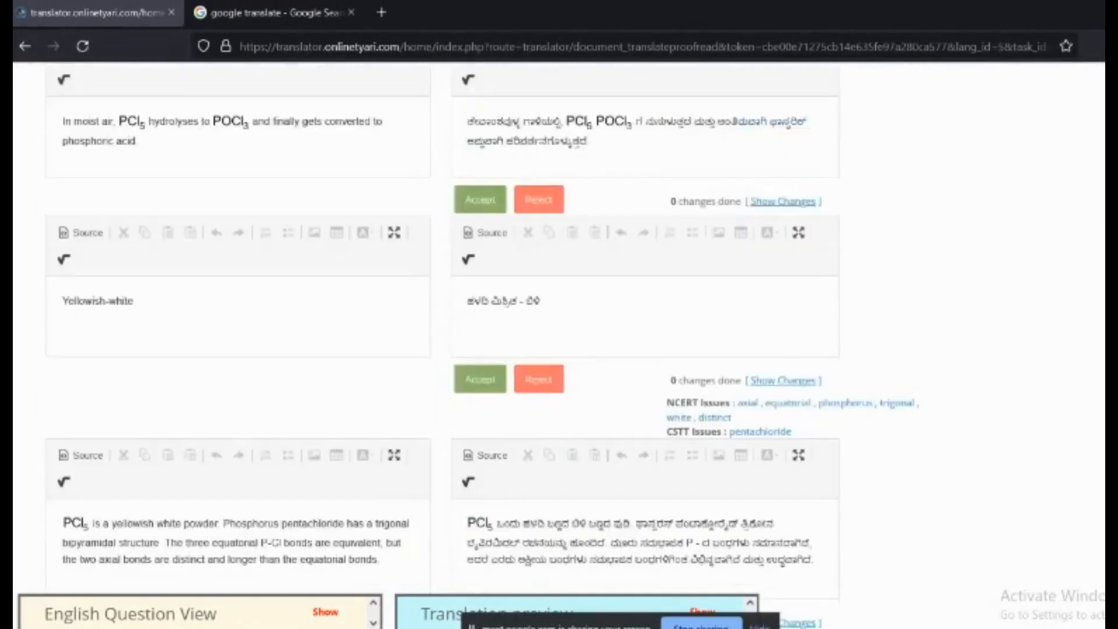
pyautogui.scroll(-1, 579, 170)
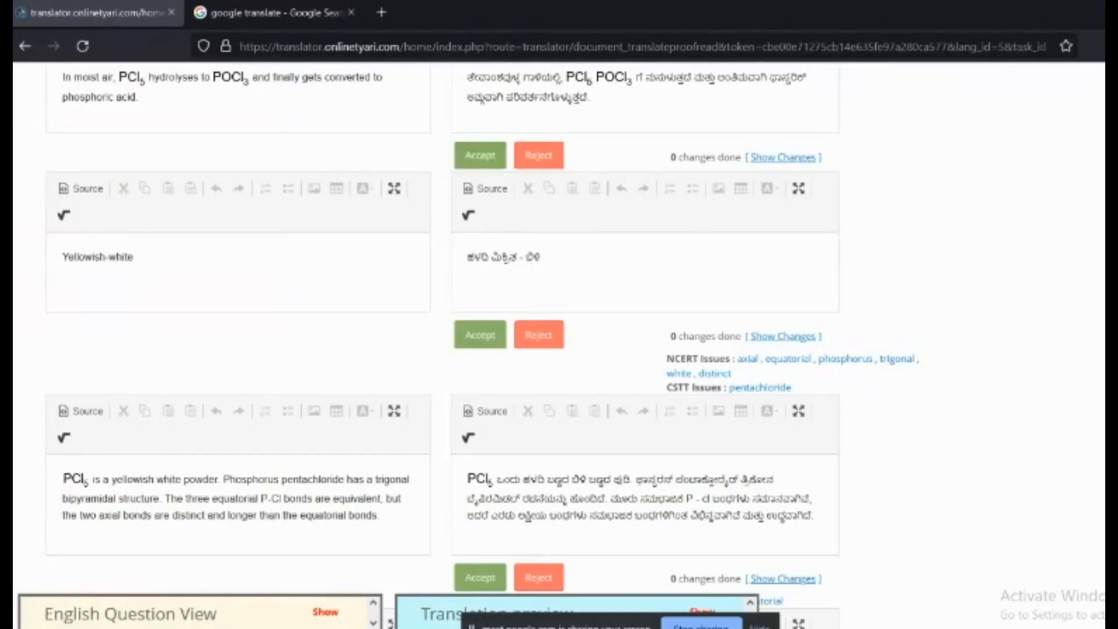
pyautogui.scroll(3, 442, 331)
pyautogui.scroll(-2, 442, 332)
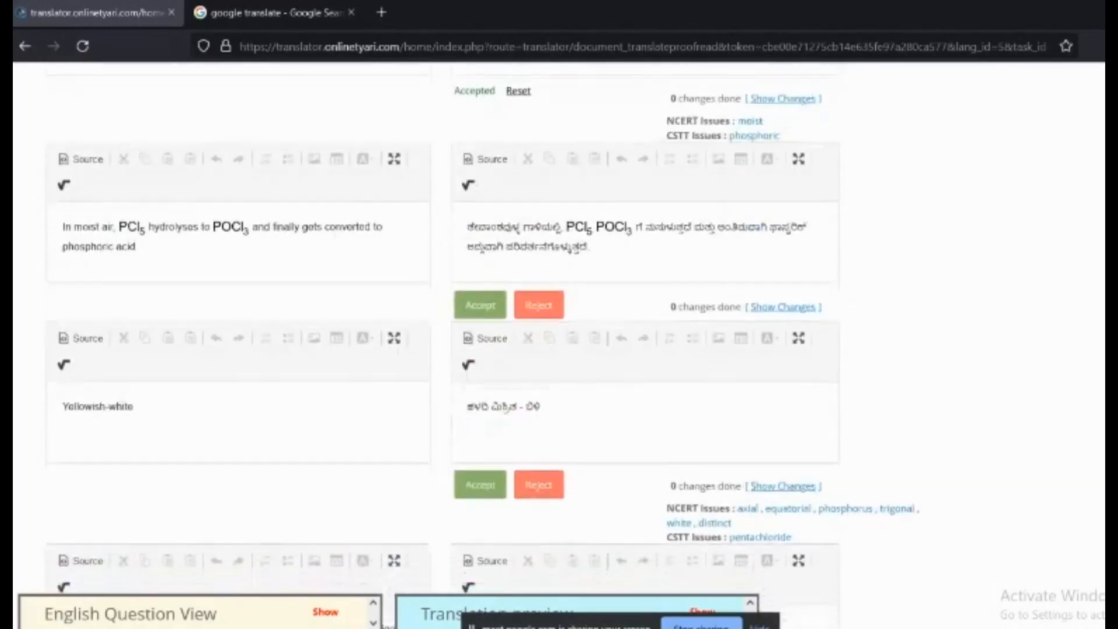
pyautogui.scroll(-3, 787, 205)
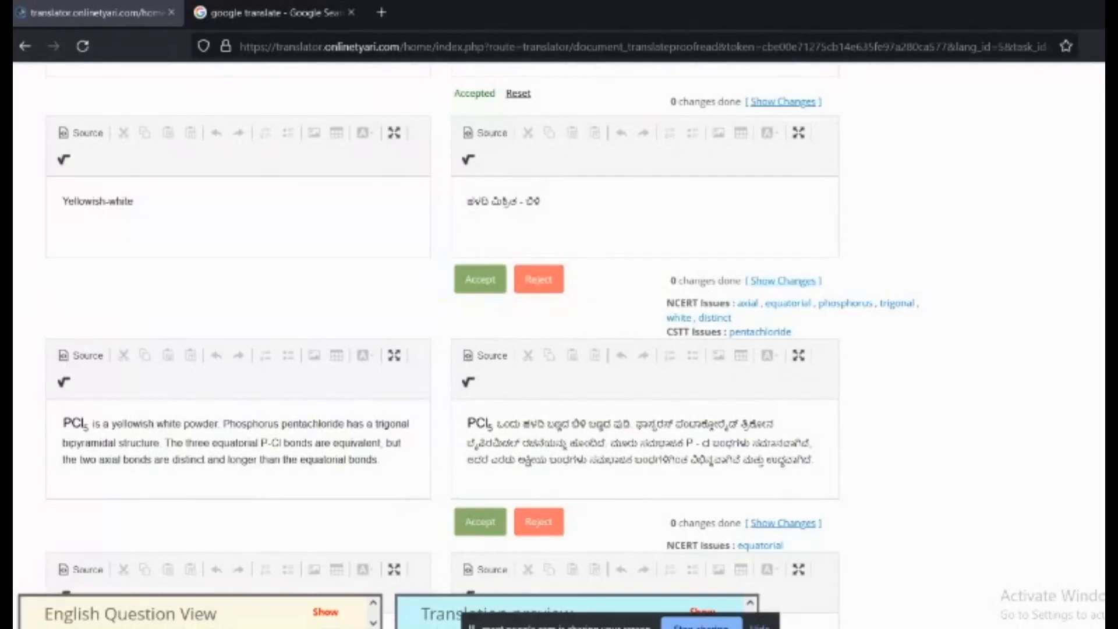
pyautogui.scroll(-3, 482, 337)
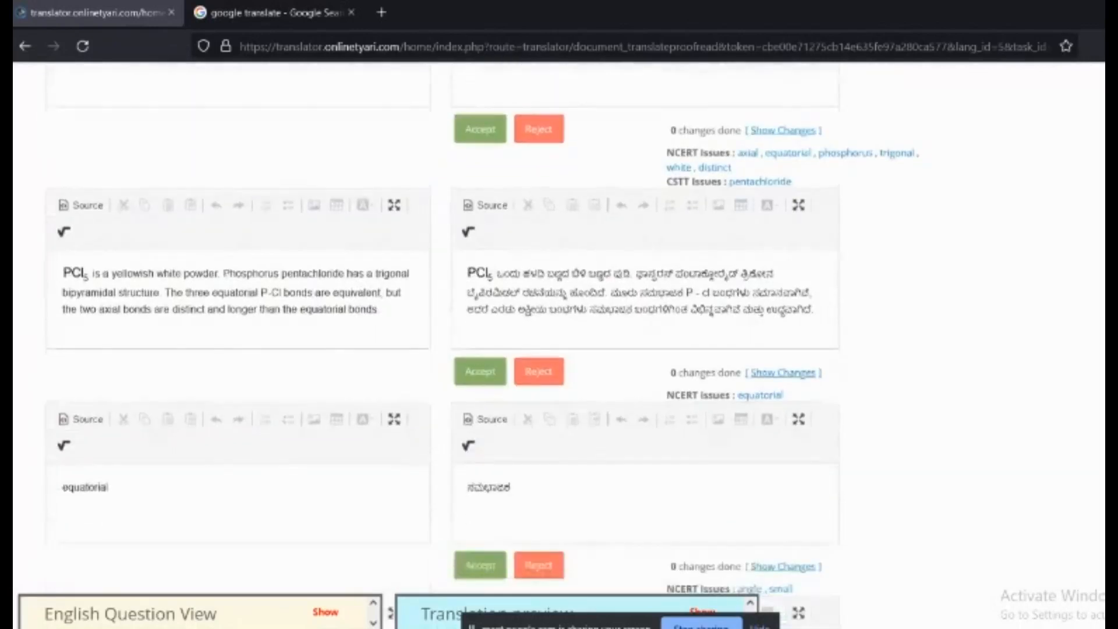
pyautogui.click(478, 138)
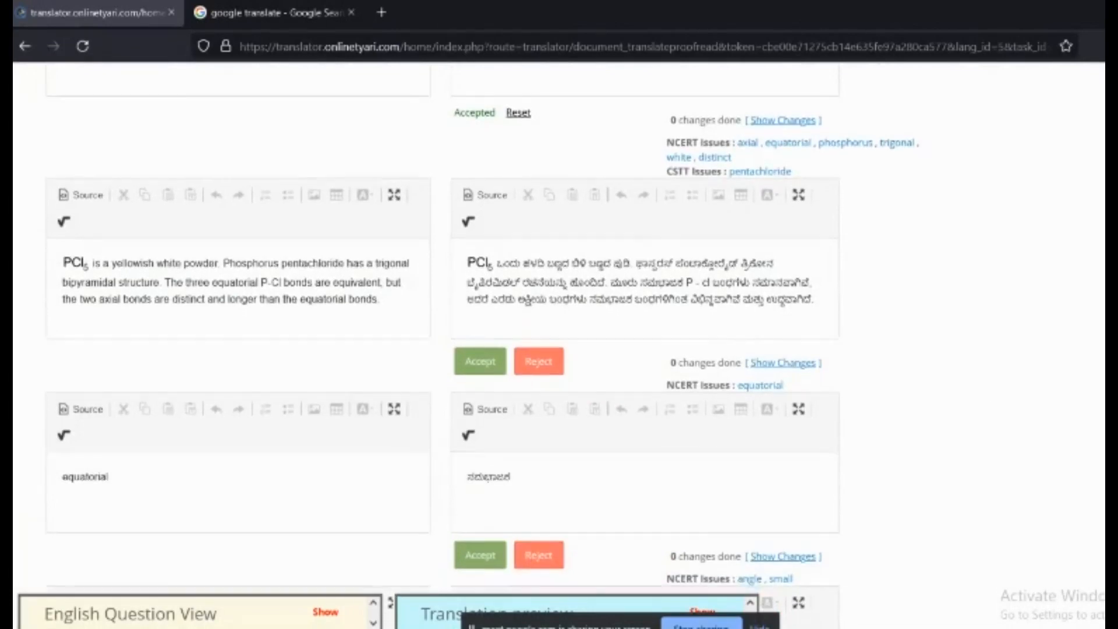
# - Accept the Kannada translation of the trigonal bipyramidal PCl5 paragraph
pyautogui.scroll(-1, 443, 344)
pyautogui.scroll(-1, 442, 343)
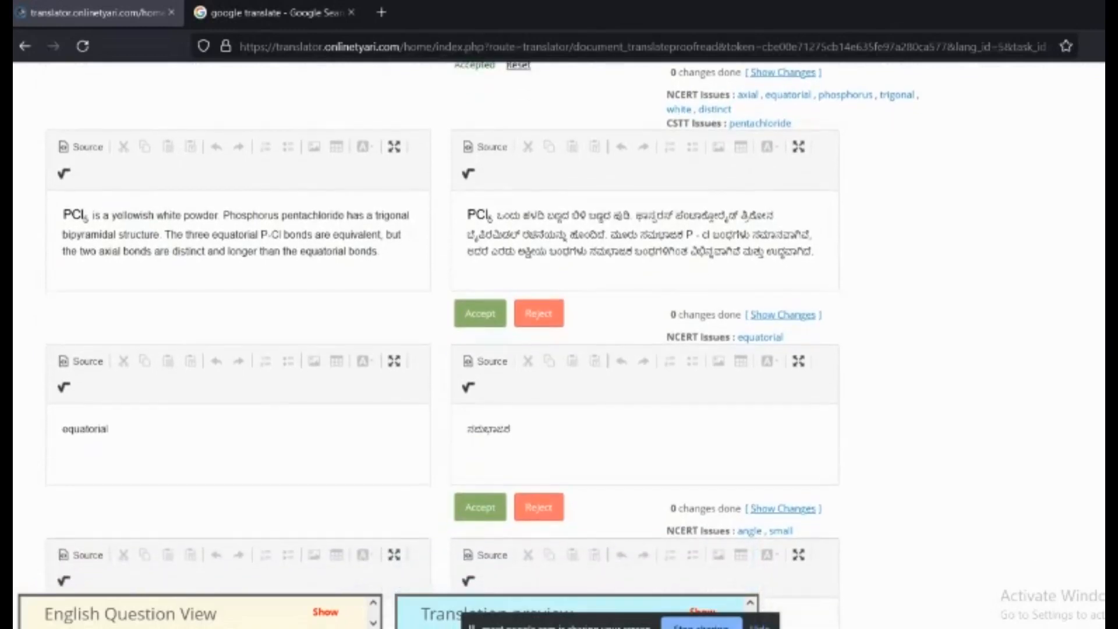
pyautogui.scroll(3, 442, 344)
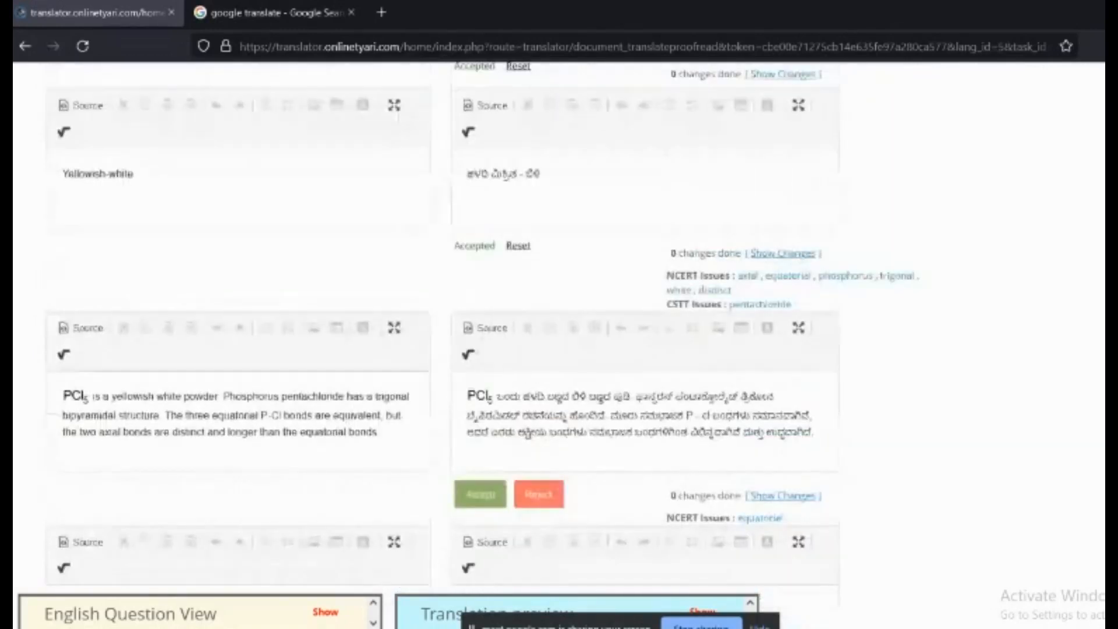
pyautogui.scroll(-3, 443, 343)
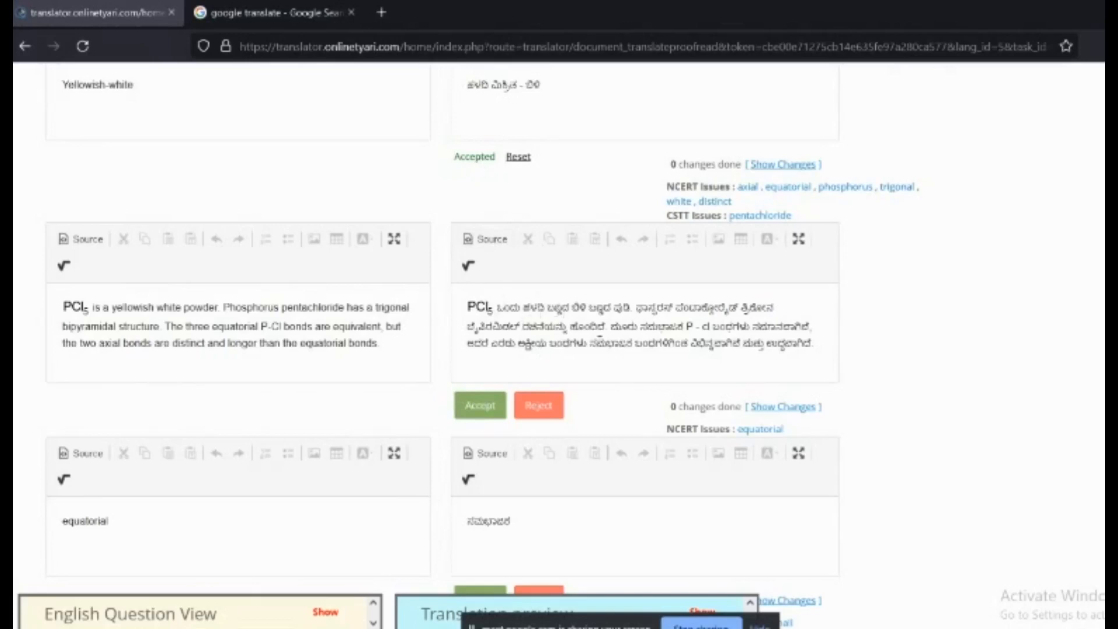
pyautogui.click(481, 411)
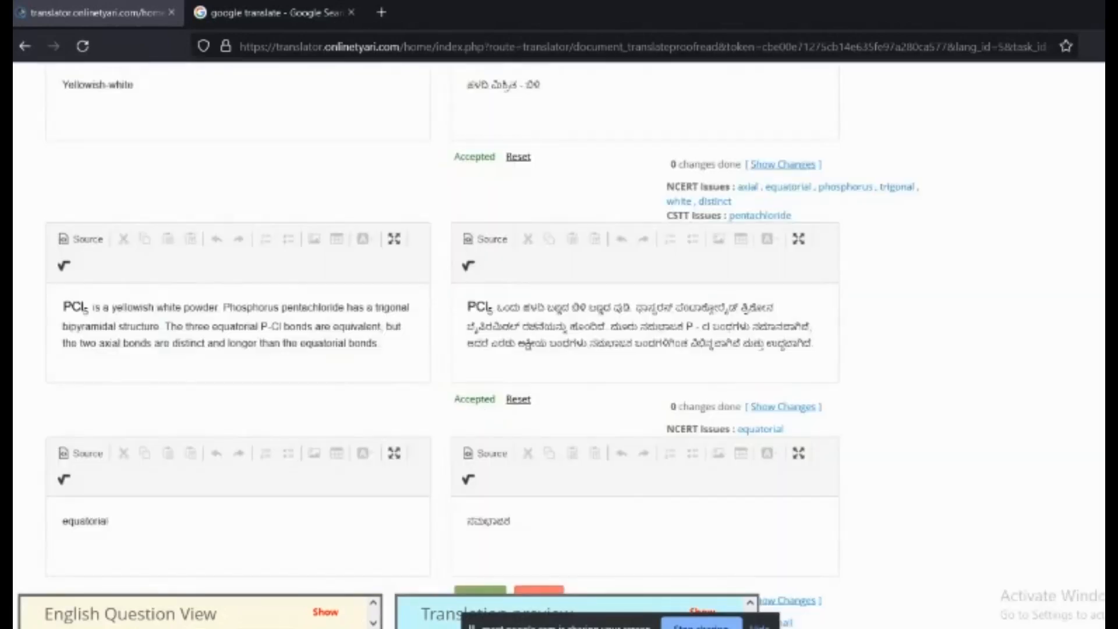
pyautogui.scroll(-5, 1074, 333)
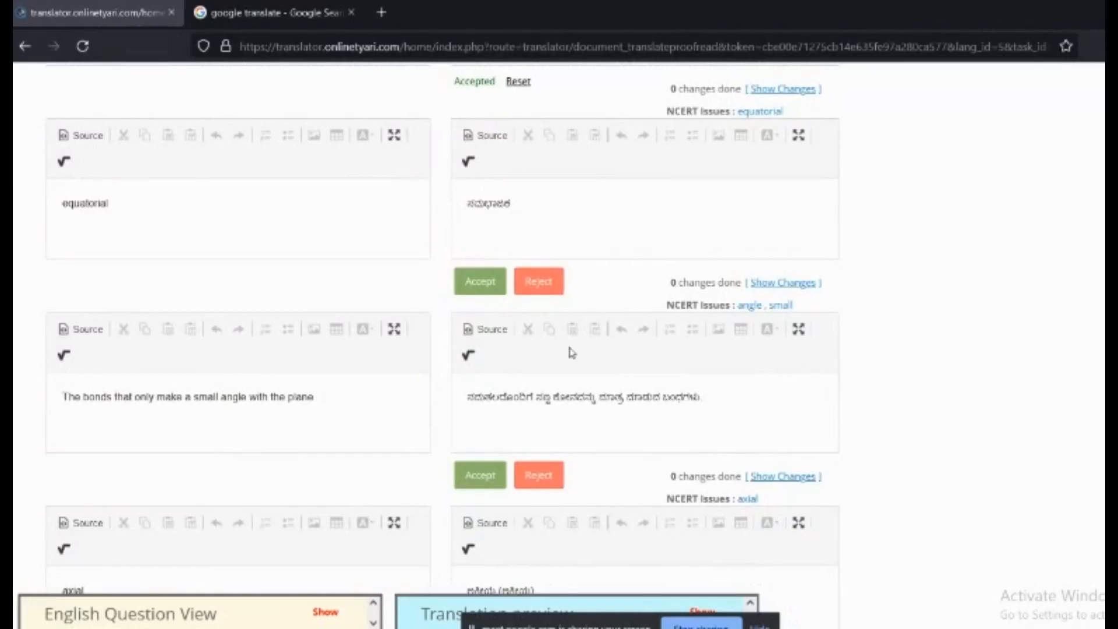
# - Accept the equatorial and small-angle bond rows, then the axial term after adding a space before its parenthesis
pyautogui.click(484, 285)
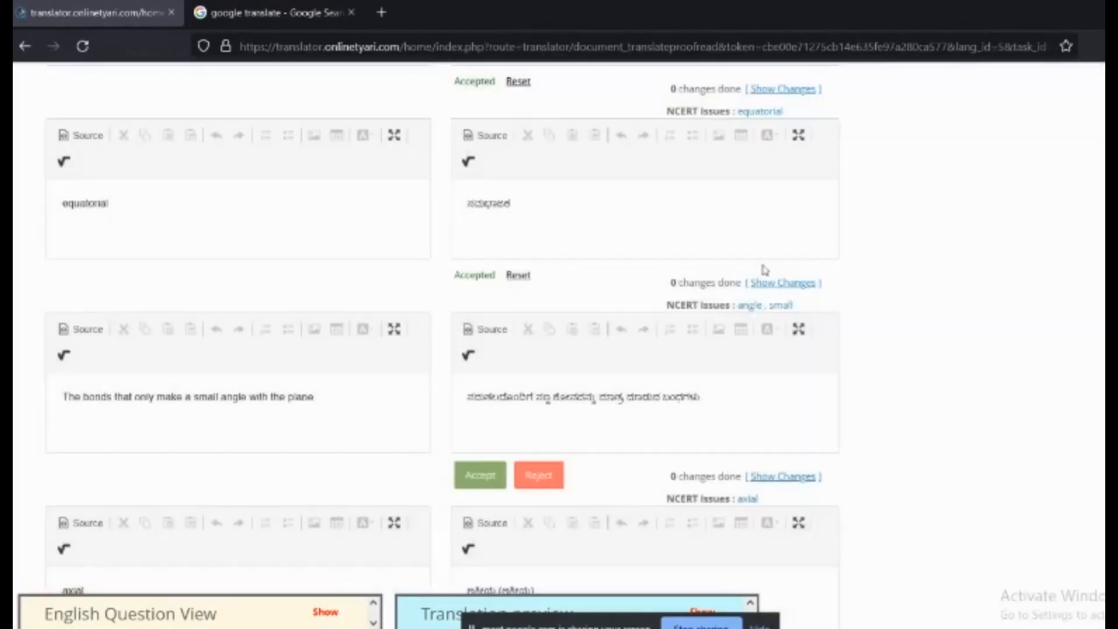
pyautogui.scroll(-5, 1023, 349)
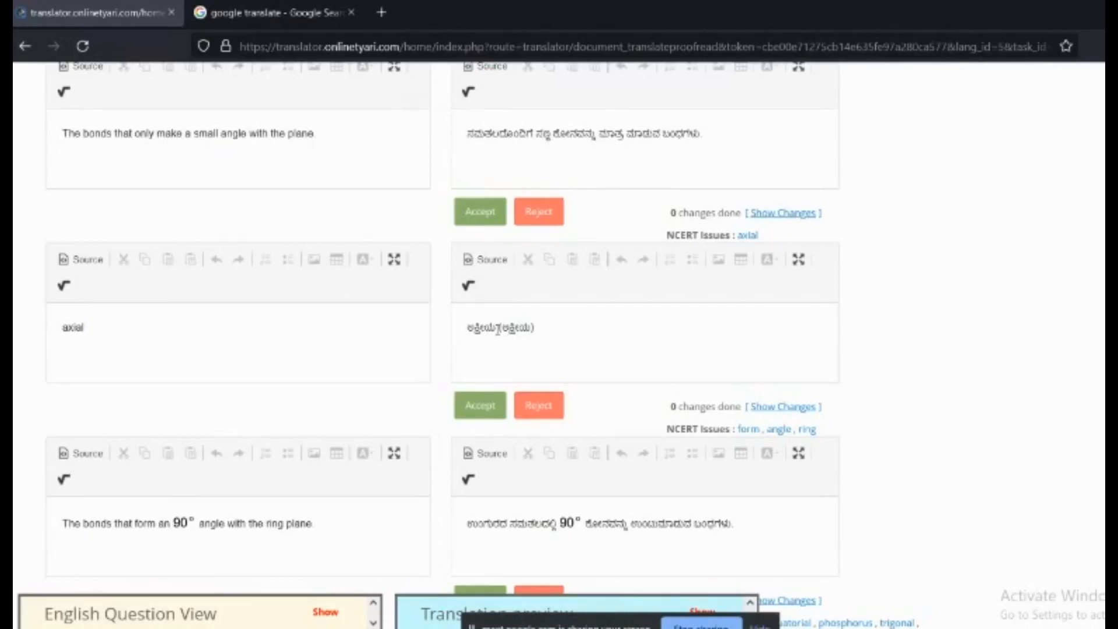
pyautogui.click(497, 328)
pyautogui.click(478, 212)
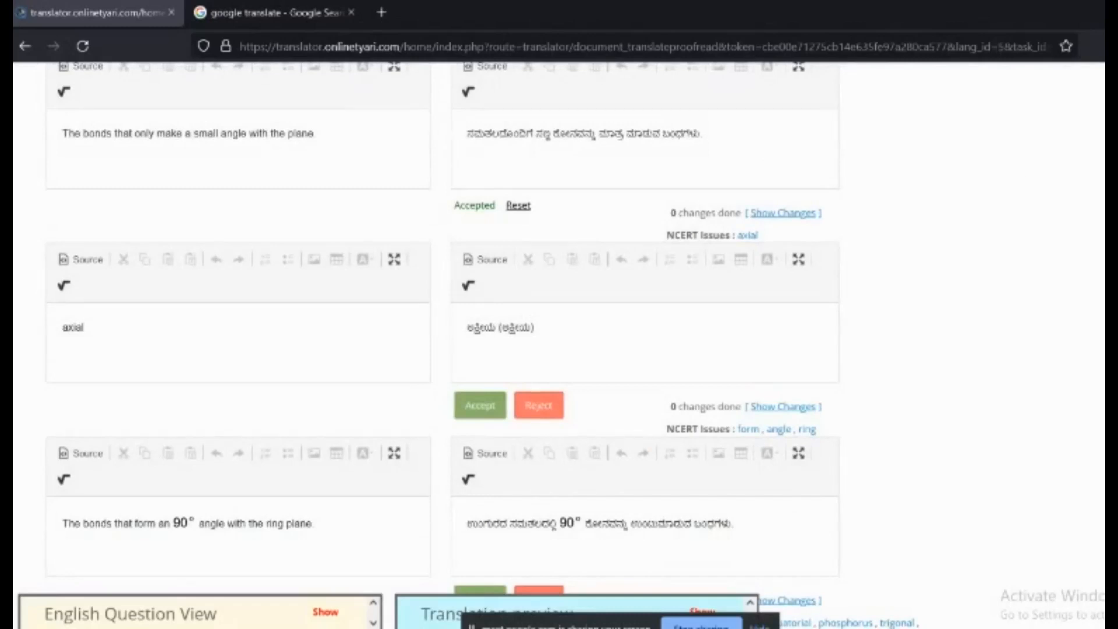
pyautogui.scroll(-5, 471, 343)
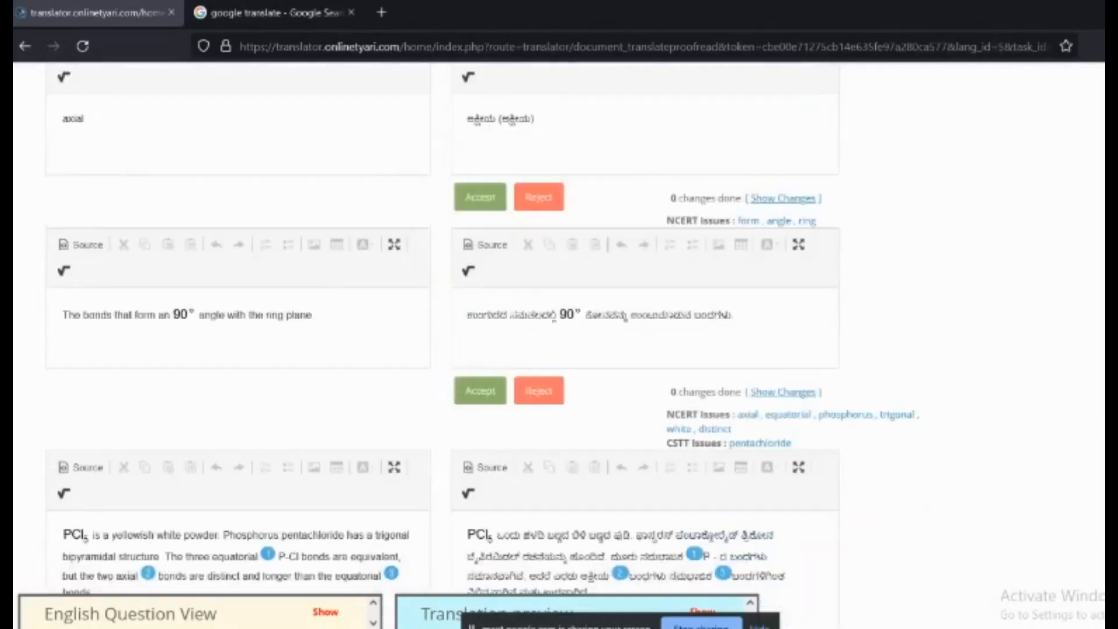
pyautogui.scroll(-1, 1043, 407)
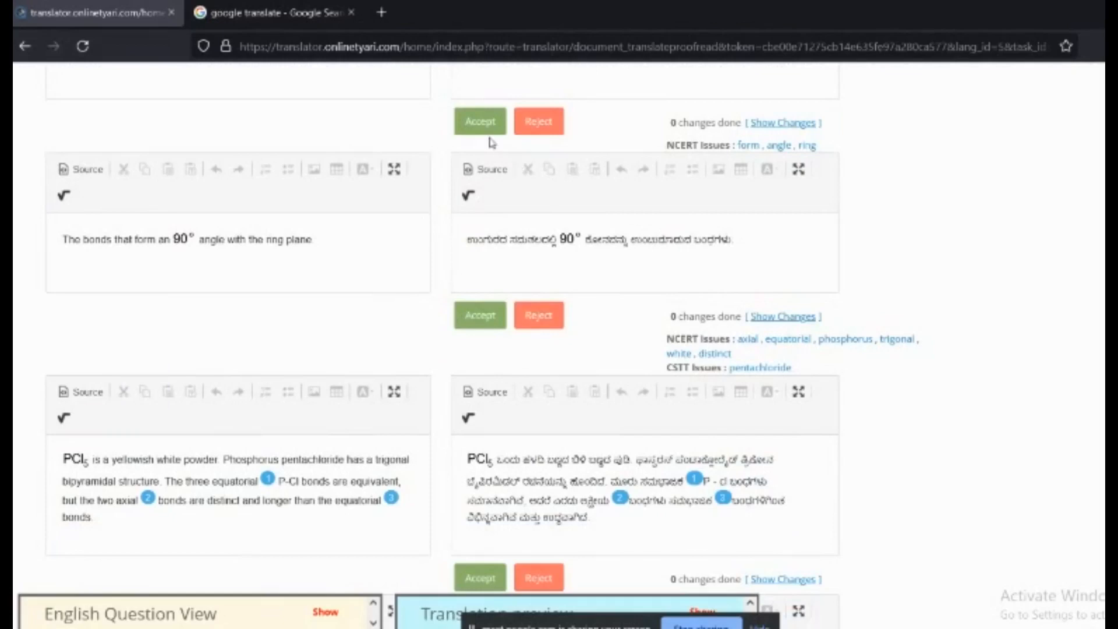
pyautogui.click(474, 122)
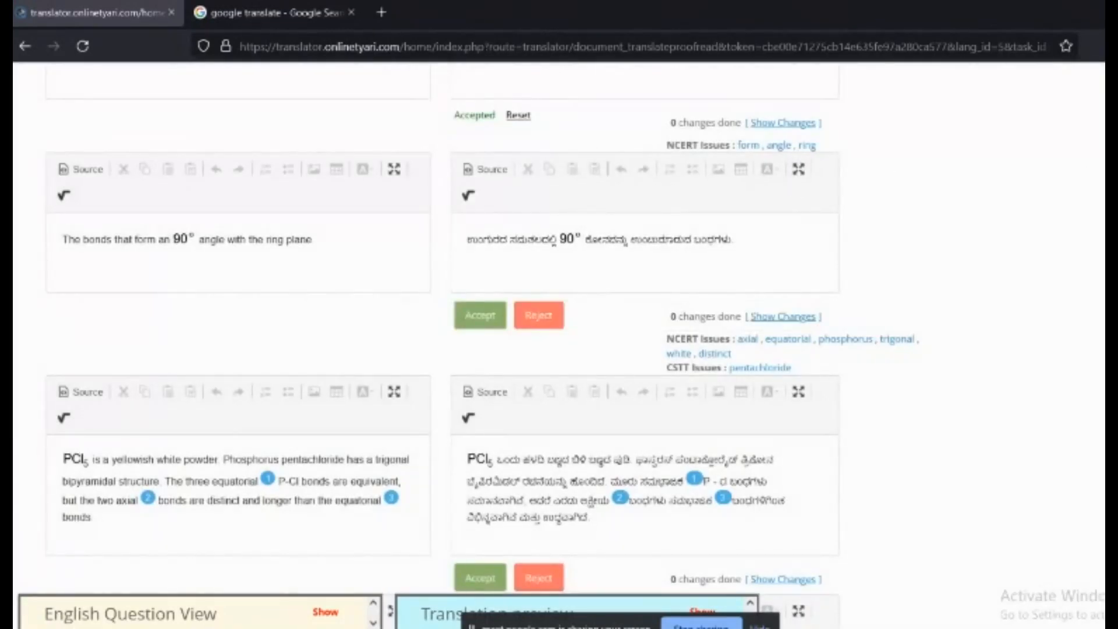
# - Accept the Kannada translation of the 90° ring-plane bond sentence
pyautogui.scroll(-5, 483, 342)
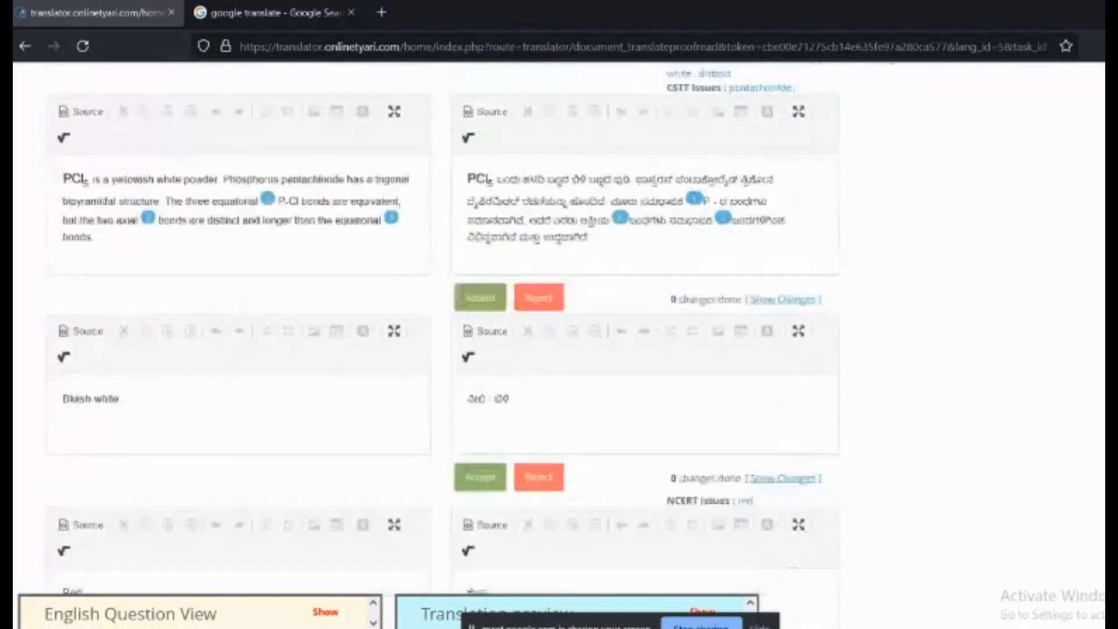
pyautogui.scroll(-5, 443, 320)
pyautogui.scroll(8, 442, 321)
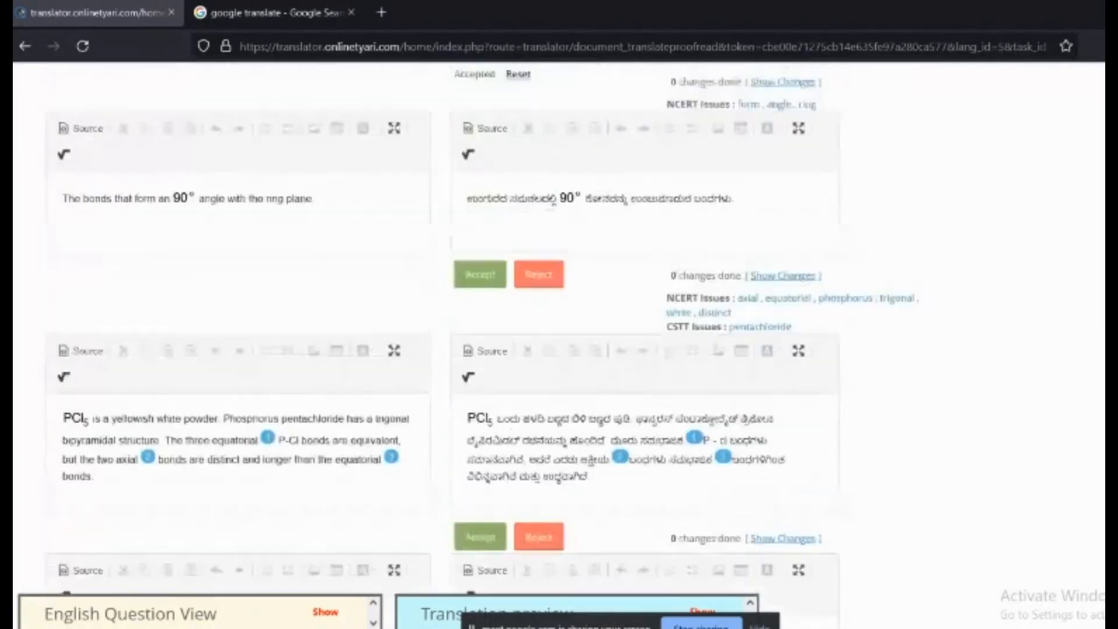
pyautogui.scroll(1, 442, 320)
pyautogui.scroll(-3, 442, 320)
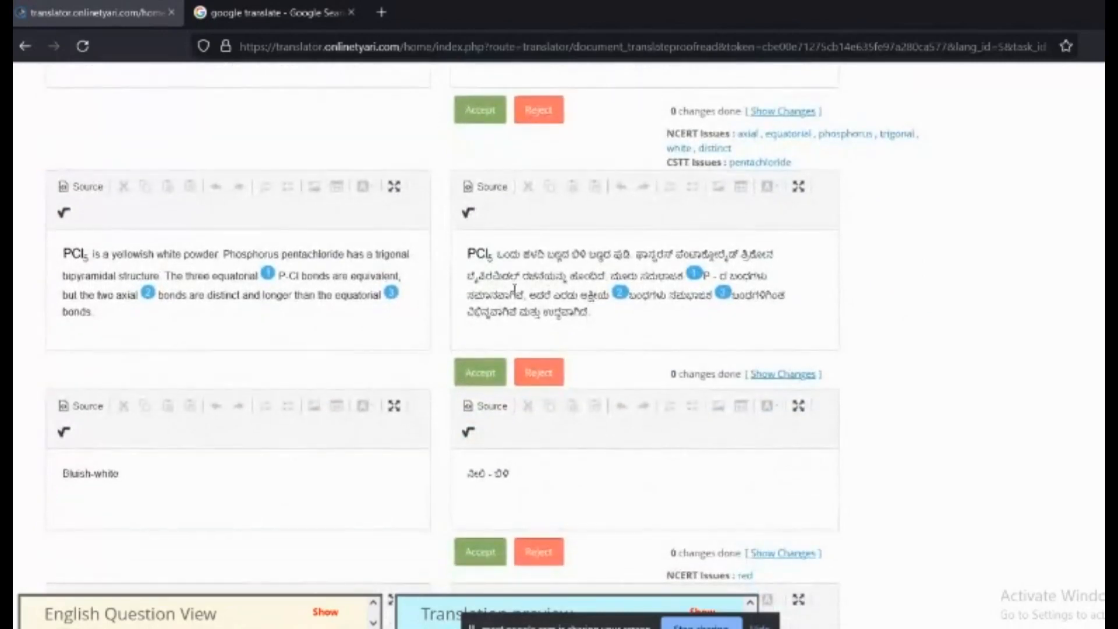
pyautogui.moveTo(515, 290); pyautogui.dragTo(465, 247)
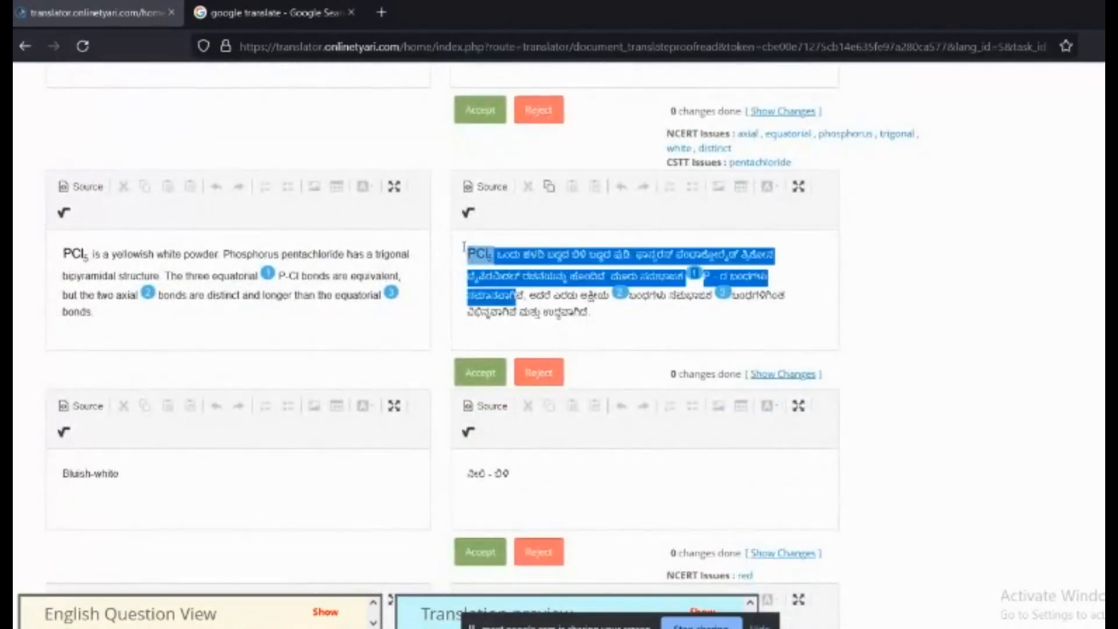
pyautogui.click(464, 248)
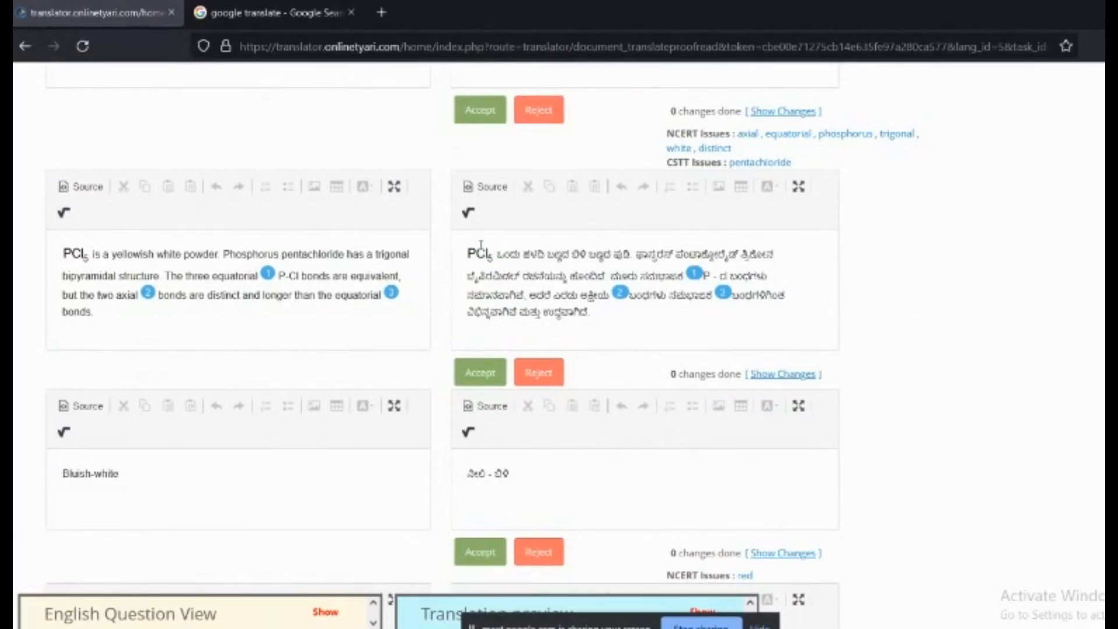
pyautogui.click(479, 111)
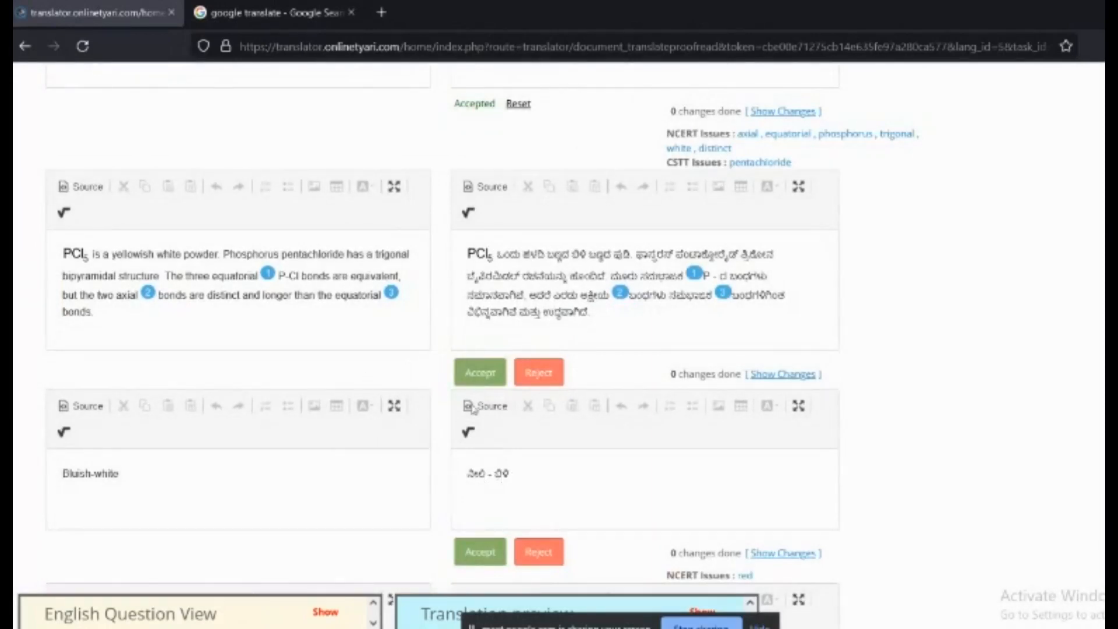
# - Accept the PCl5 paragraph and the Bluish-white and Red option translations
pyautogui.click(468, 369)
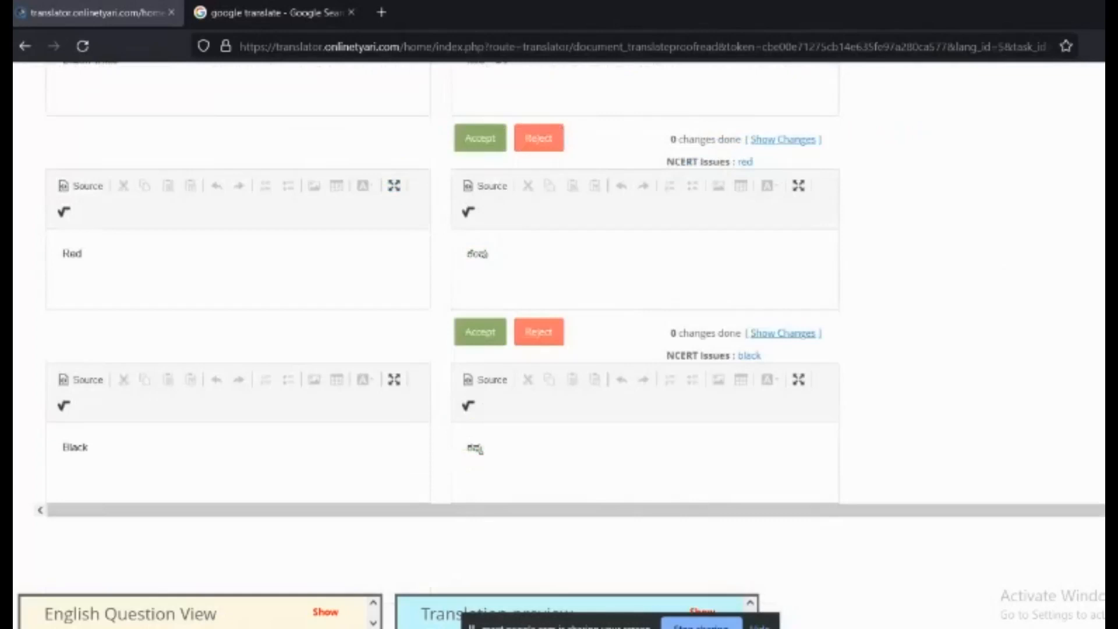
pyautogui.scroll(1, 571, 294)
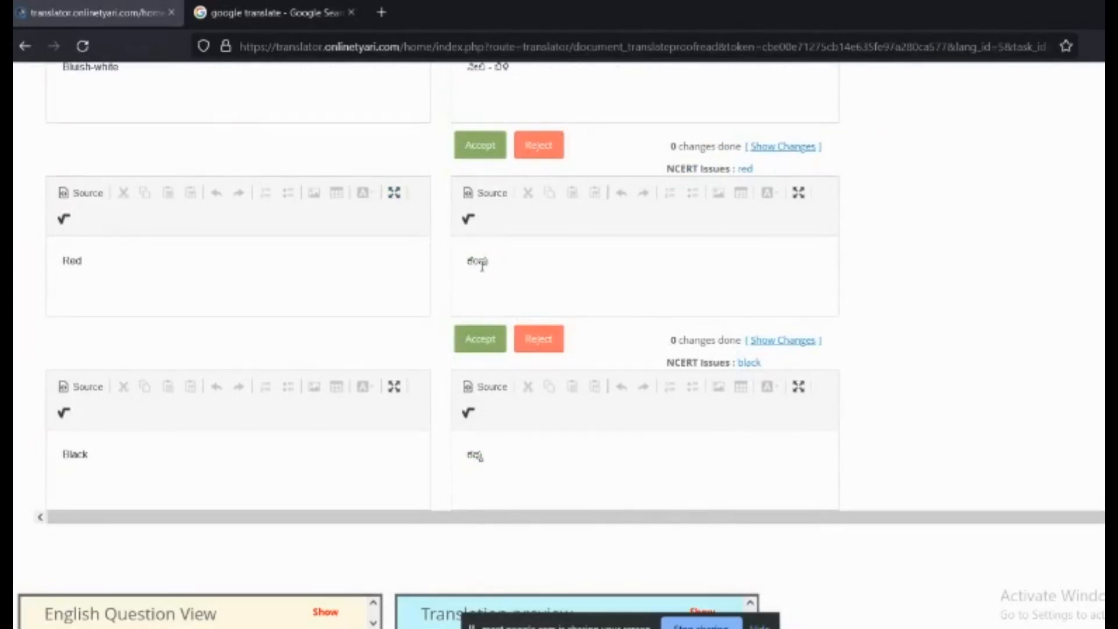
pyautogui.click(473, 146)
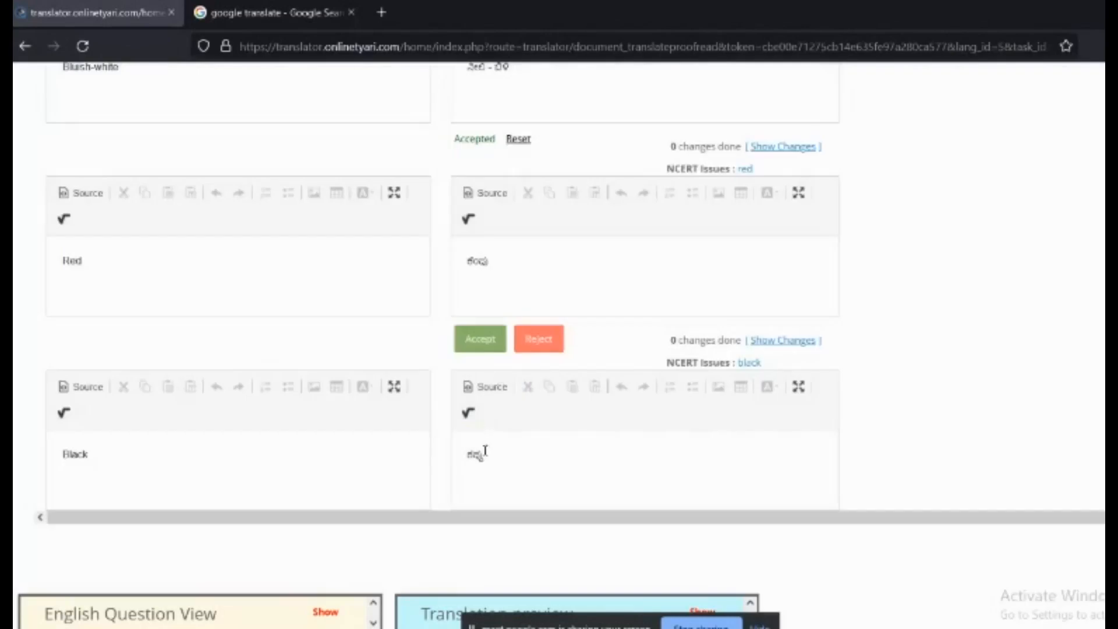
pyautogui.click(480, 345)
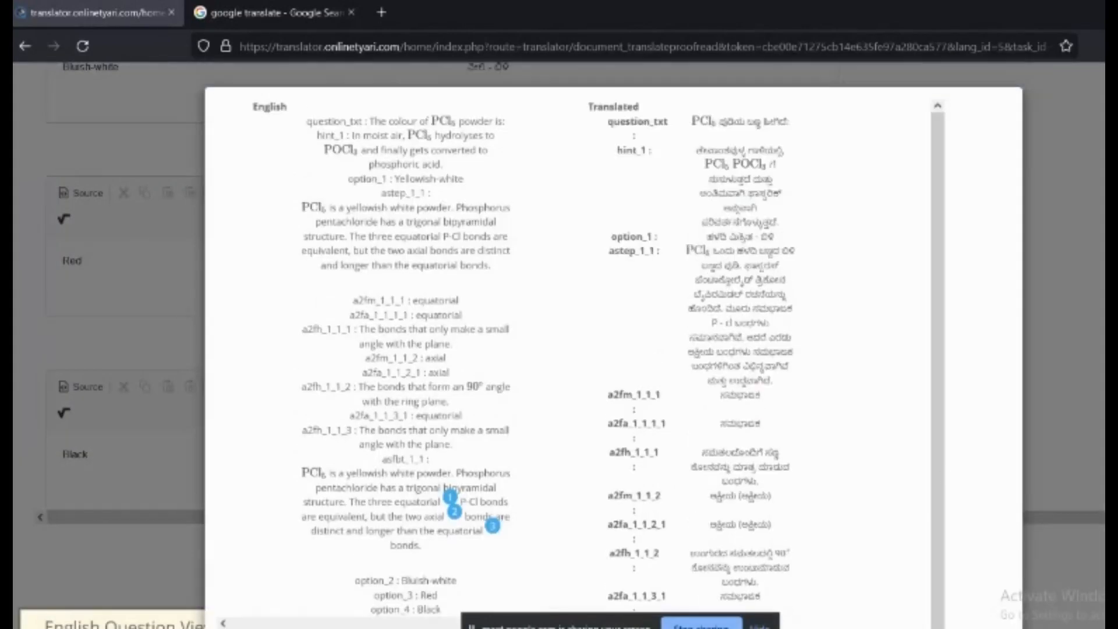
# - Confirm and save the PCl5 question, dismiss the saved notice, and return to the Document List
pyautogui.scroll(-5, 614, 343)
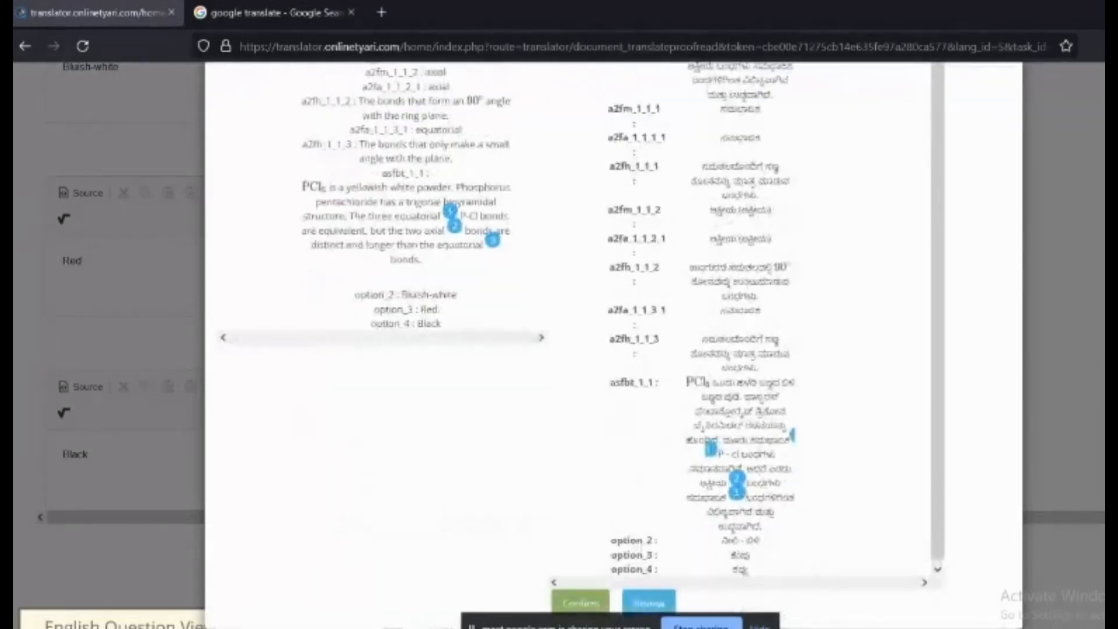
pyautogui.click(588, 596)
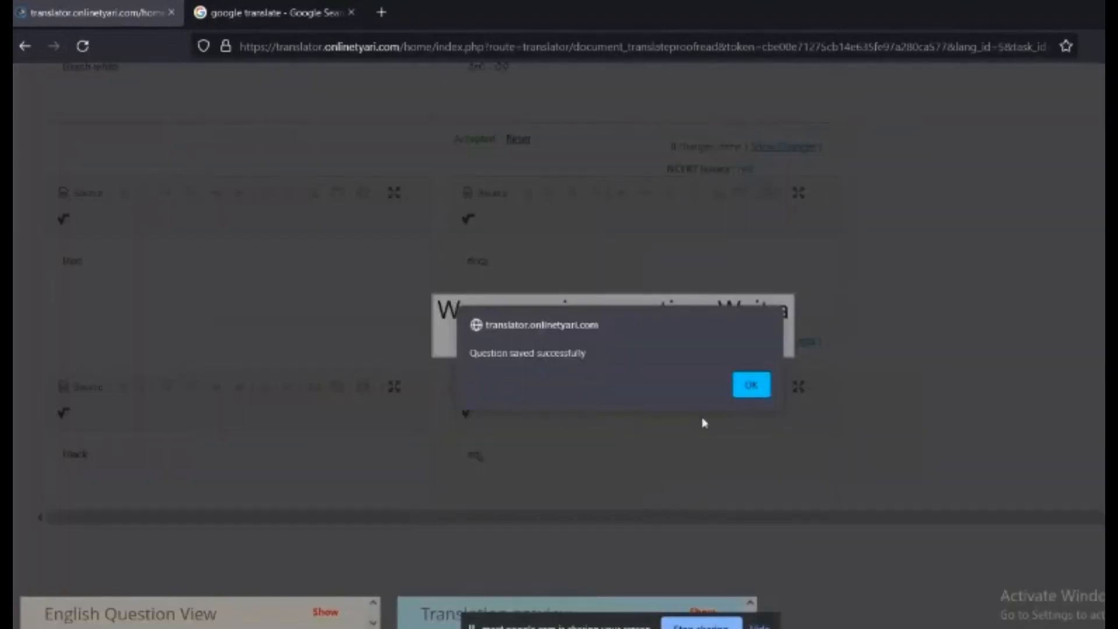
pyautogui.click(750, 385)
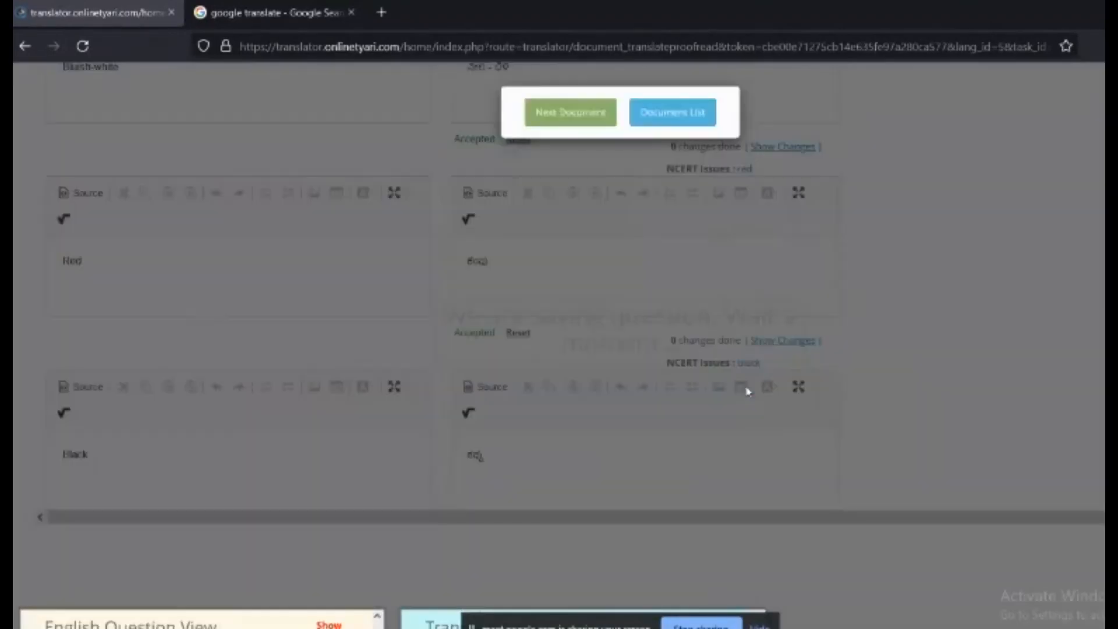
pyautogui.click(677, 114)
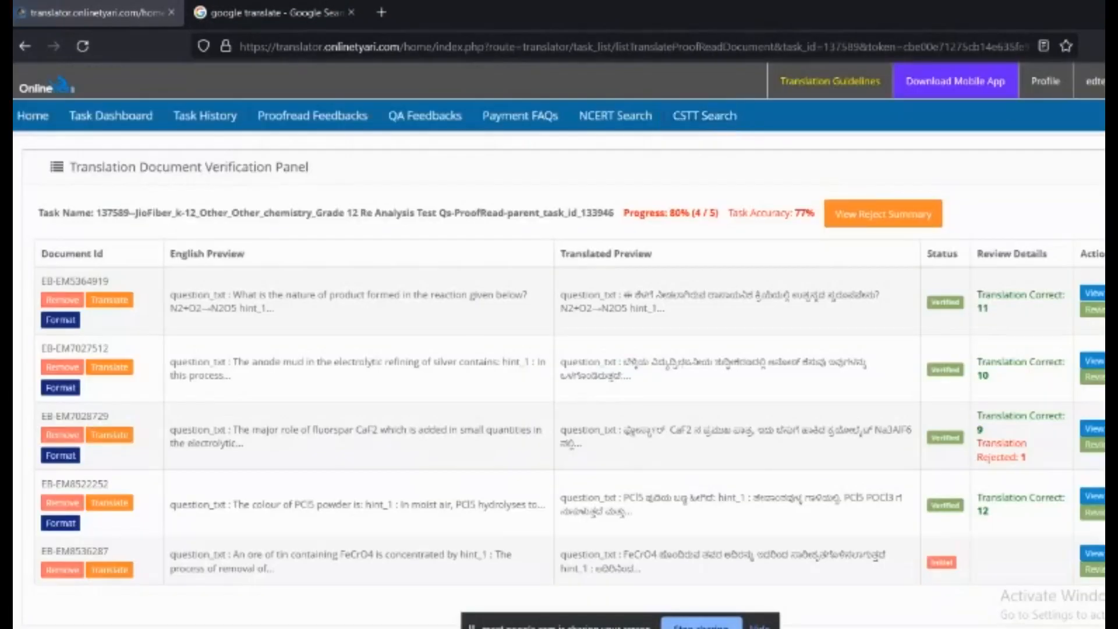
# - Open the FeCrO4 tin-ore document for review, going ahead past the low-accuracy warning
pyautogui.scroll(-2, 559, 323)
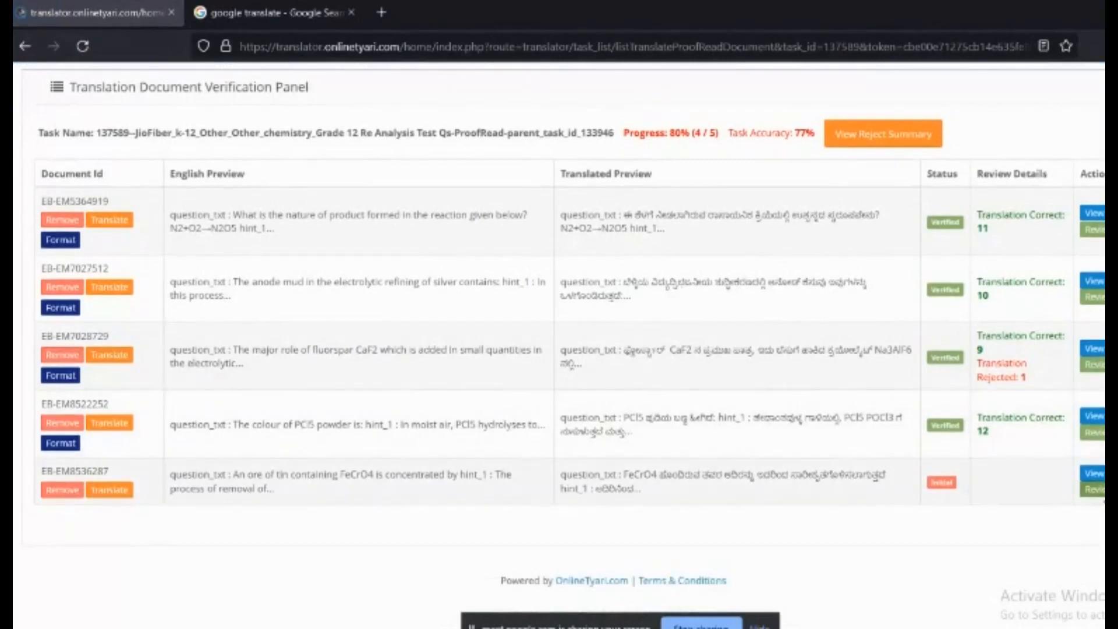
pyautogui.click(1099, 493)
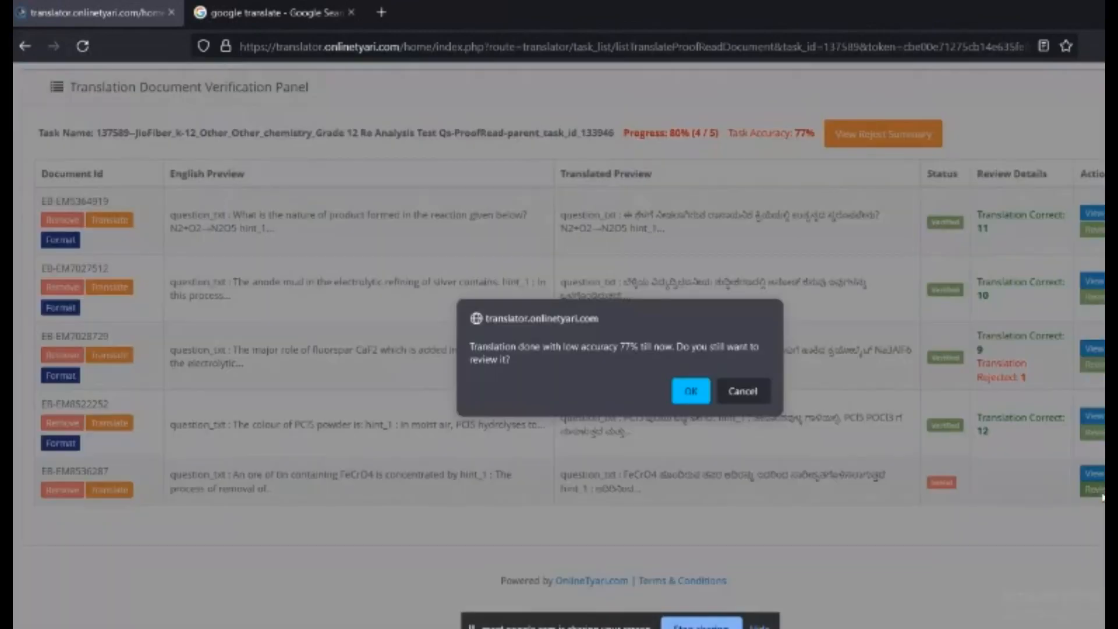
pyautogui.click(704, 399)
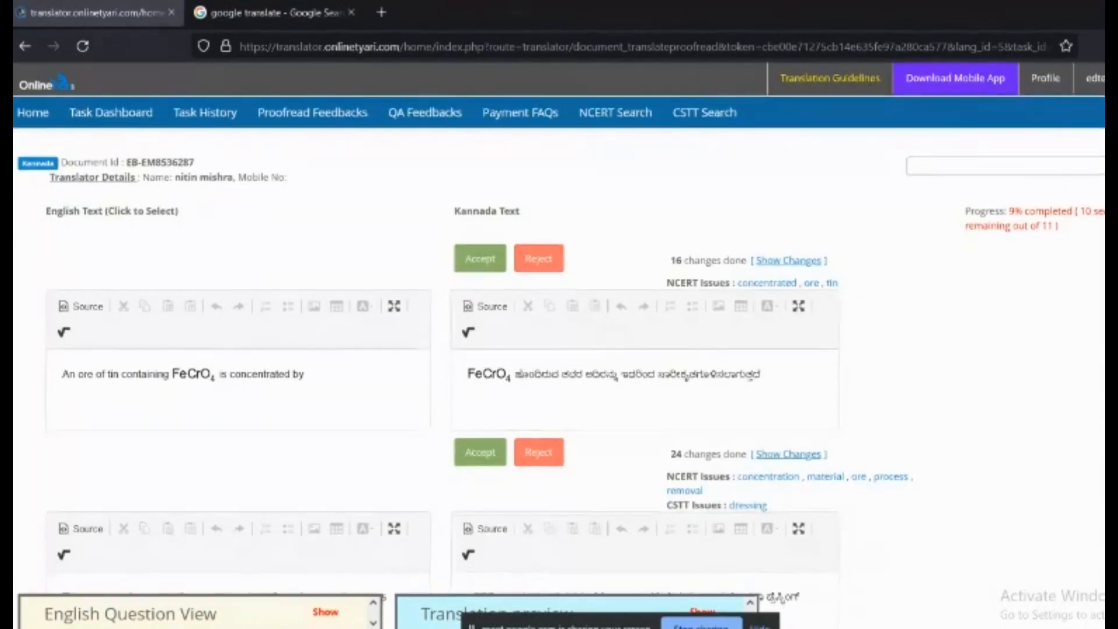
pyautogui.scroll(-2, 1017, 193)
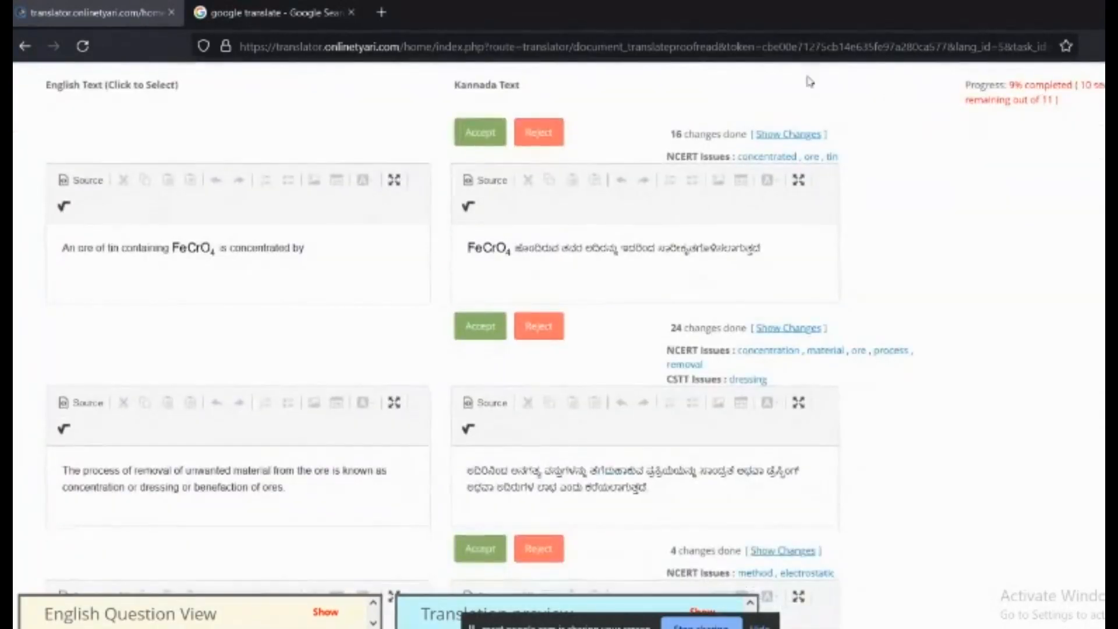
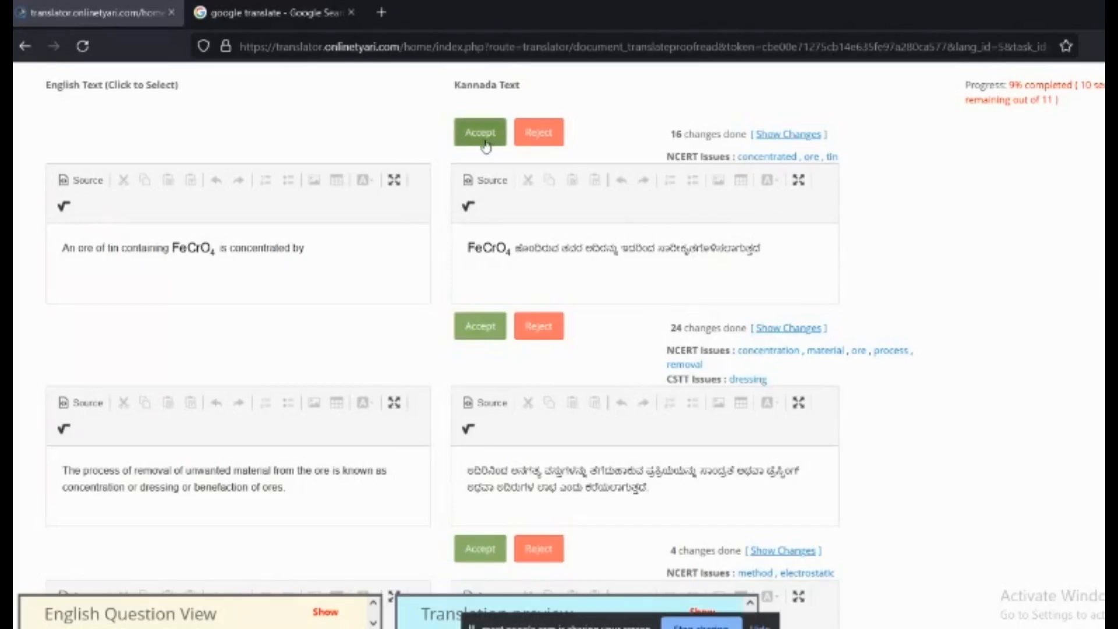
# - Accept the Kannada translations of the FeCrO4 tin-ore sentence and the 'process of removal' ore-concentration sentence
pyautogui.click(485, 140)
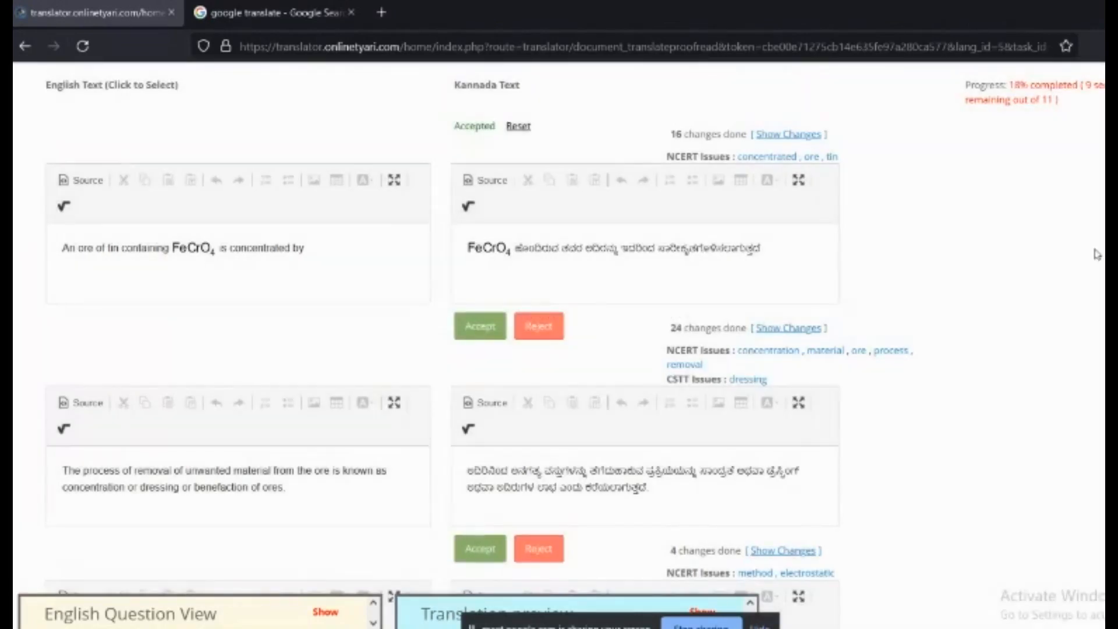
pyautogui.scroll(-3, 1097, 254)
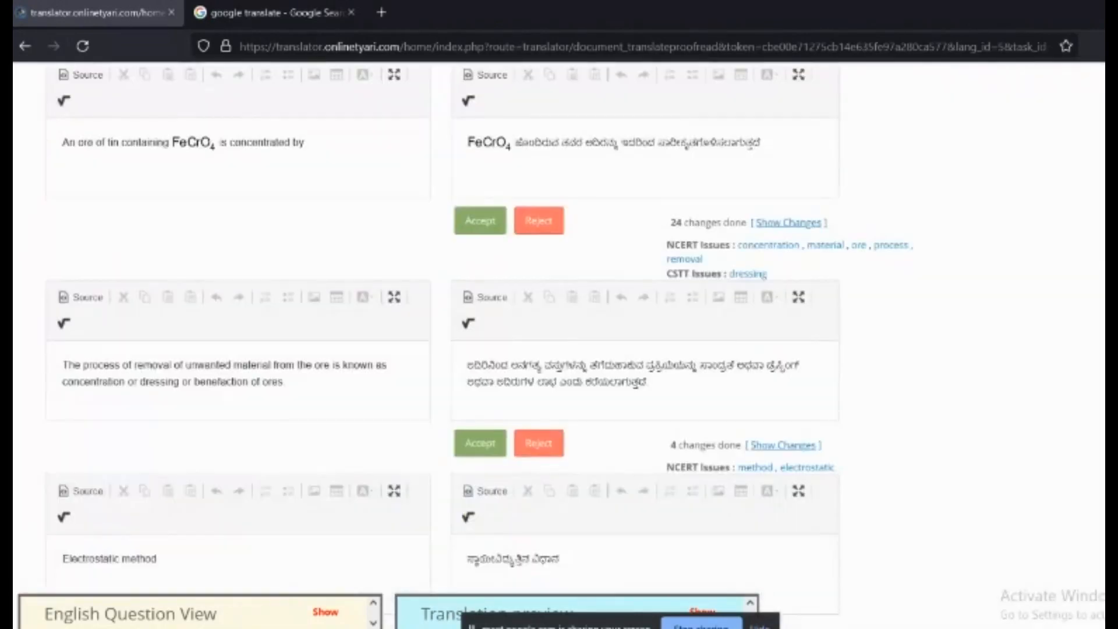
pyautogui.scroll(-3, 896, 281)
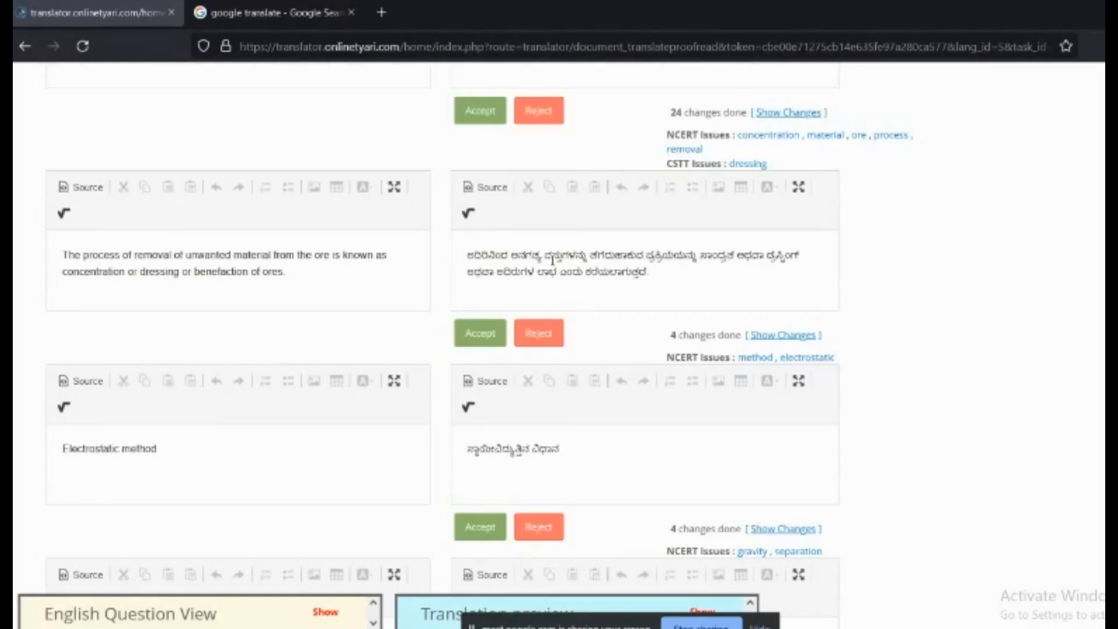
pyautogui.click(493, 116)
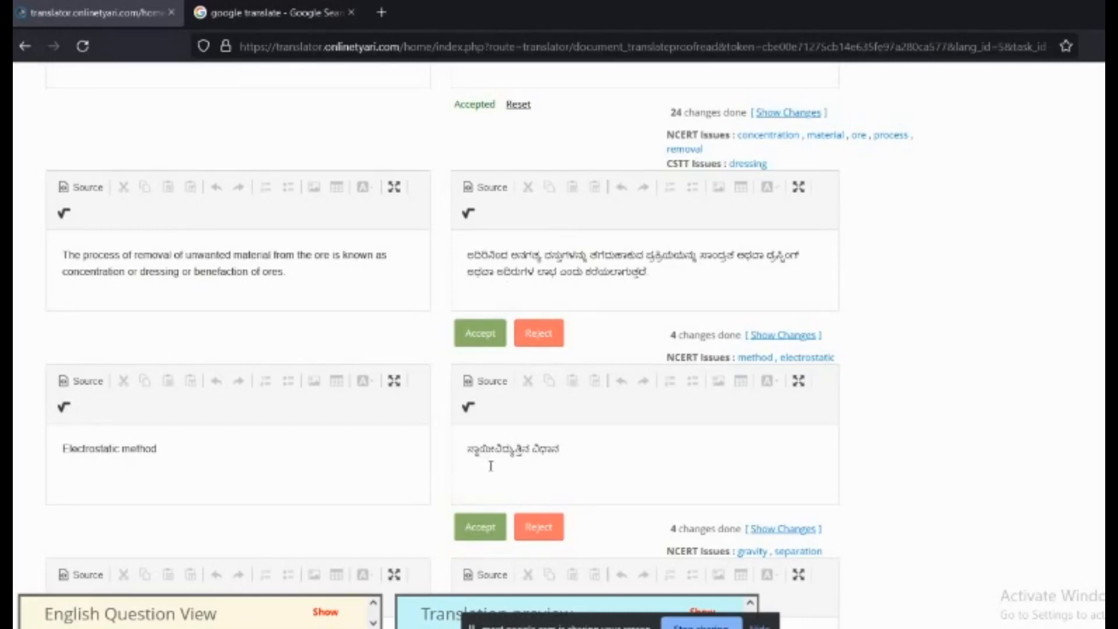
# - Accept the Electrostatic method, Gravity separation and Magnetic separation Kannada translations
pyautogui.click(491, 337)
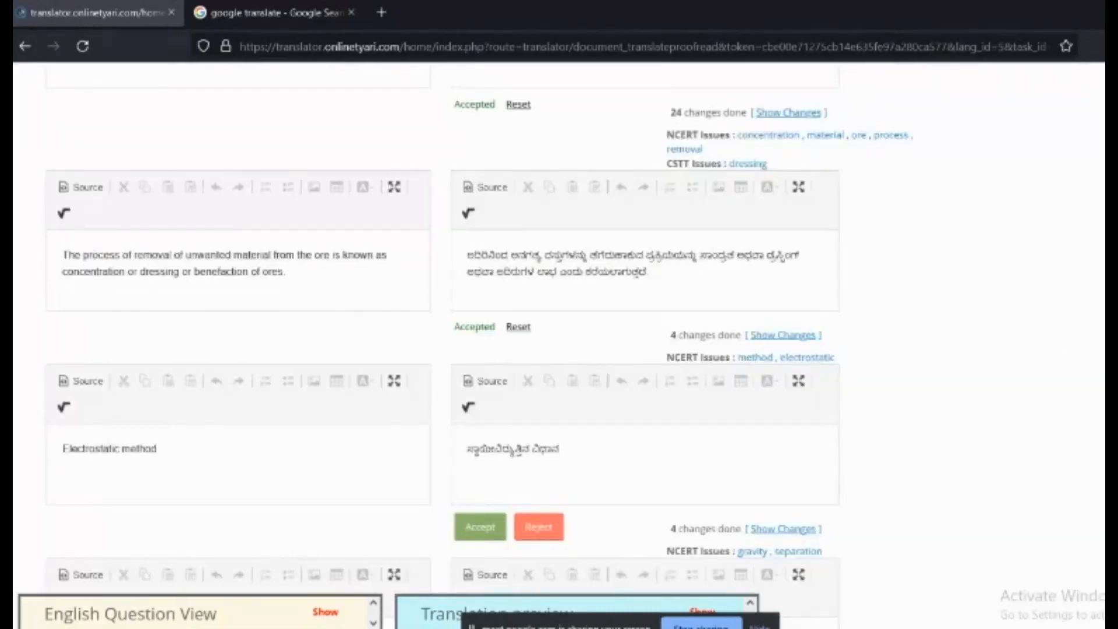
pyautogui.scroll(-6, 442, 344)
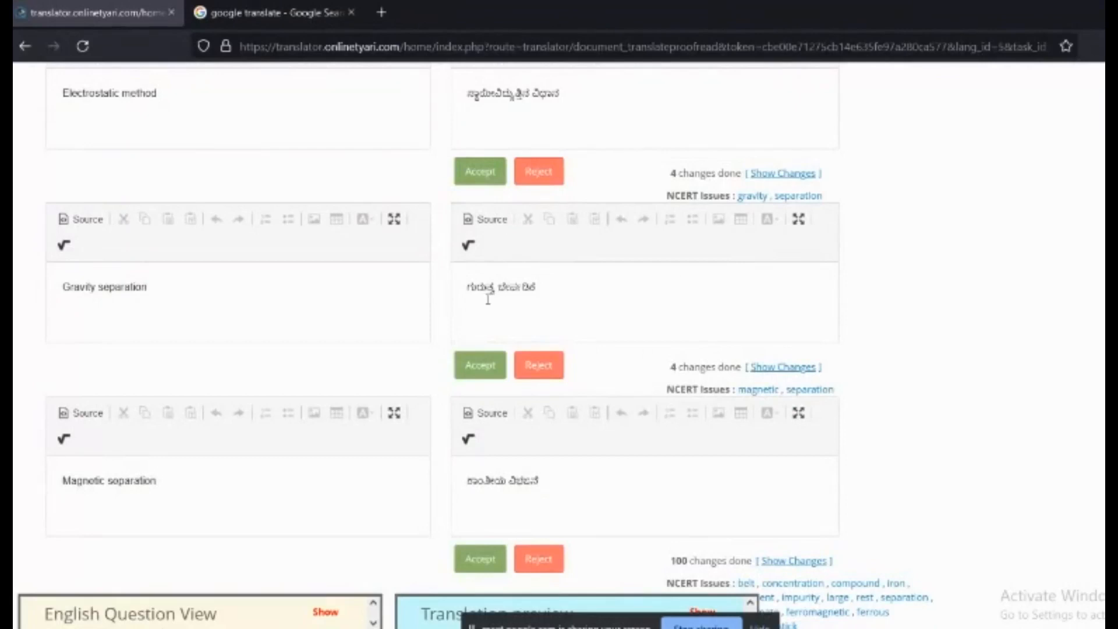
pyautogui.click(484, 185)
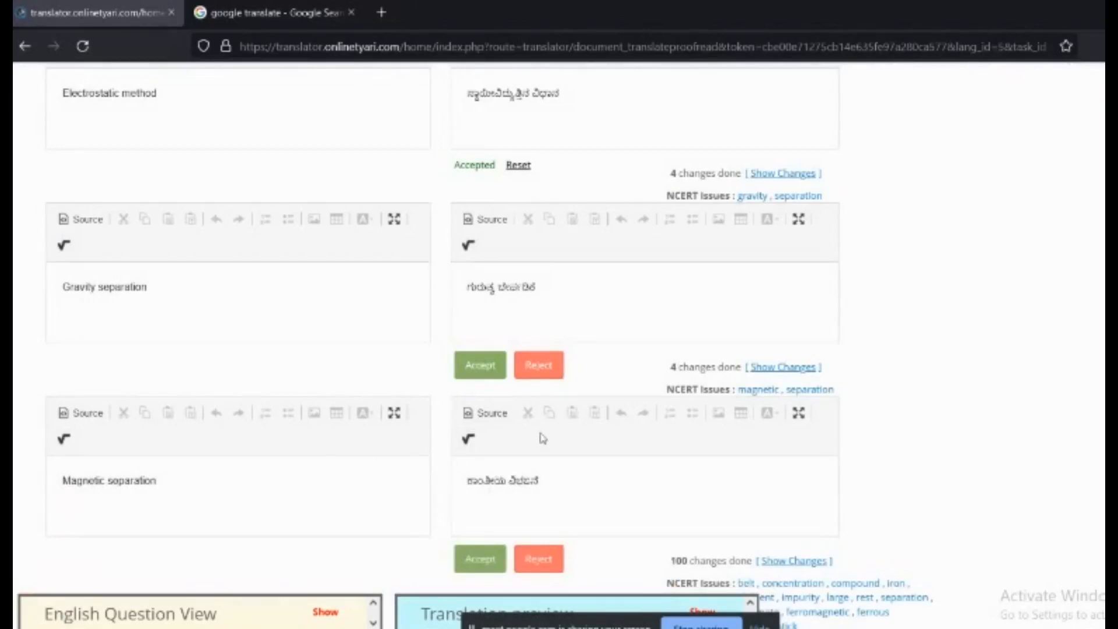
pyautogui.click(489, 375)
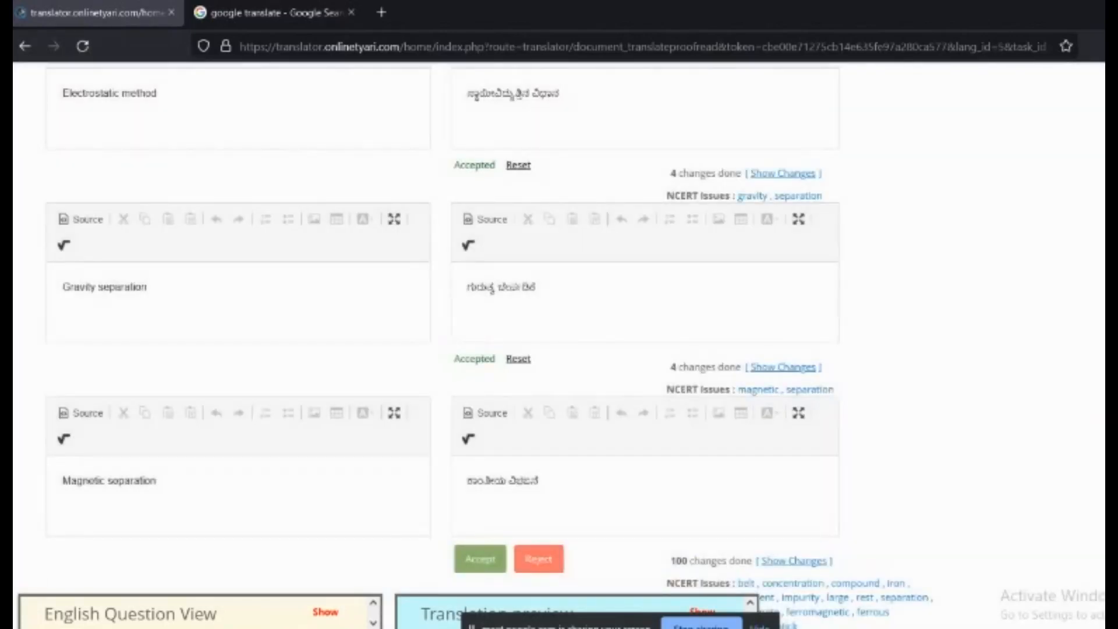
pyautogui.scroll(-6, 559, 343)
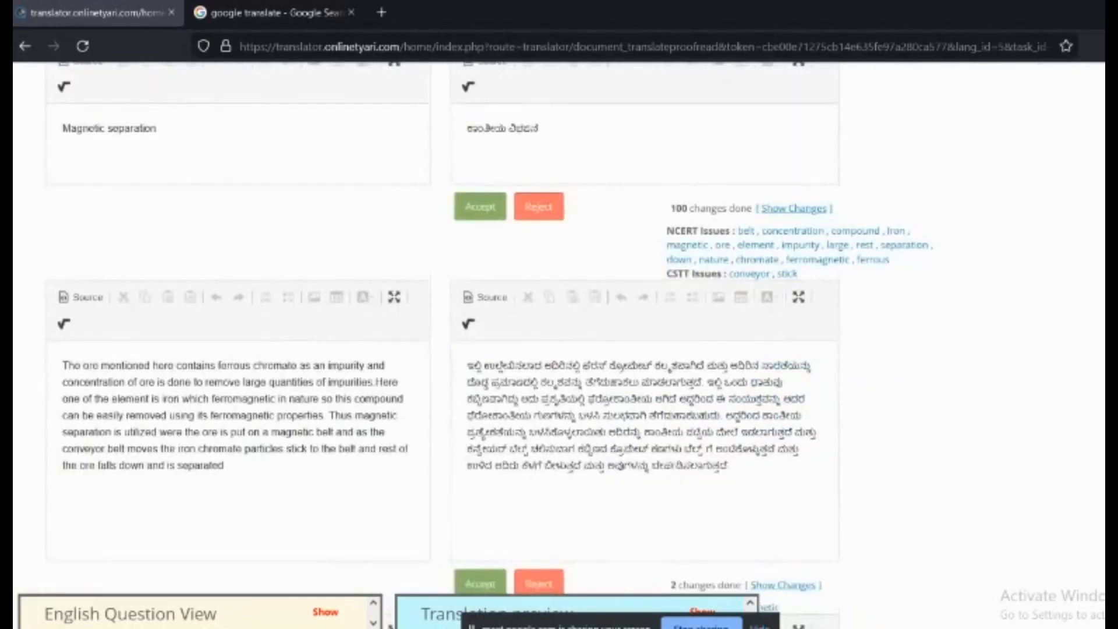
# - Scroll down to the long ferrous chromate paragraph to review its Kannada translation
pyautogui.scroll(-2, 559, 343)
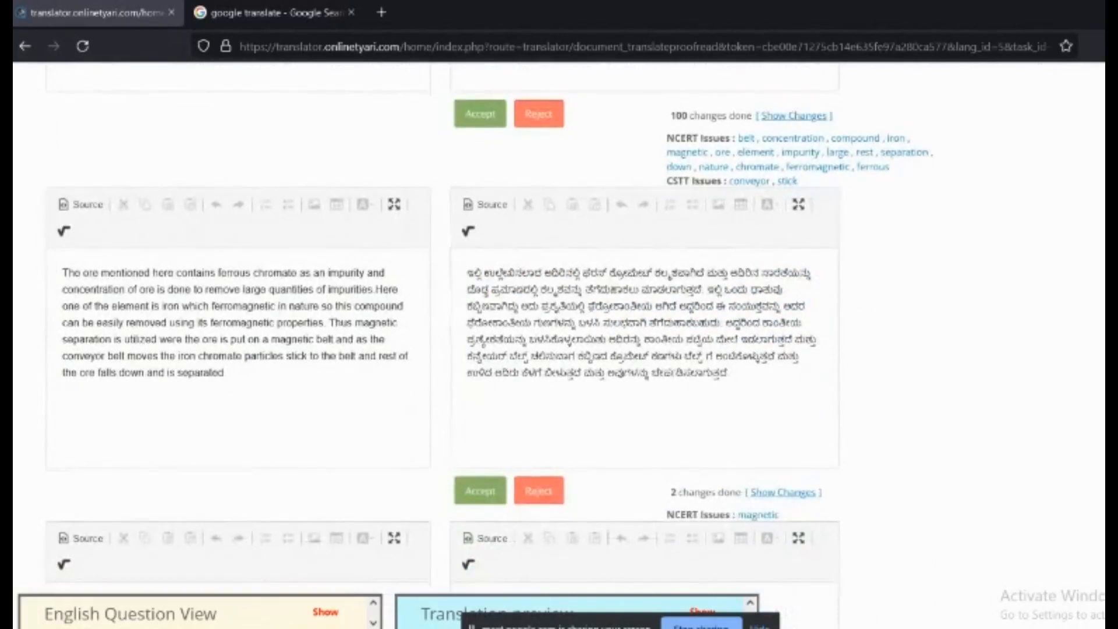
pyautogui.scroll(-1, 489, 332)
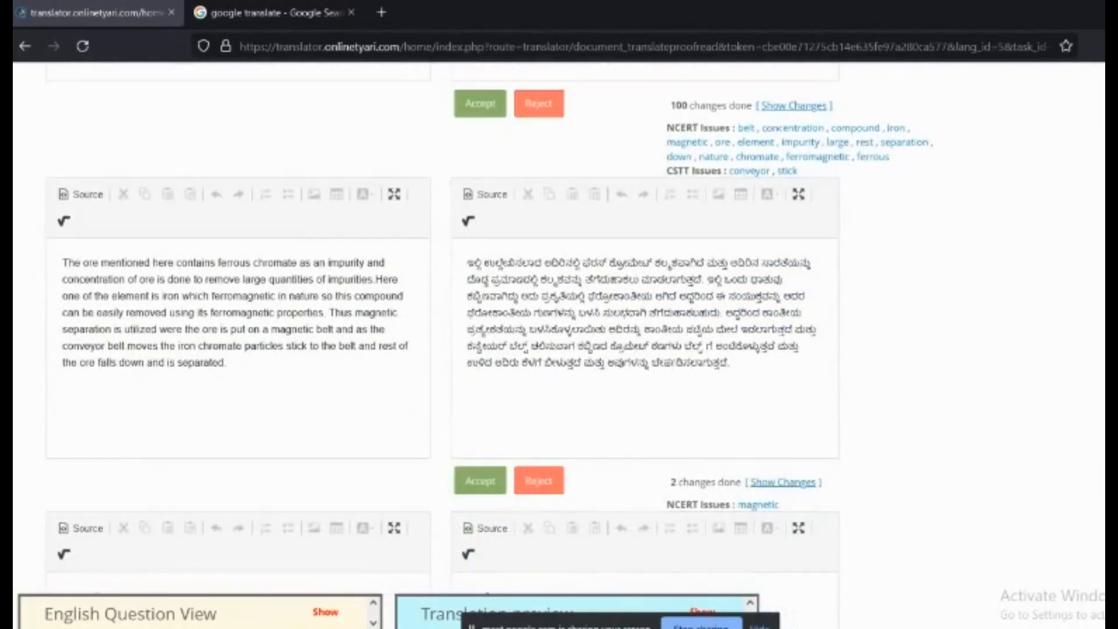
pyautogui.scroll(-1, 489, 331)
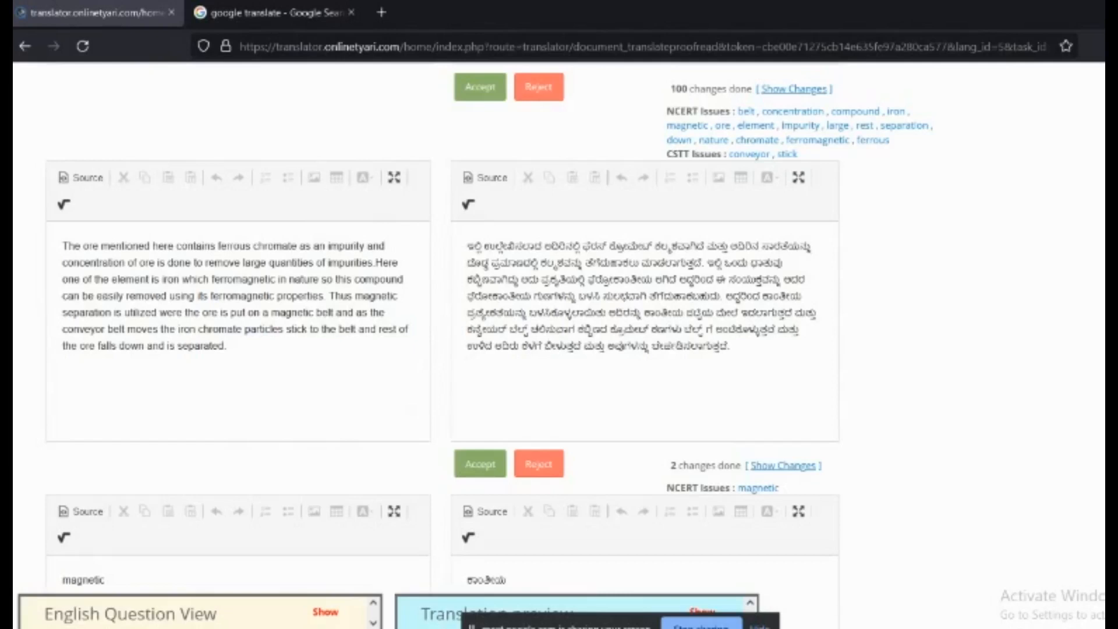
# - Accept the ferrous chromate paragraph, the word 'magnetic' and 'The belt on which iron can stick' translations
pyautogui.click(458, 87)
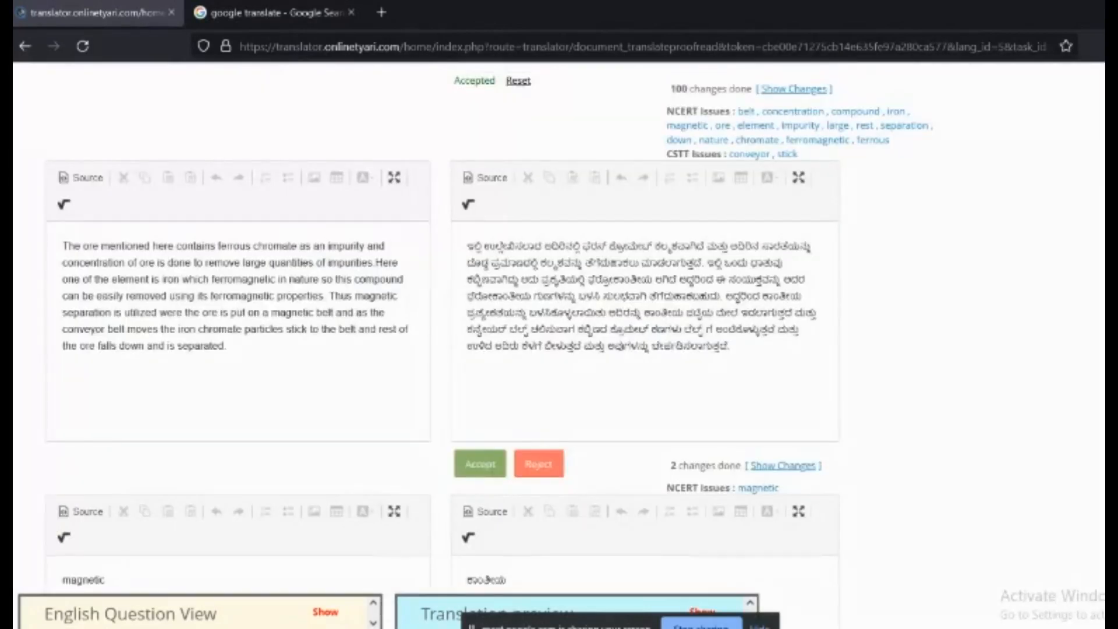
pyautogui.scroll(-4, 443, 326)
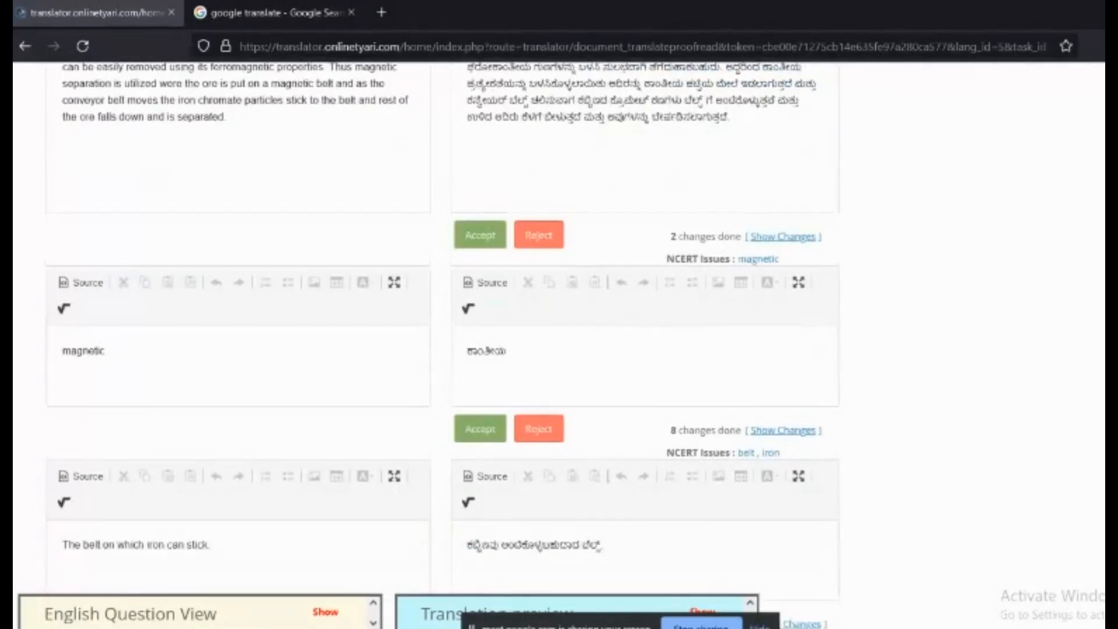
pyautogui.scroll(-2, 443, 343)
pyautogui.scroll(1, 443, 344)
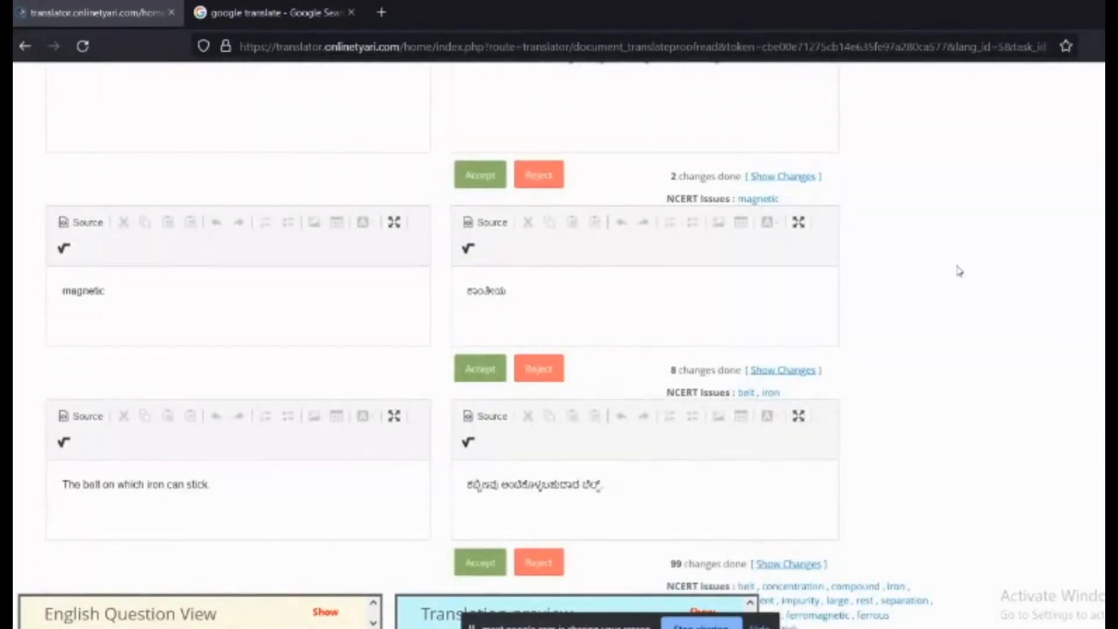
pyautogui.click(478, 175)
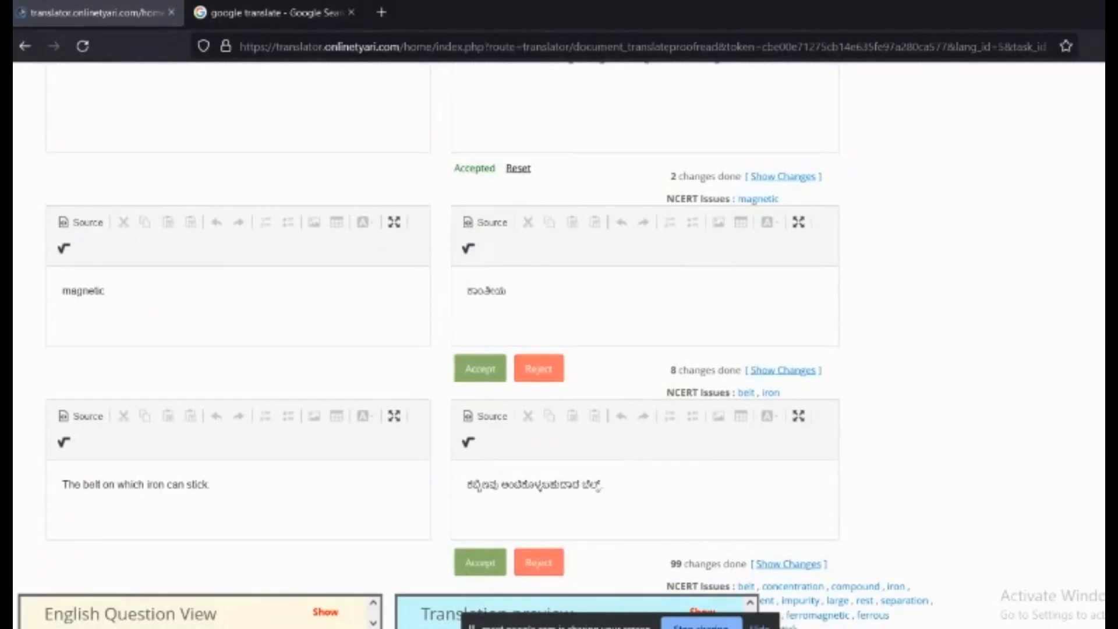
pyautogui.scroll(-2, 548, 326)
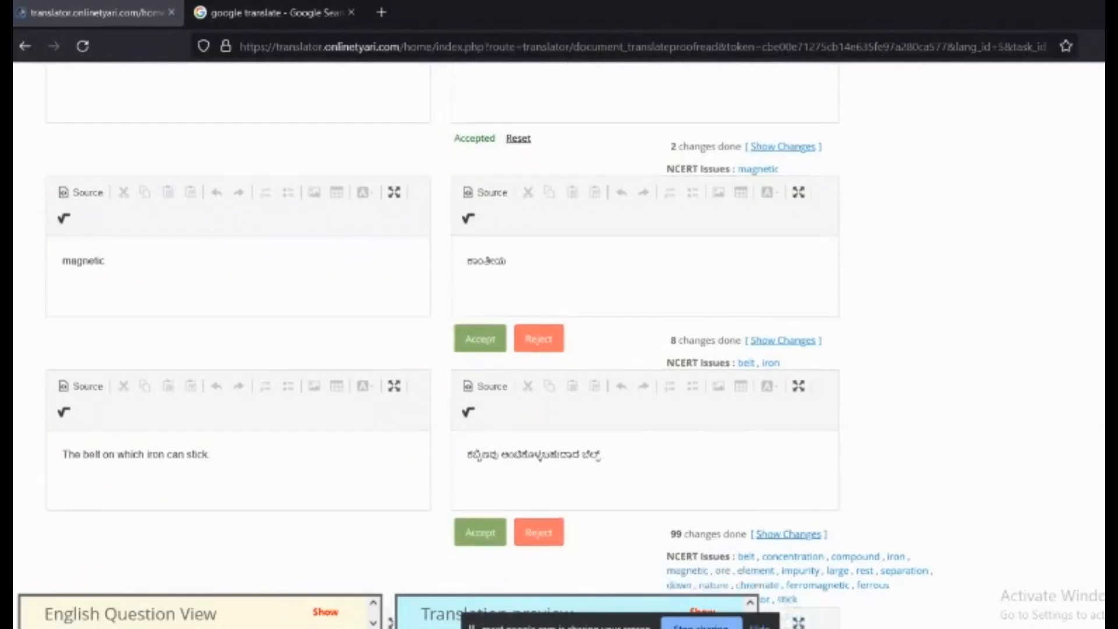
pyautogui.click(478, 257)
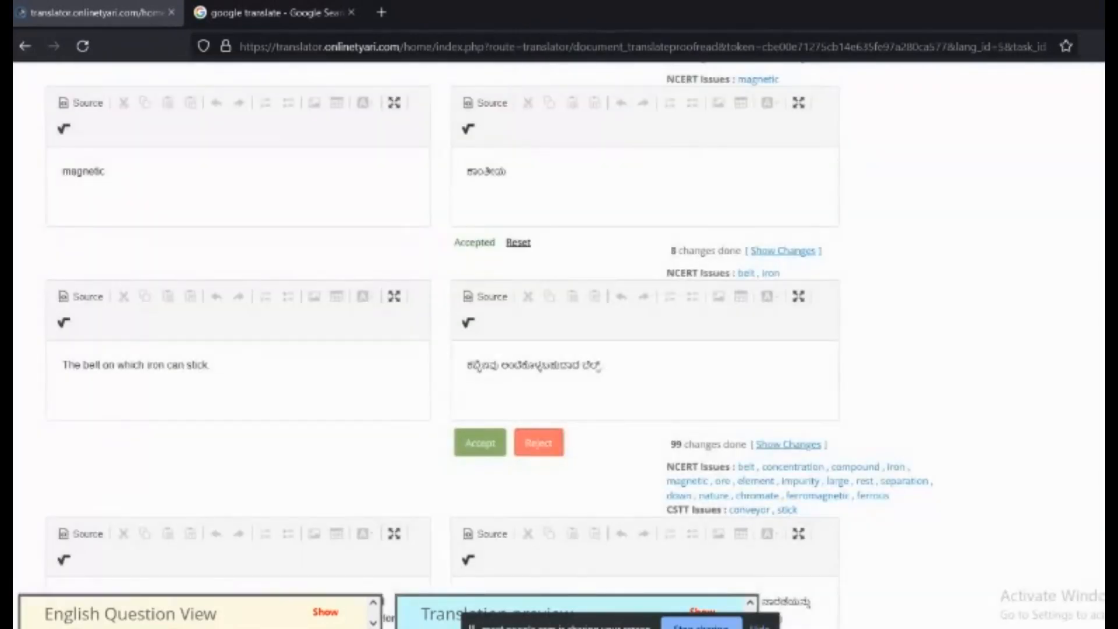
pyautogui.scroll(-6, 442, 326)
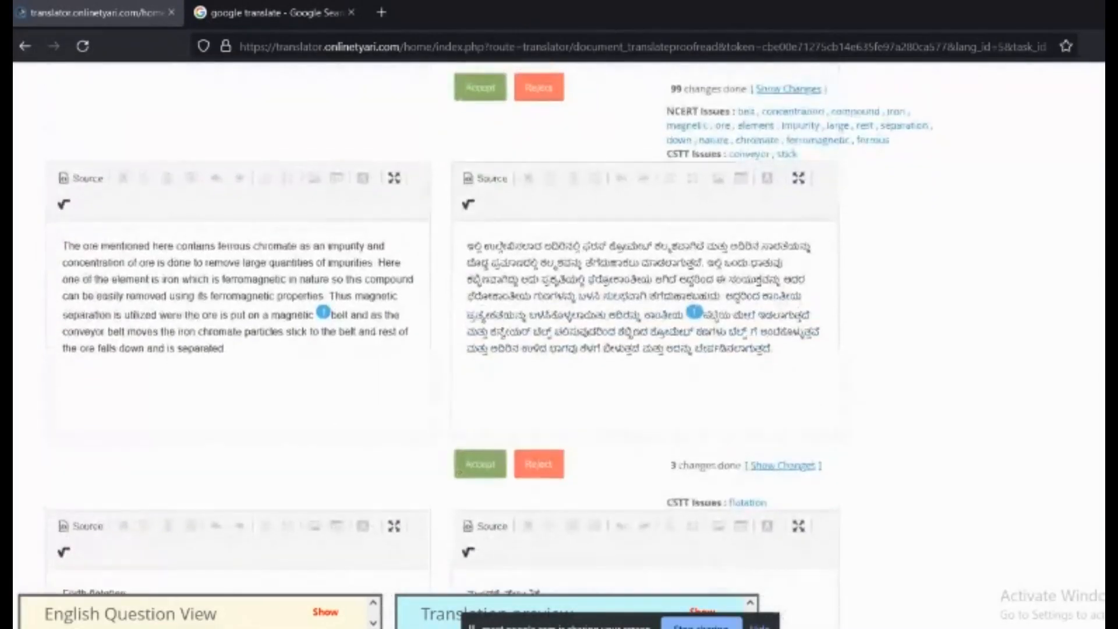
pyautogui.scroll(1, 442, 326)
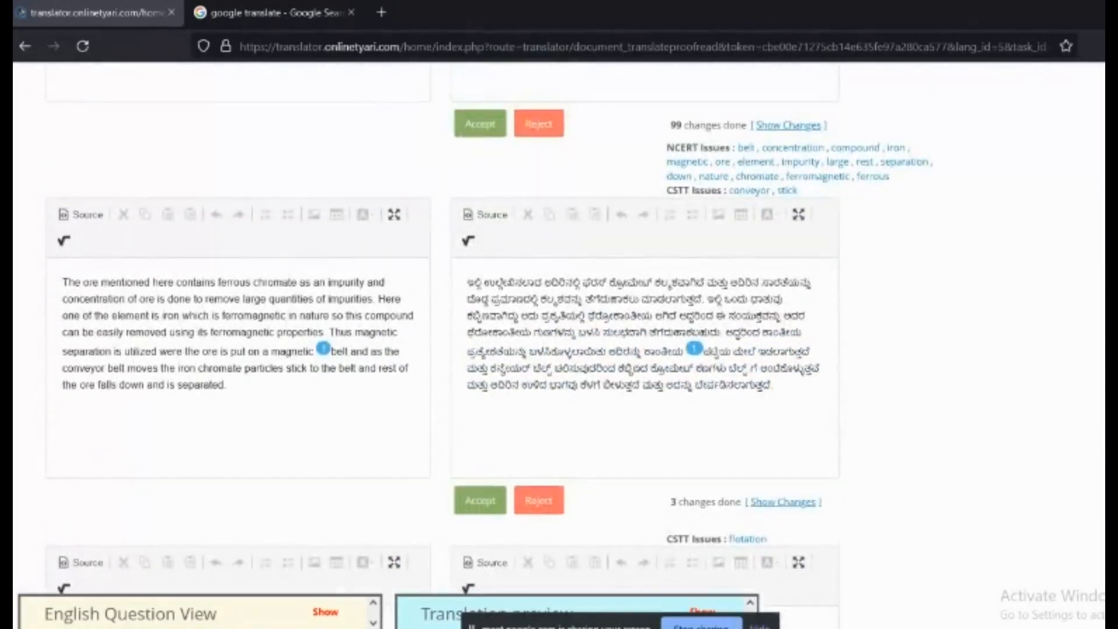
pyautogui.scroll(-10, 442, 326)
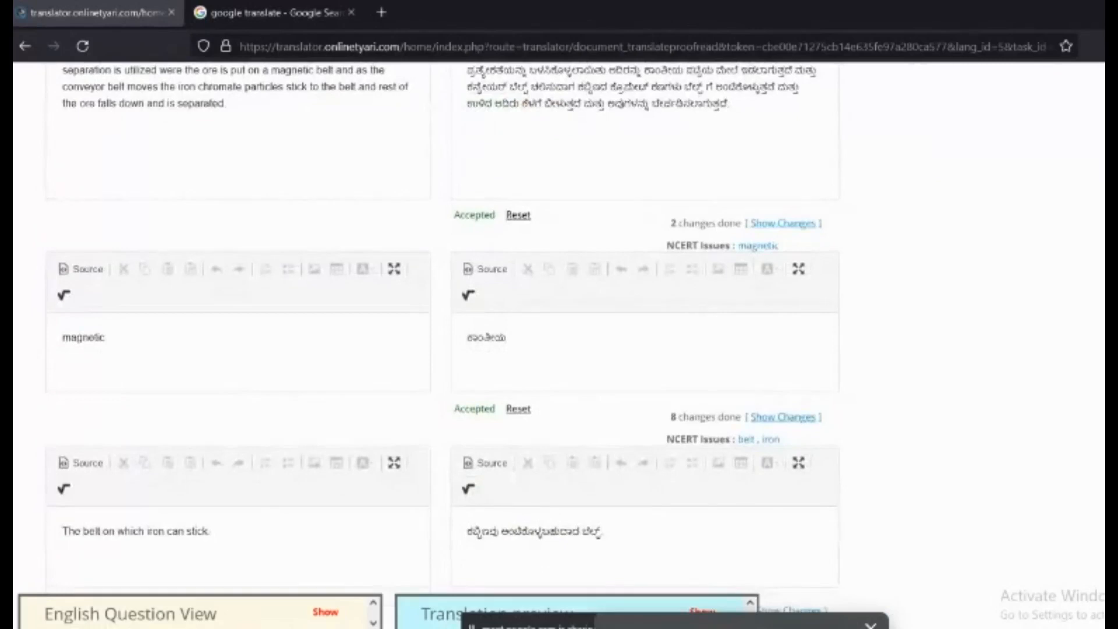
pyautogui.scroll(-5, 443, 326)
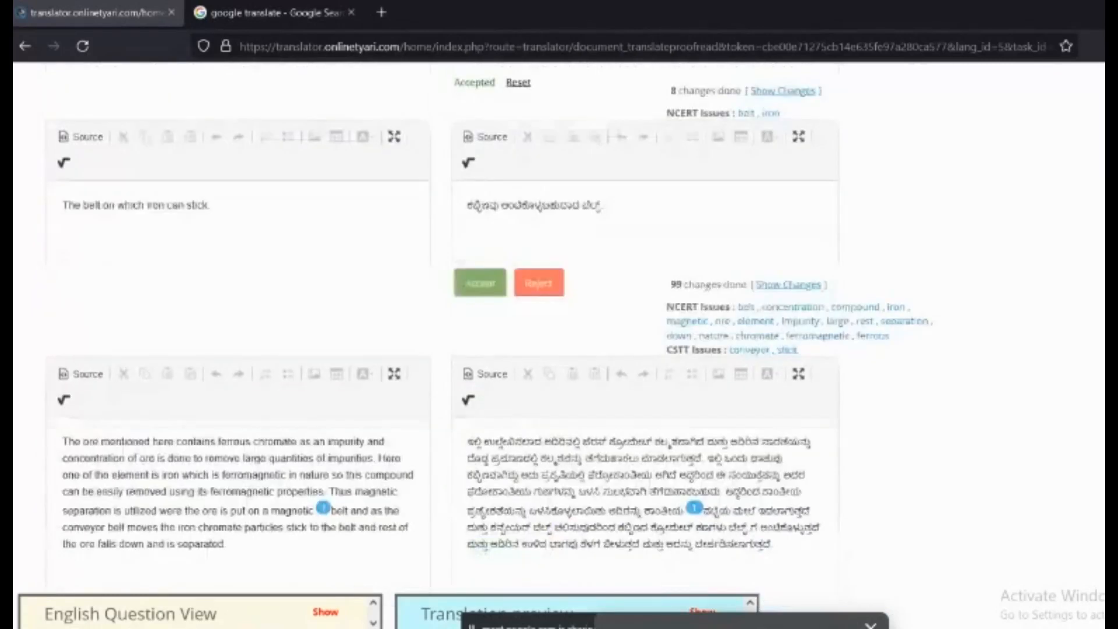
pyautogui.scroll(-1, 443, 326)
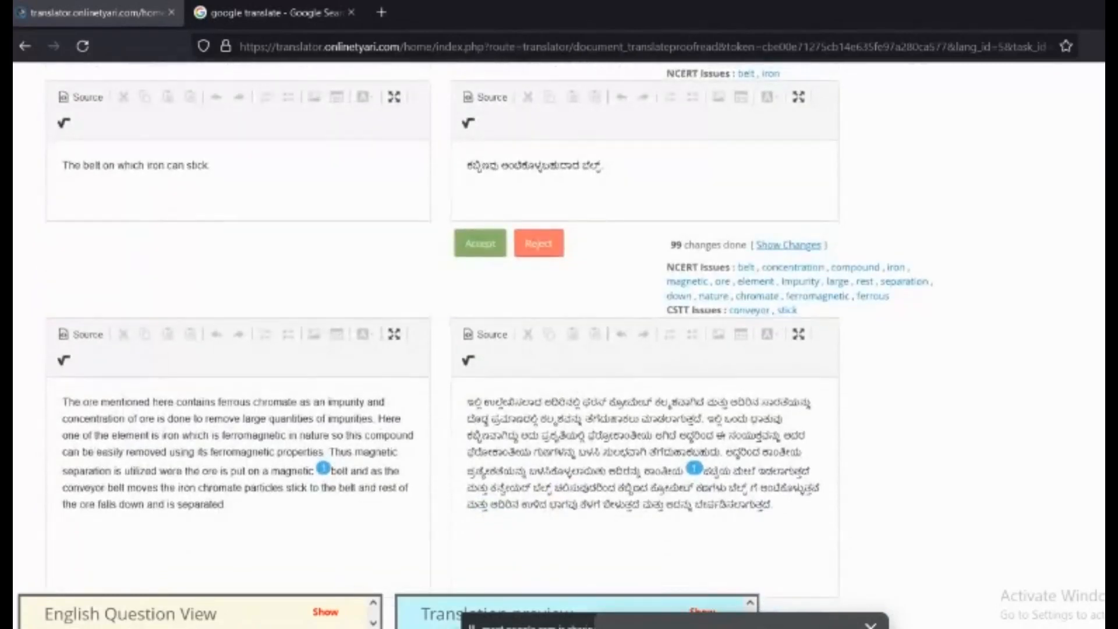
pyautogui.scroll(-1, 442, 326)
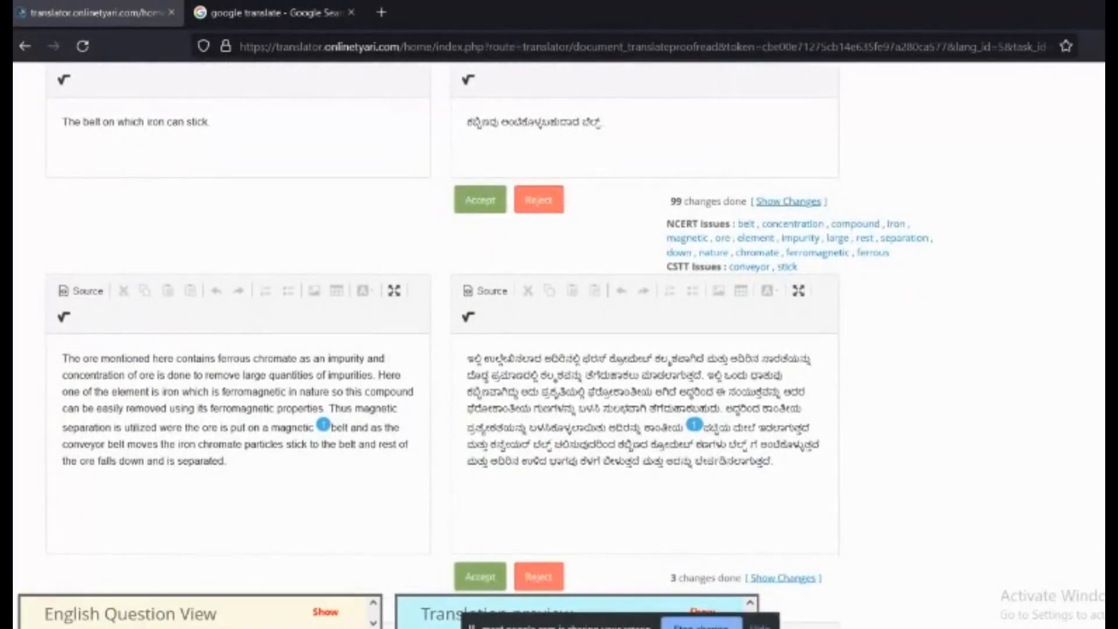
pyautogui.scroll(-1, 442, 326)
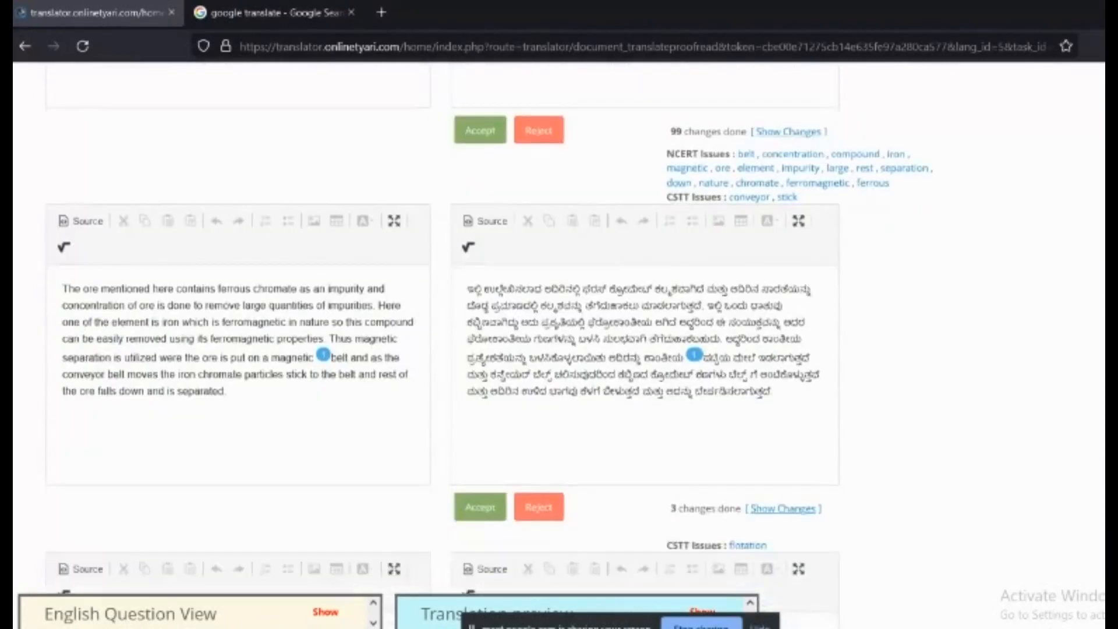
pyautogui.scroll(2, 442, 326)
pyautogui.scroll(-3, 443, 326)
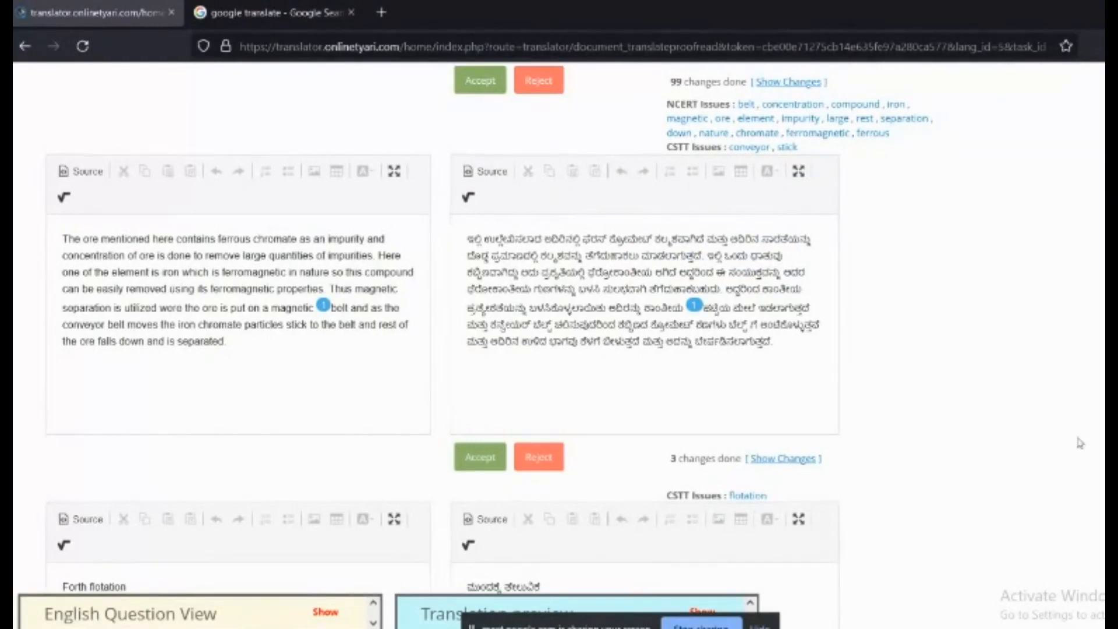
# - Accept the second ferrous chromate paragraph and the Forth flotation translations
pyautogui.click(491, 87)
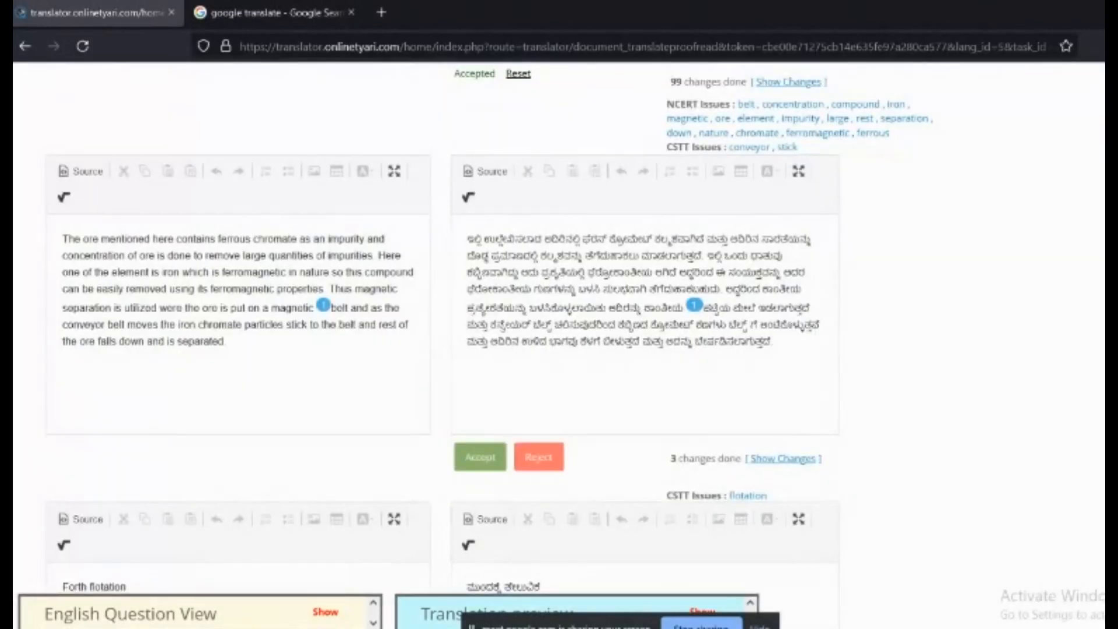
pyautogui.scroll(-1, 558, 343)
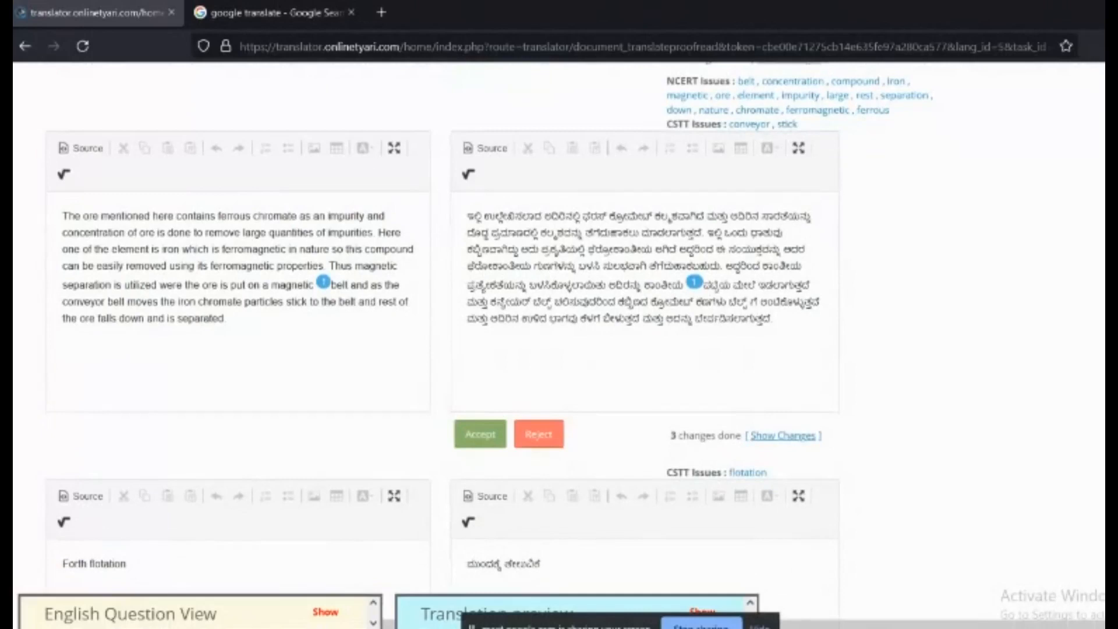
pyautogui.scroll(-3, 559, 344)
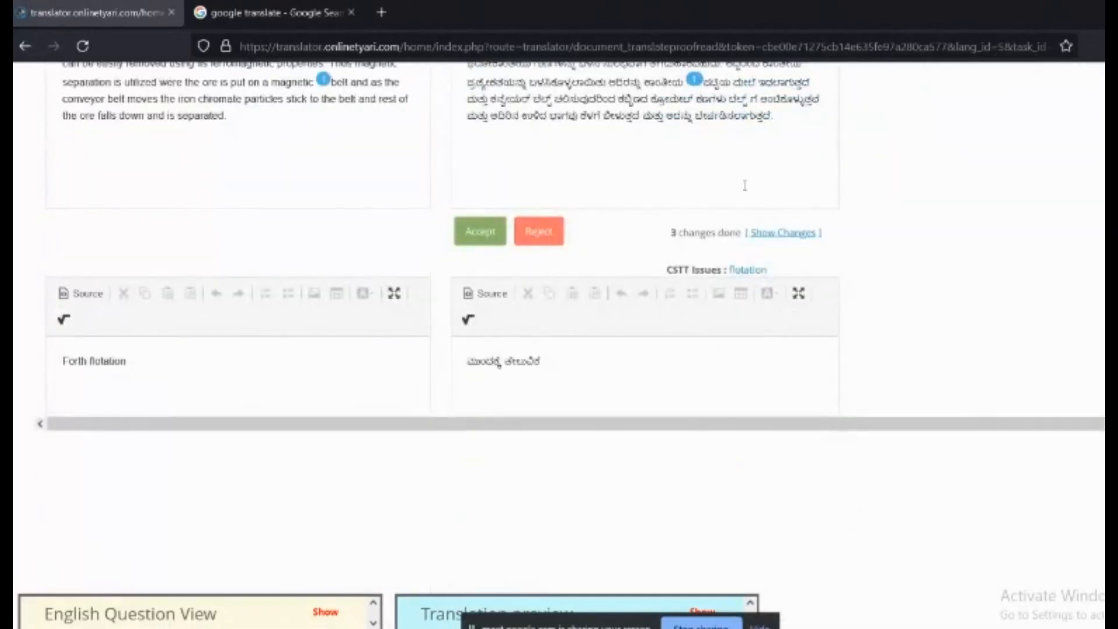
pyautogui.click(475, 232)
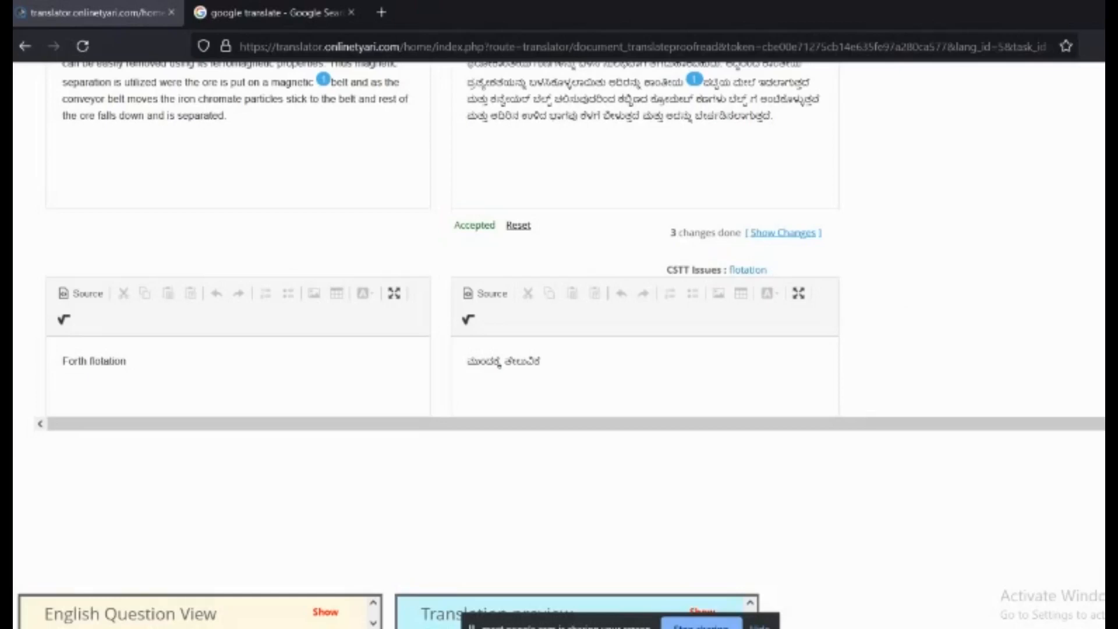
# - Save the FeCrO4 question from the English-Kannada comparison preview and dismiss the 'Question saved successfully' alert
pyautogui.click(990, 625)
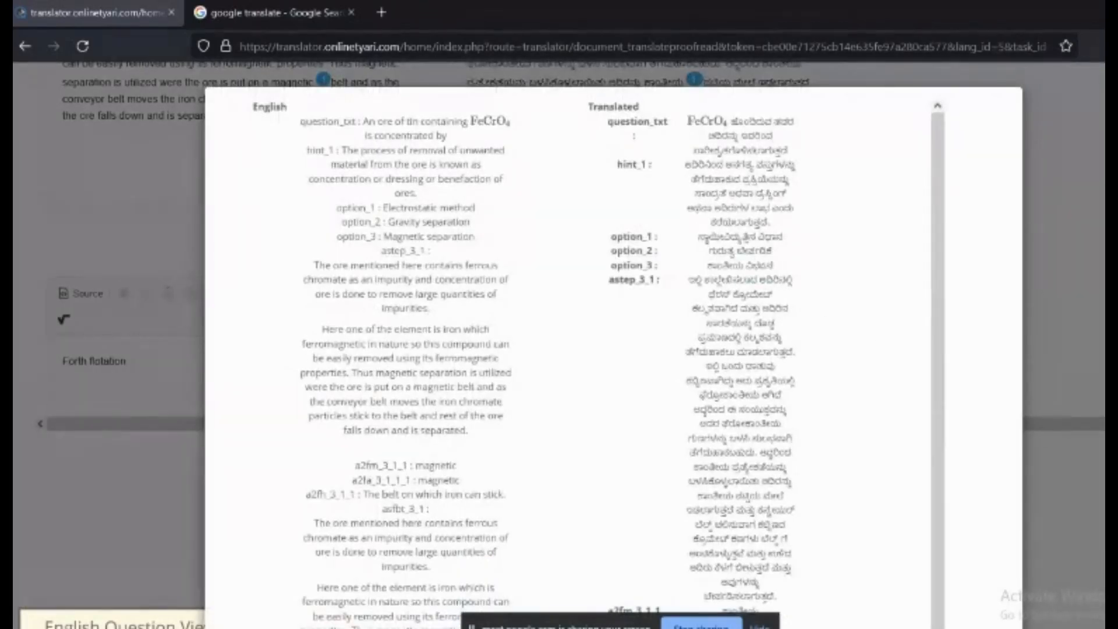
pyautogui.scroll(-8, 899, 521)
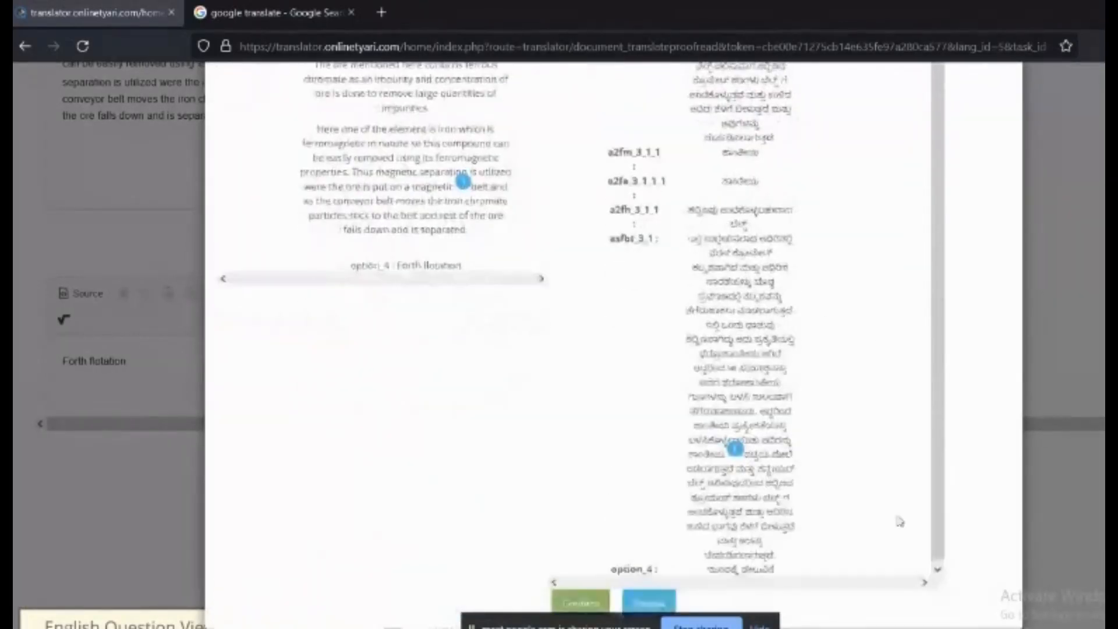
pyautogui.click(581, 604)
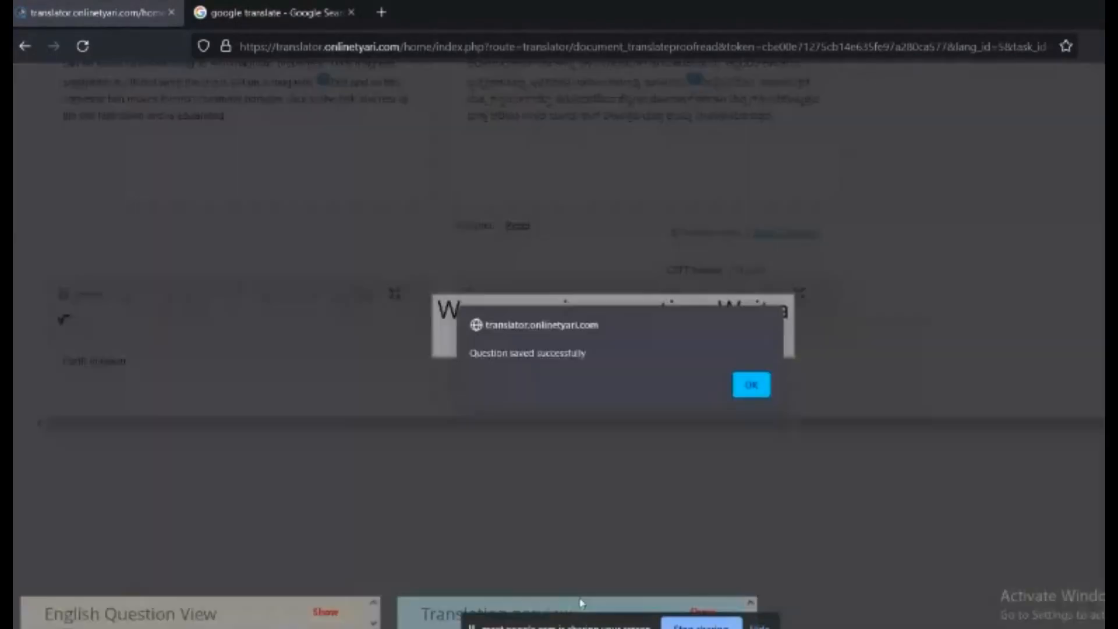
pyautogui.click(750, 385)
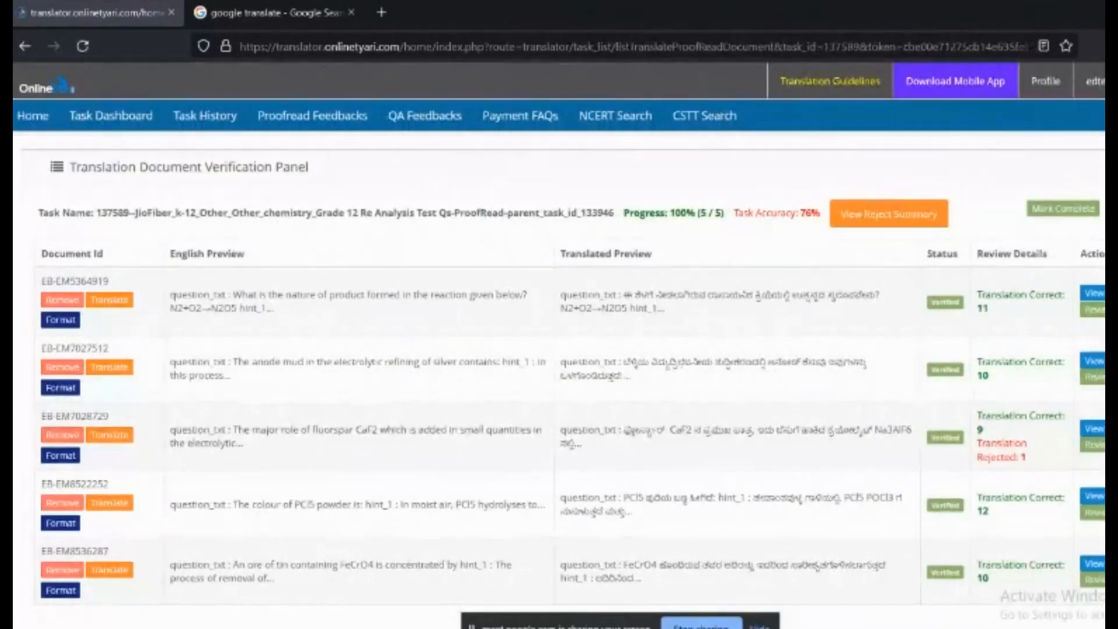
# - Return to the top of the verification panel and choose Mark Complete
pyautogui.scroll(-3, 559, 332)
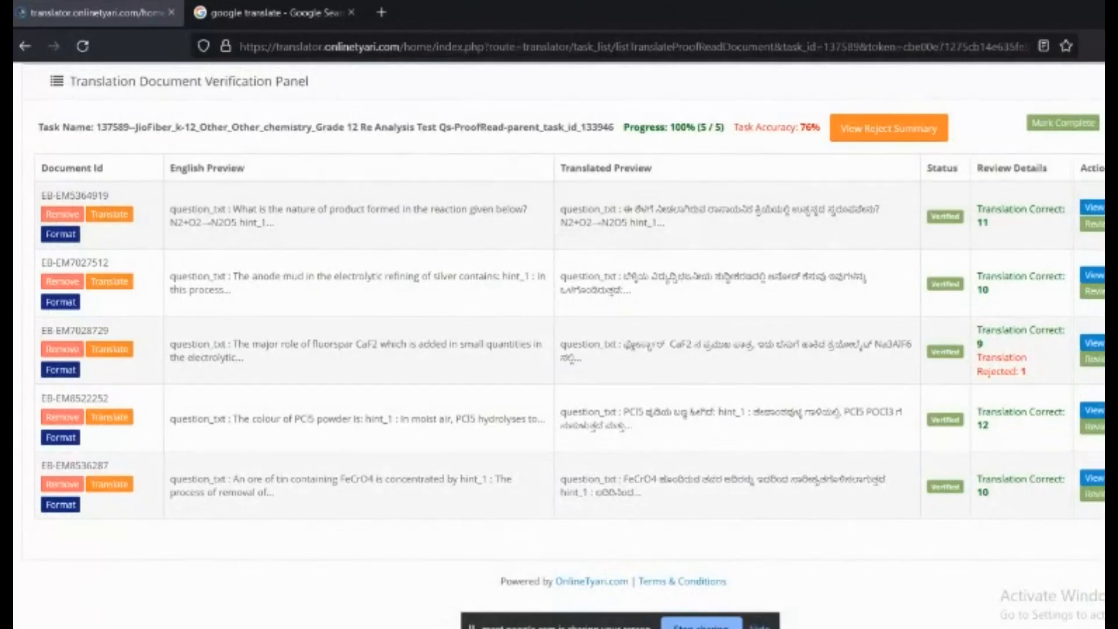
pyautogui.scroll(2, 1060, 173)
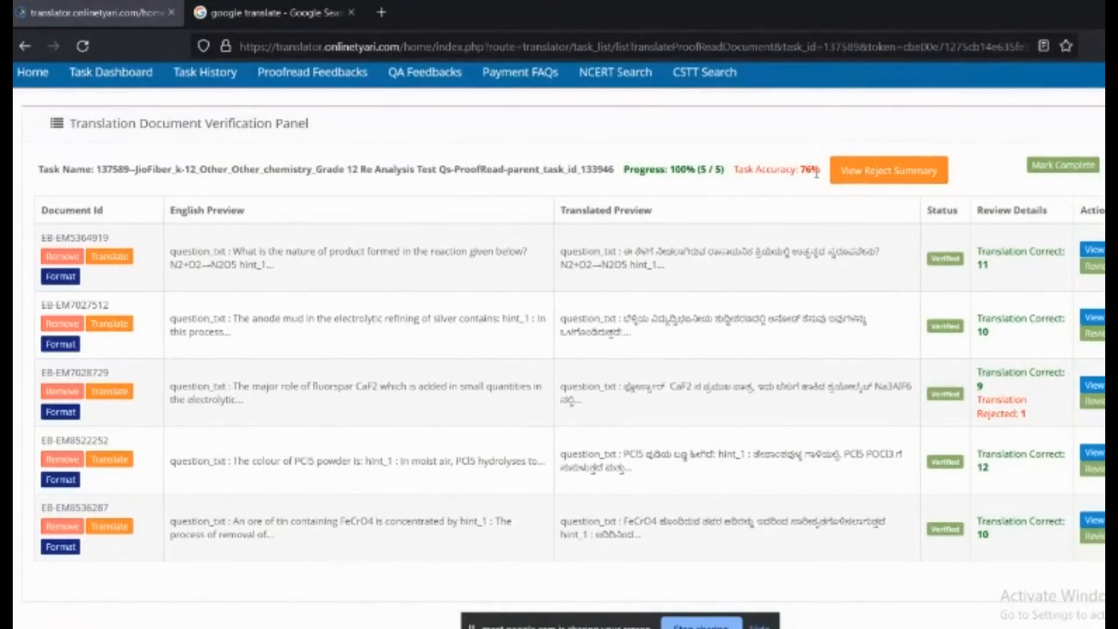
pyautogui.click(1063, 171)
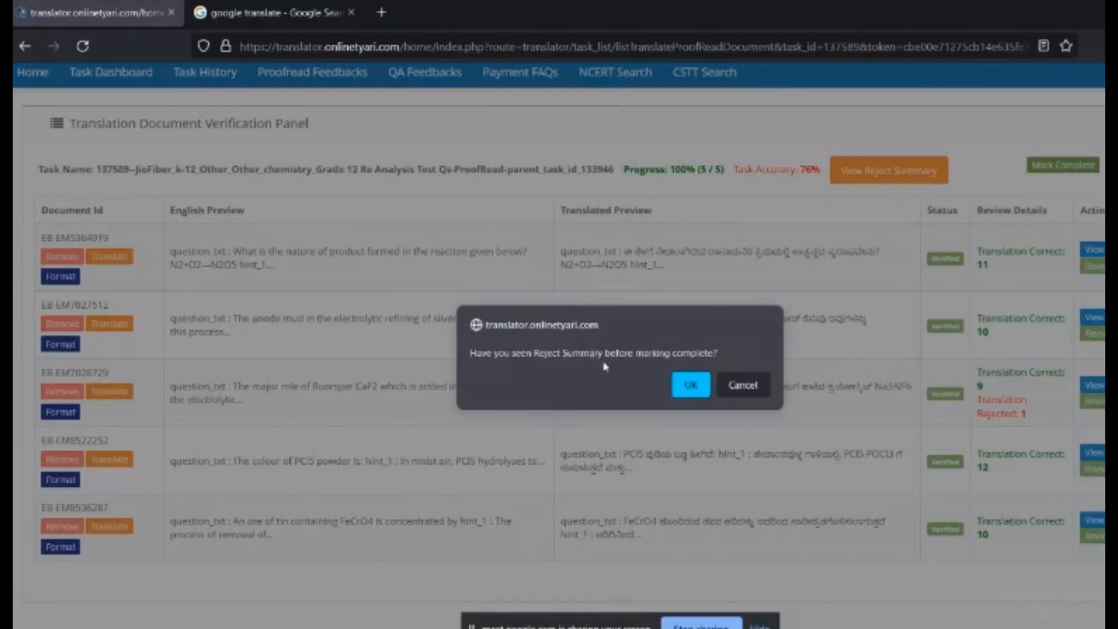
# - Cancel the prompt, change the rejected CaF2 translation's reject status in the Reject Summary, then go back
pyautogui.click(748, 385)
pyautogui.click(887, 170)
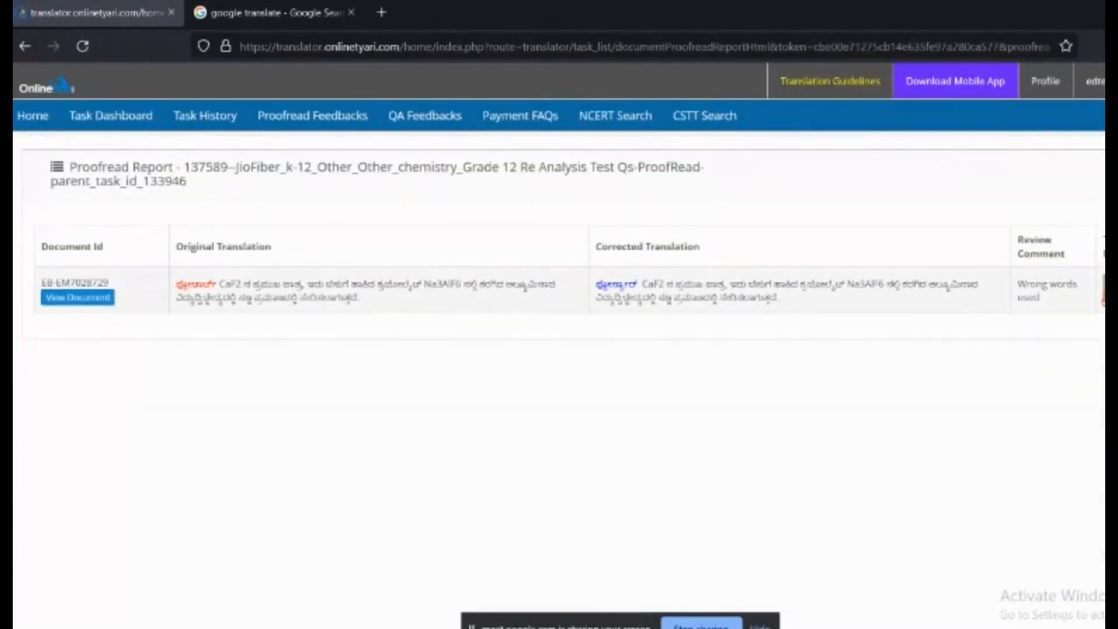
pyautogui.click(1104, 299)
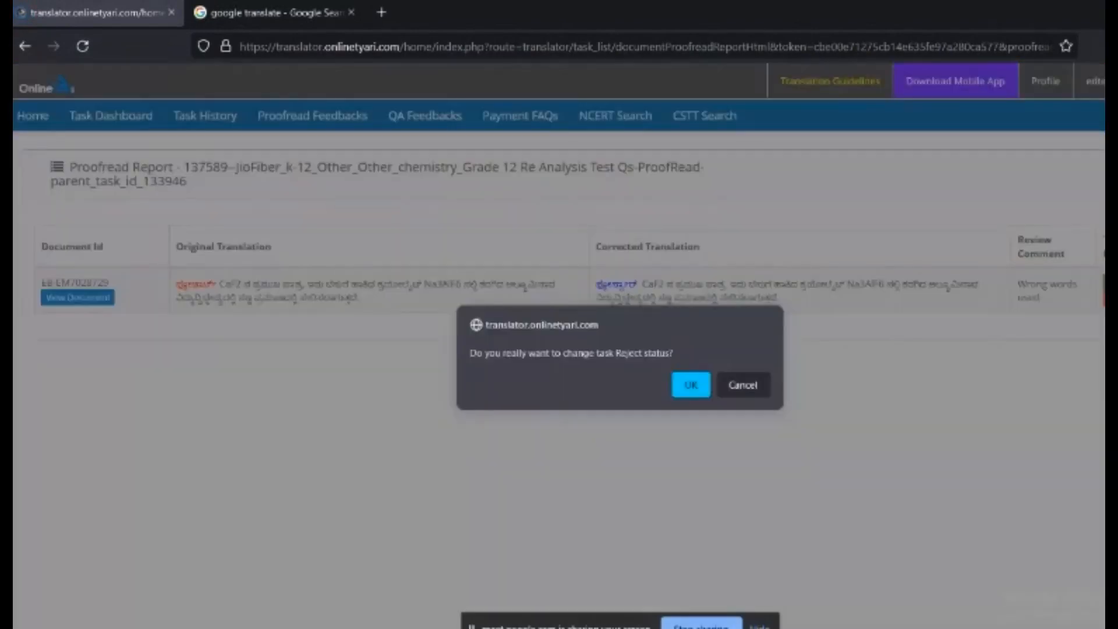
pyautogui.click(692, 387)
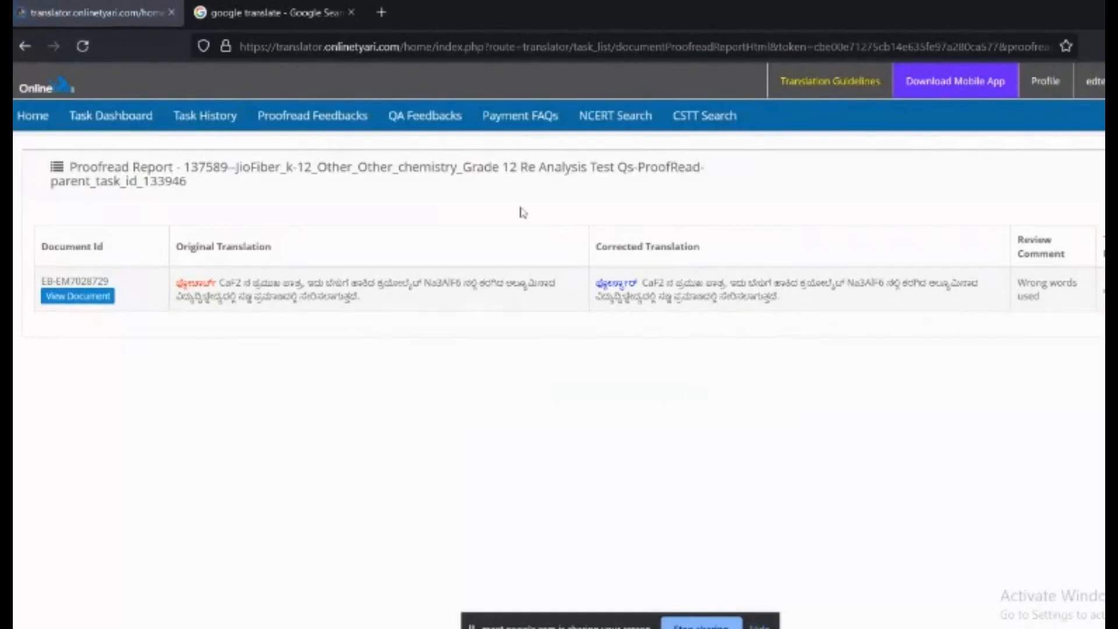
pyautogui.click(26, 46)
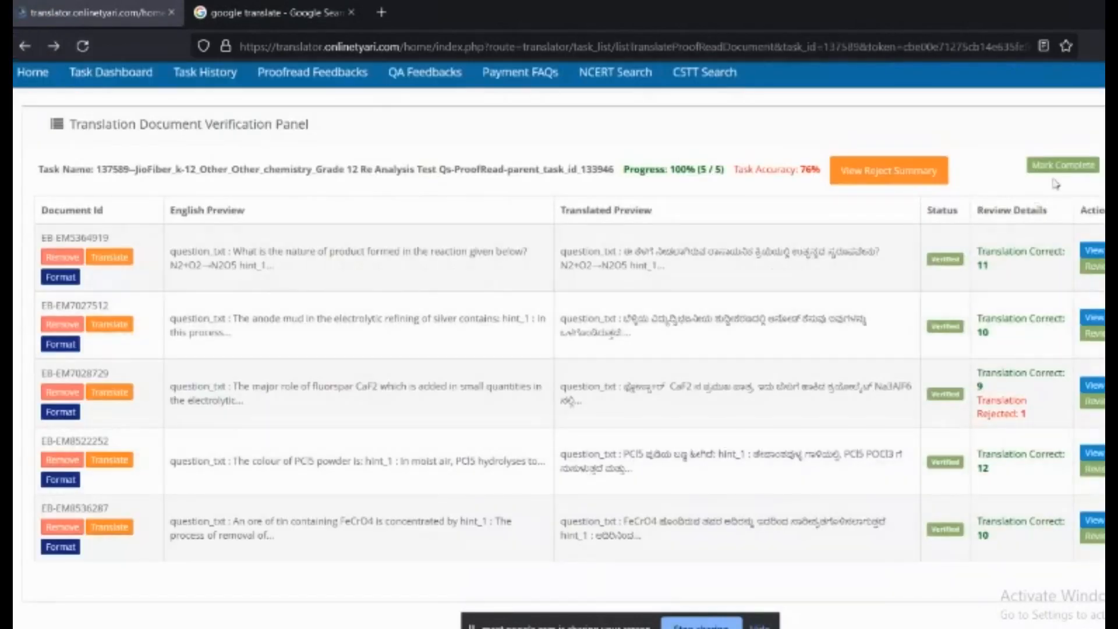
# - Mark the task complete, confirming the reject-summary prompt and the 'We updated your task status' alert
pyautogui.click(1070, 176)
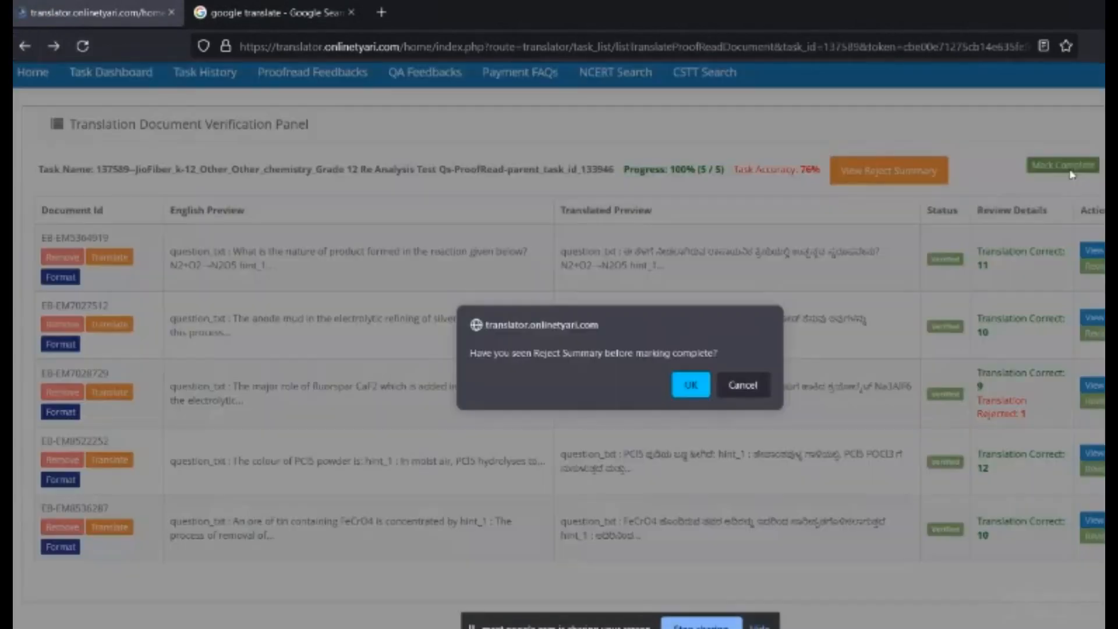
pyautogui.click(690, 387)
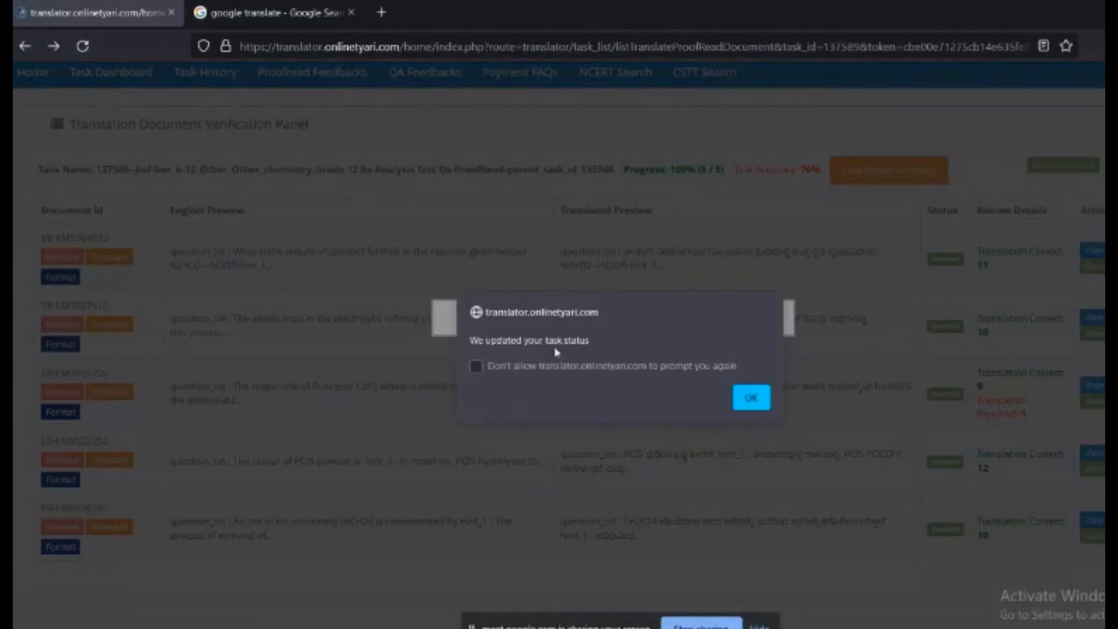
pyautogui.click(751, 399)
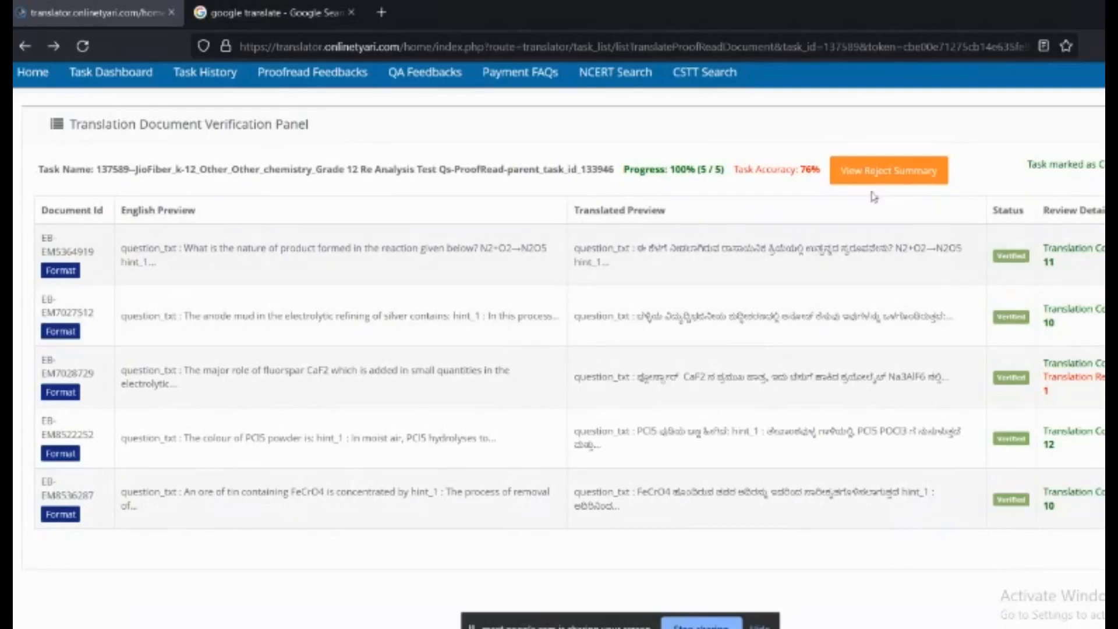
# - Open the Task Dashboard and search the tasks for Task Id 137589
pyautogui.click(129, 74)
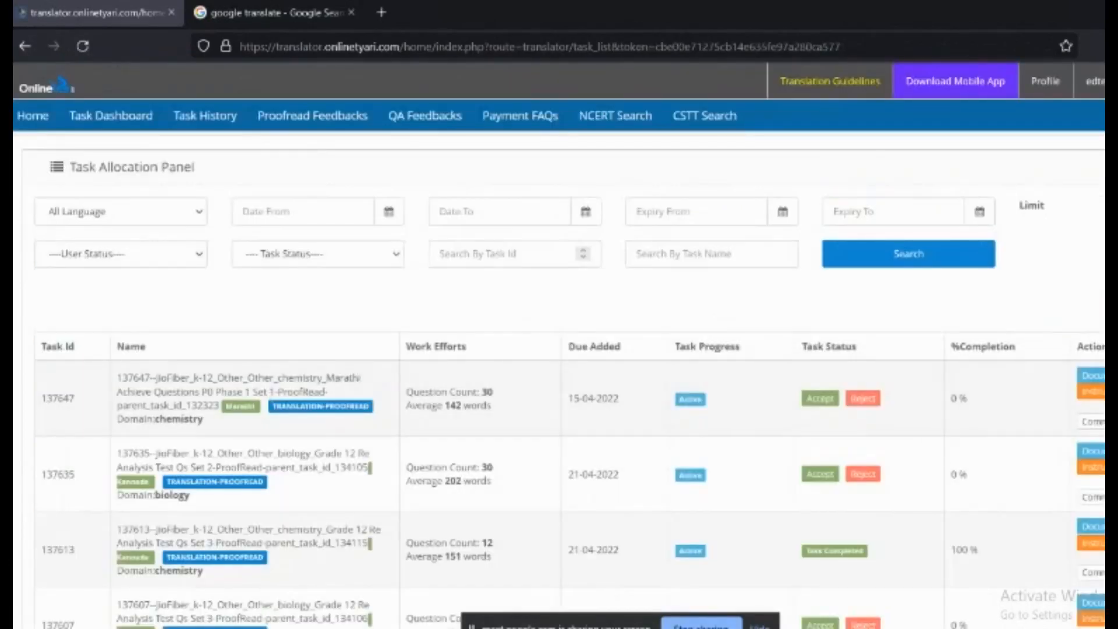
pyautogui.moveTo(617, 627)
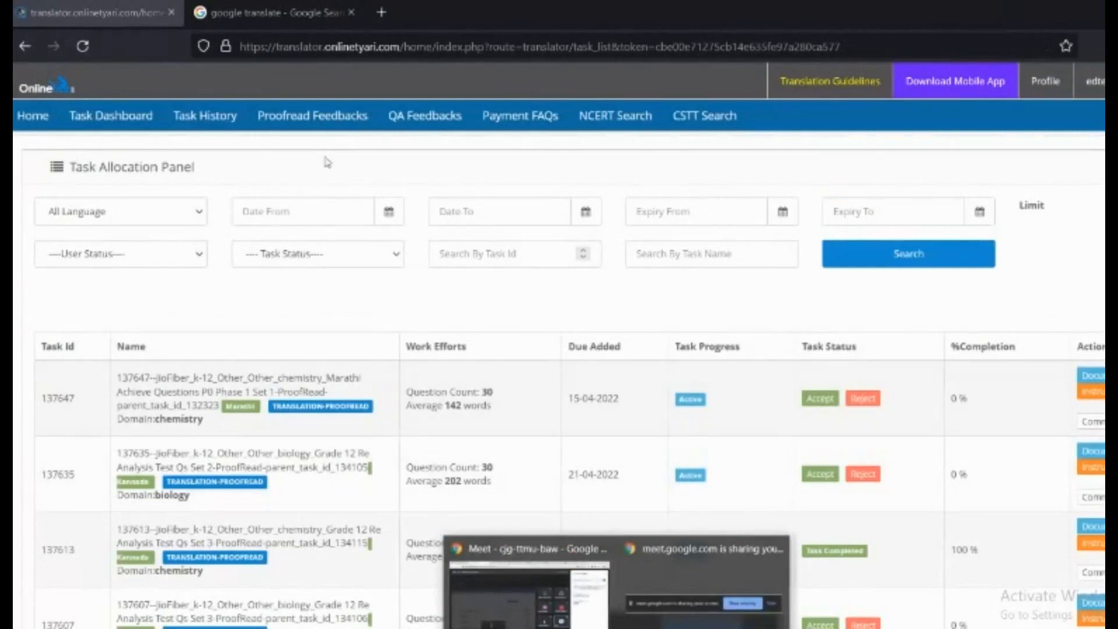
pyautogui.click(464, 259)
pyautogui.write('137589')
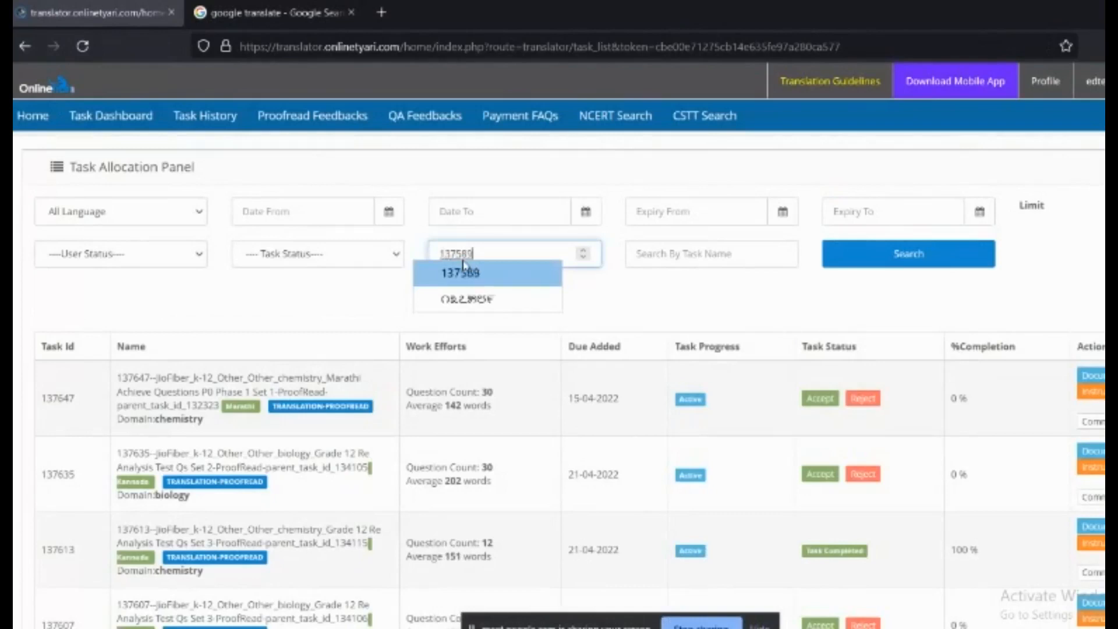
pyautogui.click(463, 269)
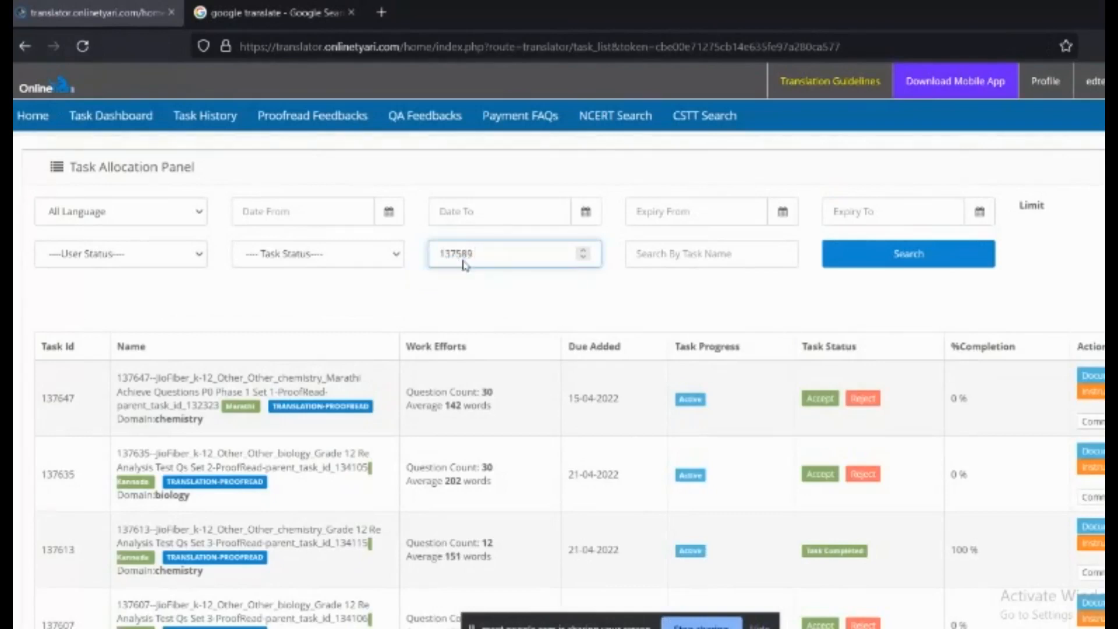
pyautogui.click(859, 264)
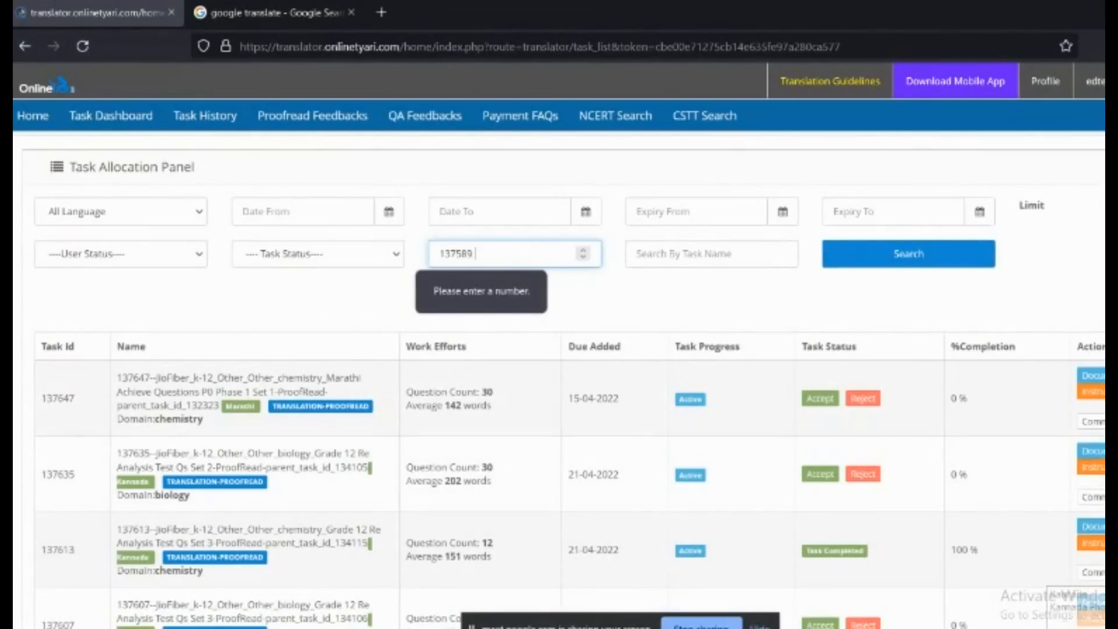
# - Switch the keyboard input language and clear the Task Id search box
pyautogui.press('super+space')
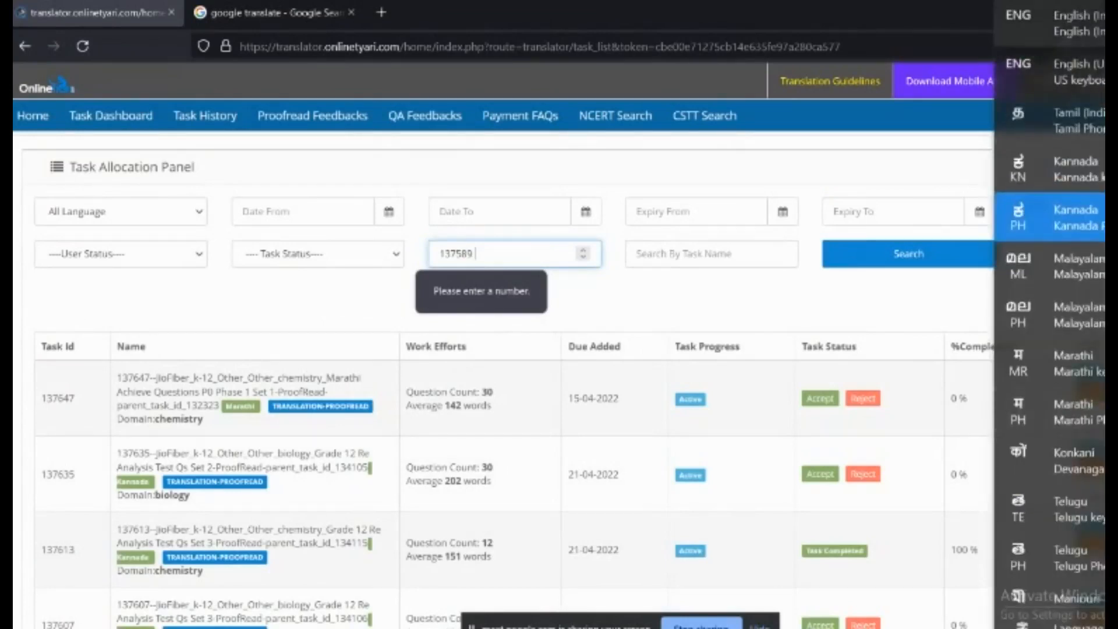
pyautogui.press('BackSpace')
pyautogui.press('BackSpace')
pyautogui.press('BackSpace')
pyautogui.press('BackSpace')
pyautogui.press('BackSpace')
pyautogui.press('BackSpace')
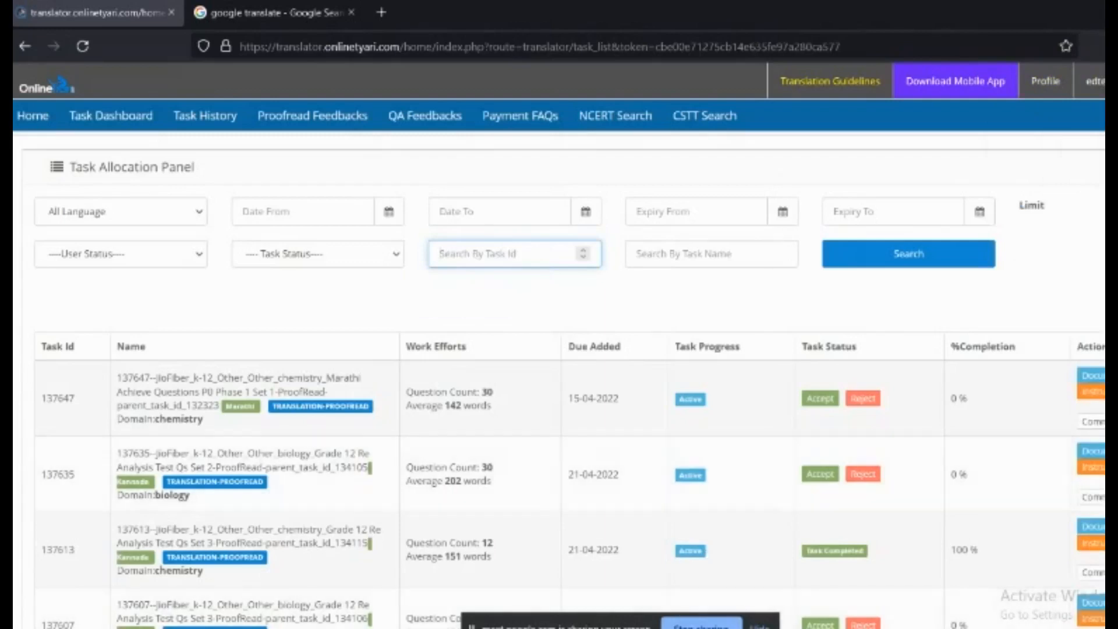
pyautogui.moveTo(535, 613)
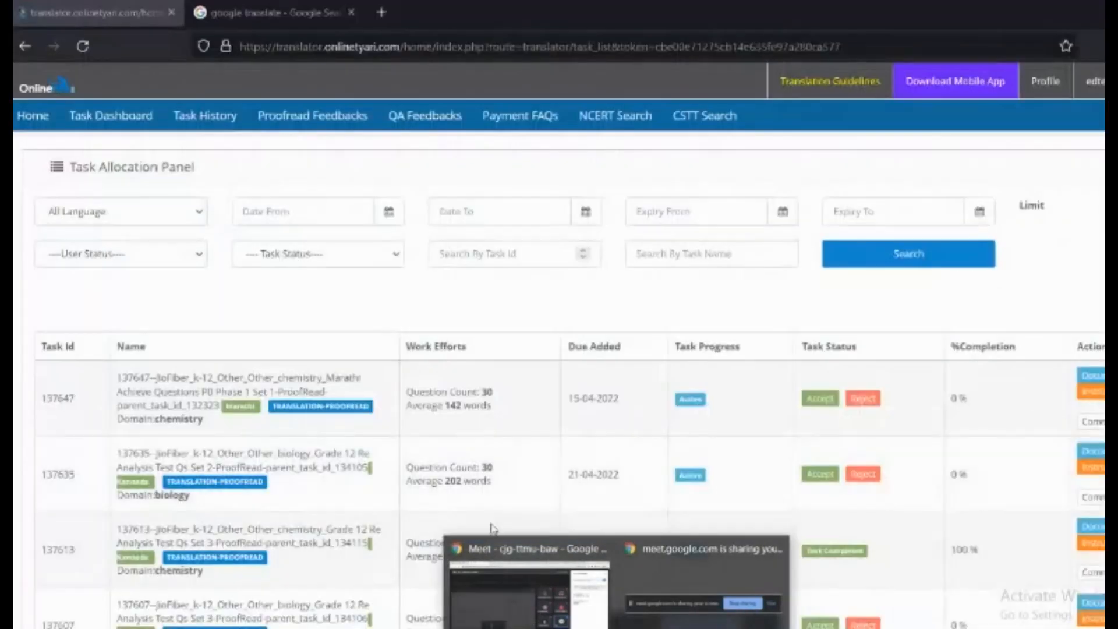
# - Close the Meet chat, check the task ID in the Translation Tyari Work sheet, then return to the Task Id box
pyautogui.click(529, 597)
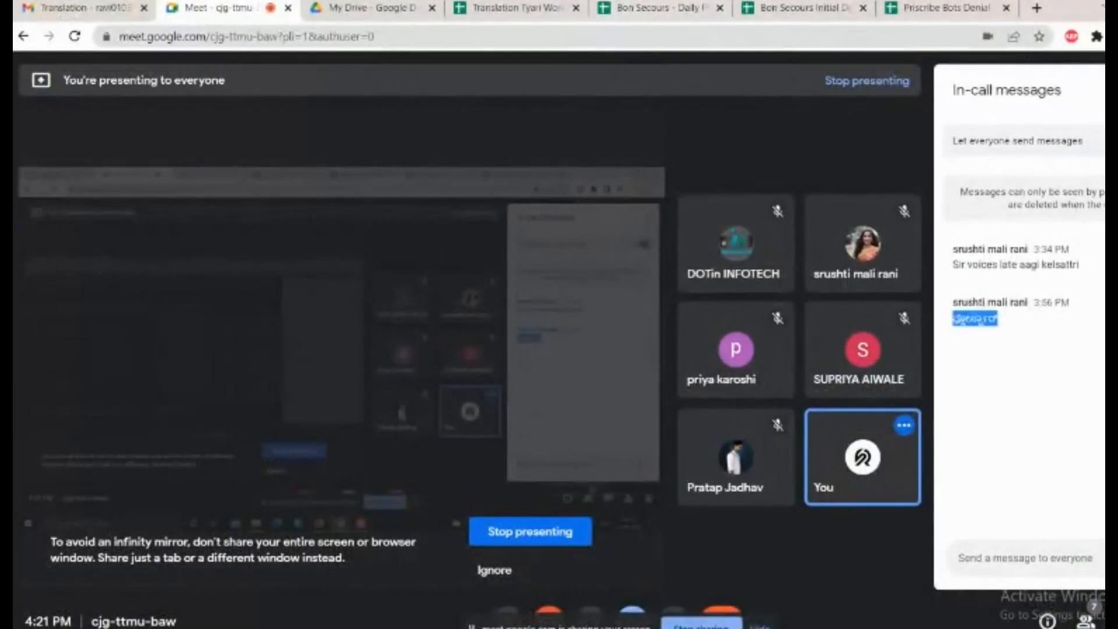
pyautogui.click(1113, 90)
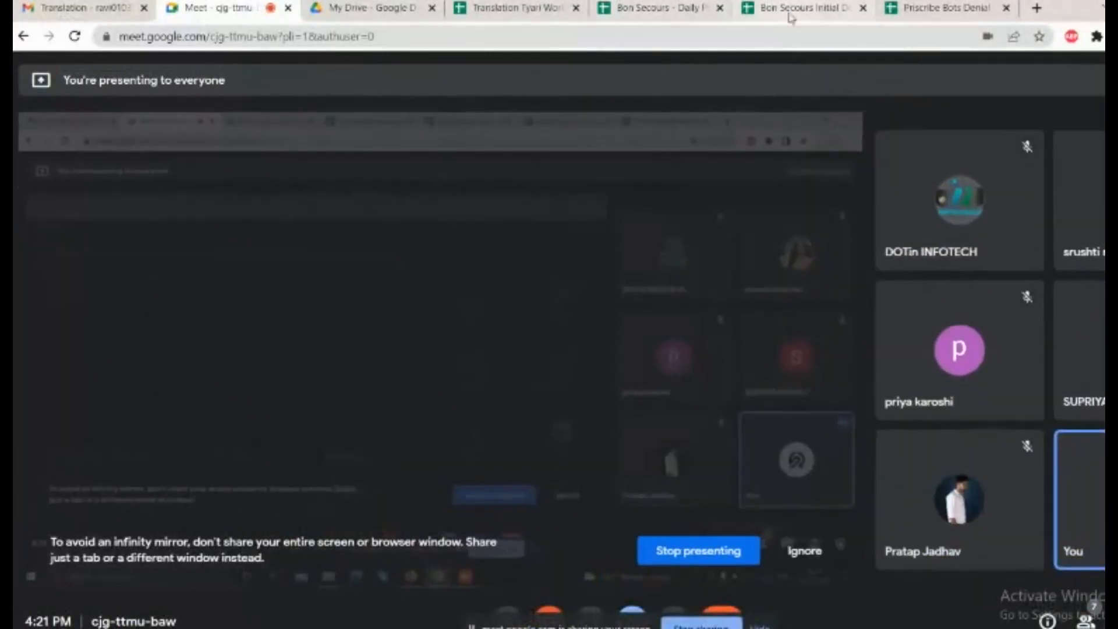
pyautogui.click(526, 8)
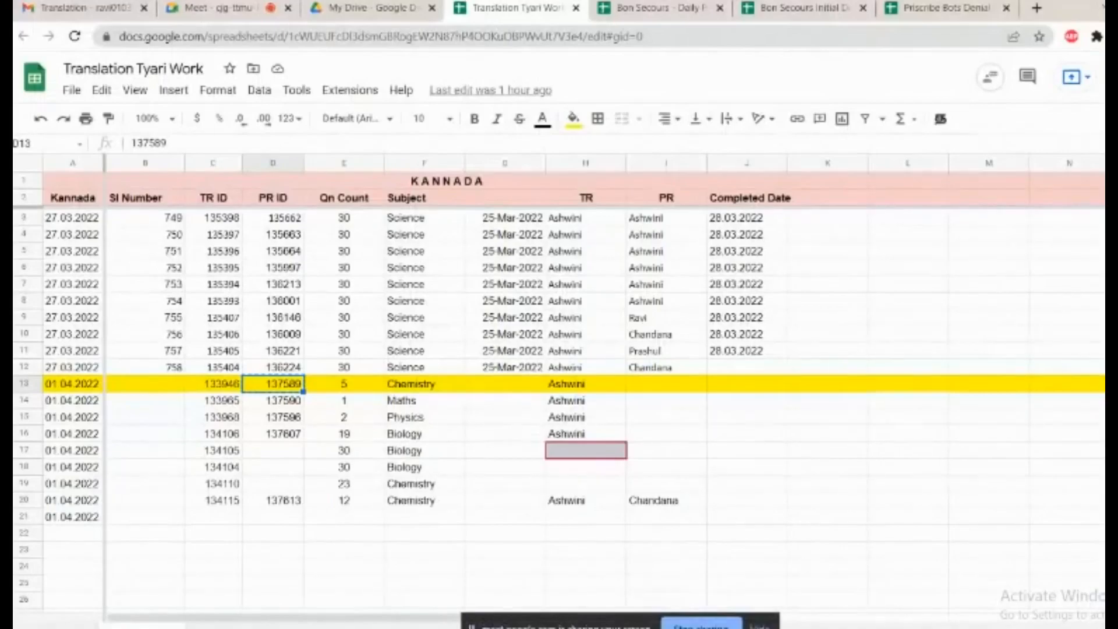
pyautogui.hotkey('alt', 'Tab')
pyautogui.click(493, 253)
# - Search for task 137589, confirm it shows Task Completed at 100%, then log out
pyautogui.write('1')
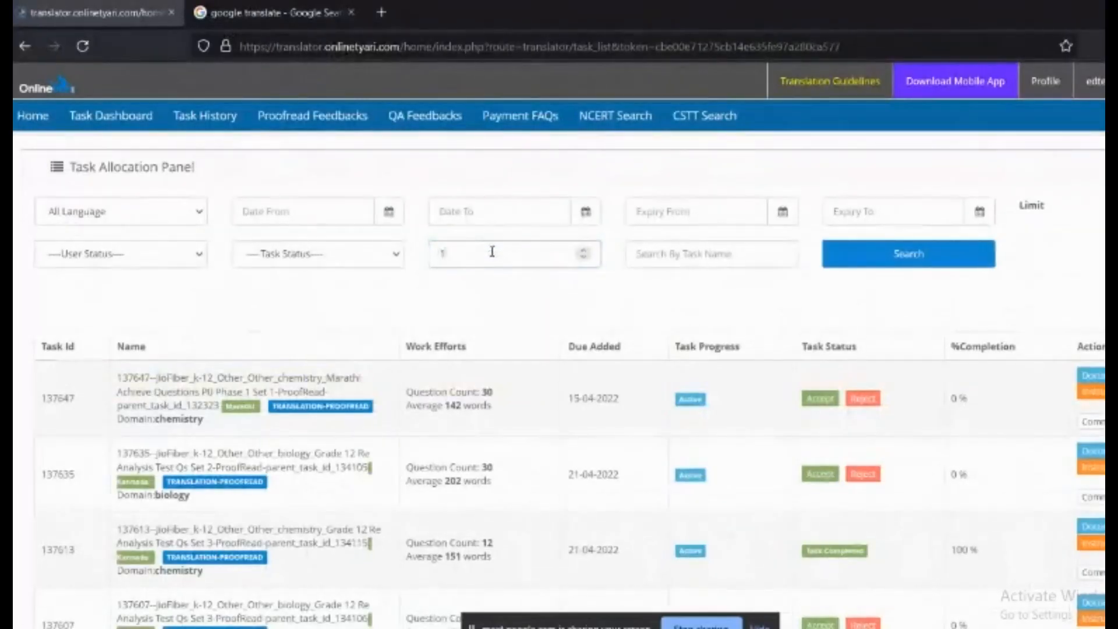
pyautogui.write('37589')
pyautogui.click(836, 252)
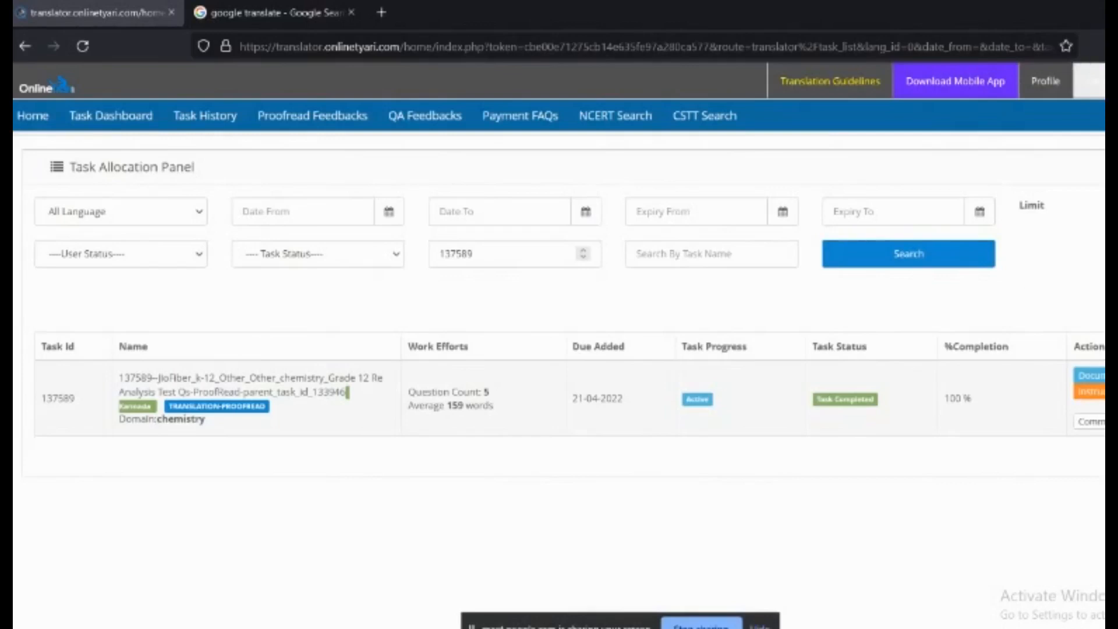
pyautogui.click(1090, 81)
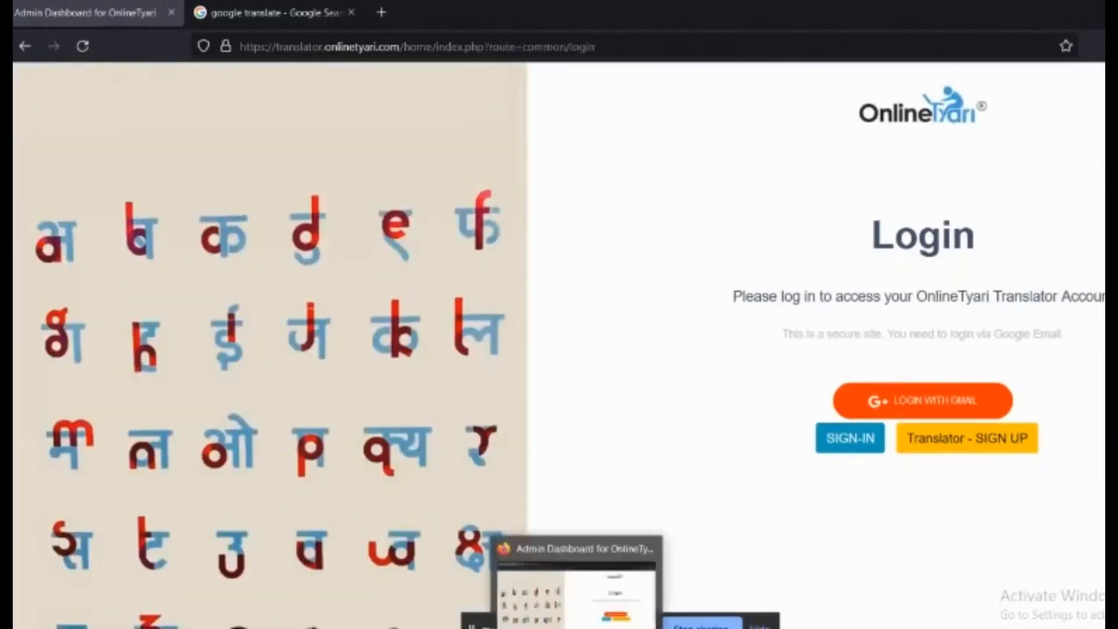
# - Confirm the translator account is signed out with the Login page showing
pyautogui.moveTo(616, 628)
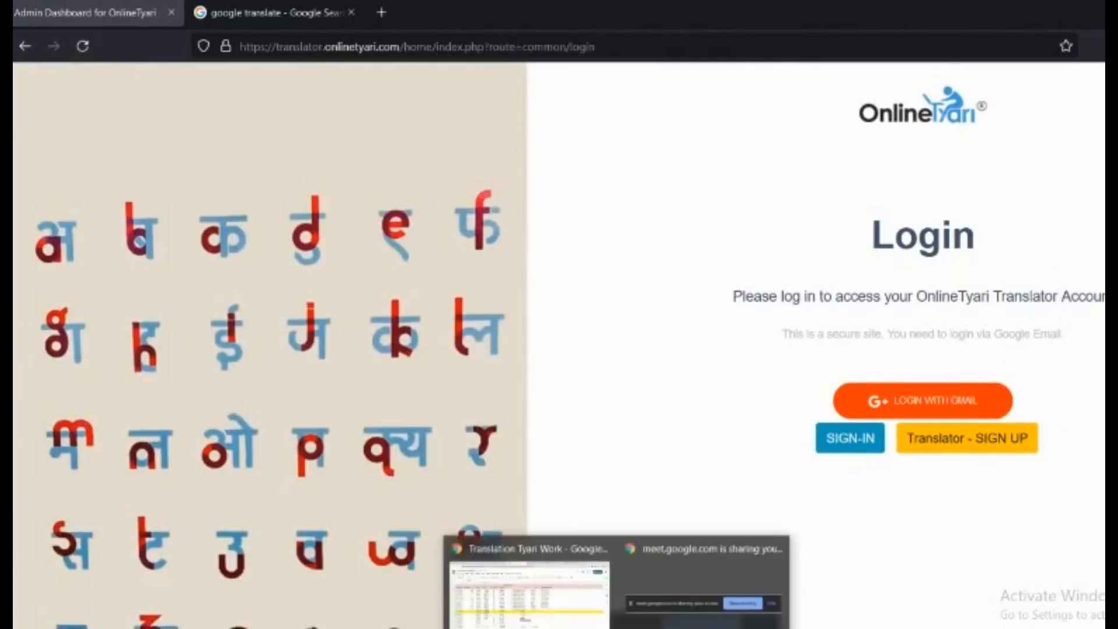